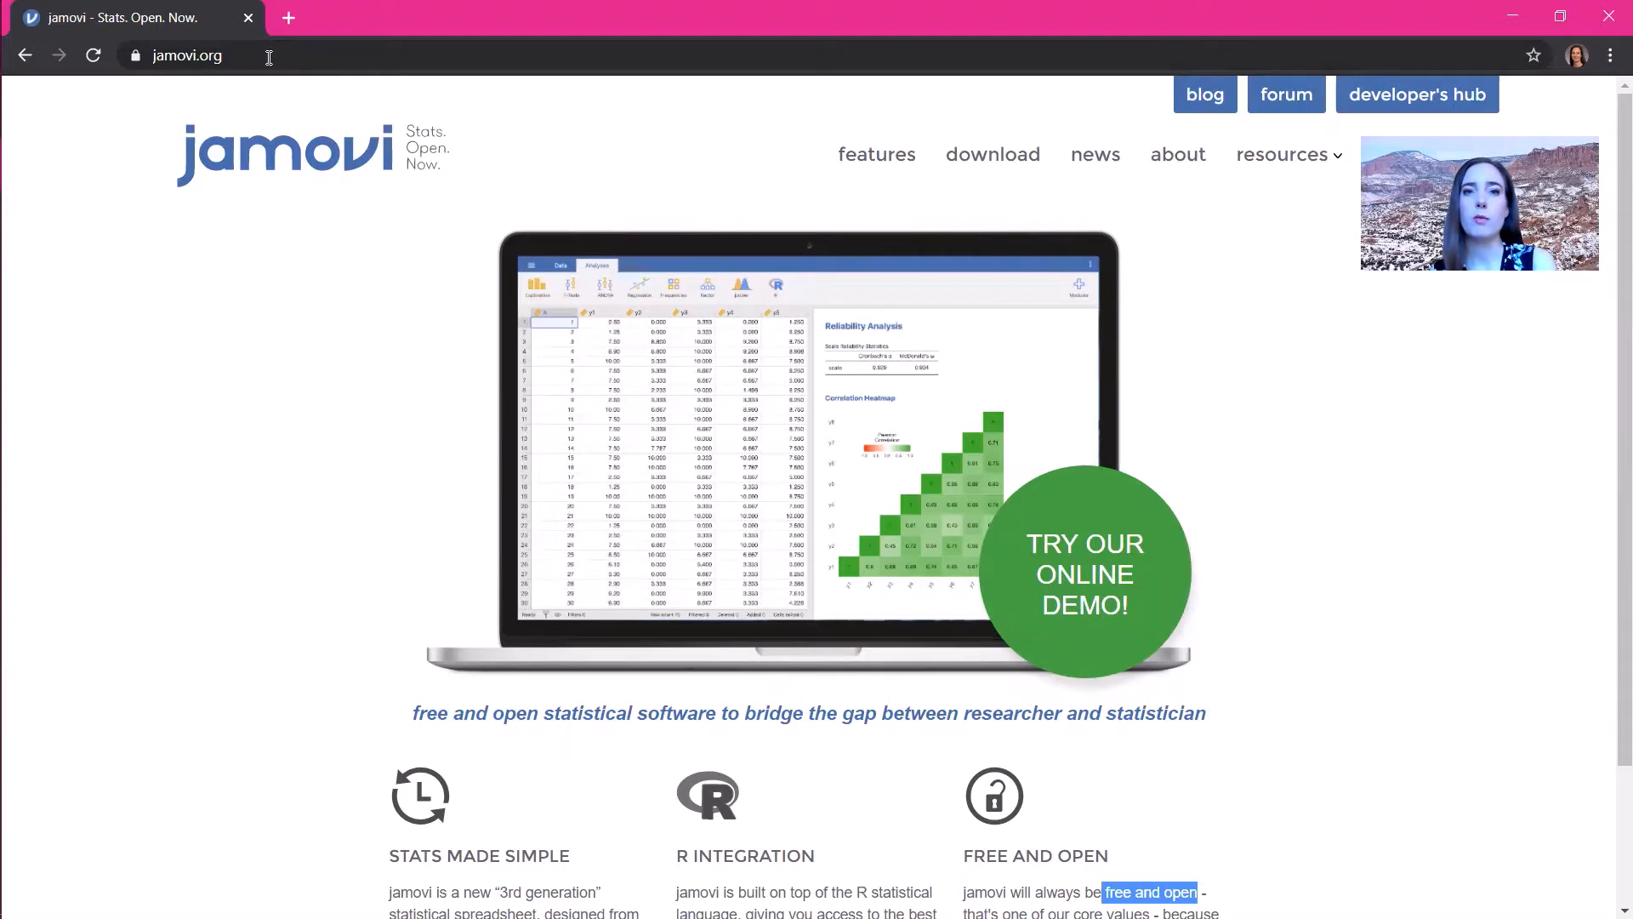
- Go to the jamovi download page and download the 1.2.27 solid Windows release
click(993, 161)
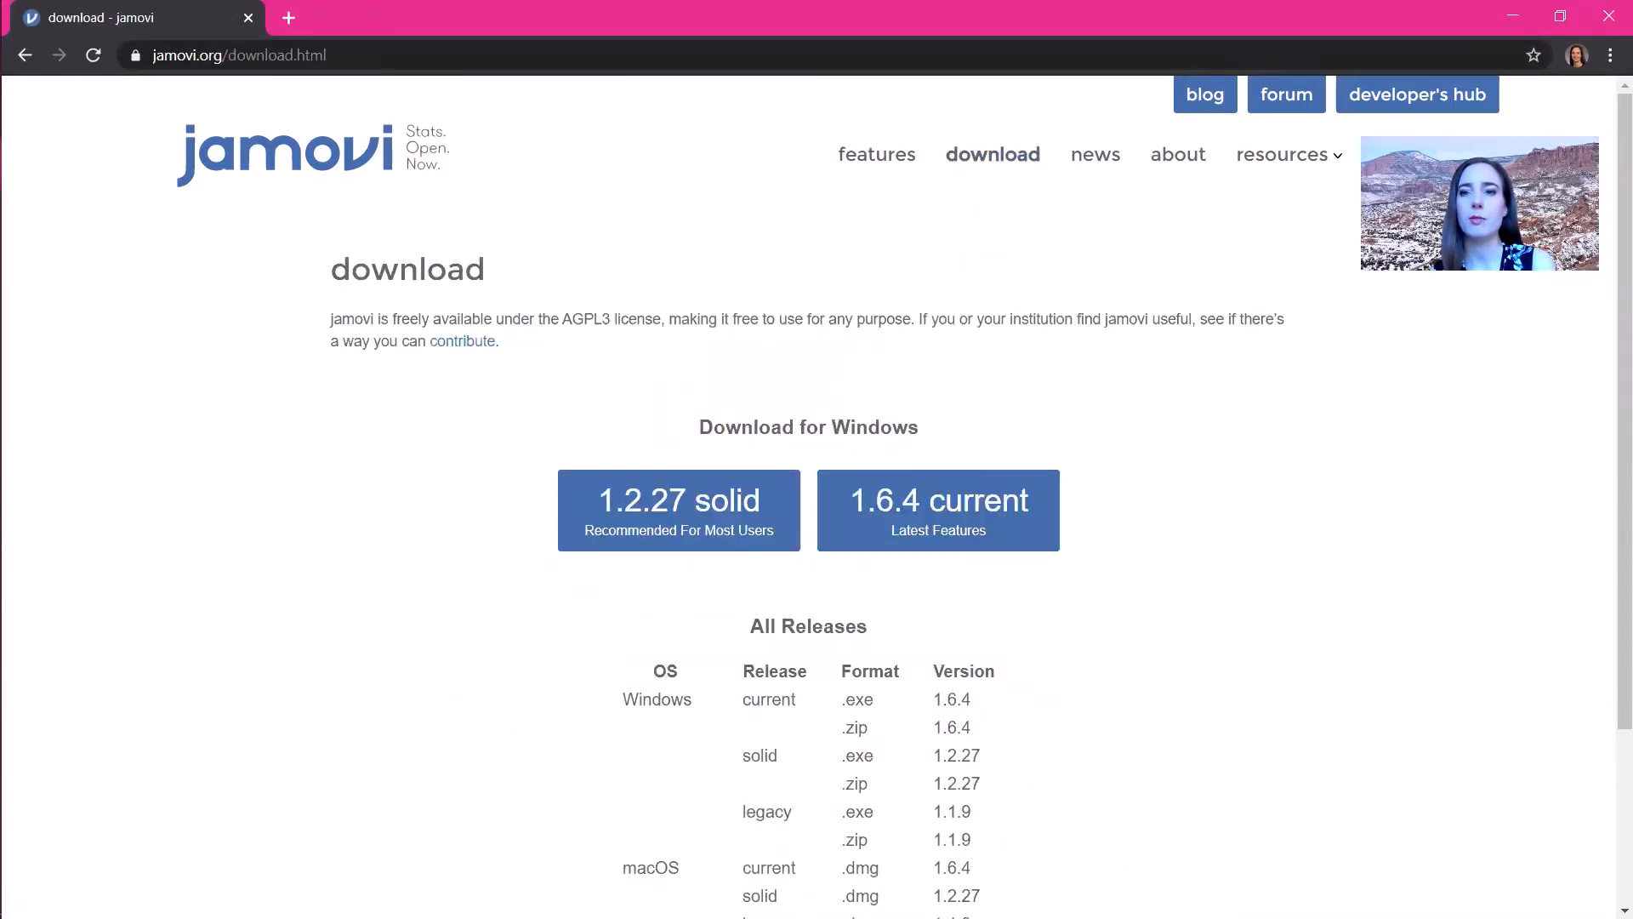
drag(1610, 402, 1607, 496)
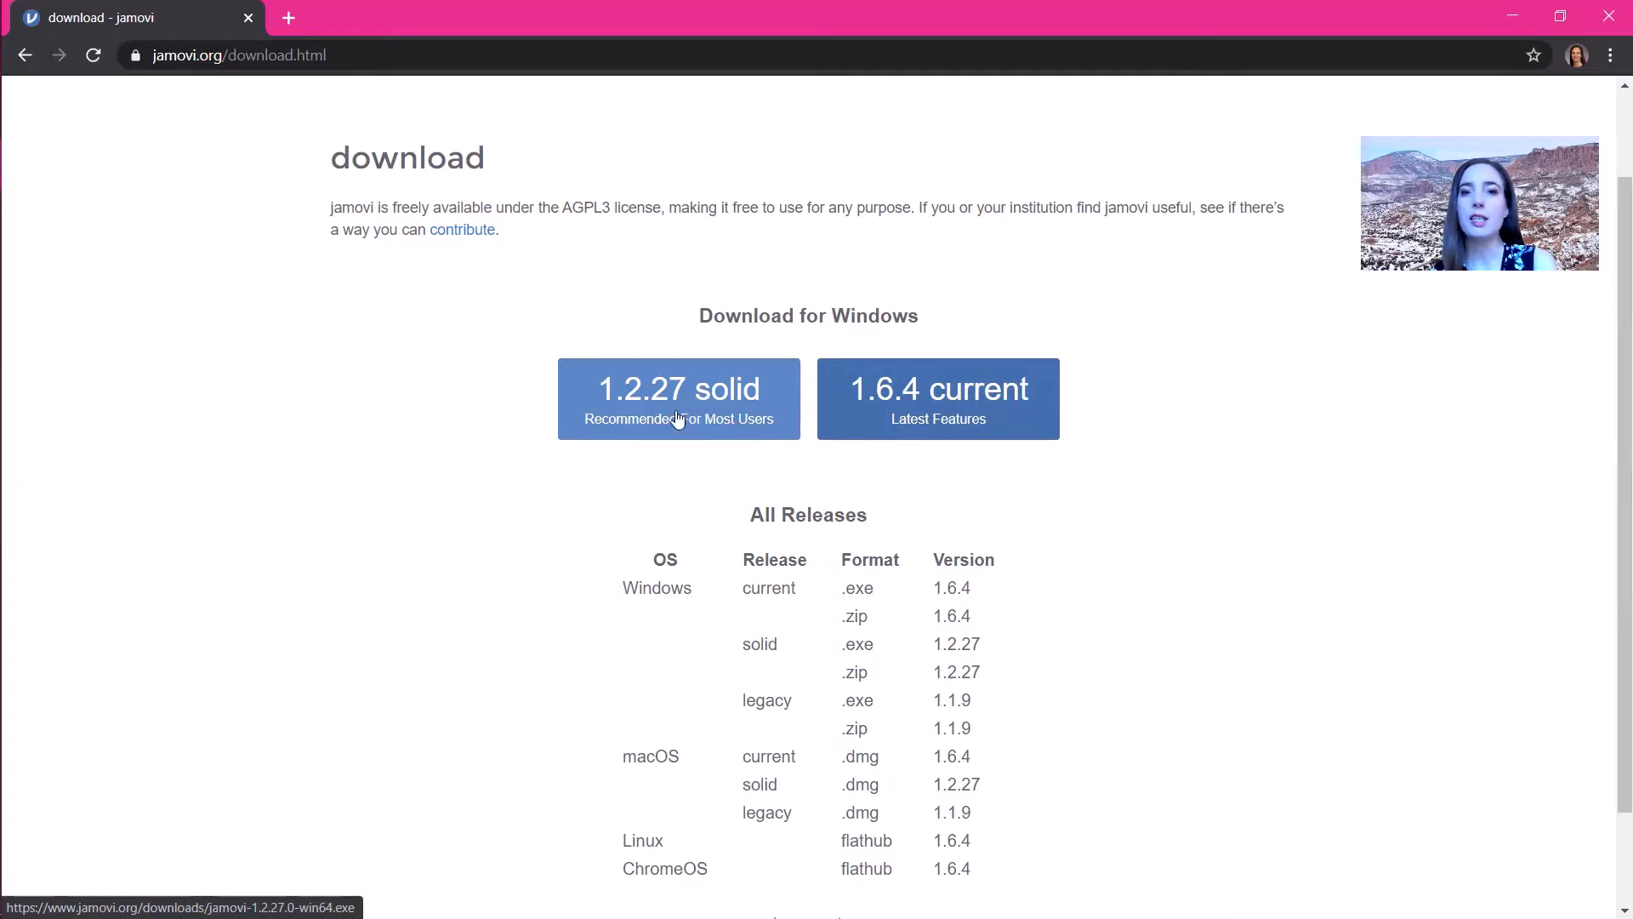
click(714, 417)
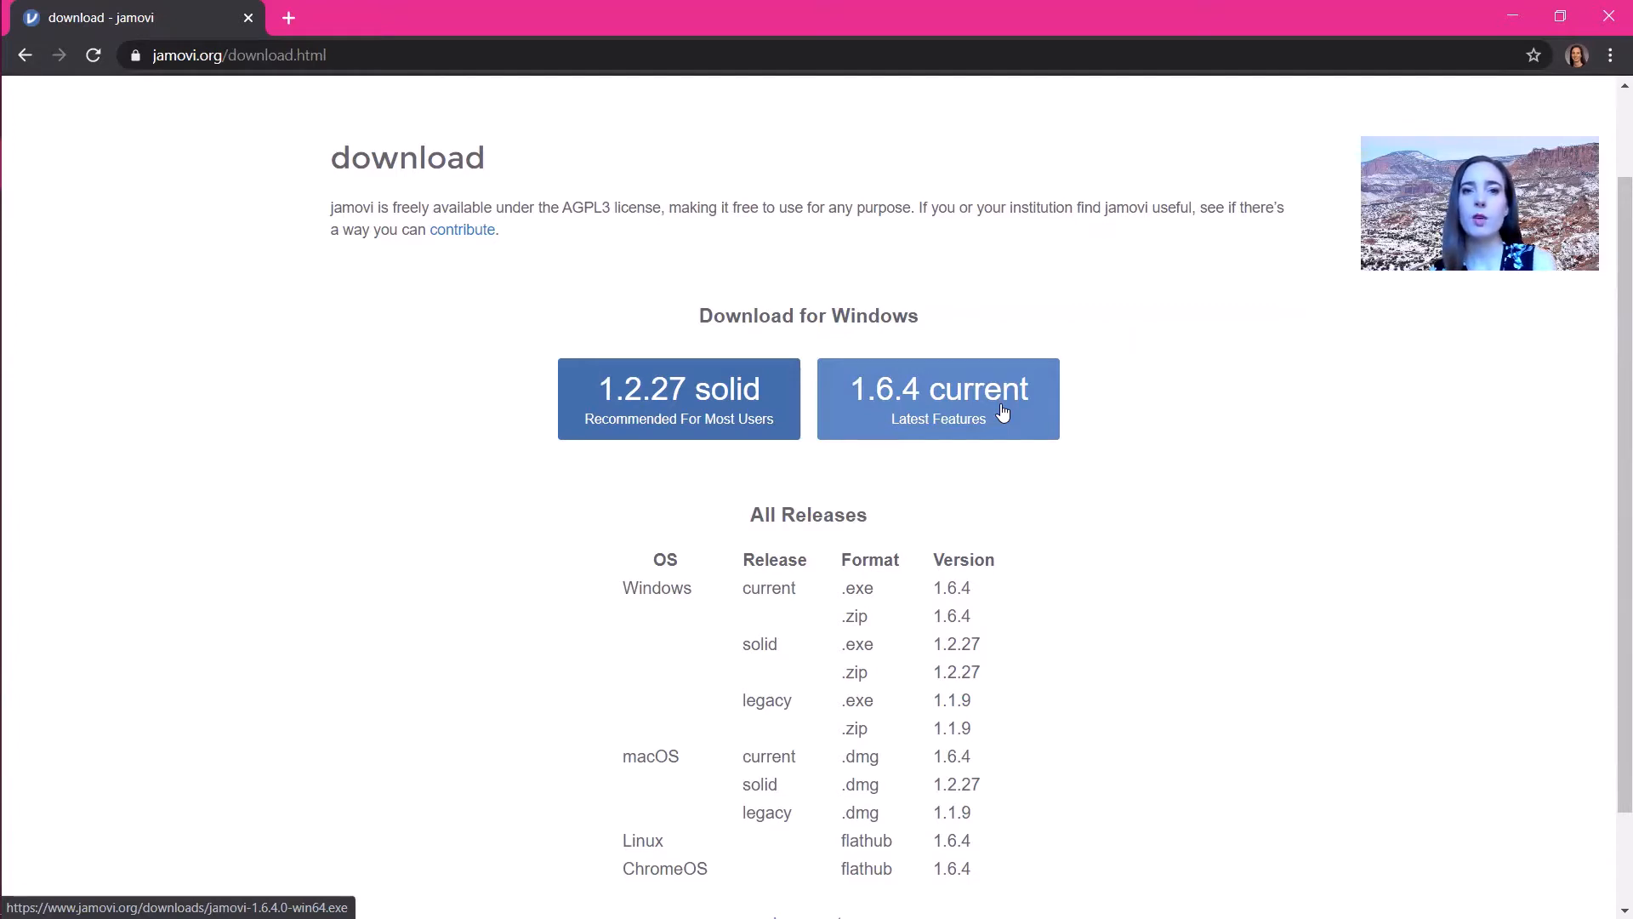
- Launch jamovi from the Start menu and maximize its window
key(super)
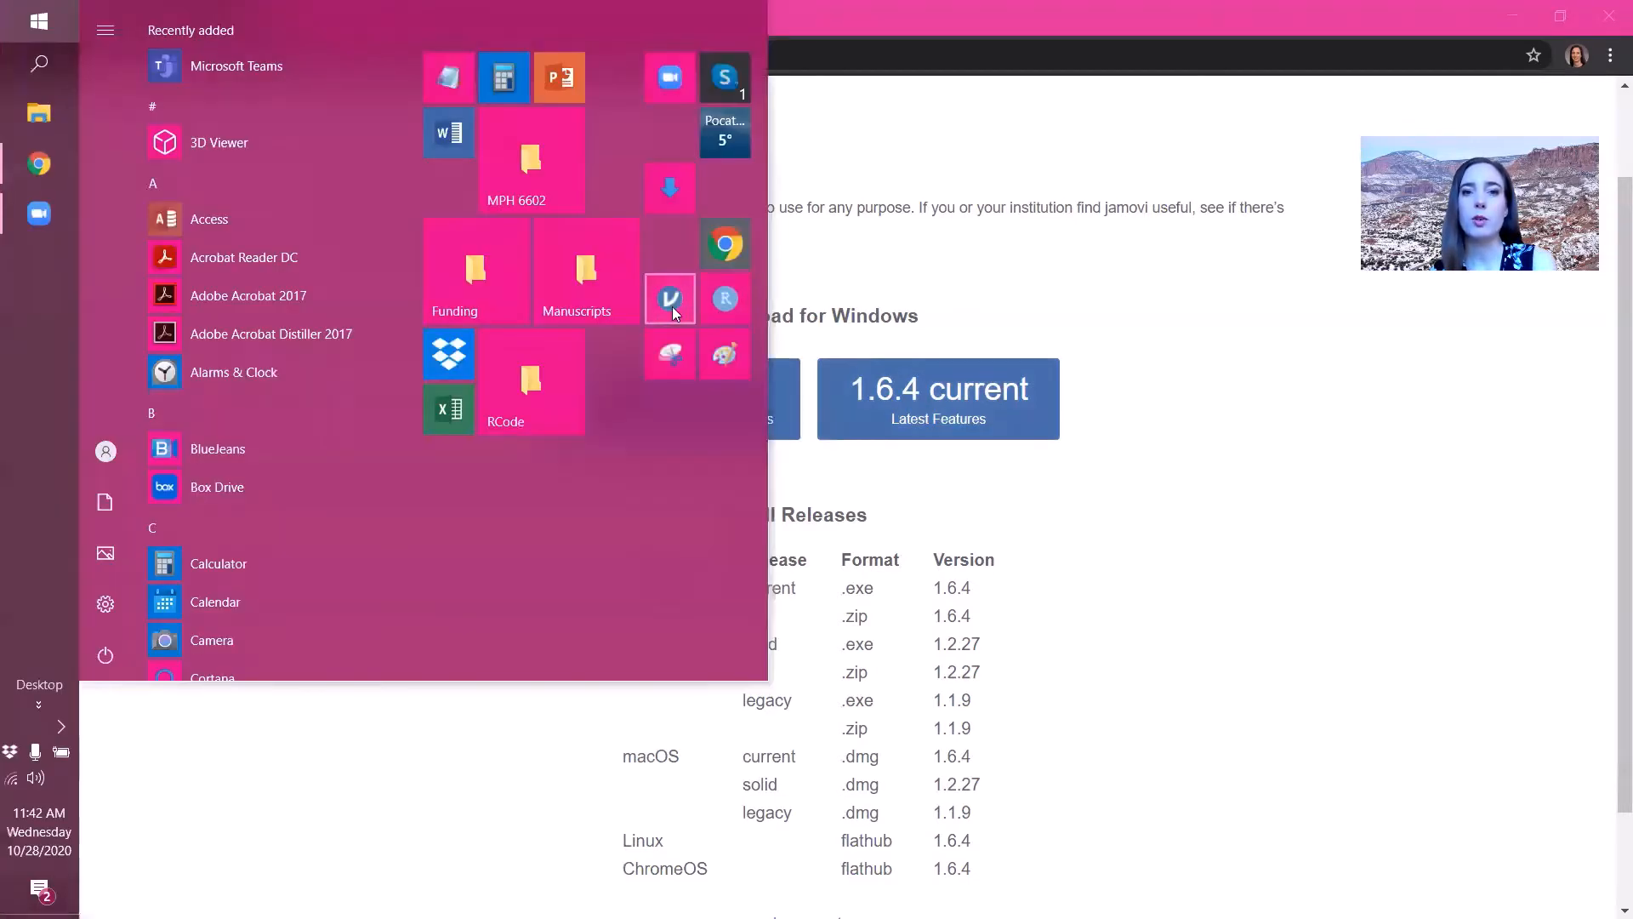
click(671, 302)
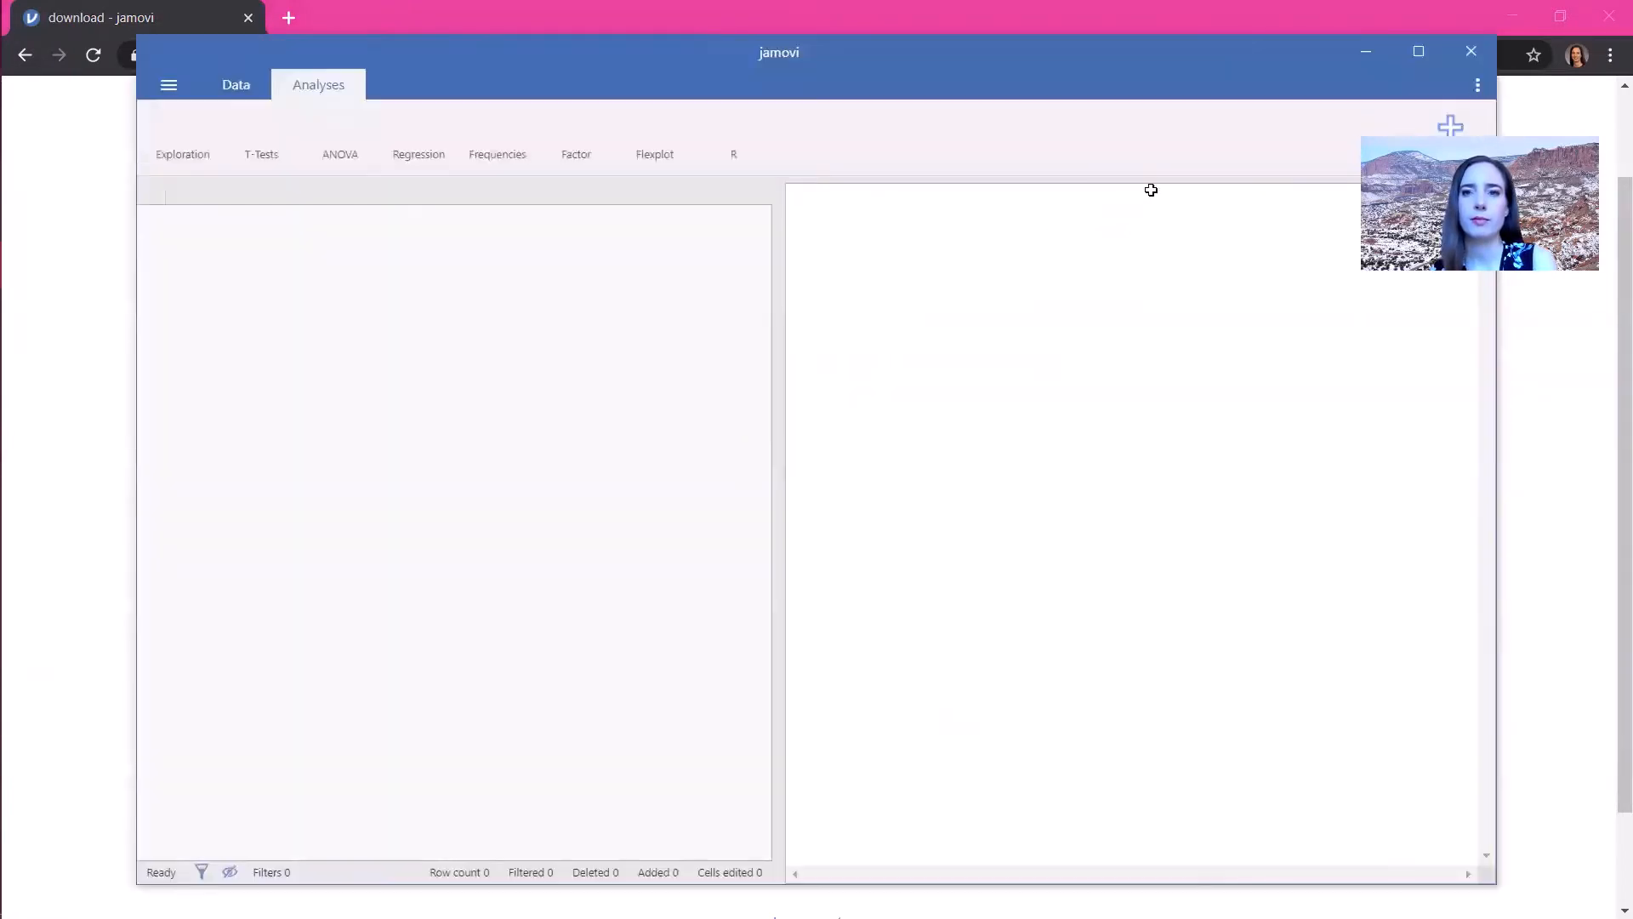
click(1425, 54)
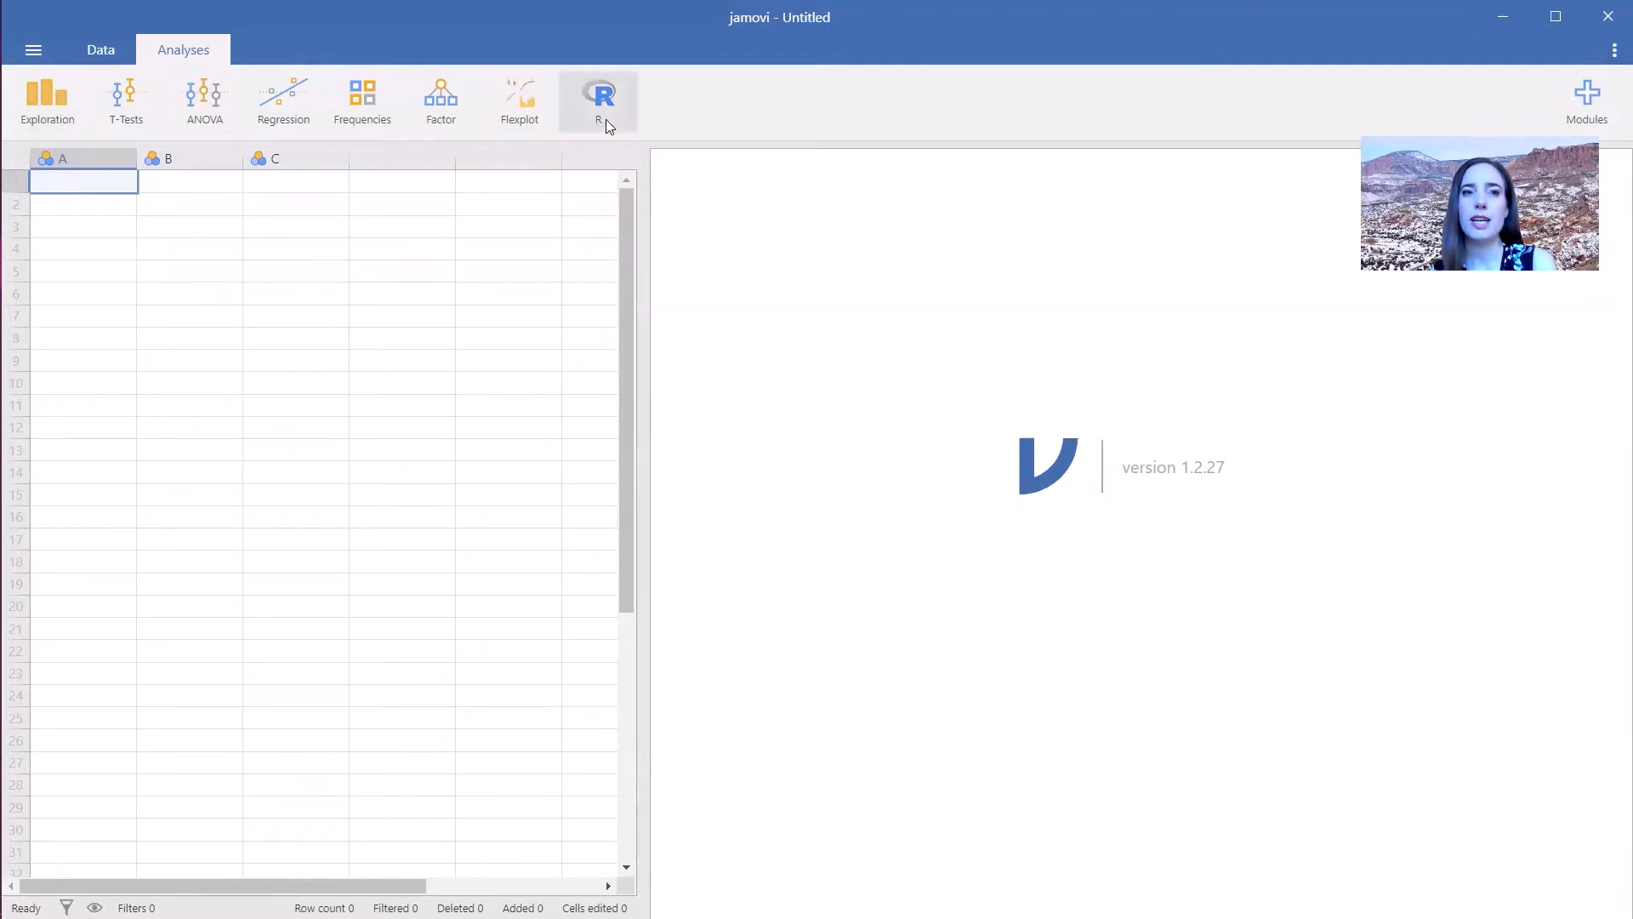
- Open the recent file PlosOne_BloodPressure_dataset
click(89, 51)
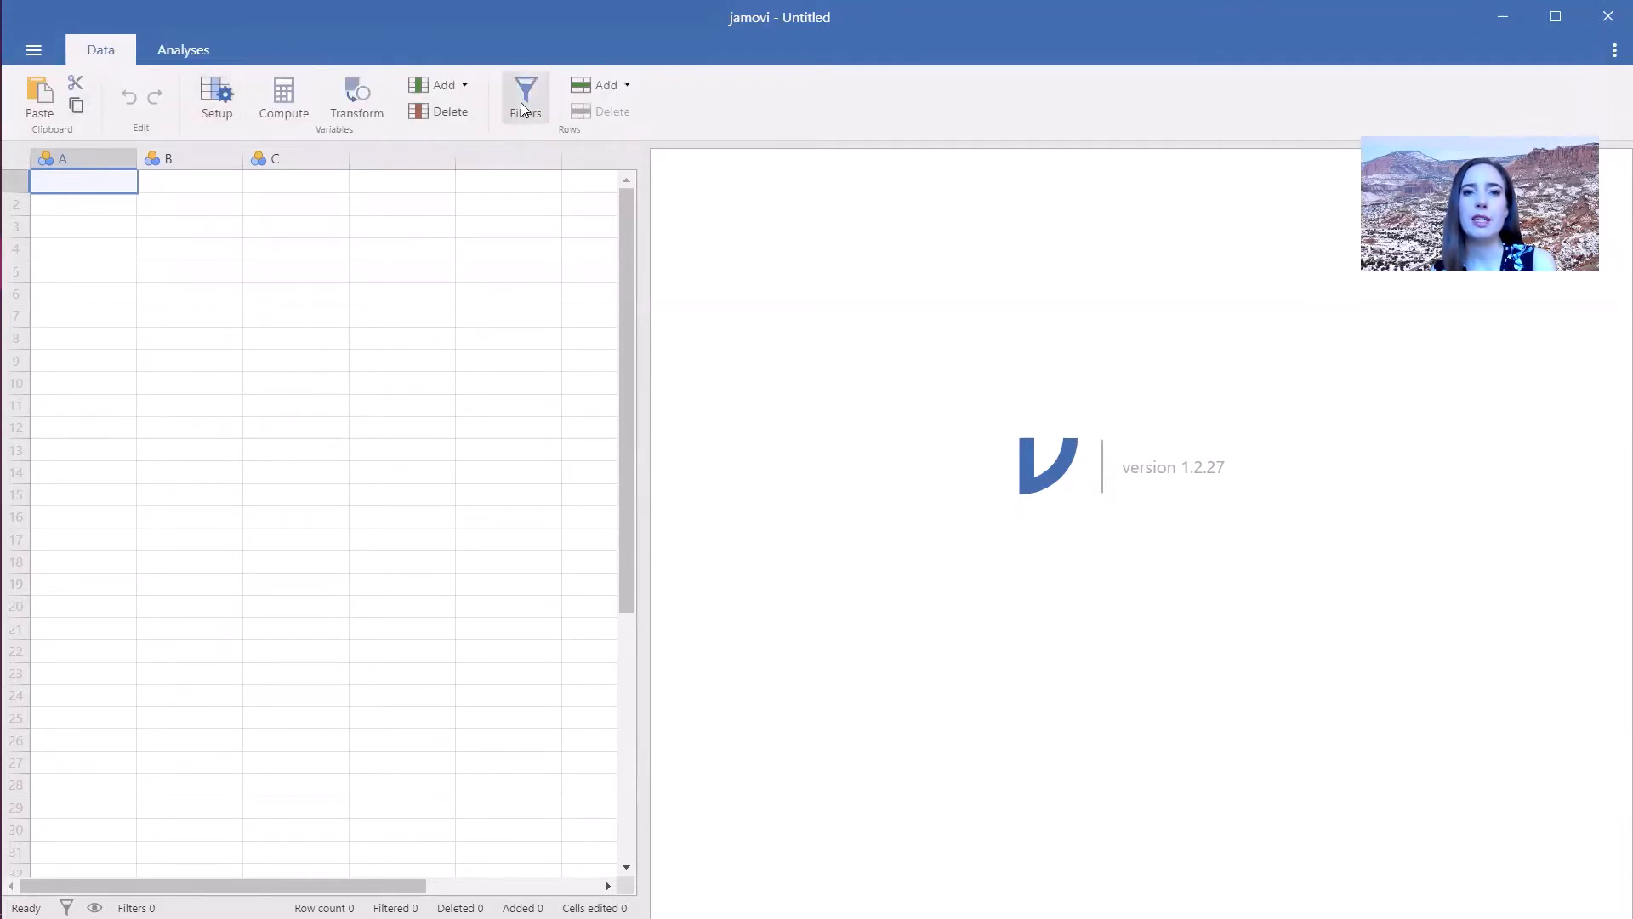
click(33, 52)
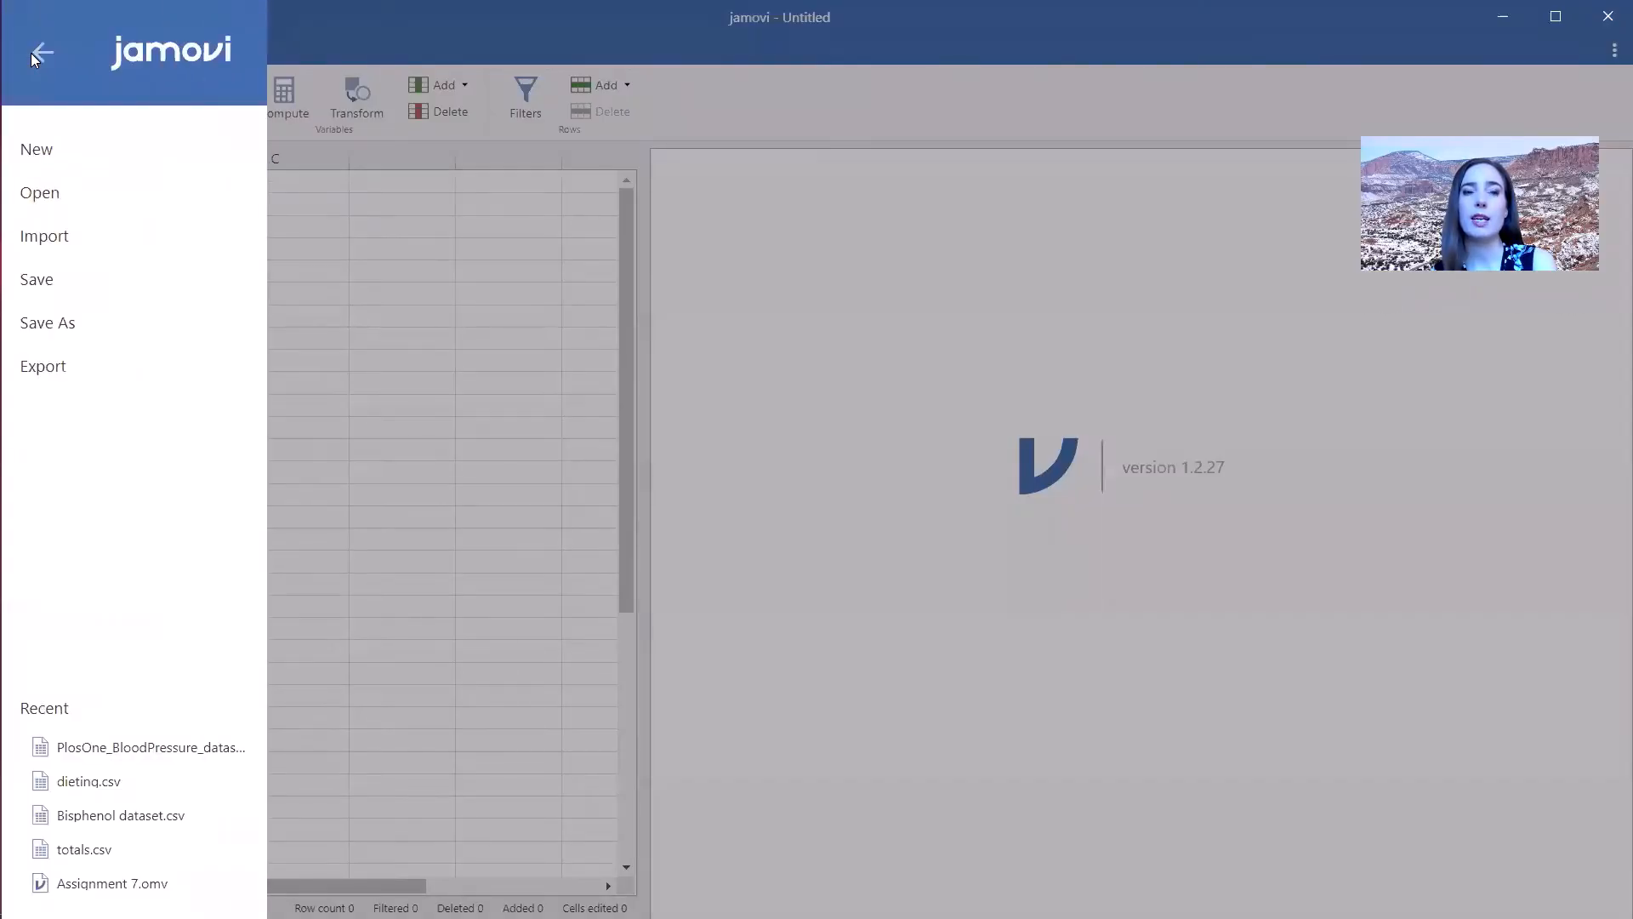
click(68, 201)
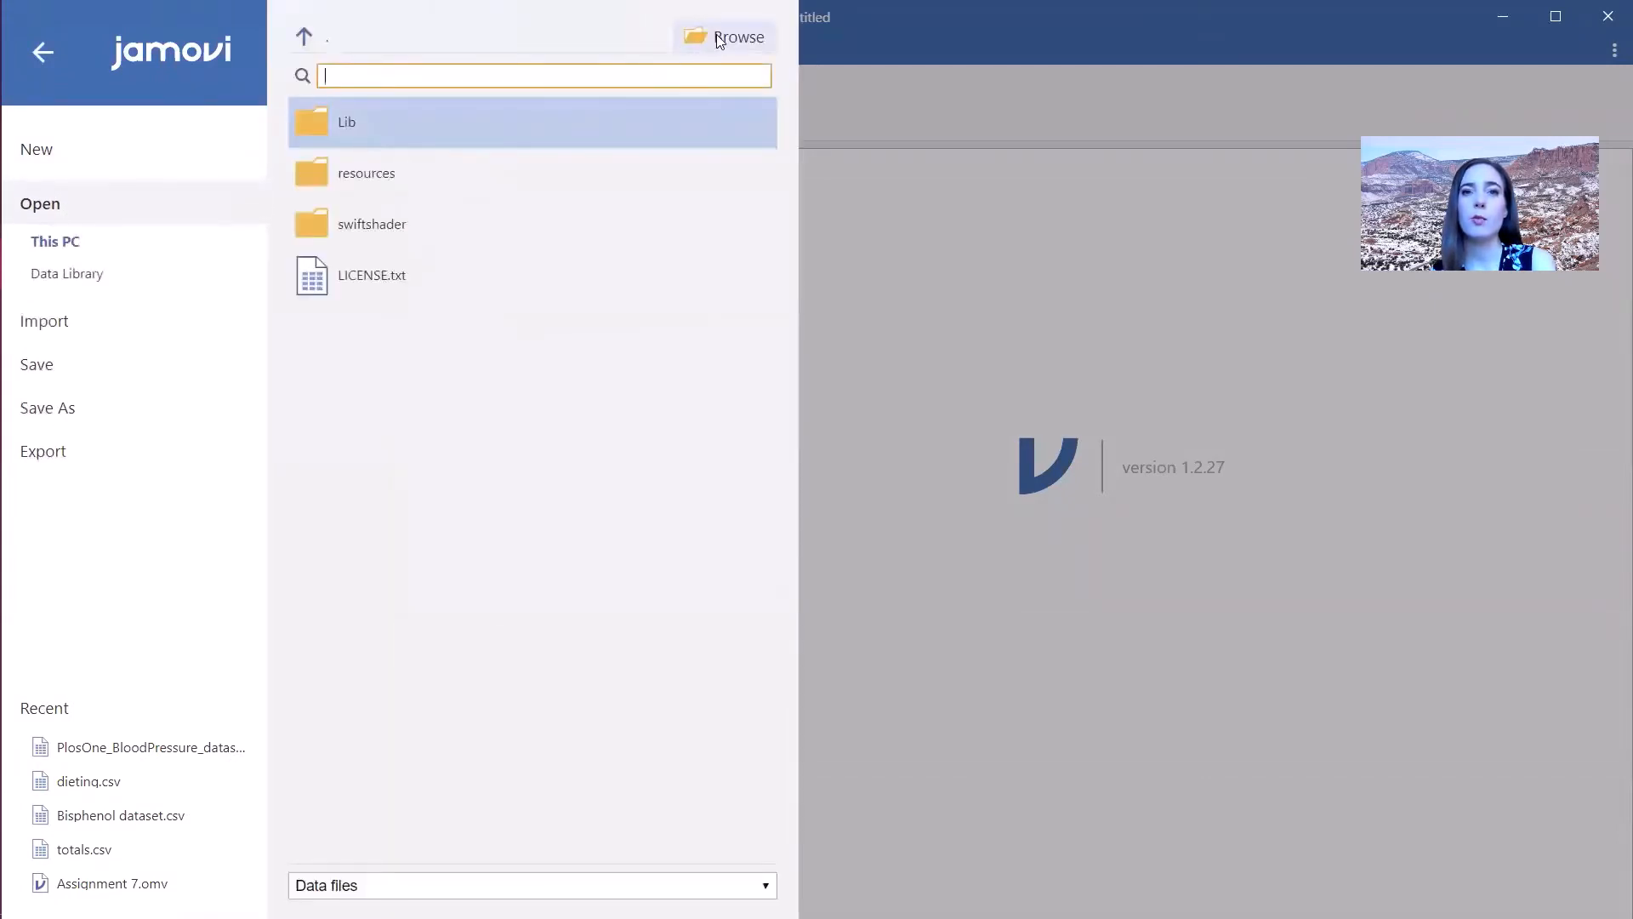
click(718, 37)
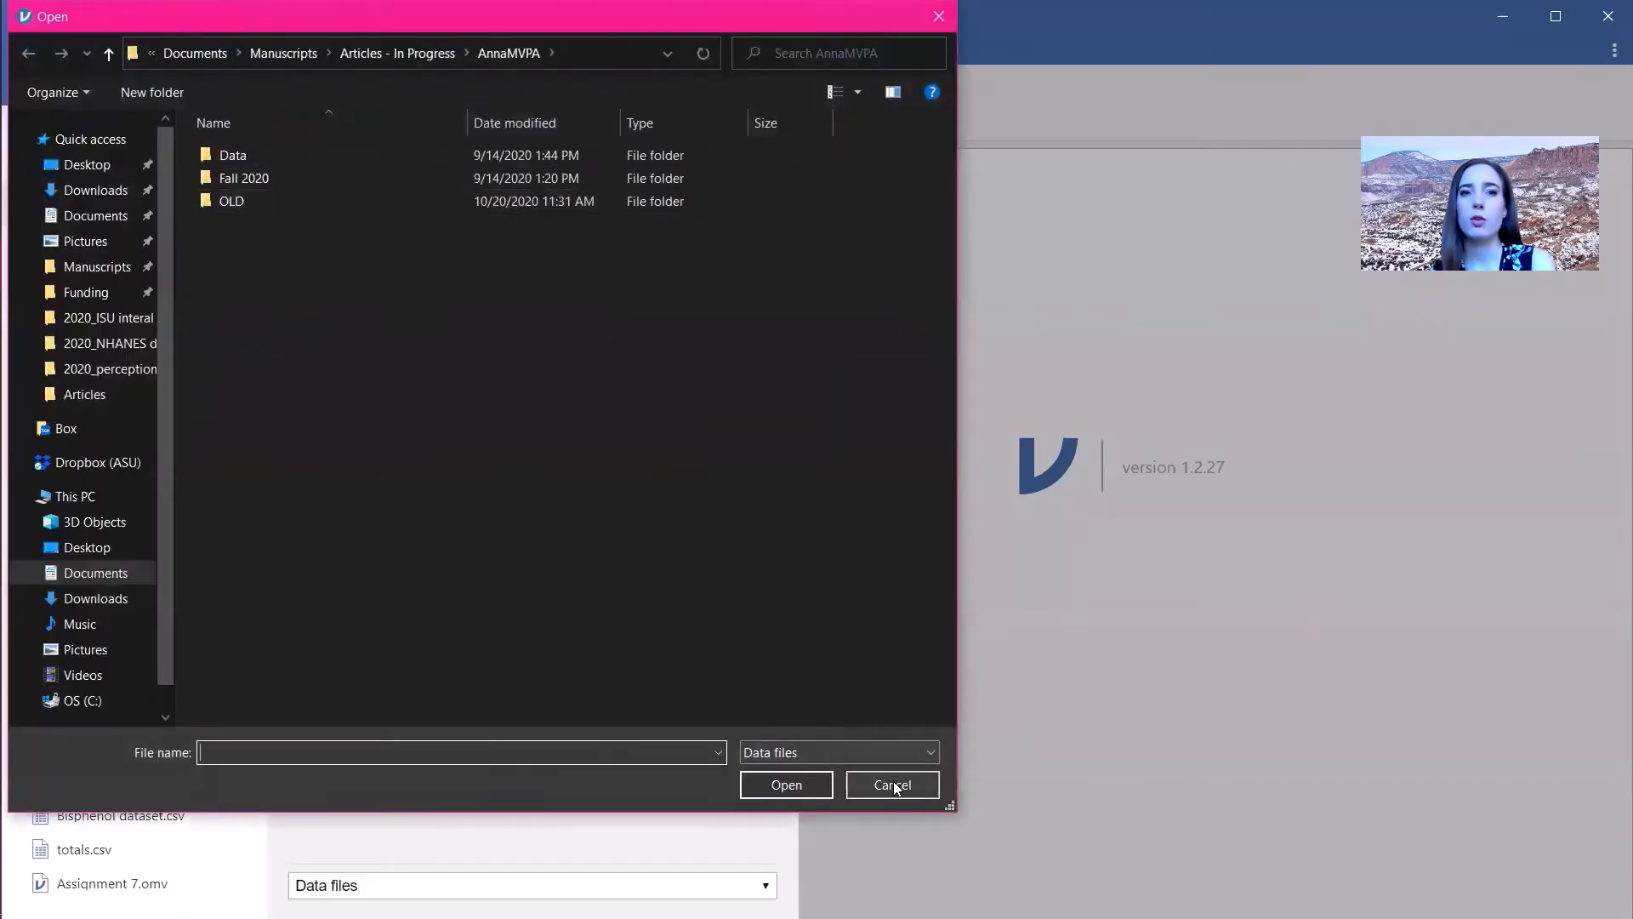
click(893, 784)
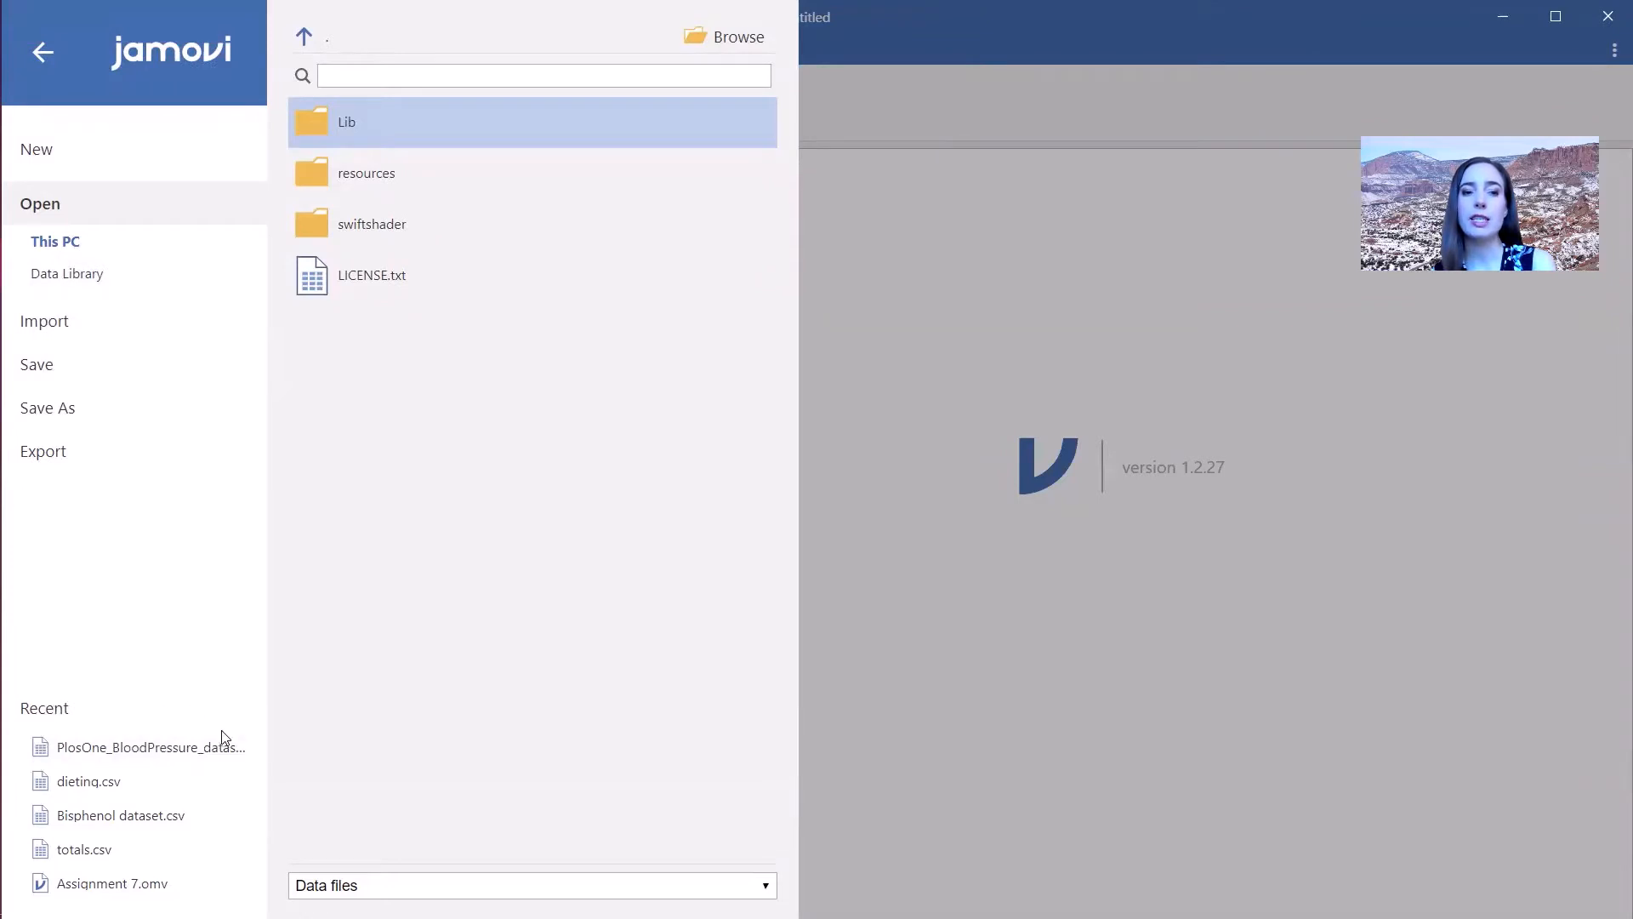
click(172, 754)
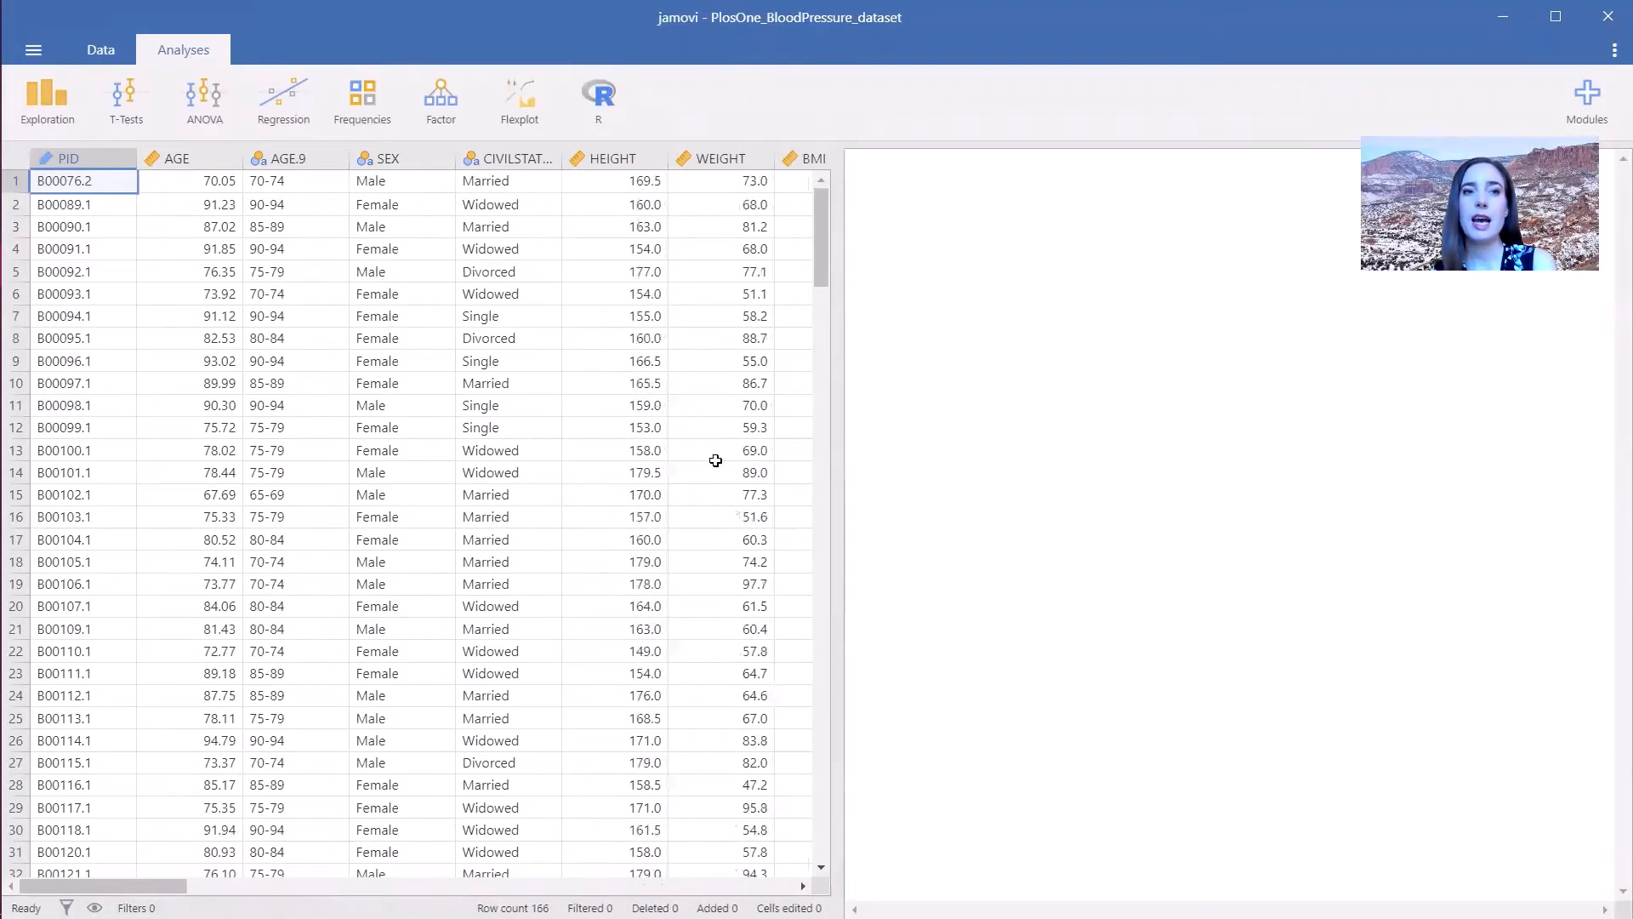
- Examine the dataset's variables and values by selecting cells and scrolling across the spreadsheet columns
click(99, 53)
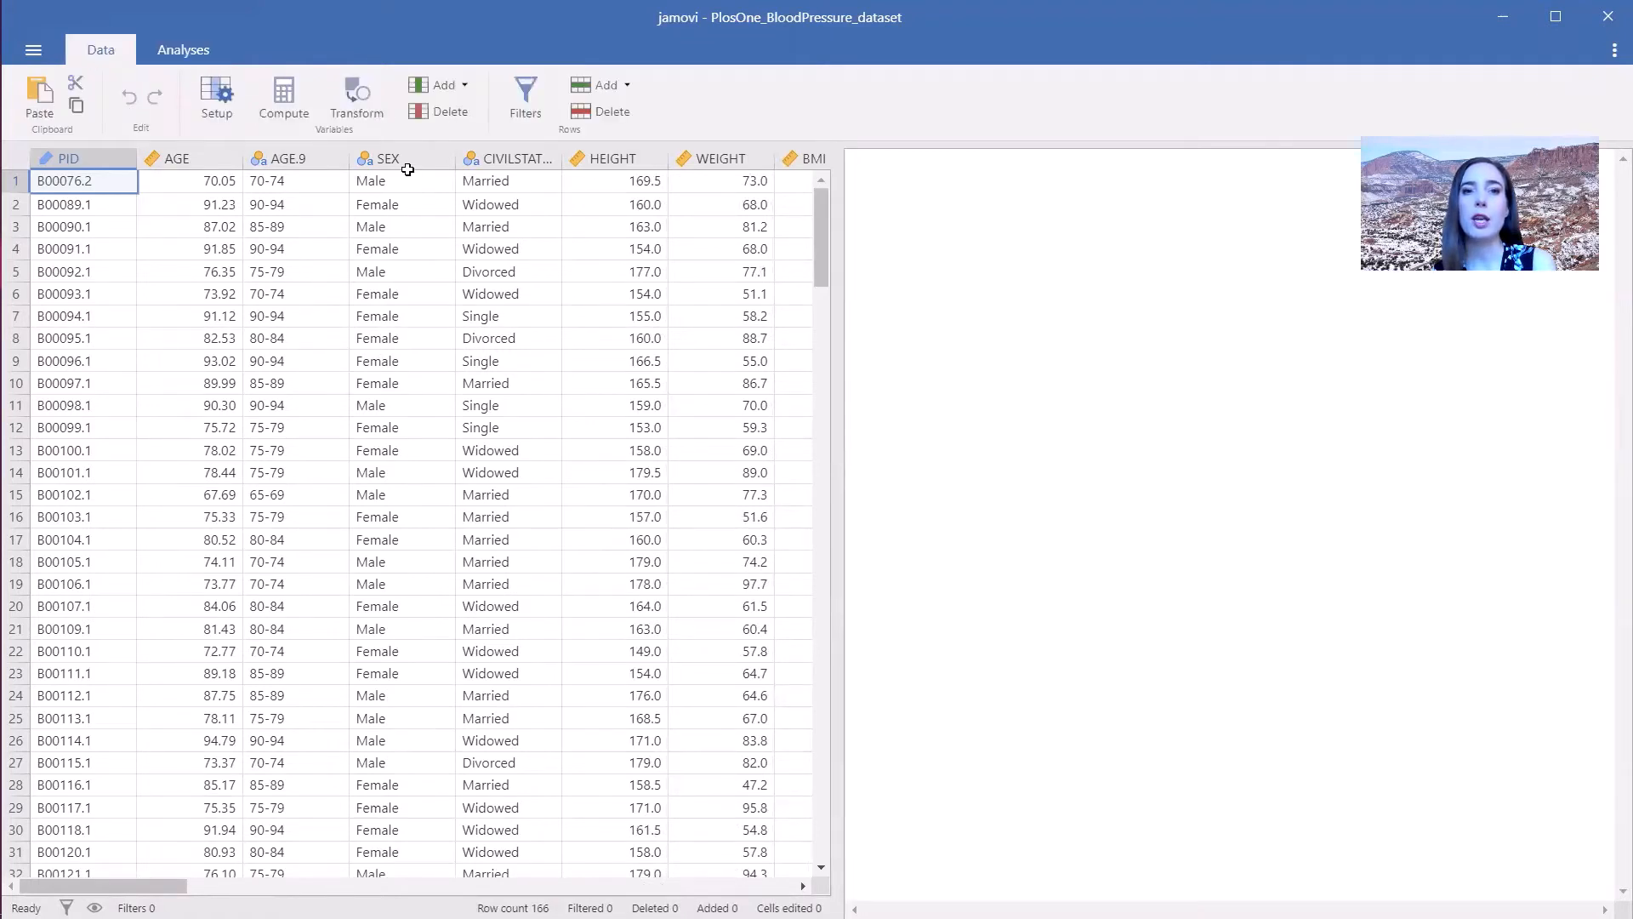
drag(408, 183, 434, 588)
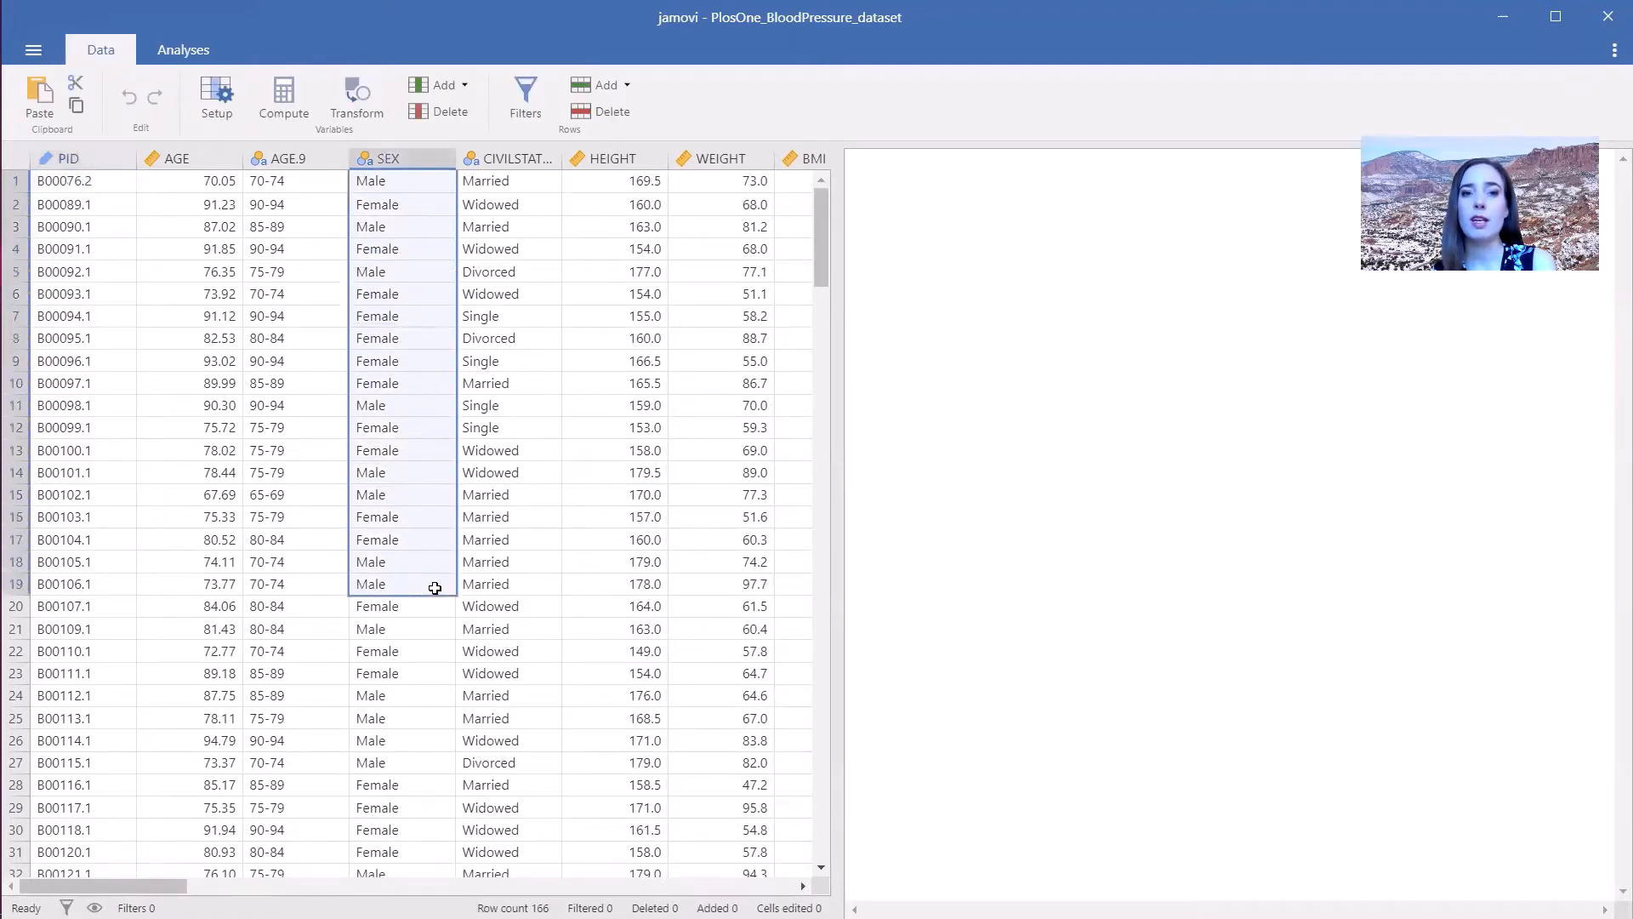
click(295, 276)
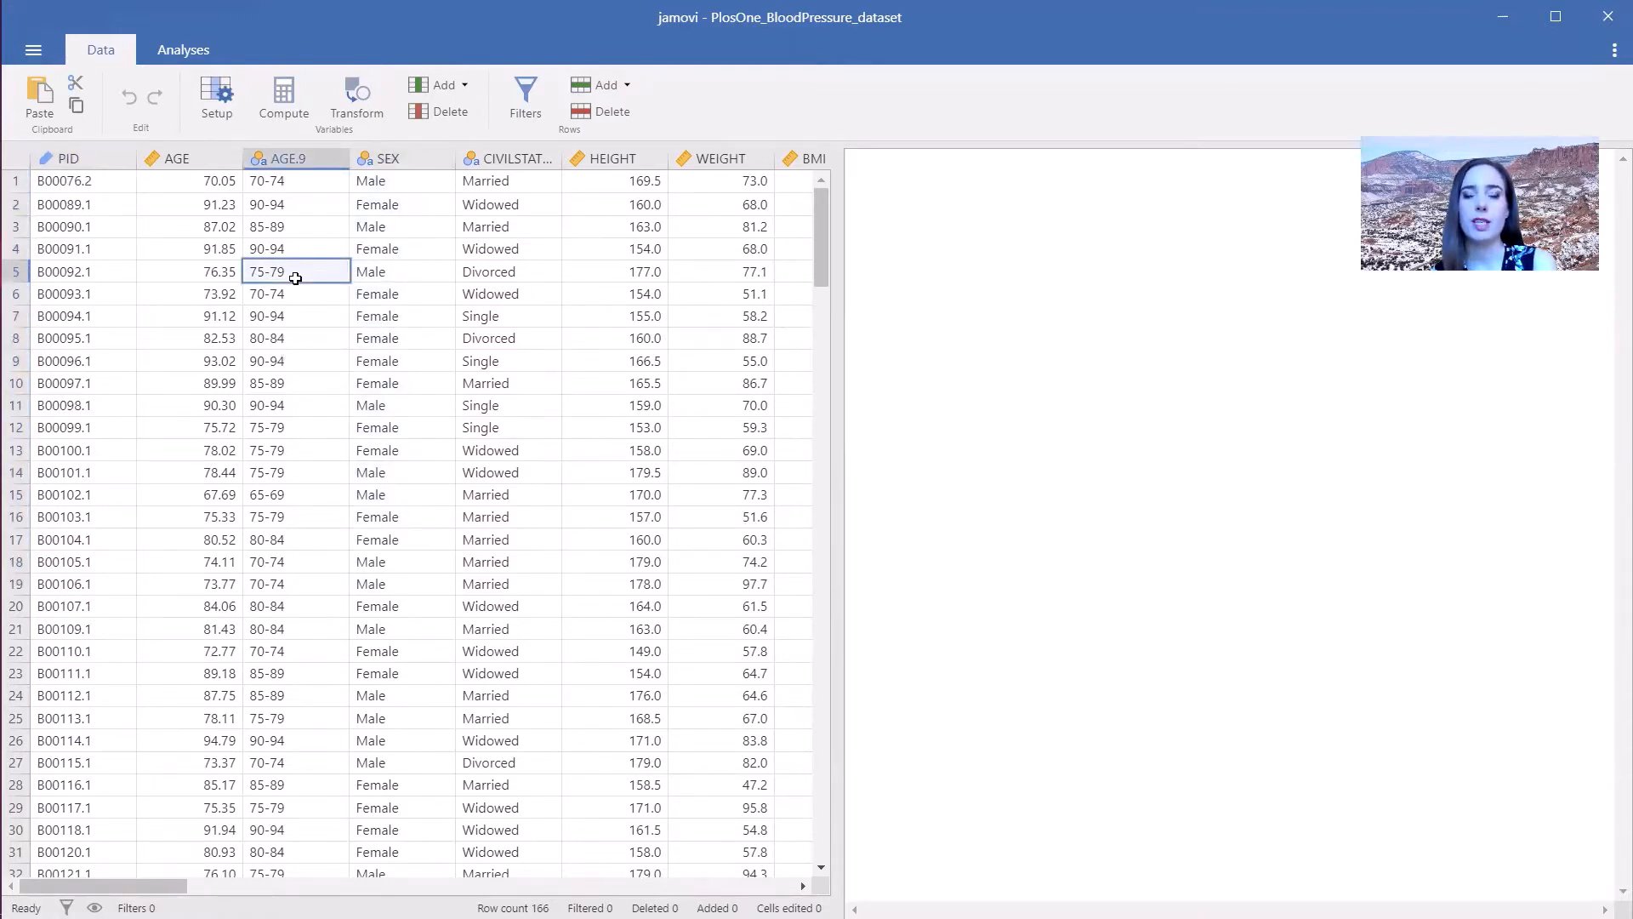
drag(149, 886, 252, 885)
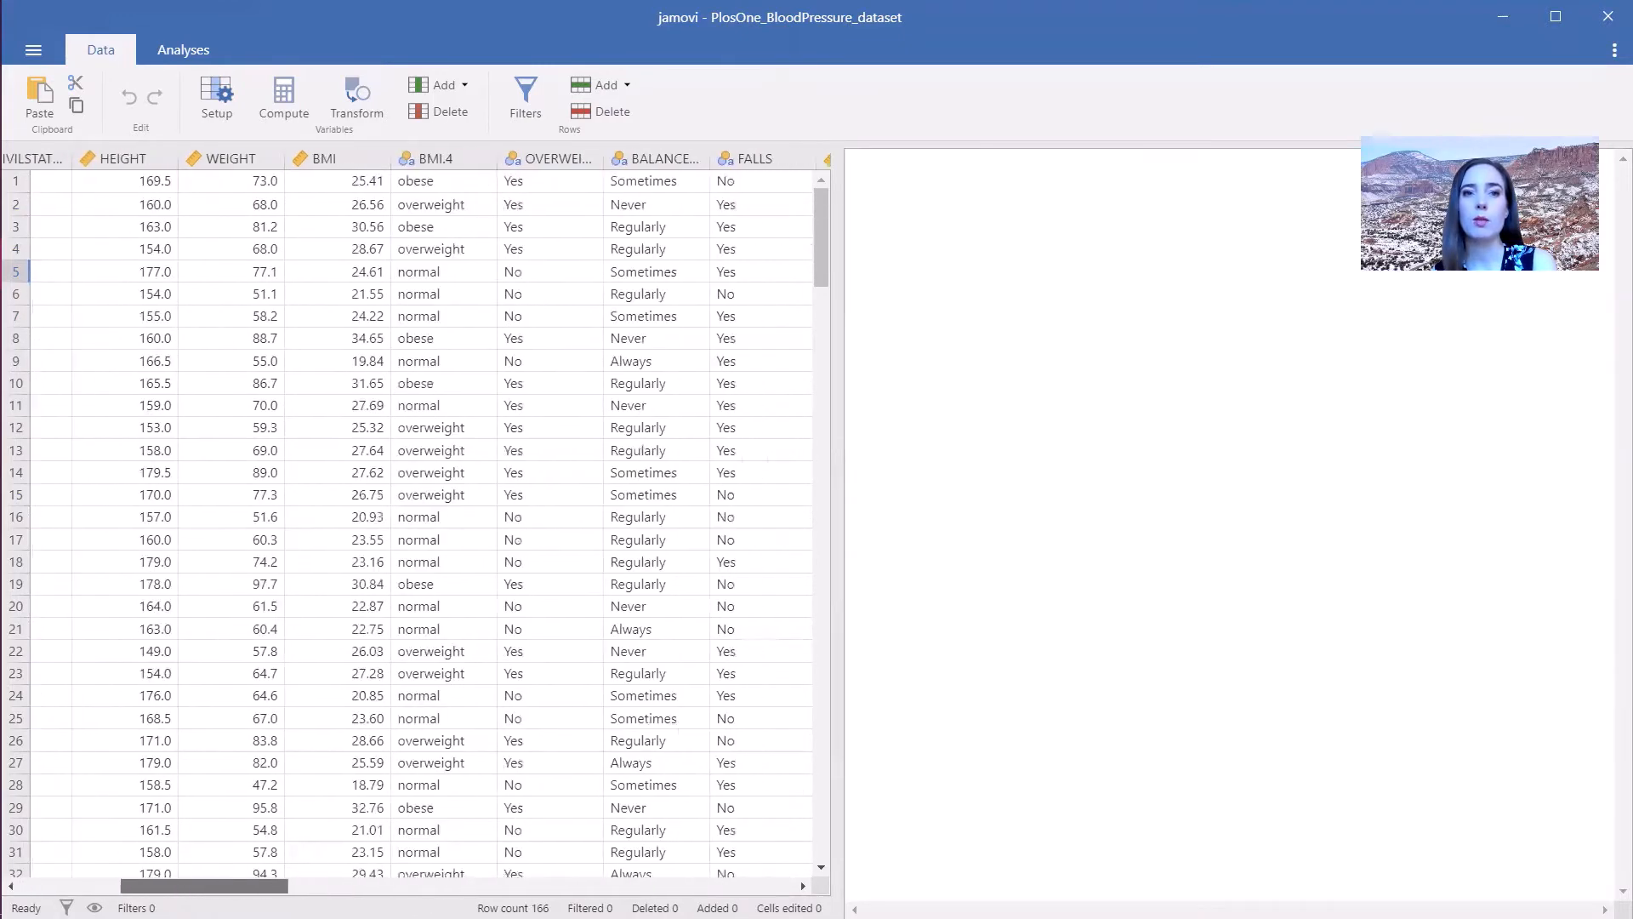
click(467, 244)
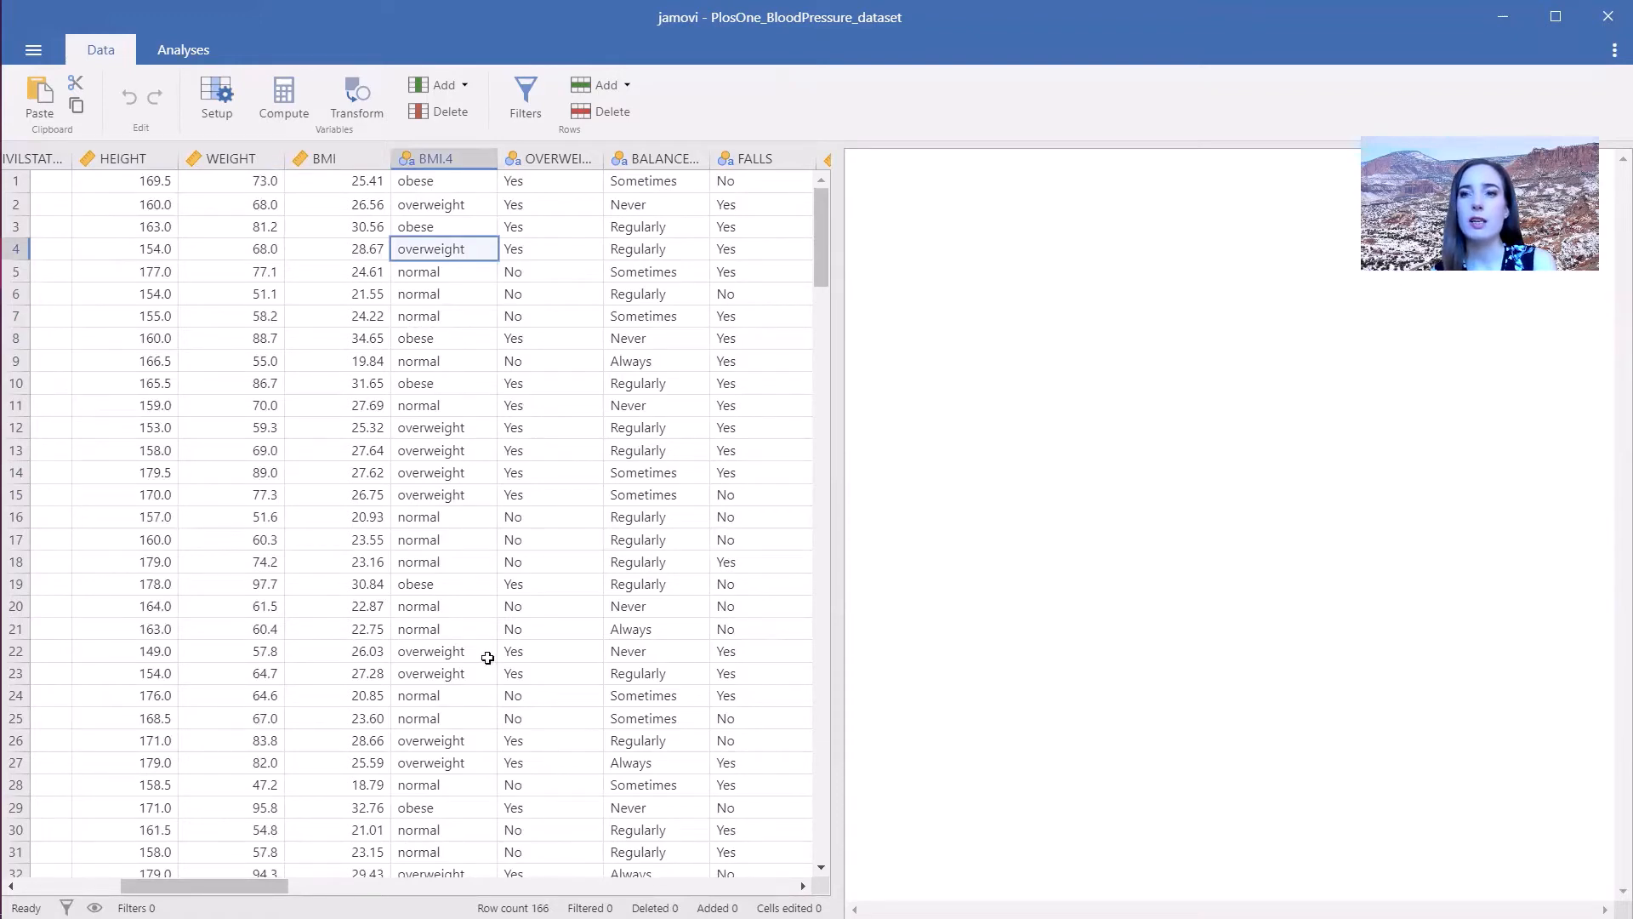
drag(243, 885, 155, 874)
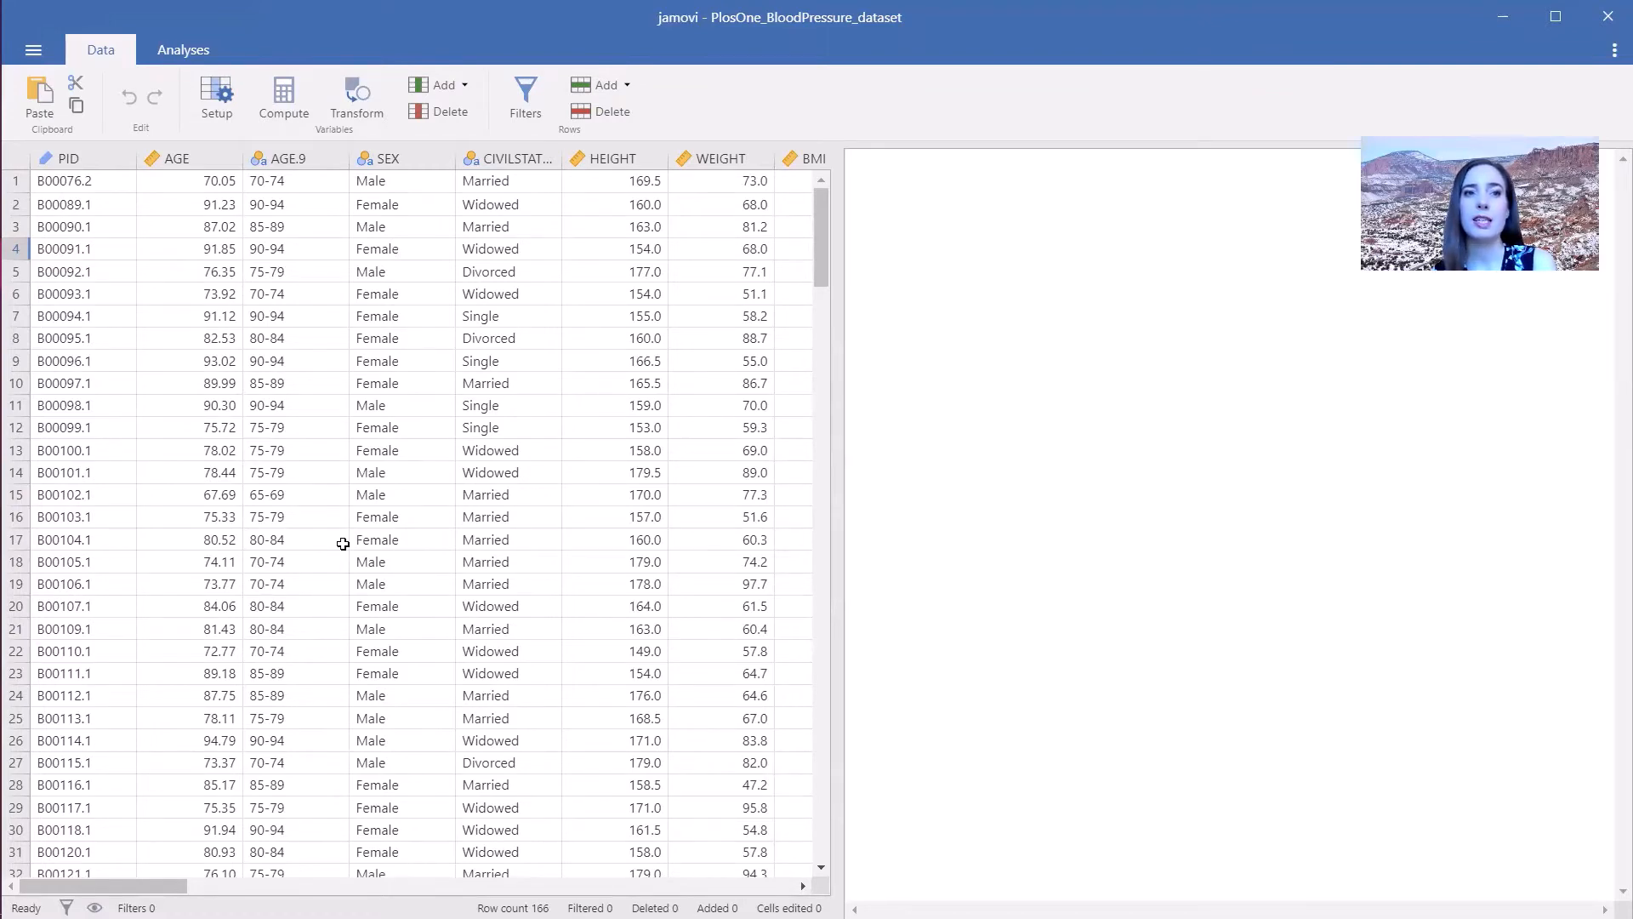
- Set BMI.4 to Ordinal and reorder its levels as under, normal, overweight, obese
click(205, 97)
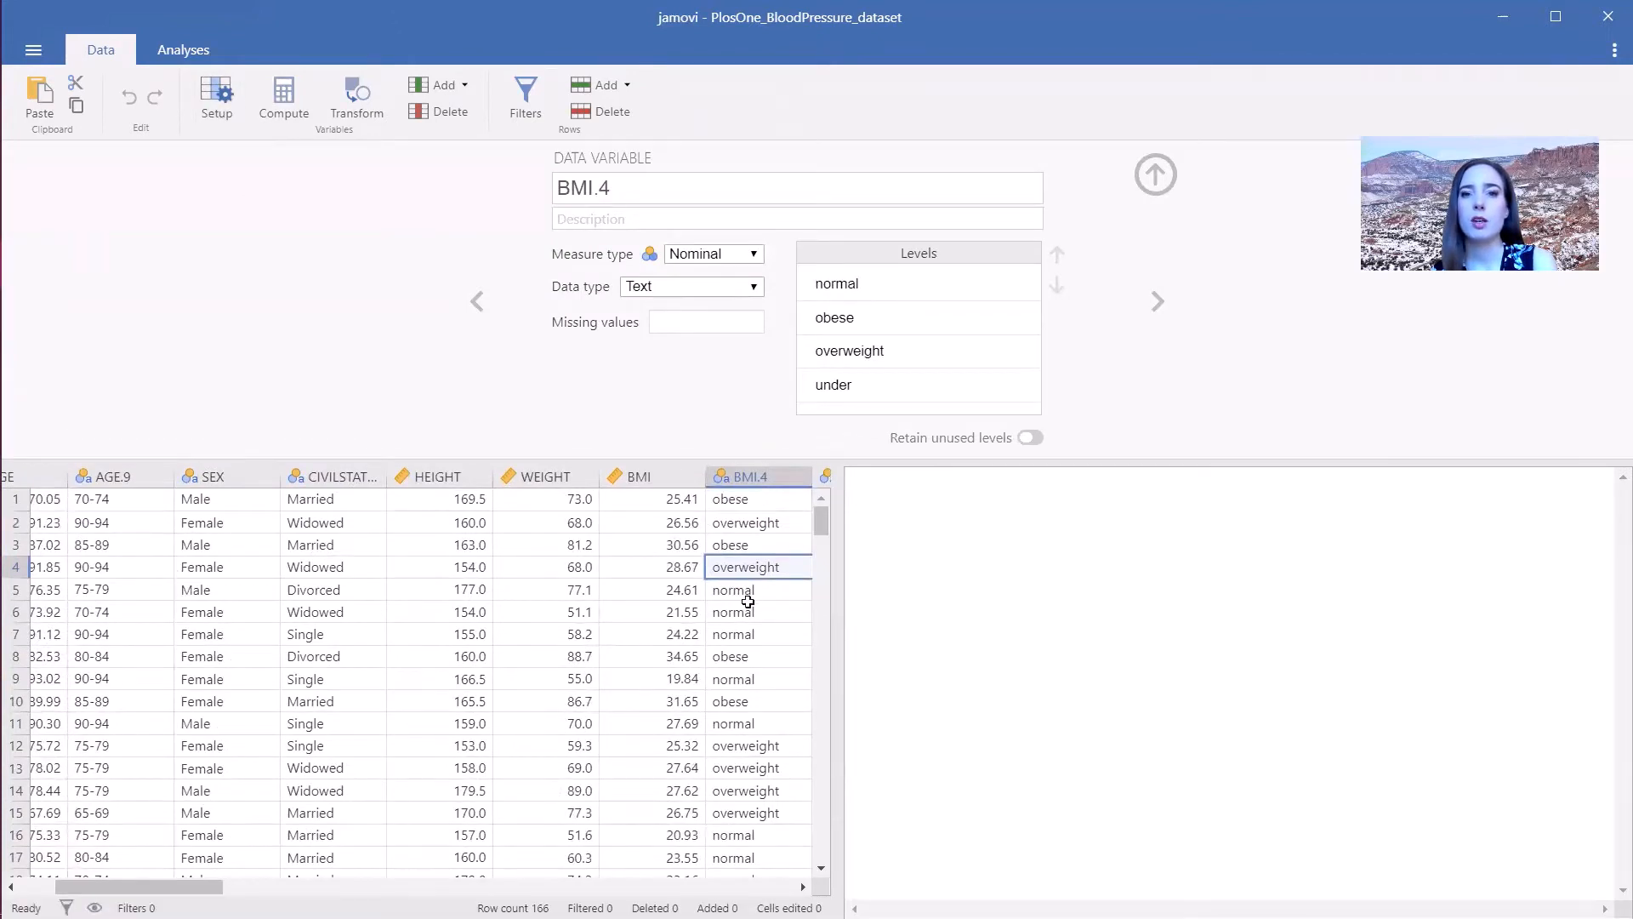
click(708, 257)
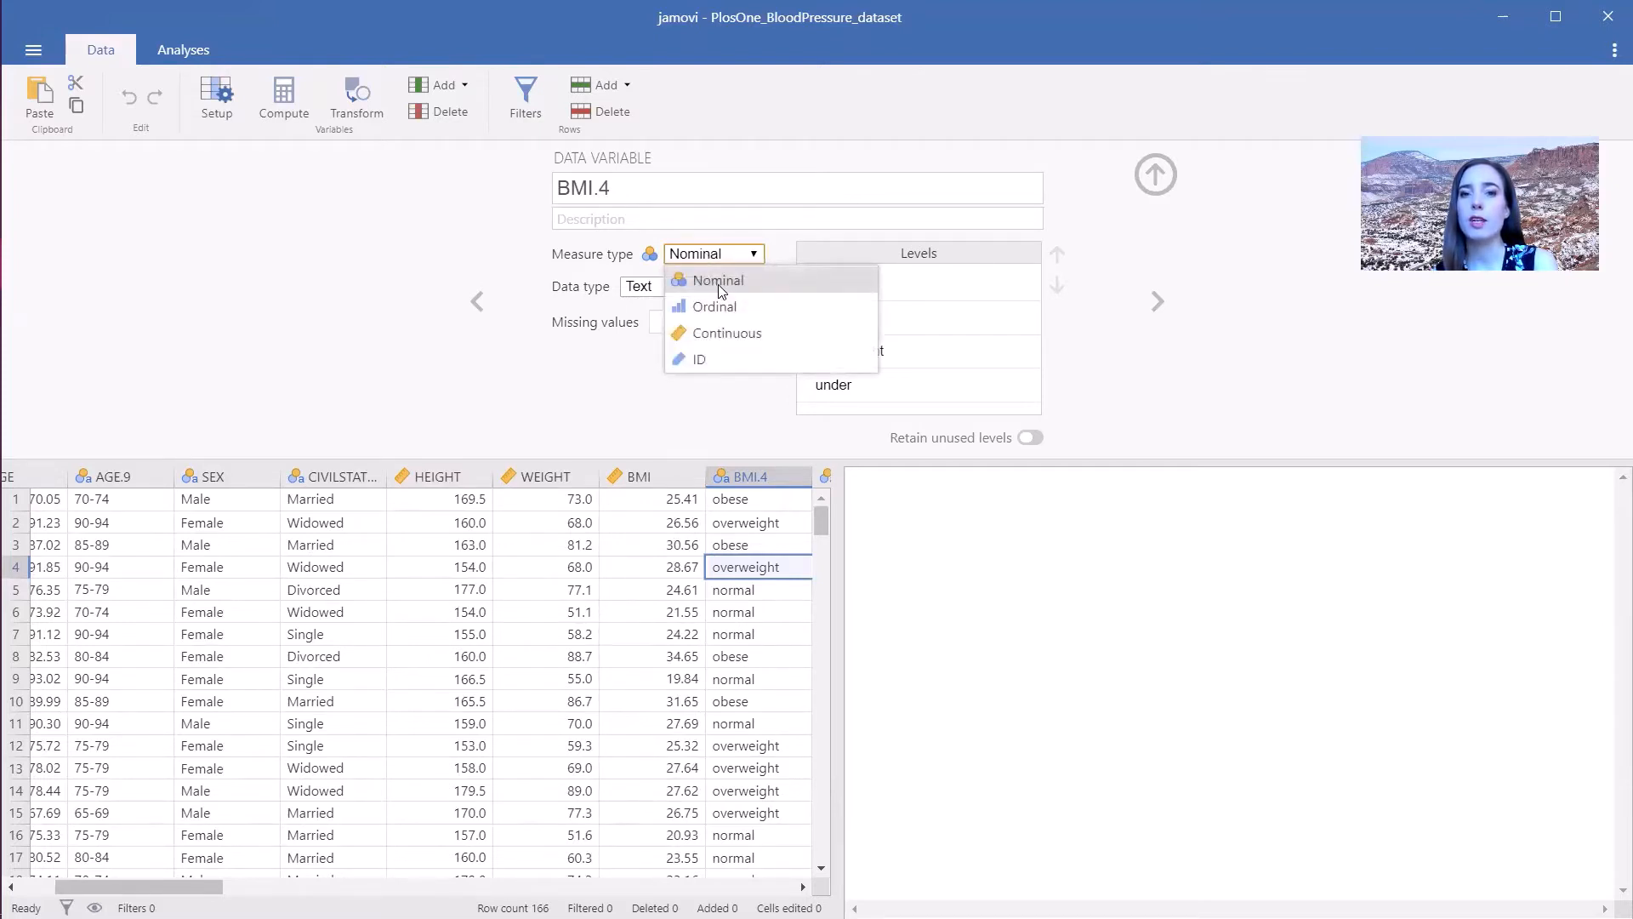
click(732, 309)
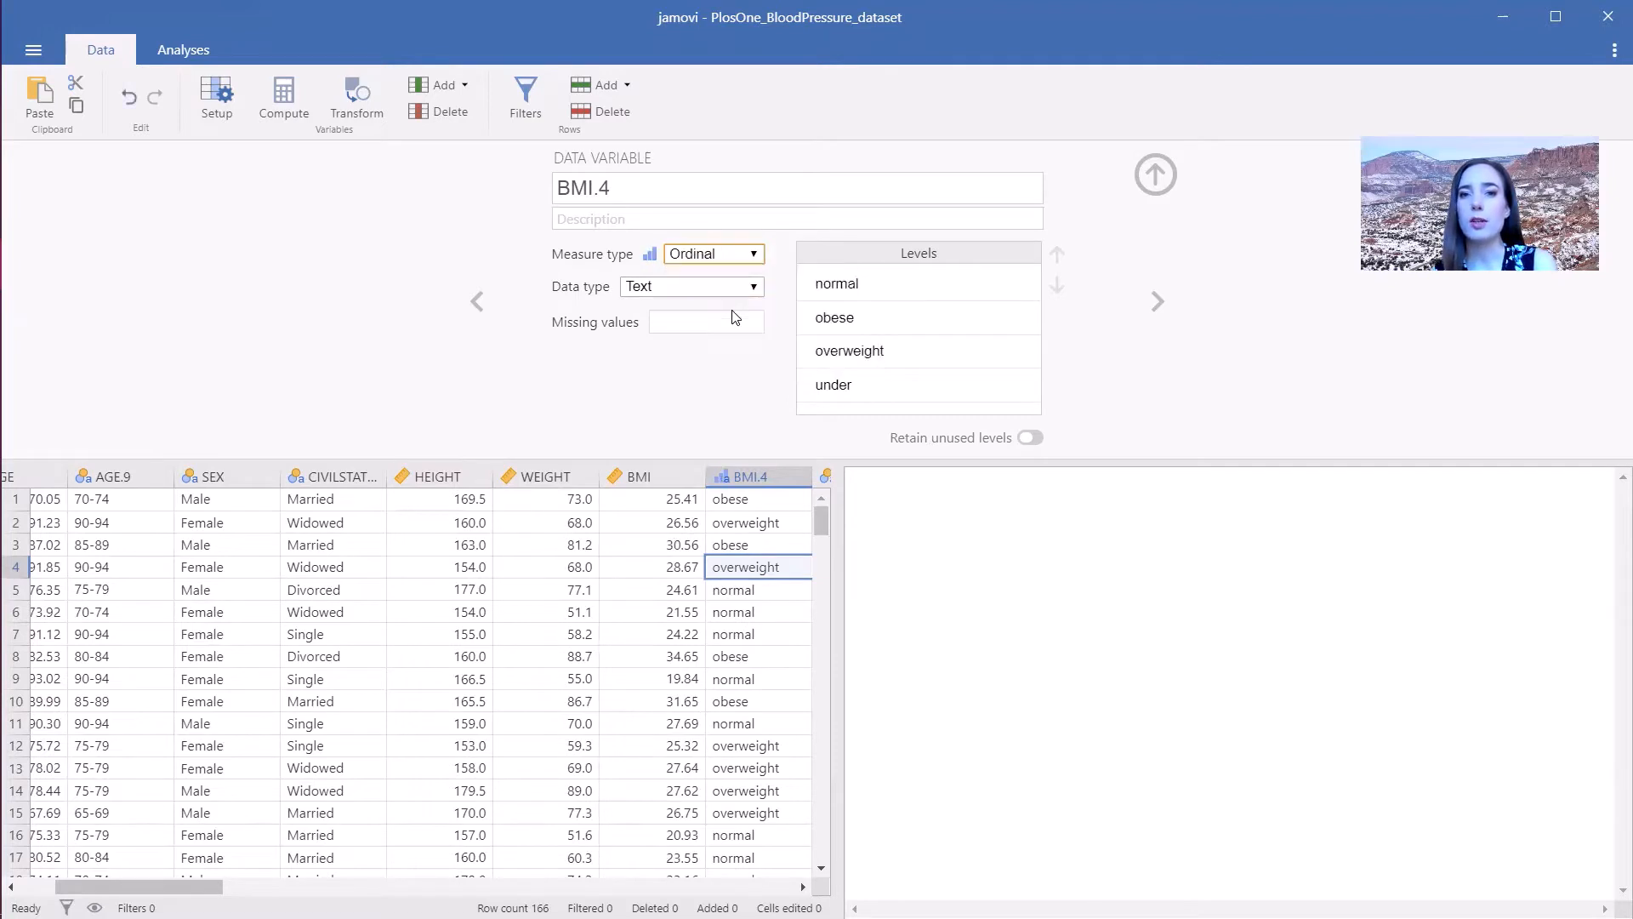
click(874, 390)
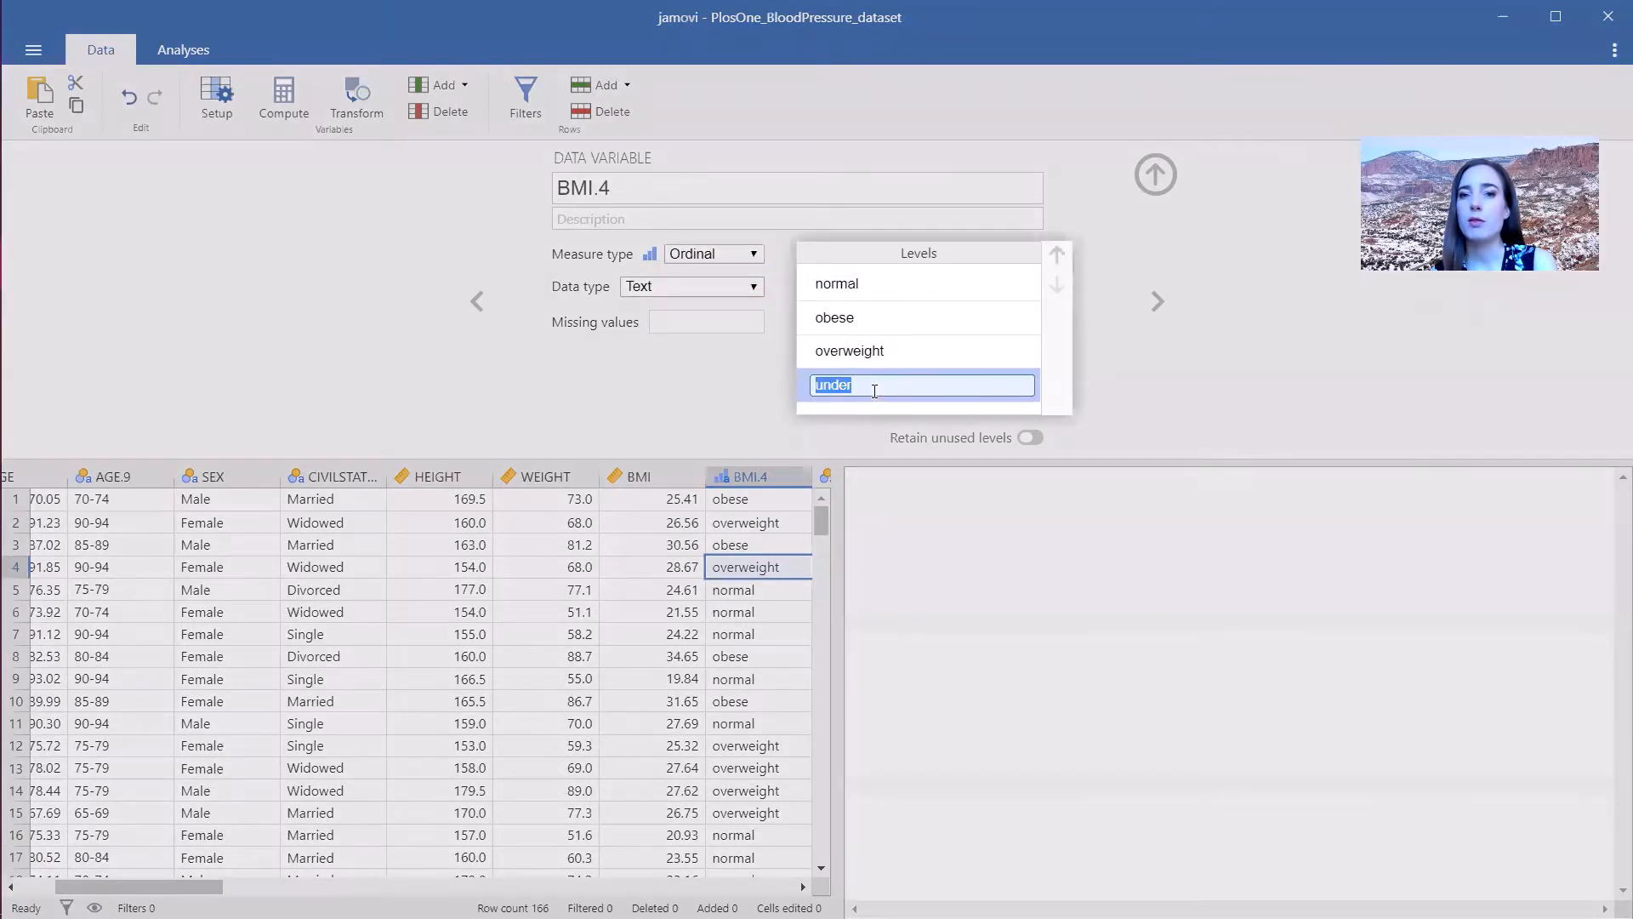
click(1059, 257)
click(1059, 257)
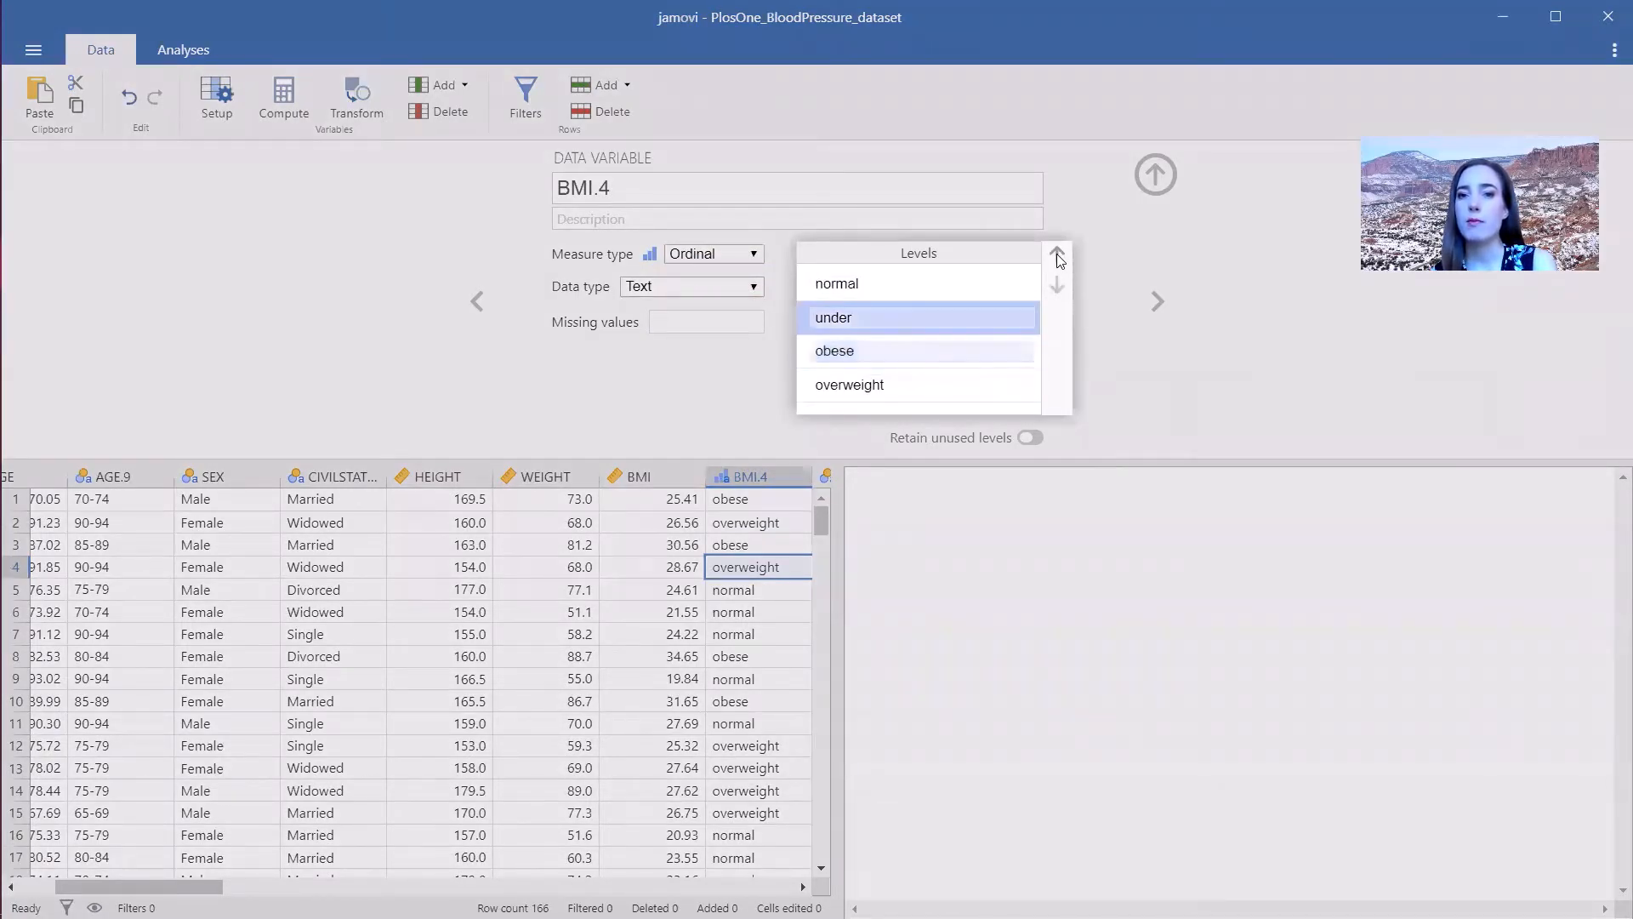
click(1059, 257)
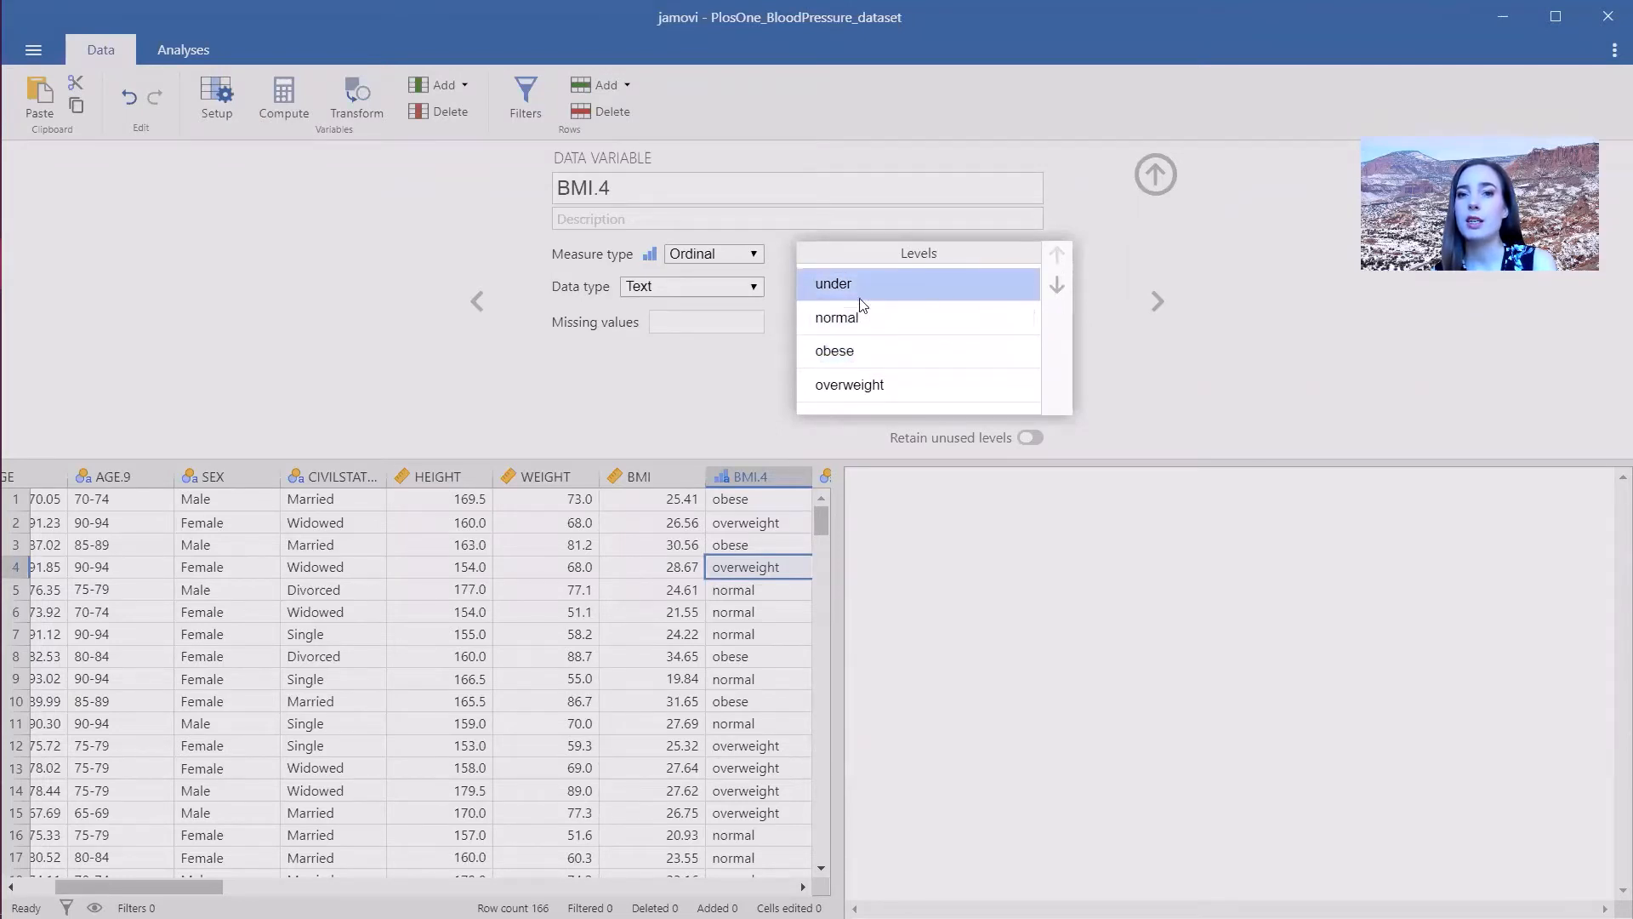
click(877, 384)
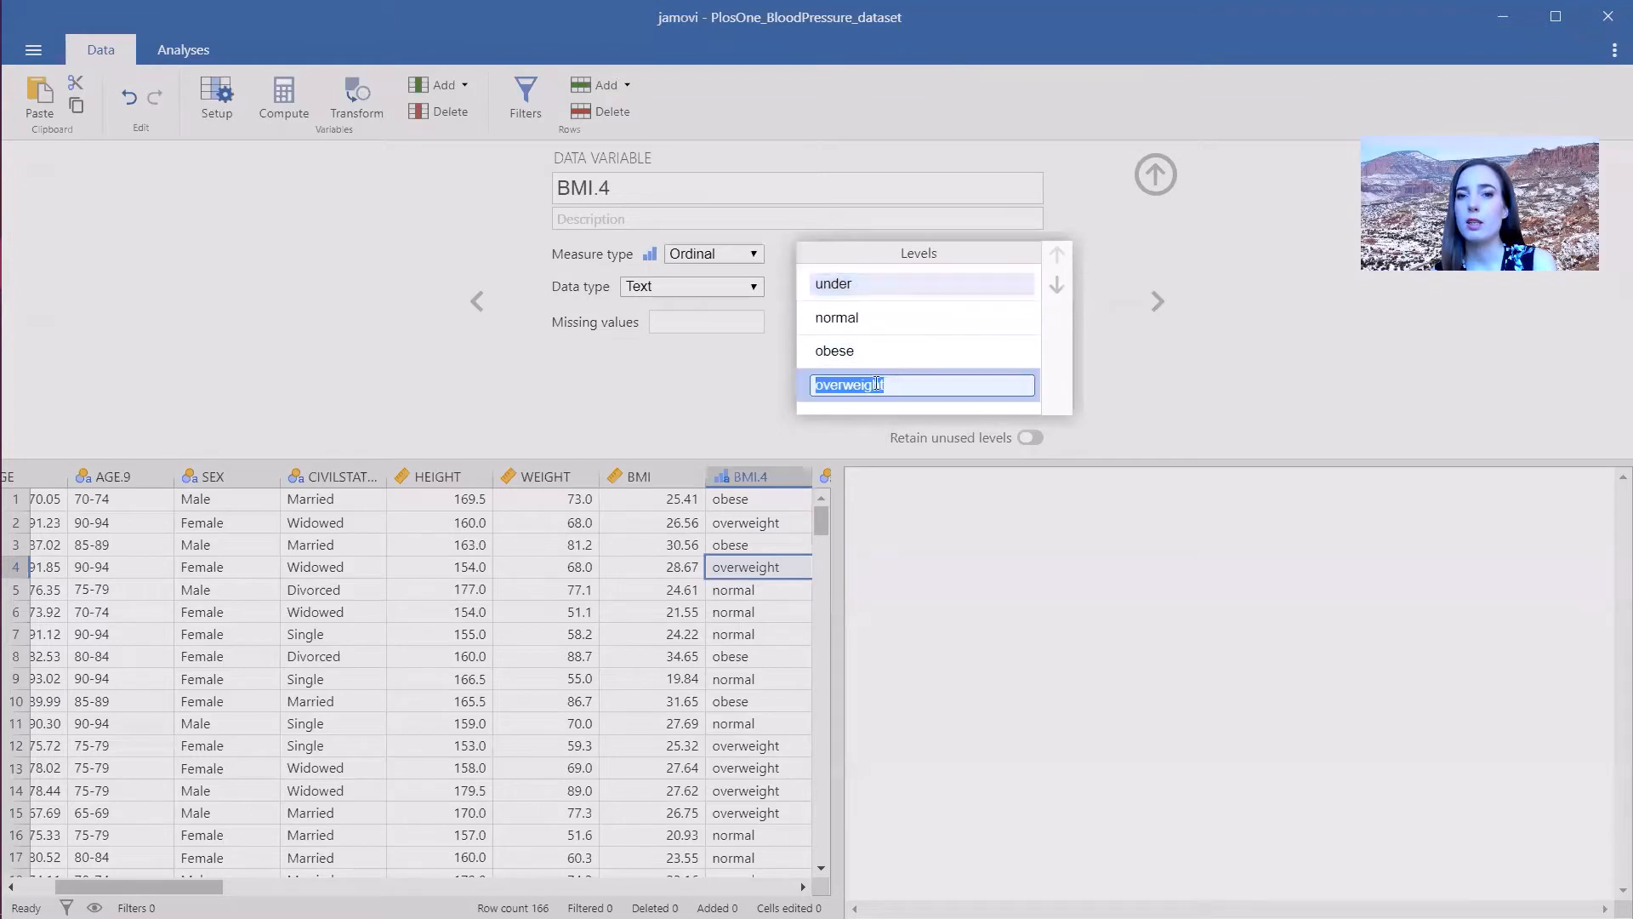
click(1057, 253)
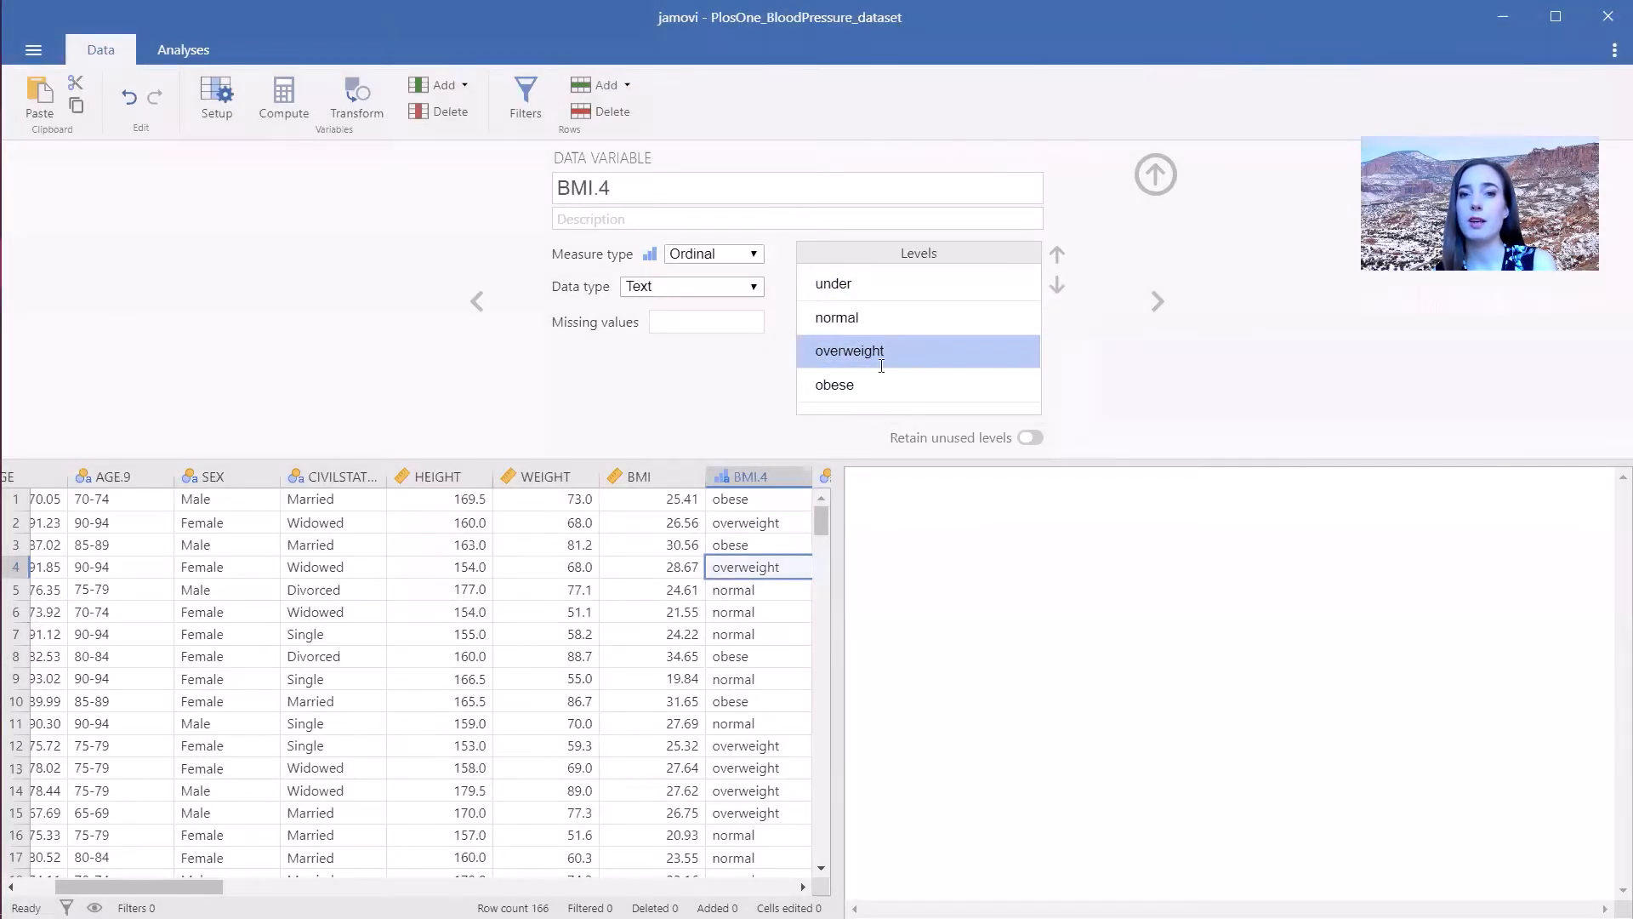
- Set BALANCEPROBLEMS to Ordinal and reorder its levels as Never, Sometimes, Regularly, Always
click(1156, 302)
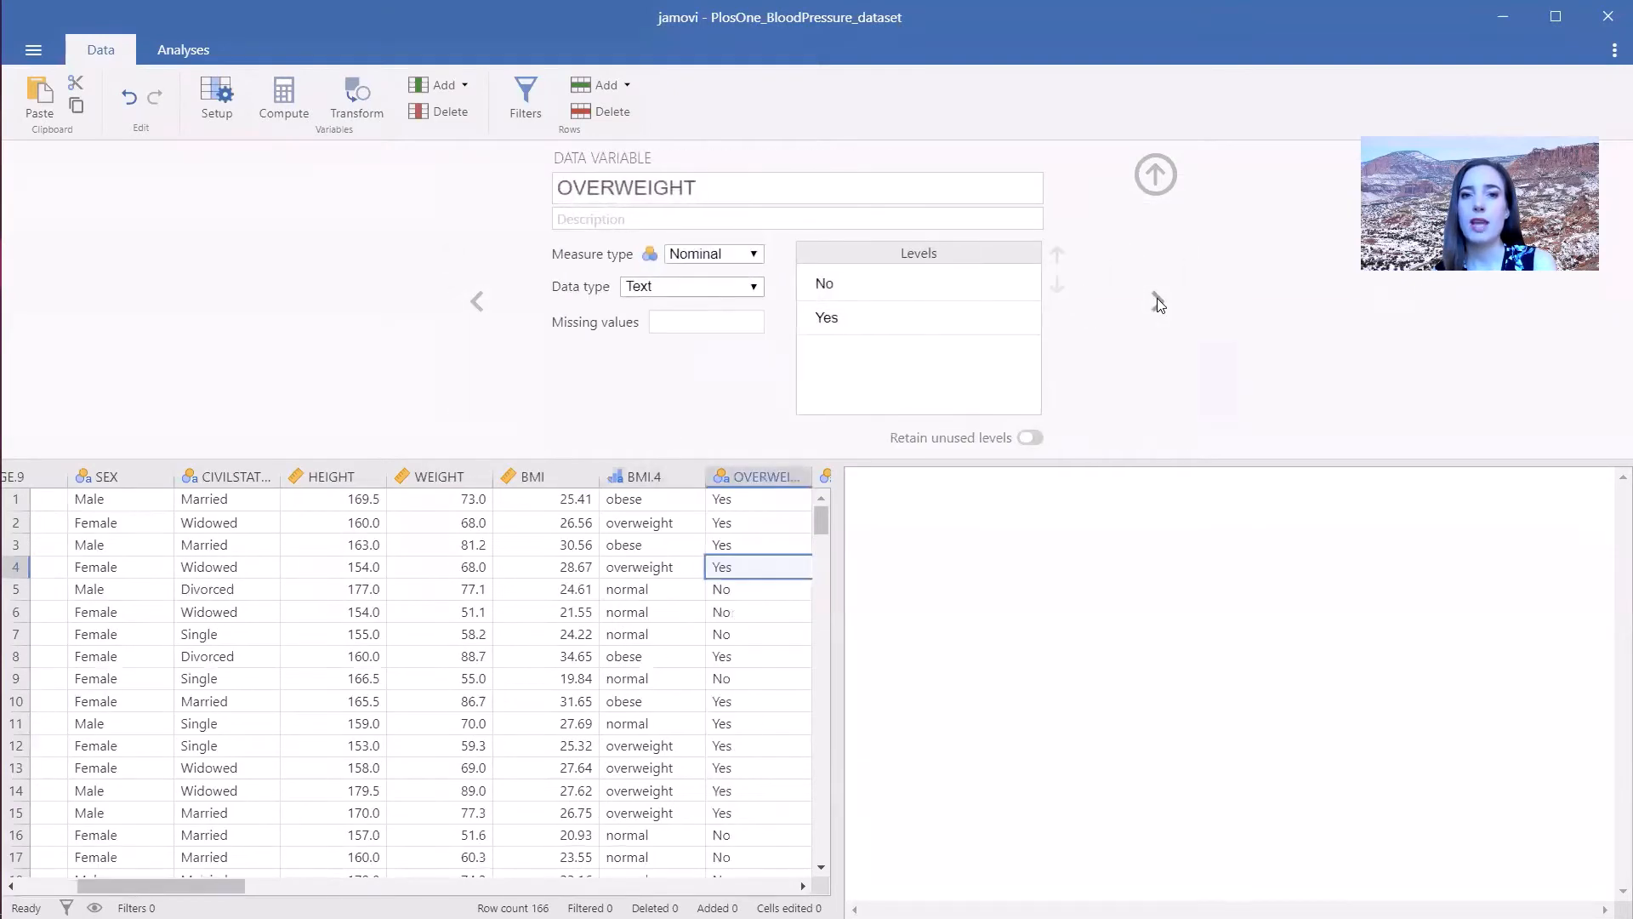
click(1157, 302)
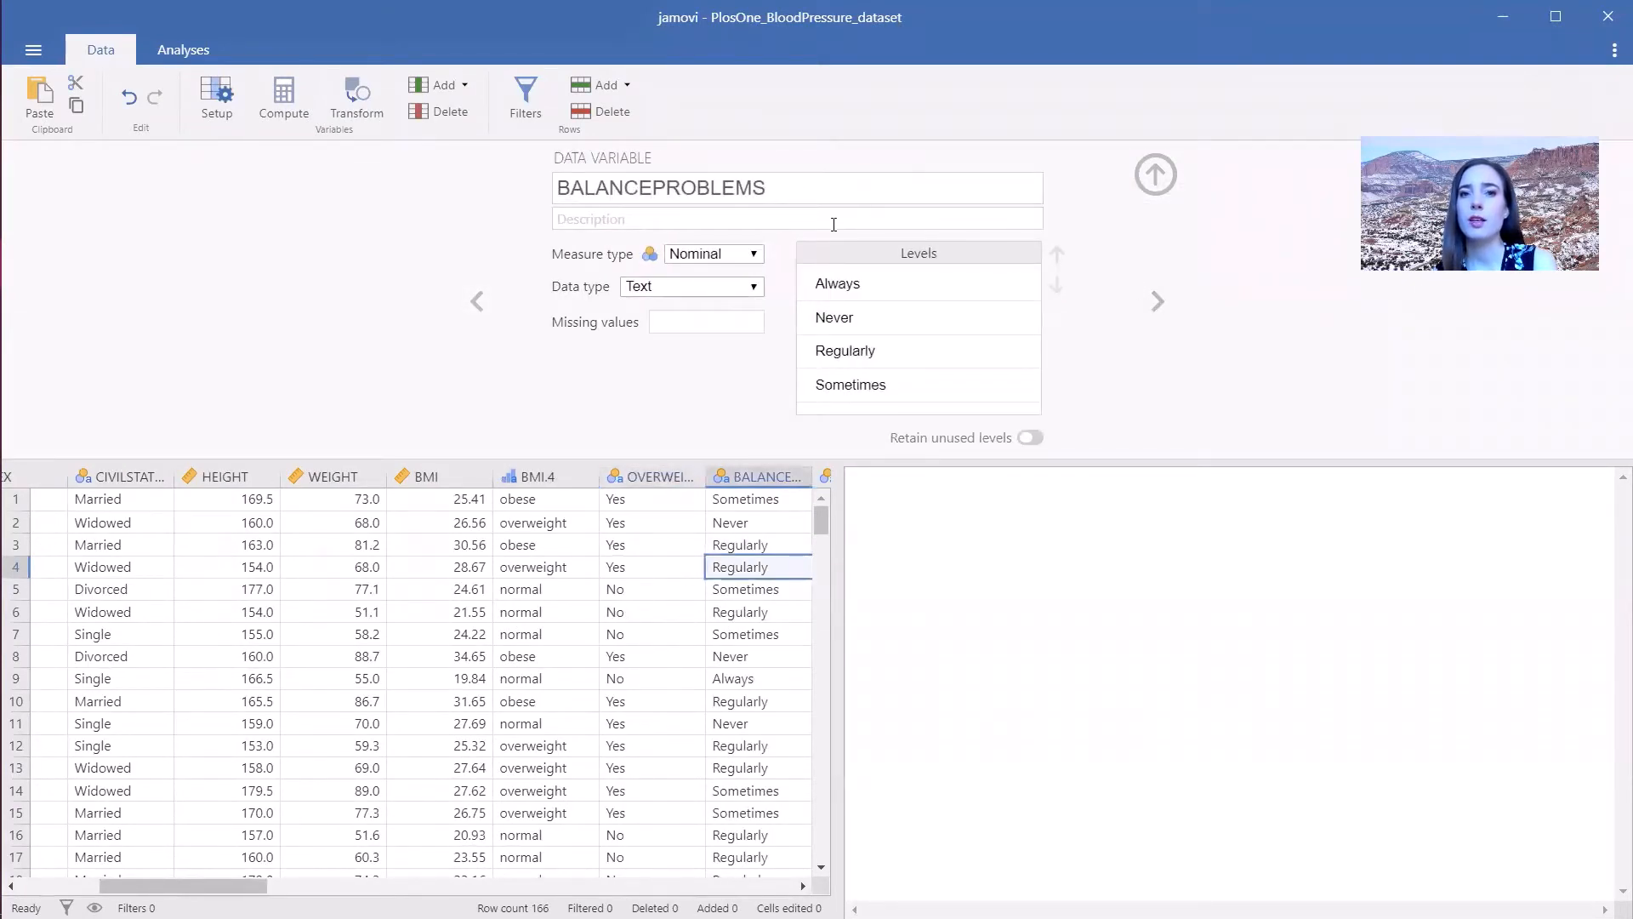
click(696, 257)
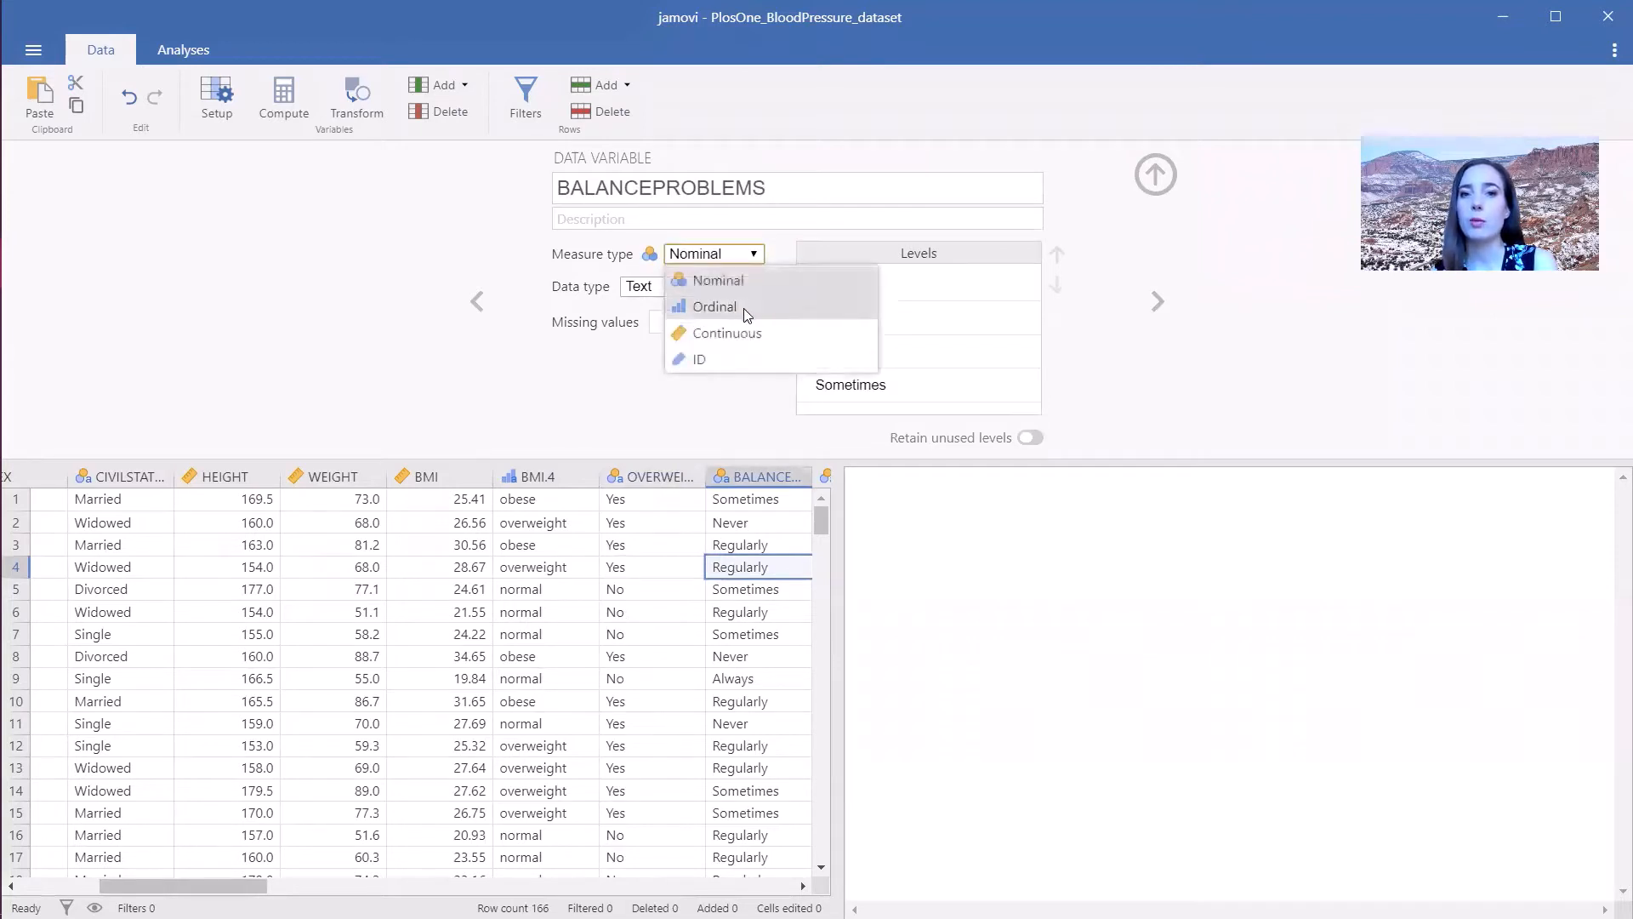
click(744, 307)
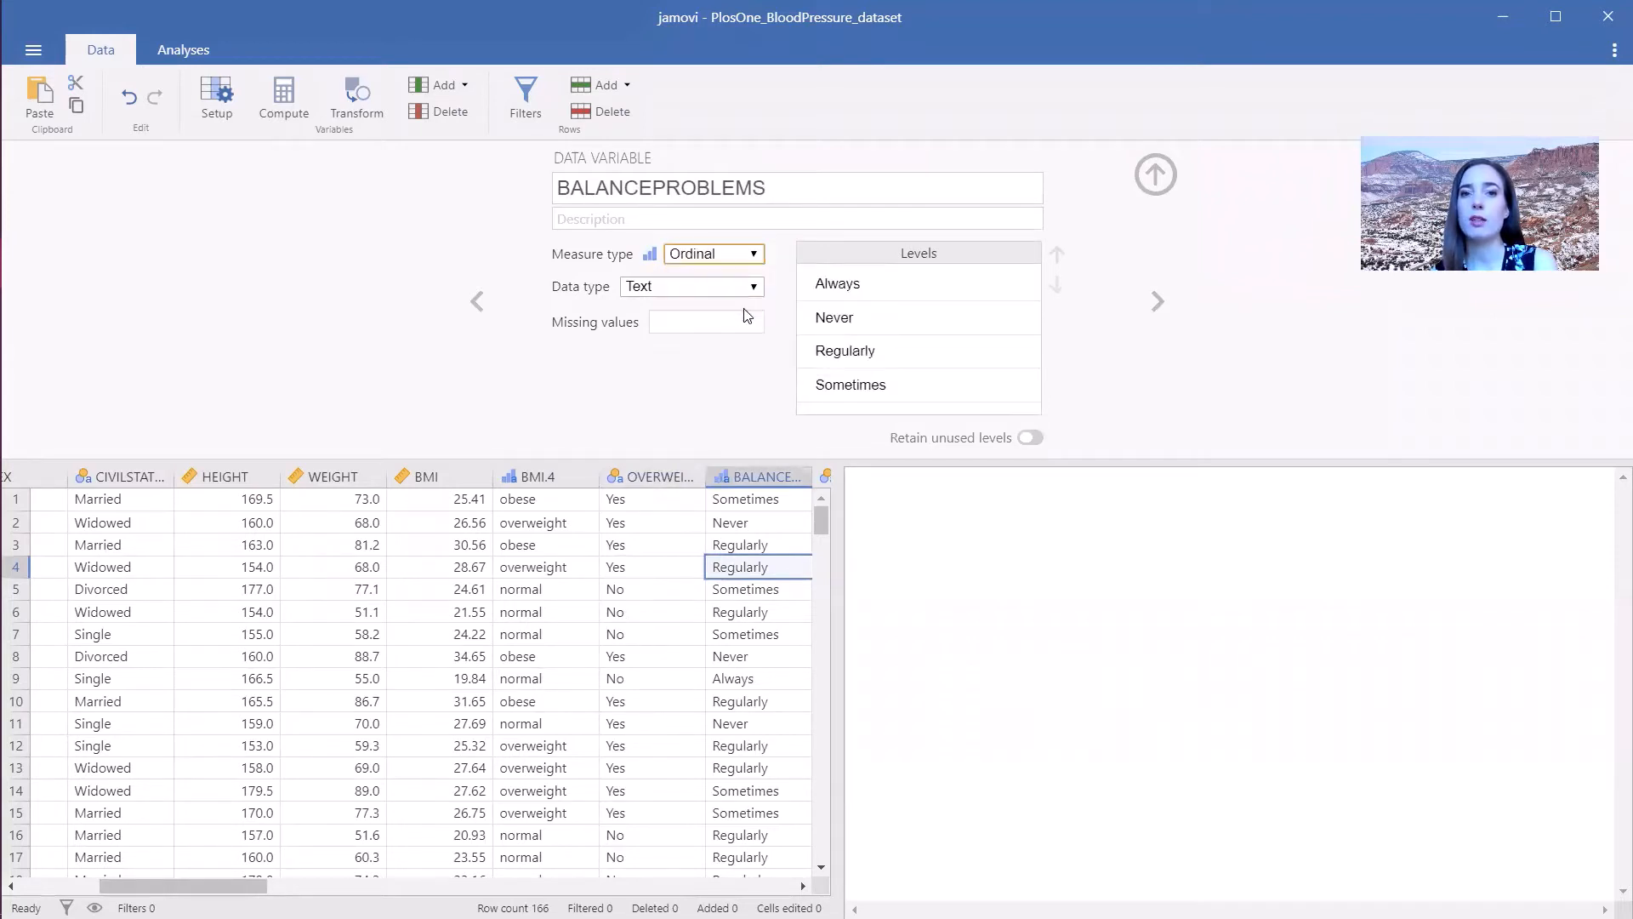
click(890, 317)
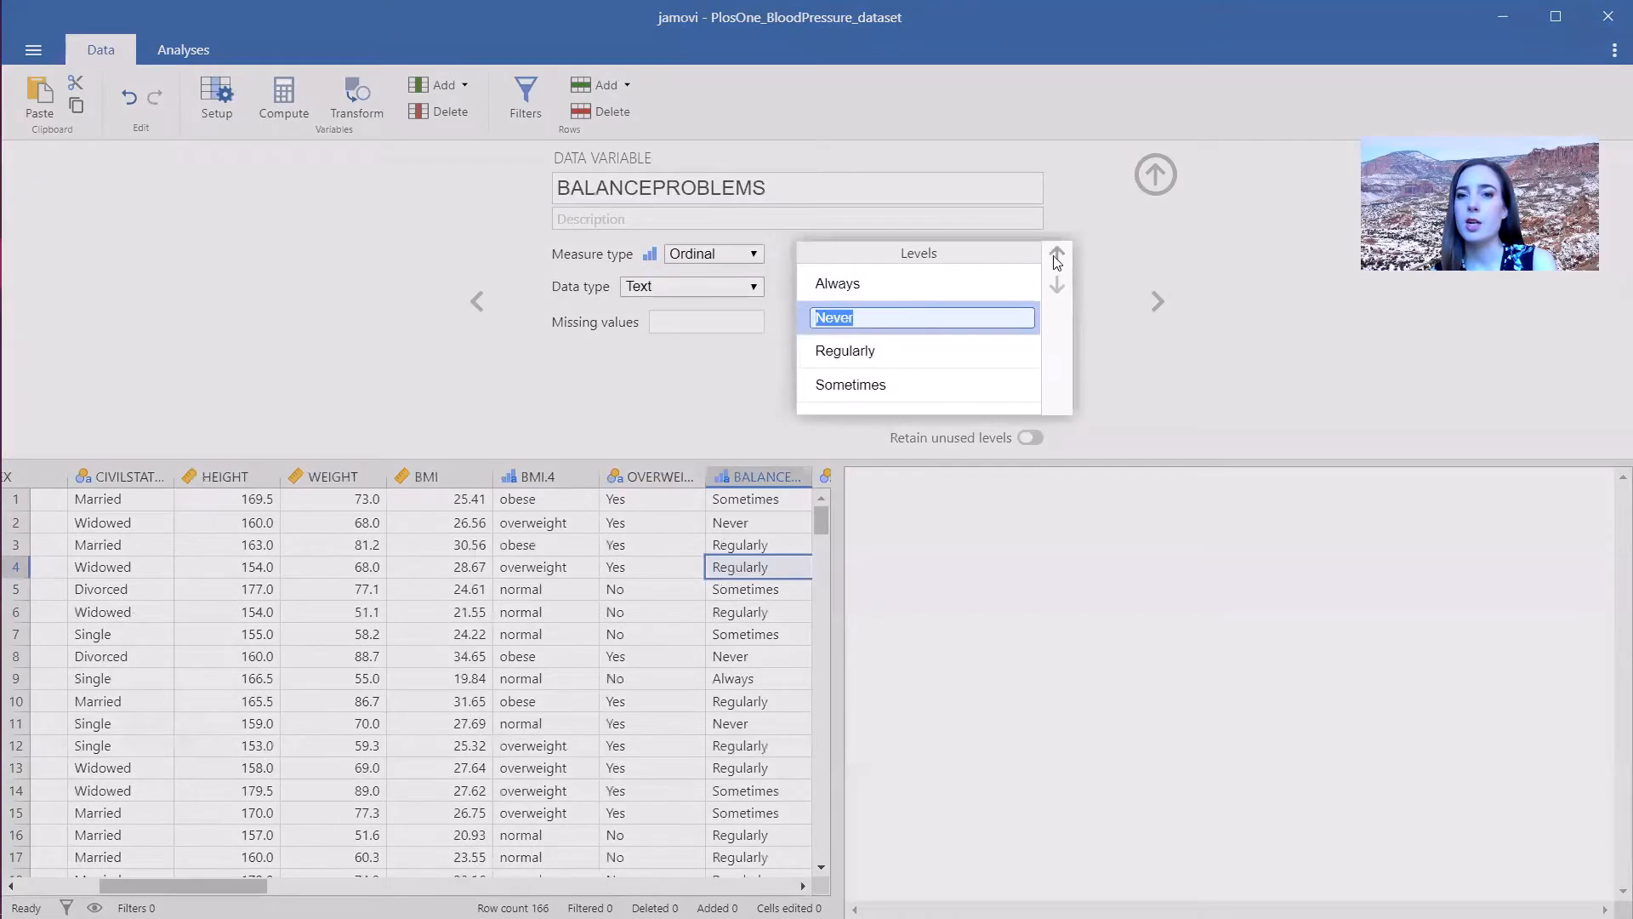
click(1057, 256)
click(971, 385)
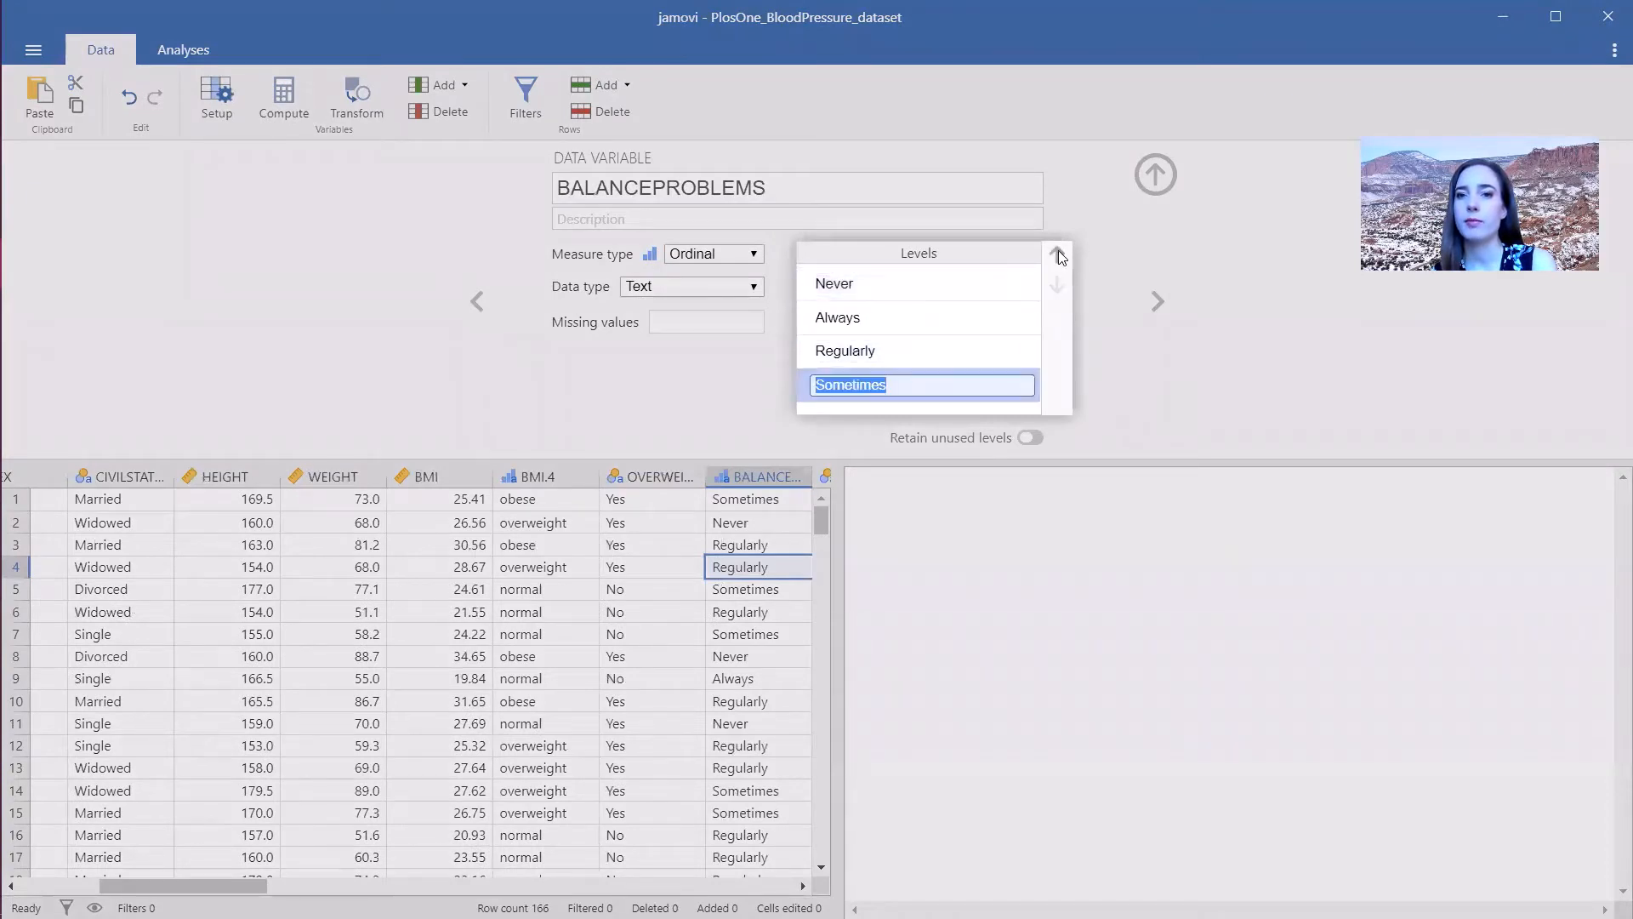
click(1058, 253)
click(1058, 253)
click(966, 385)
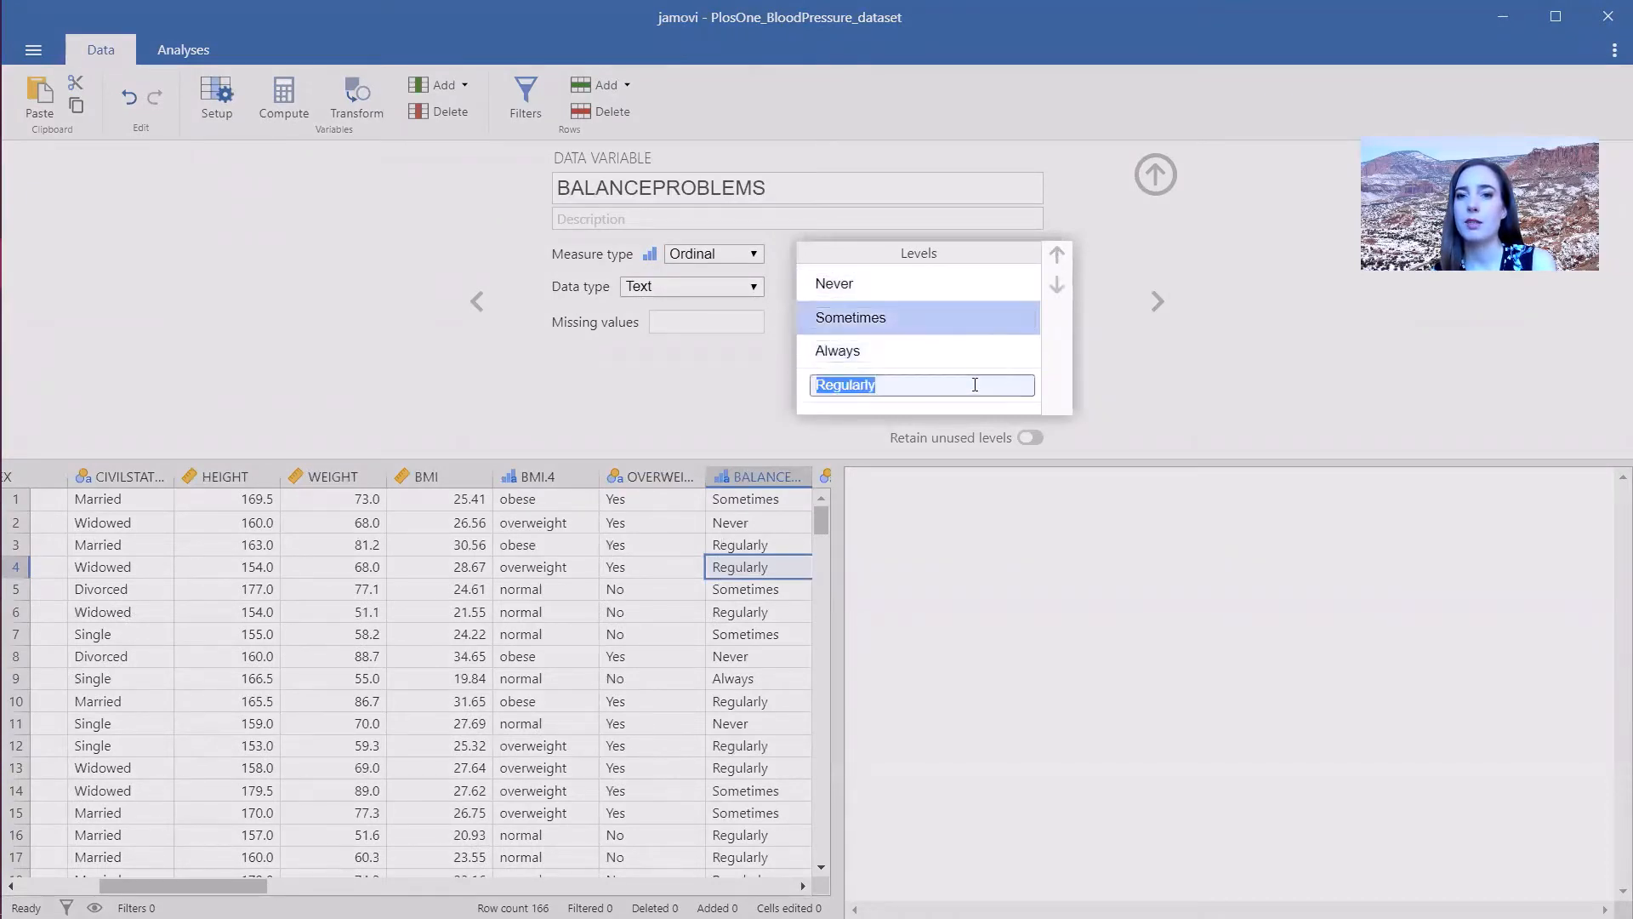
click(1057, 253)
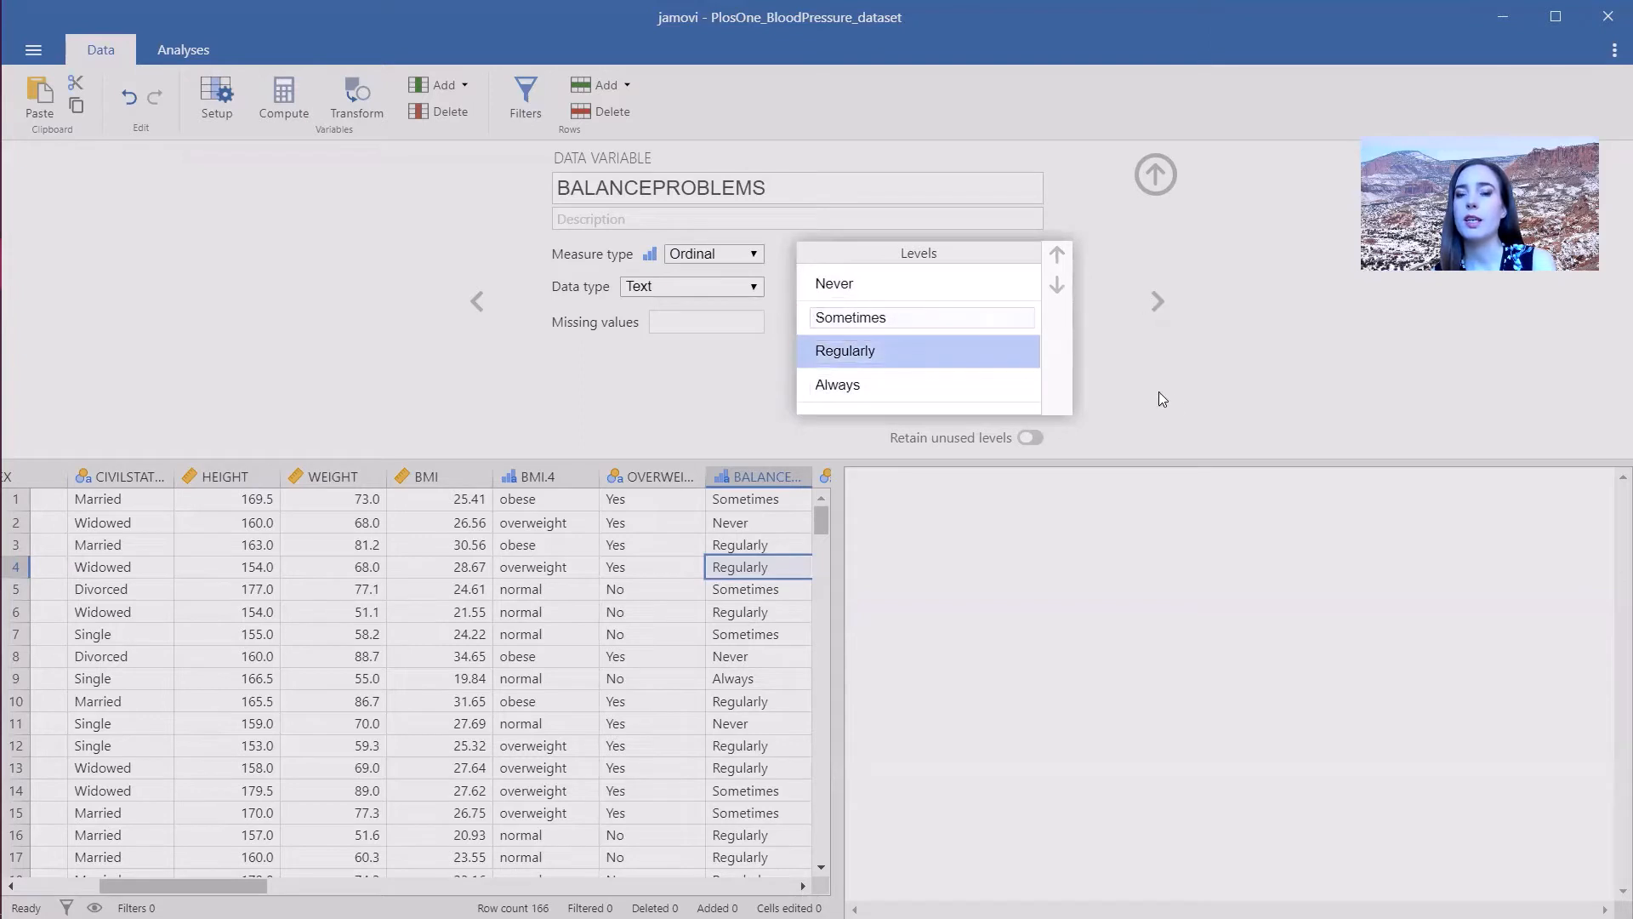
click(1158, 392)
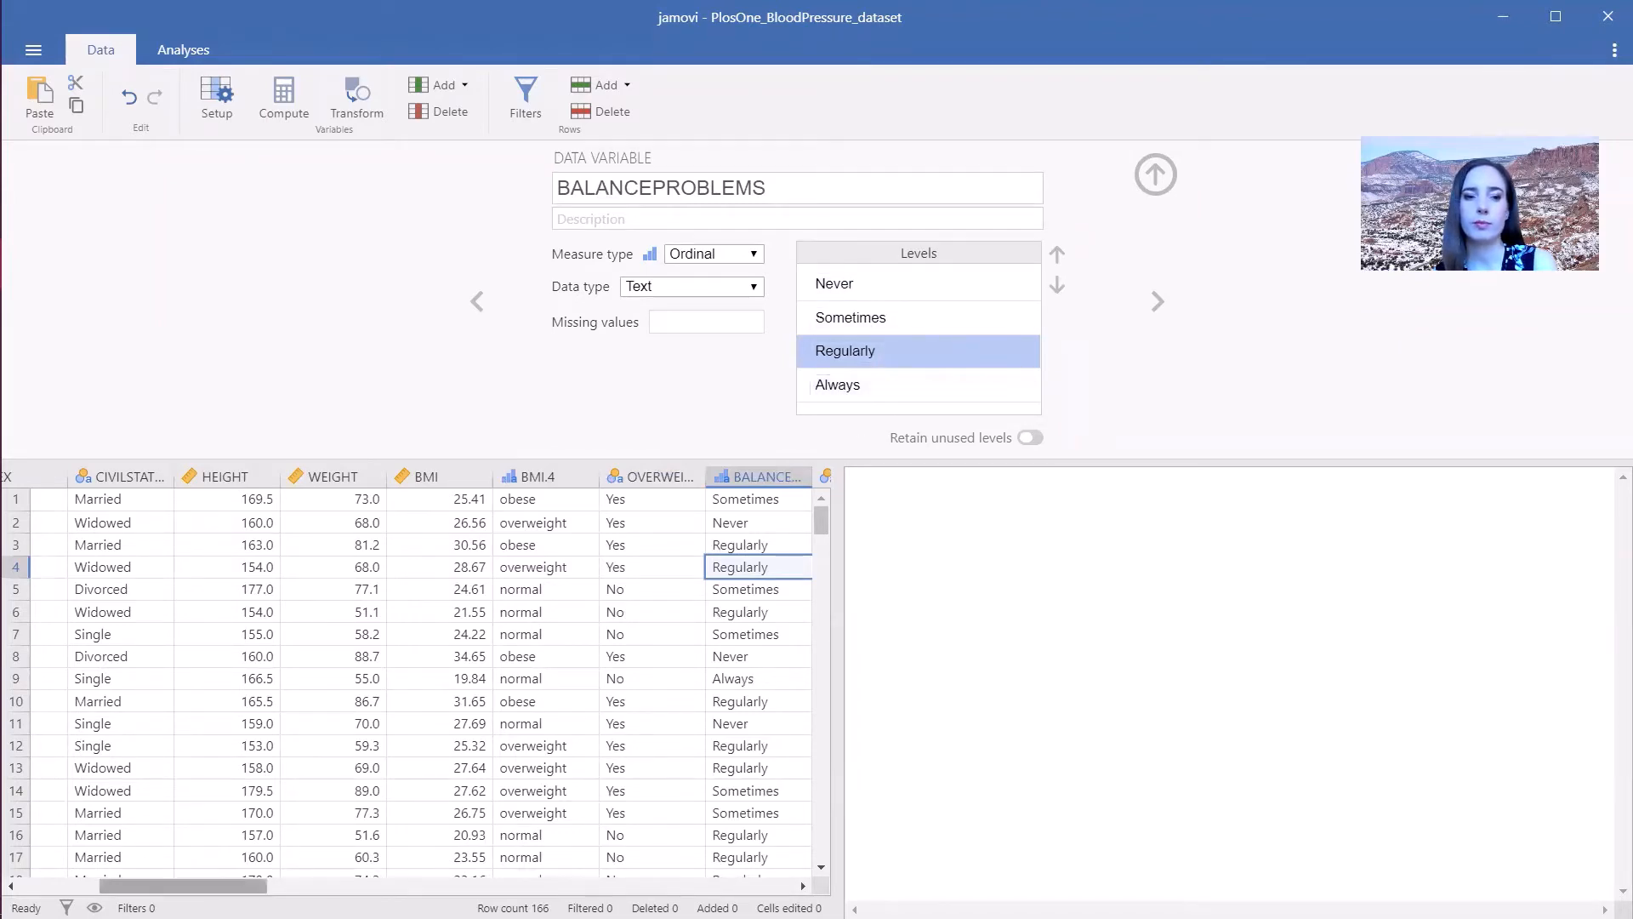
- Set DIA.BASELINE's measure type to Continuous
drag(183, 885, 272, 886)
scroll(358, 622, right, 5)
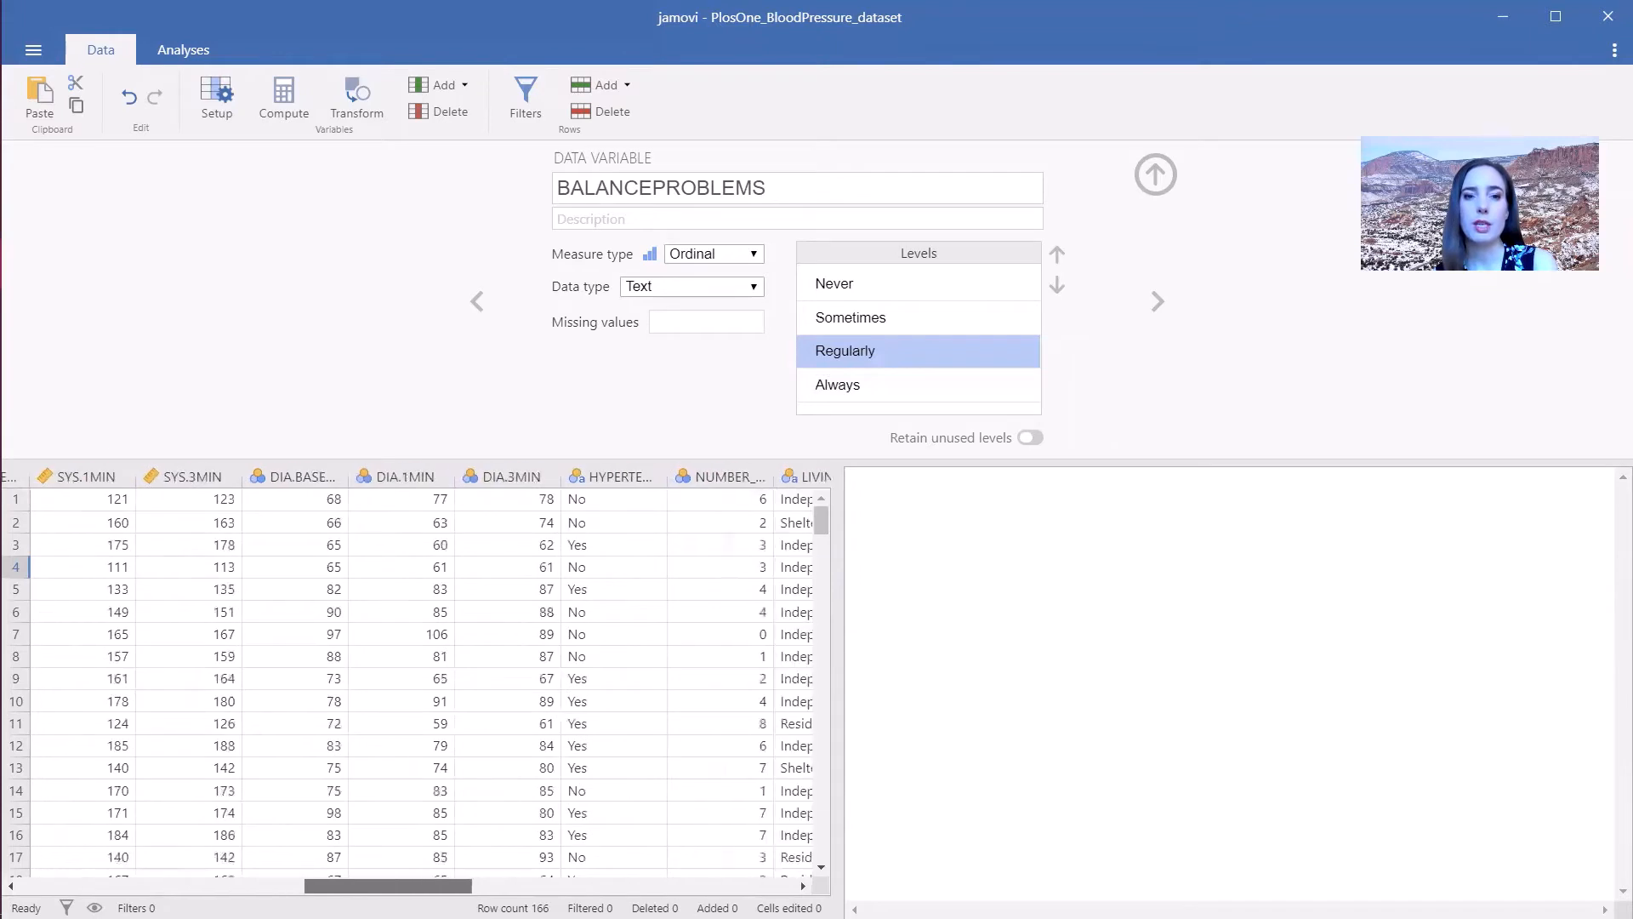
click(384, 565)
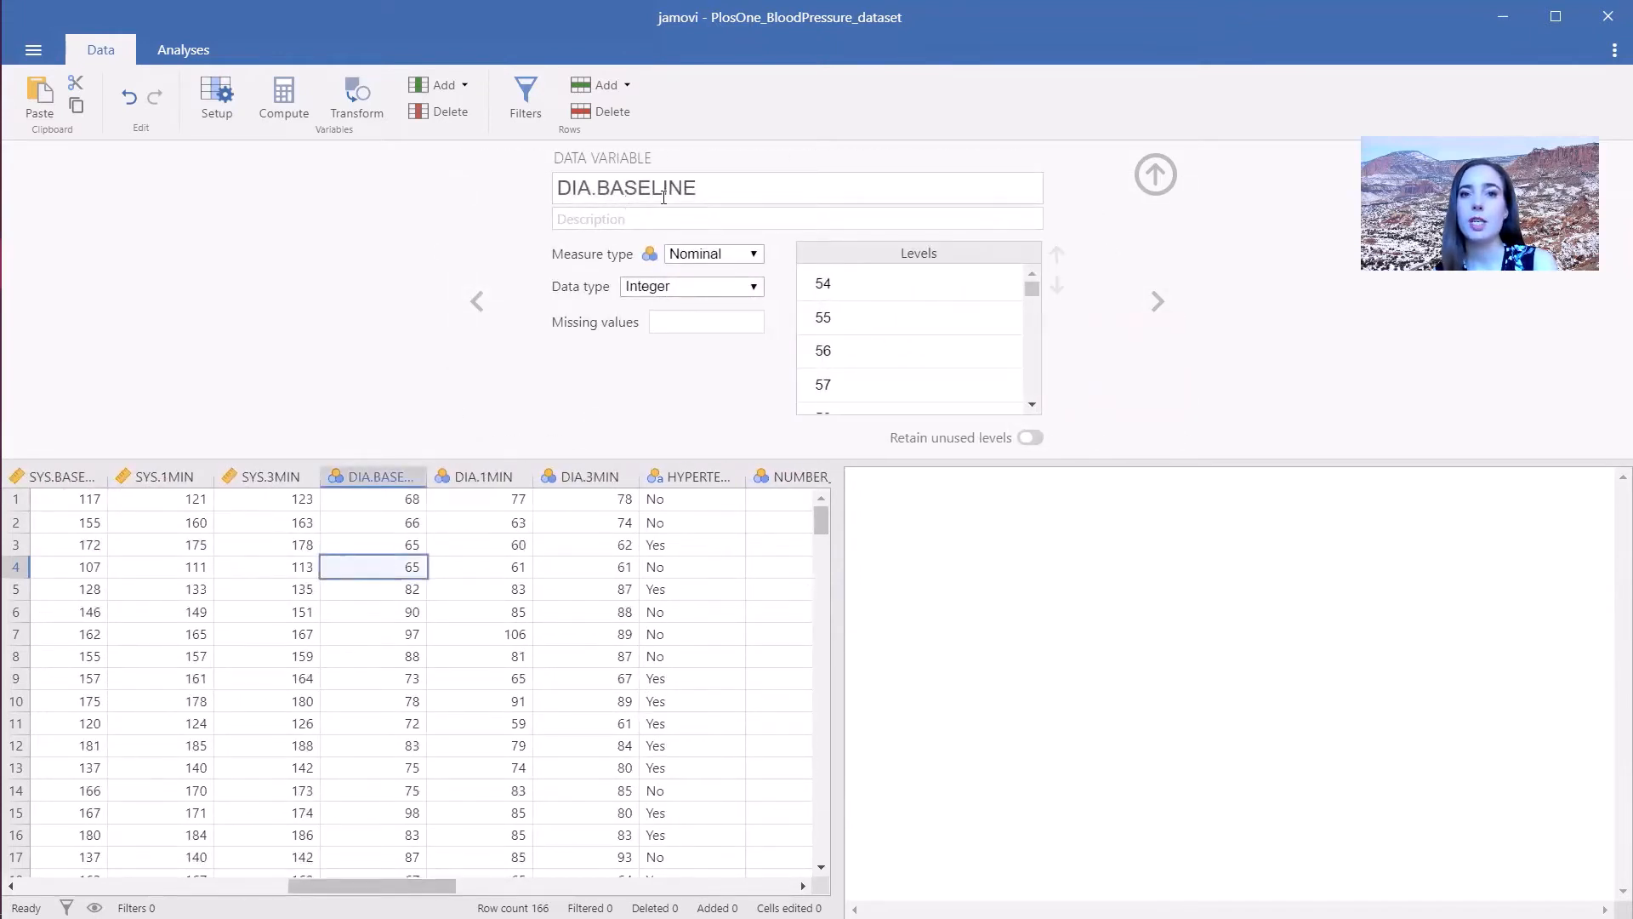
click(704, 258)
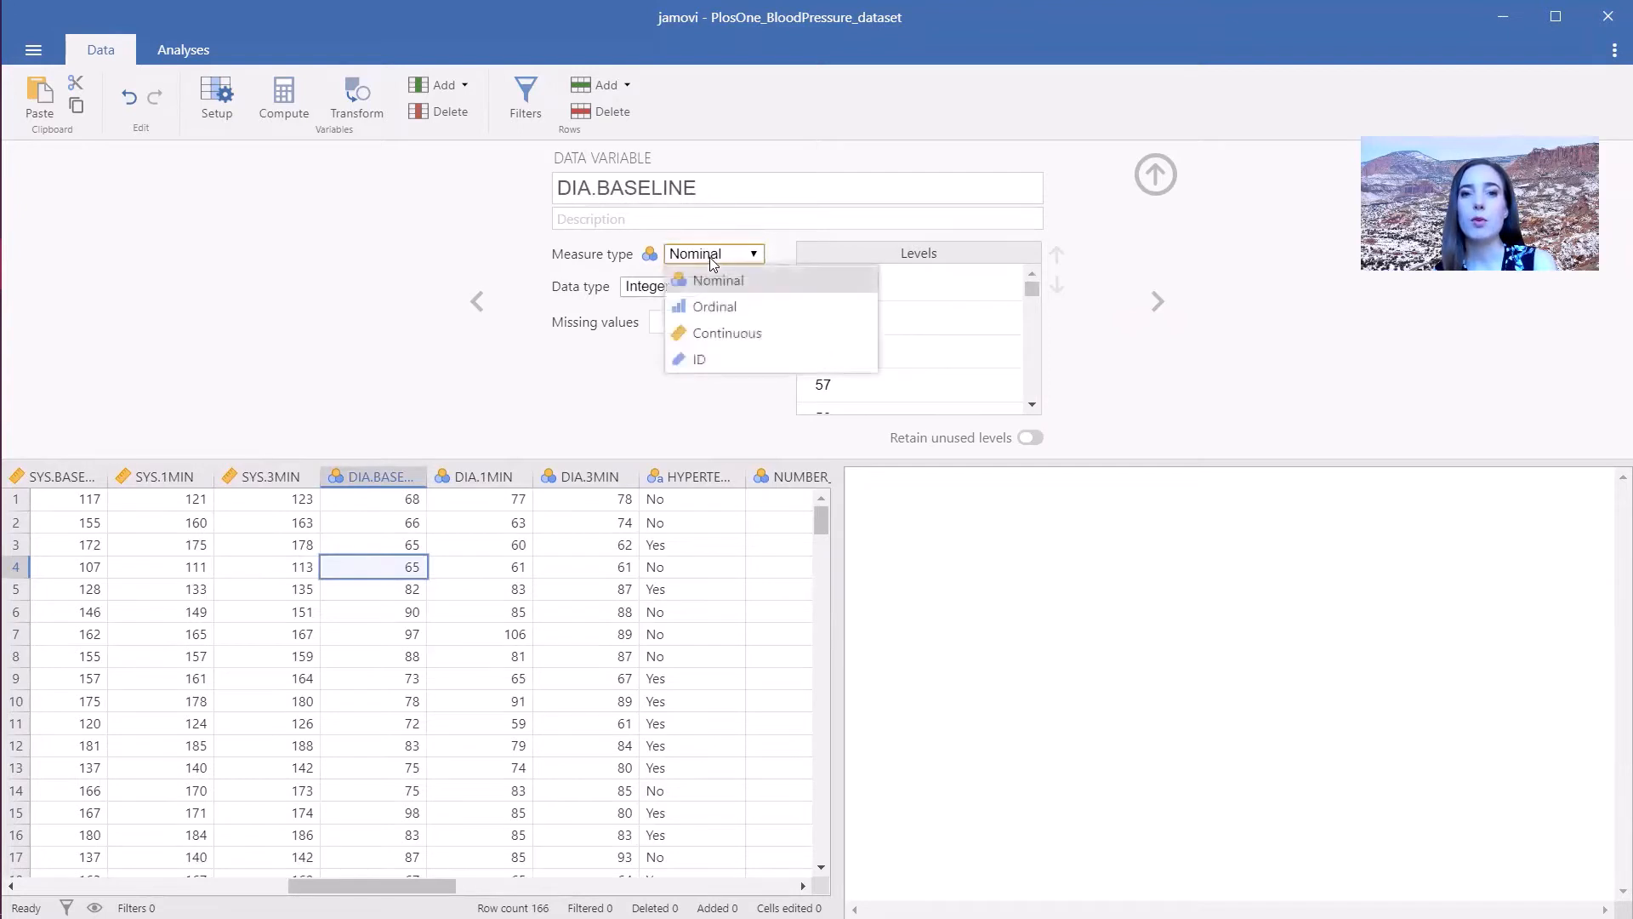
click(728, 333)
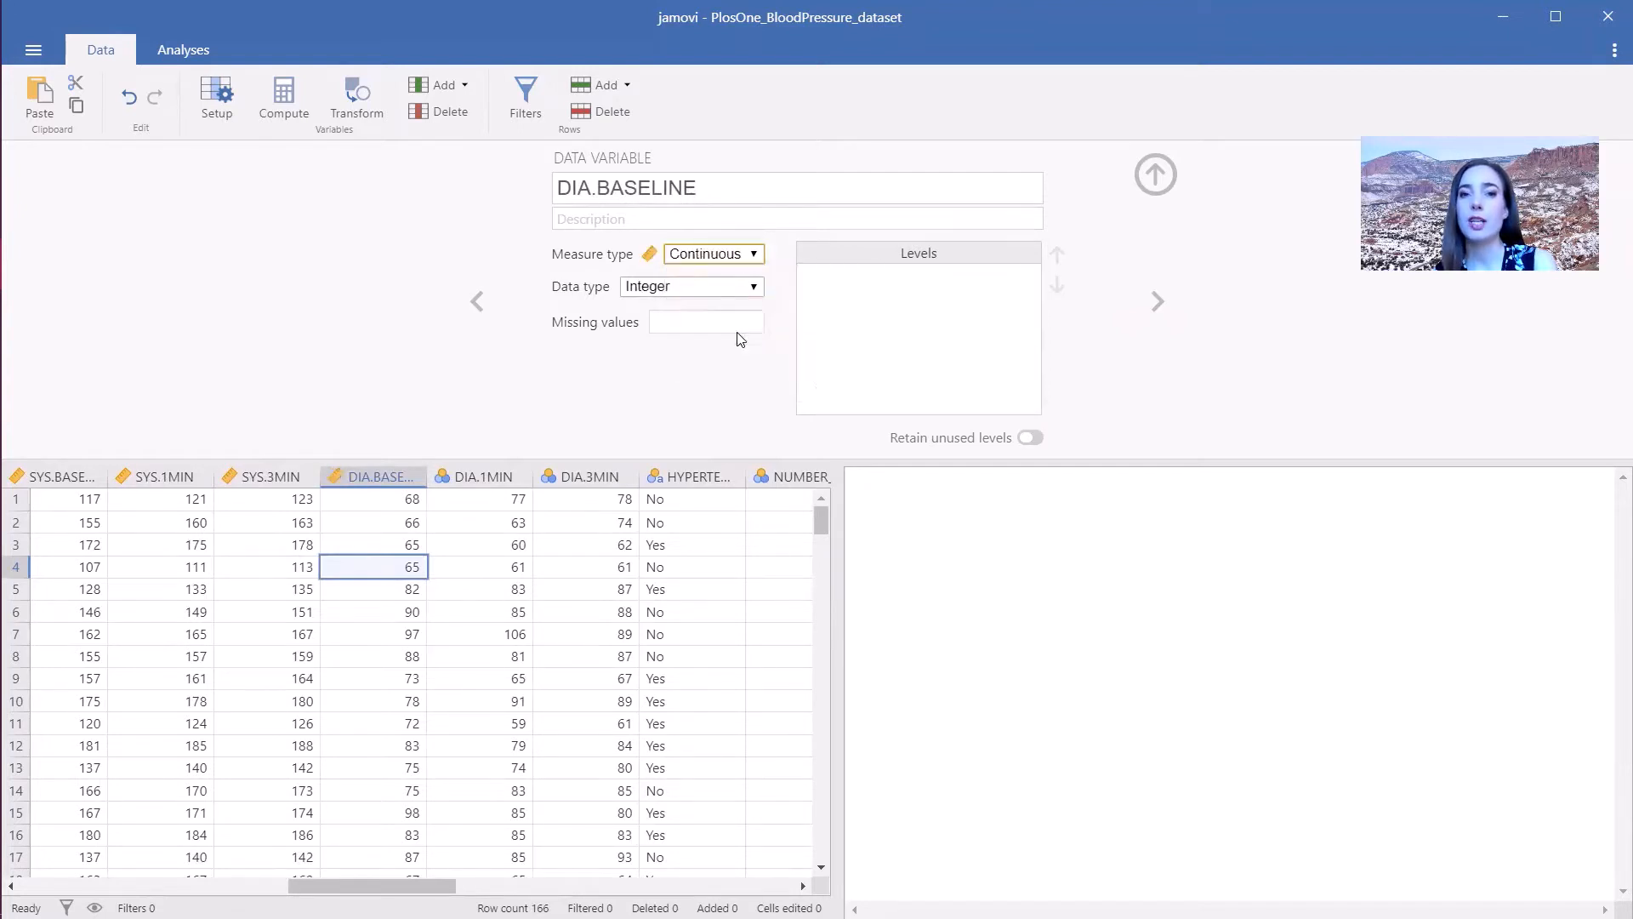
- Set DIA.1MIN and DIA.3MIN to the Continuous measure type
click(1158, 301)
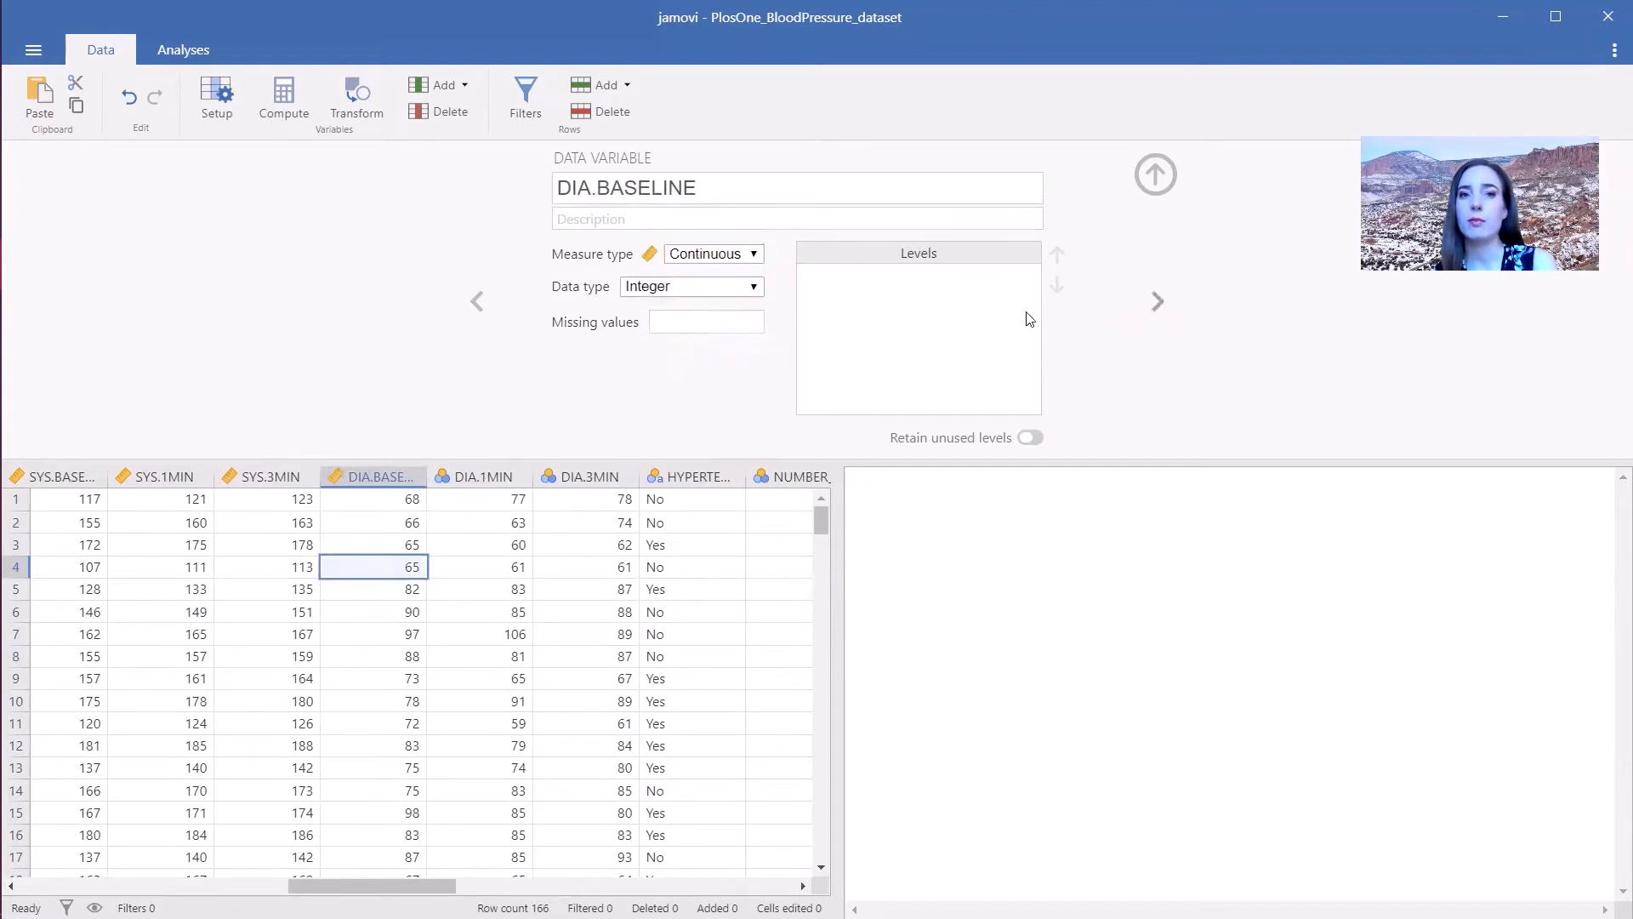
click(733, 253)
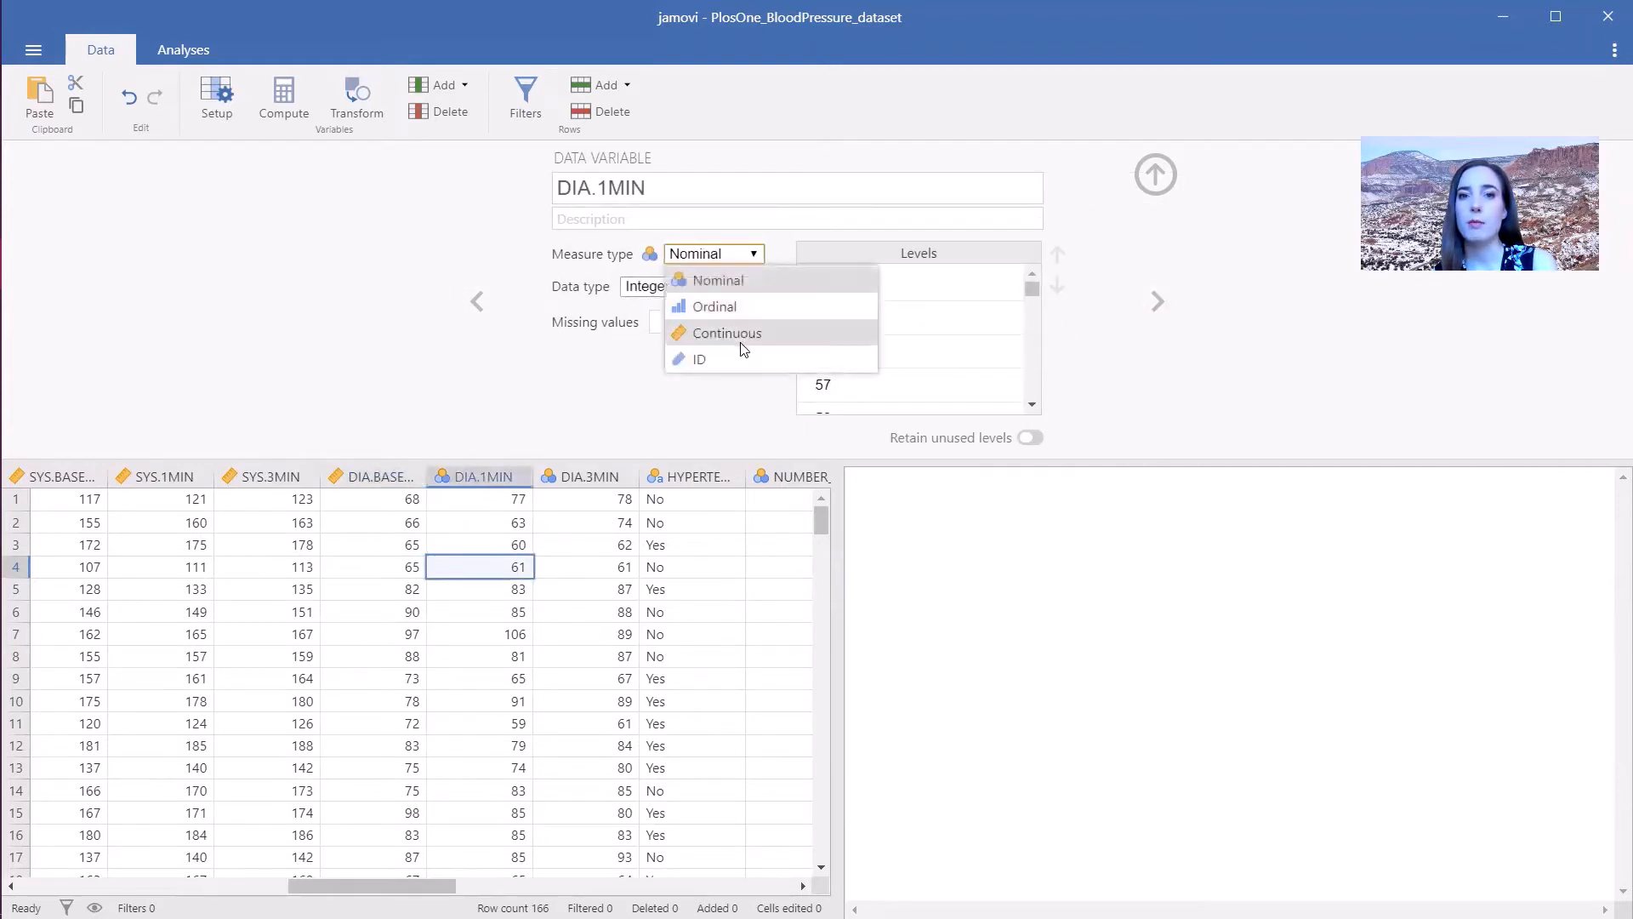
click(721, 332)
click(1157, 302)
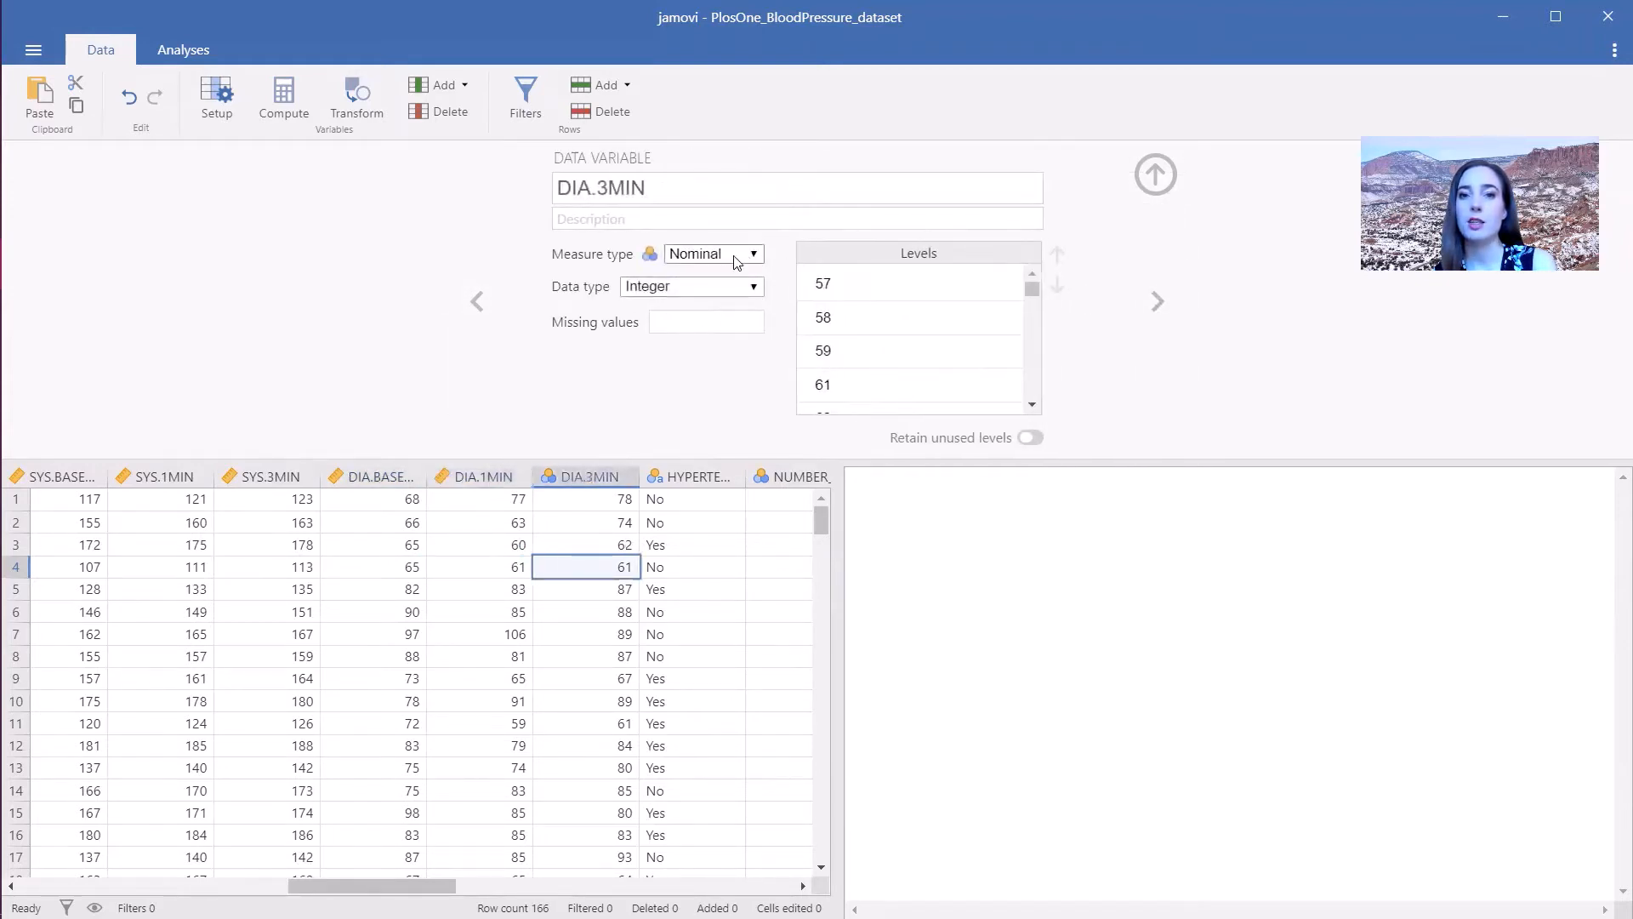
click(733, 253)
click(737, 333)
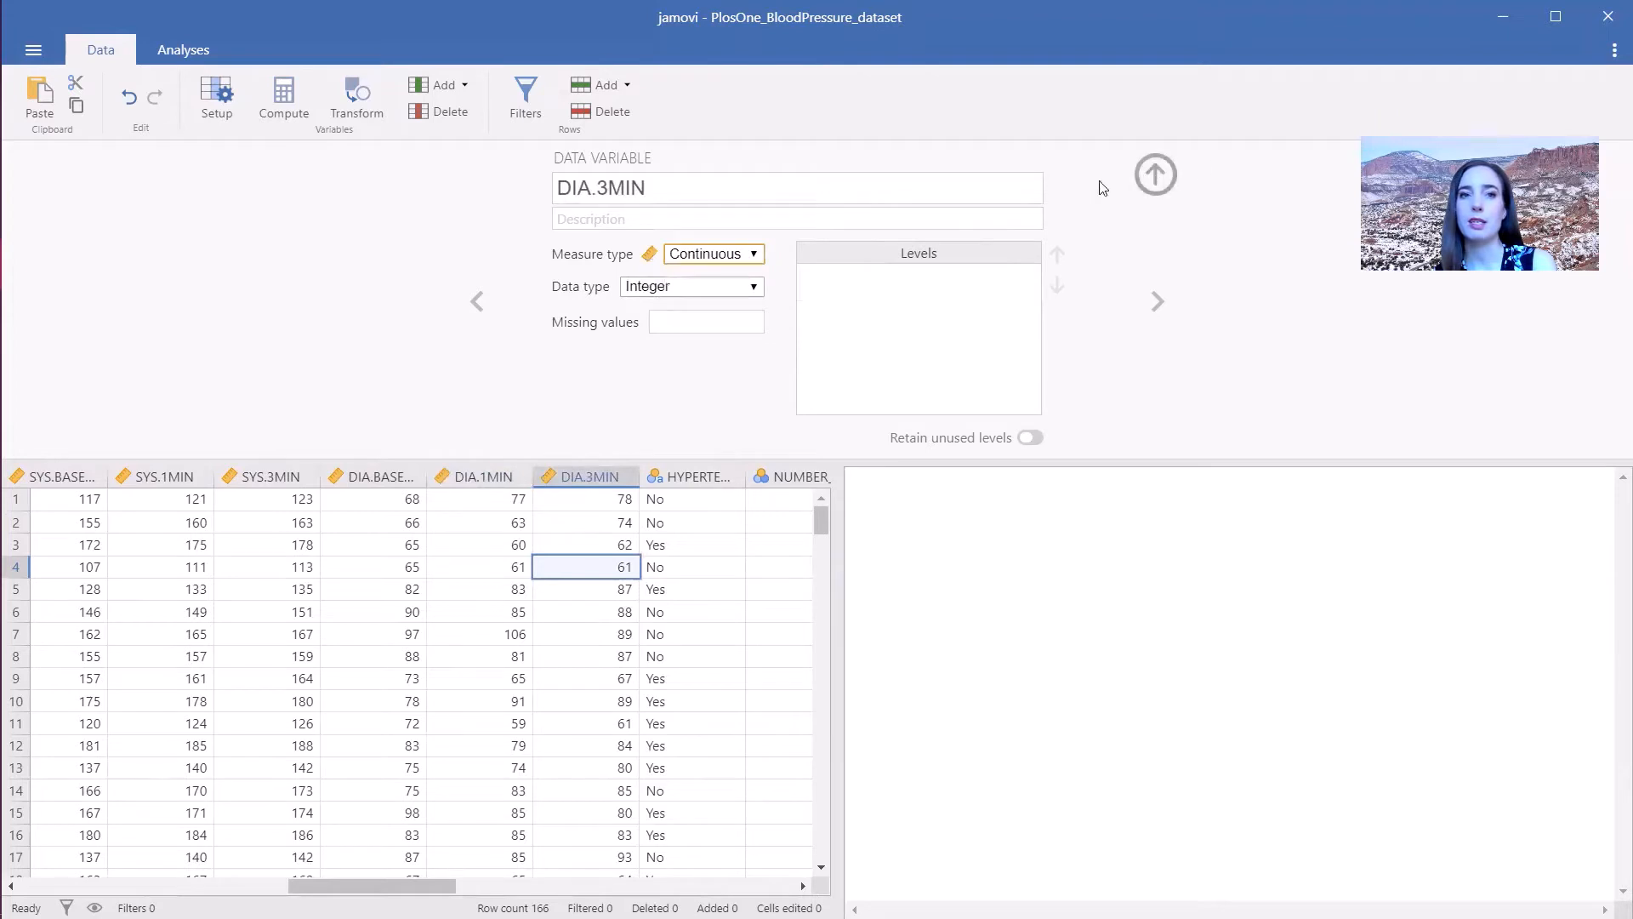
- Add a computed variable and a transformed variable after DIA.3MIN
click(274, 96)
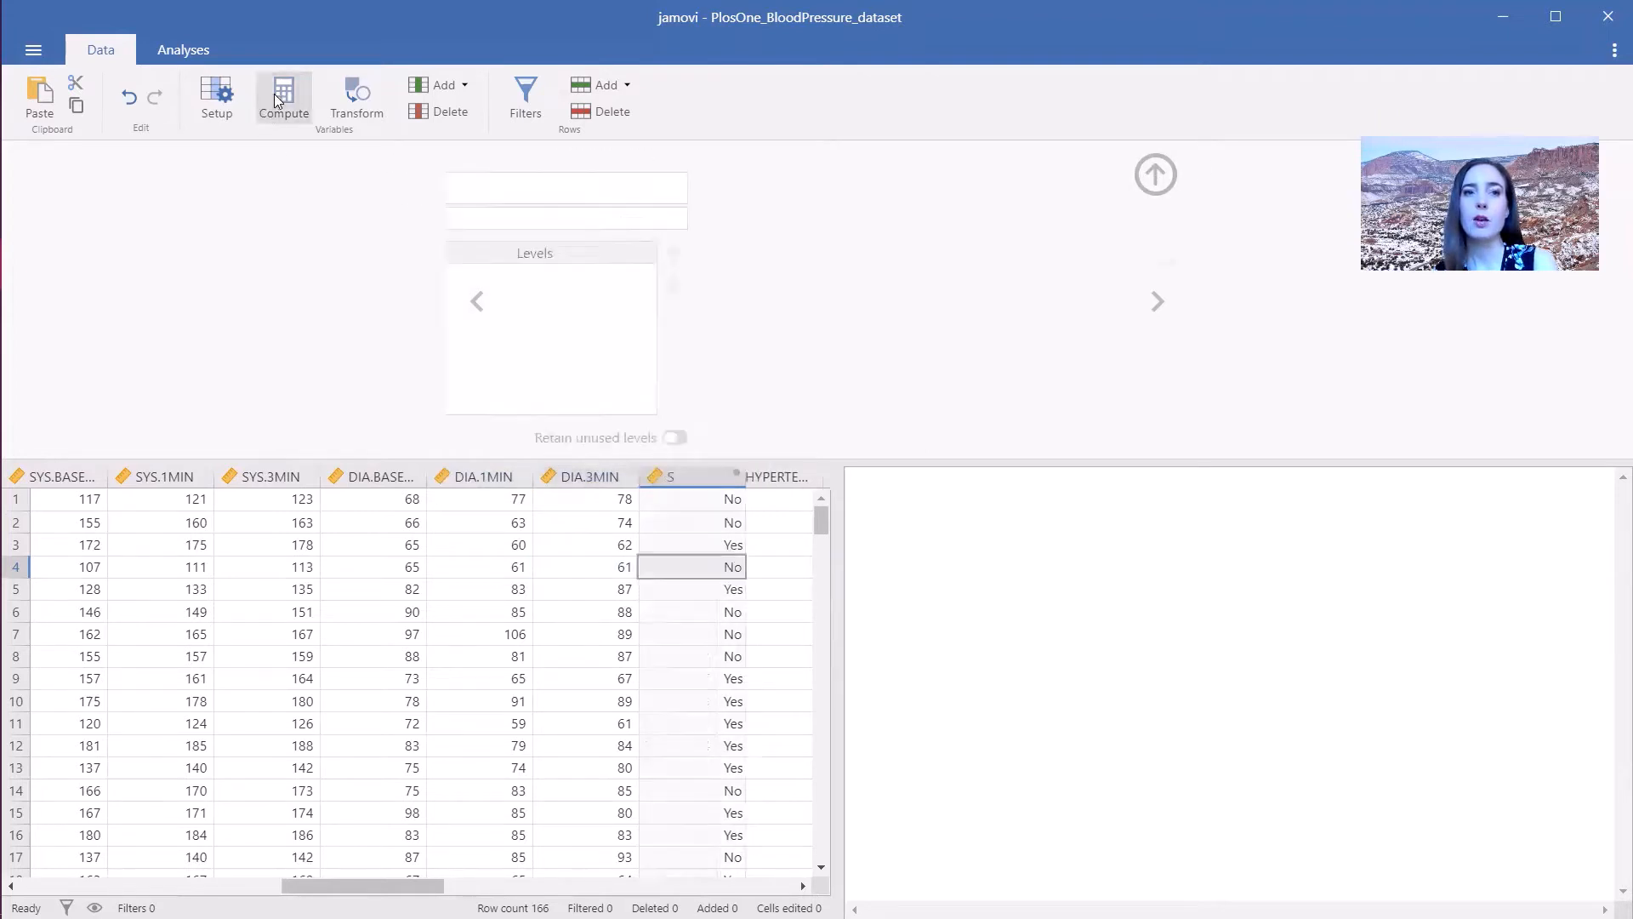
click(360, 108)
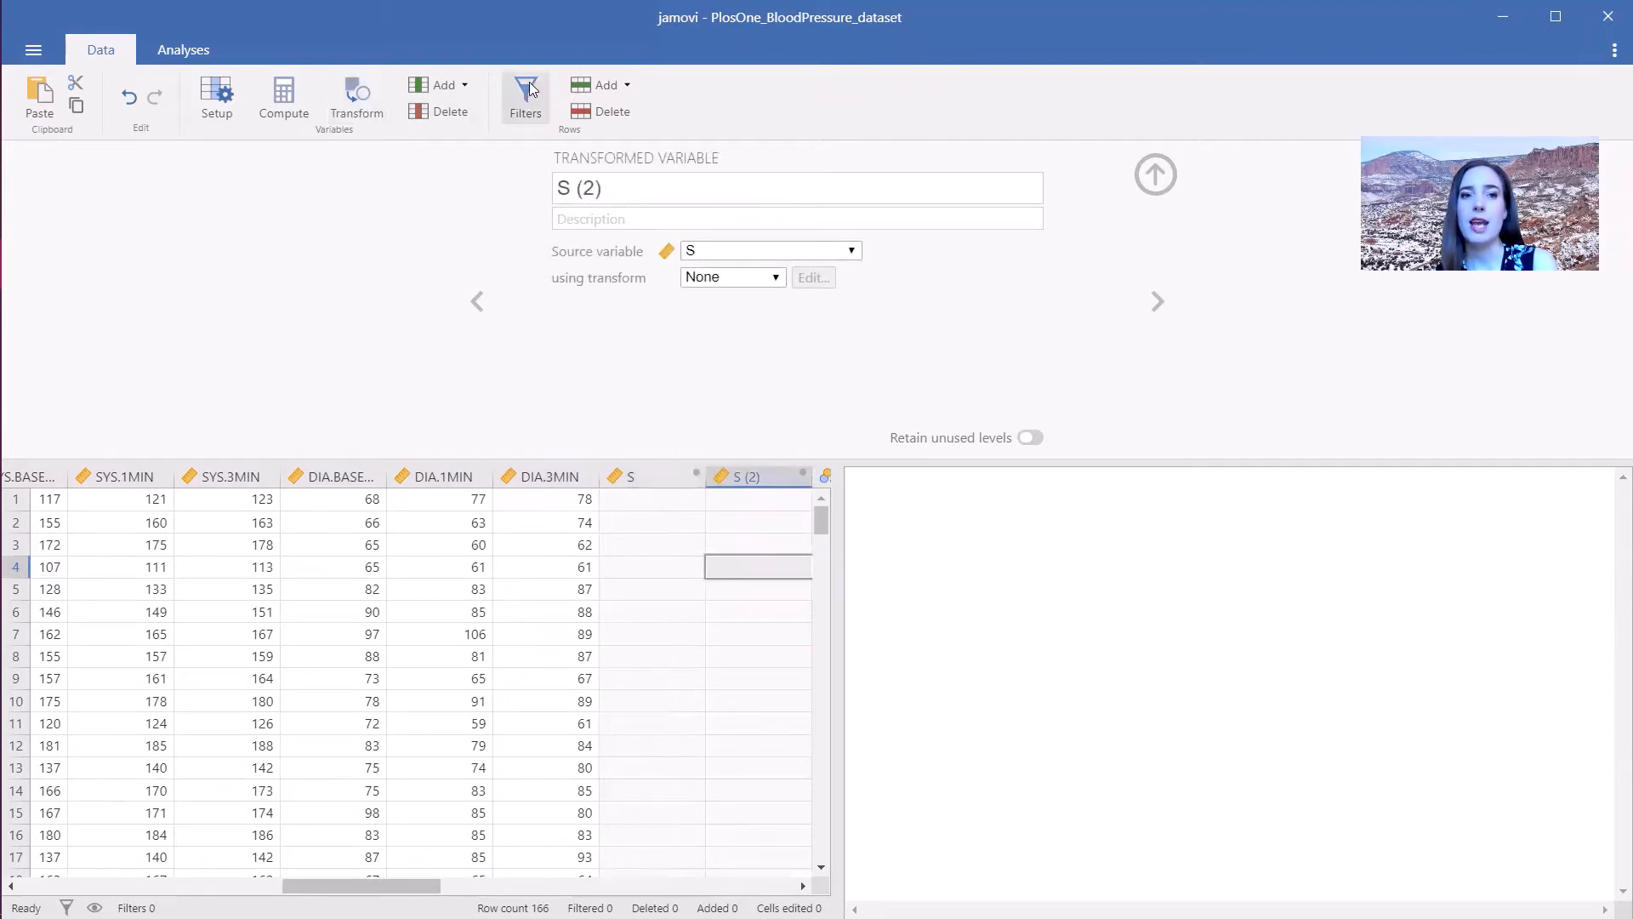
scroll(212, 867, left, 10)
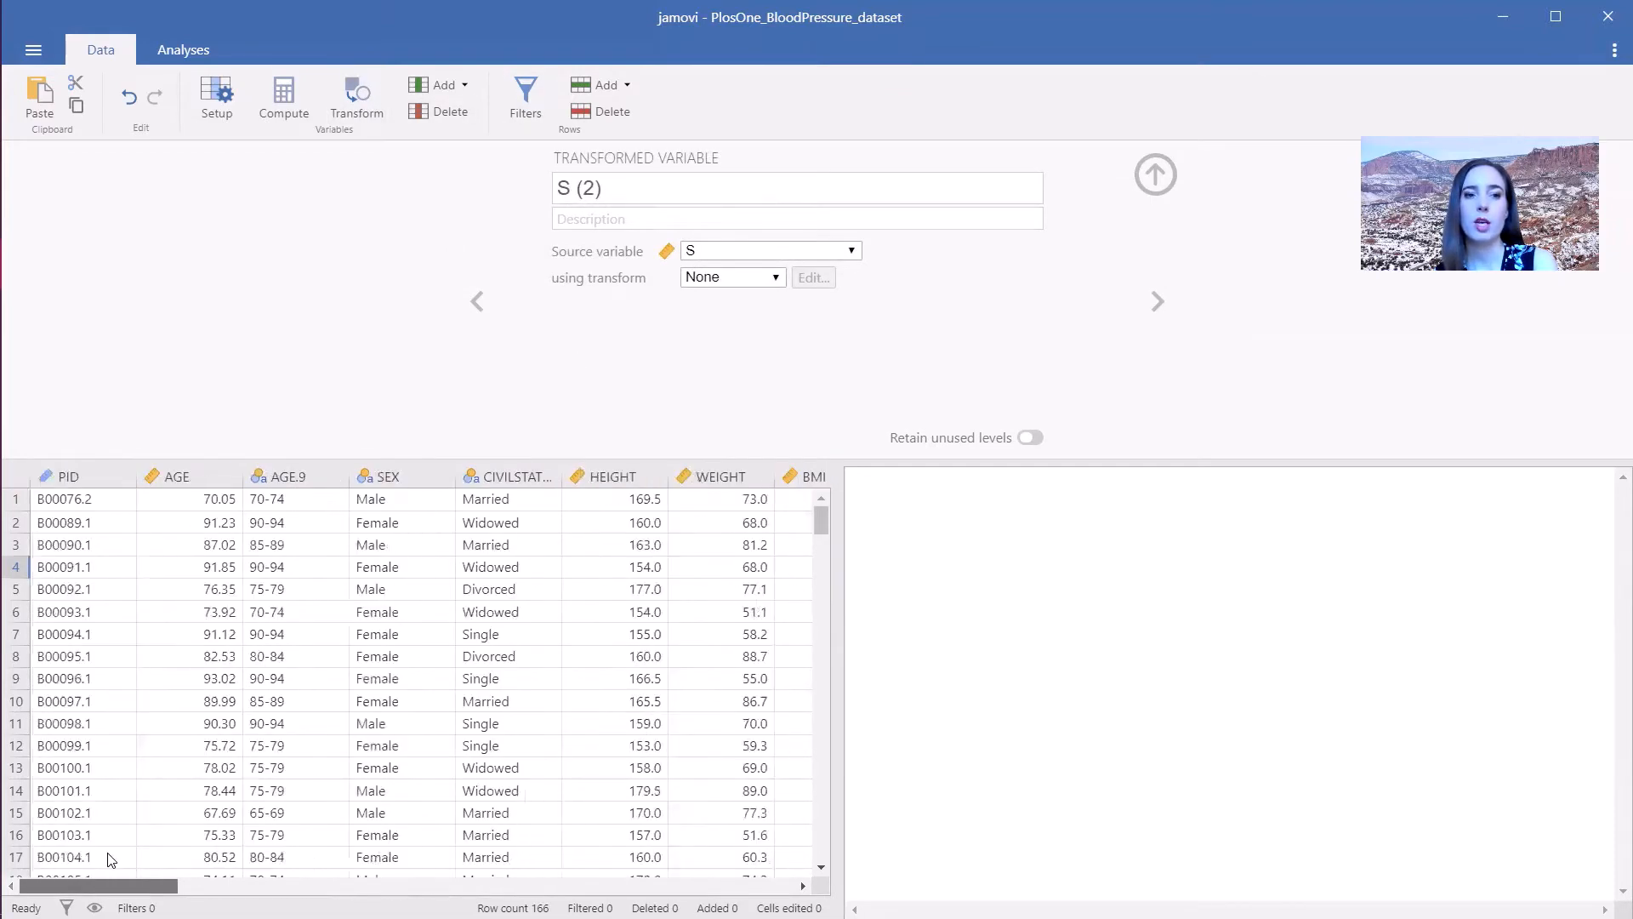
- Create a row filter with the expression SEX == "Male"
click(525, 91)
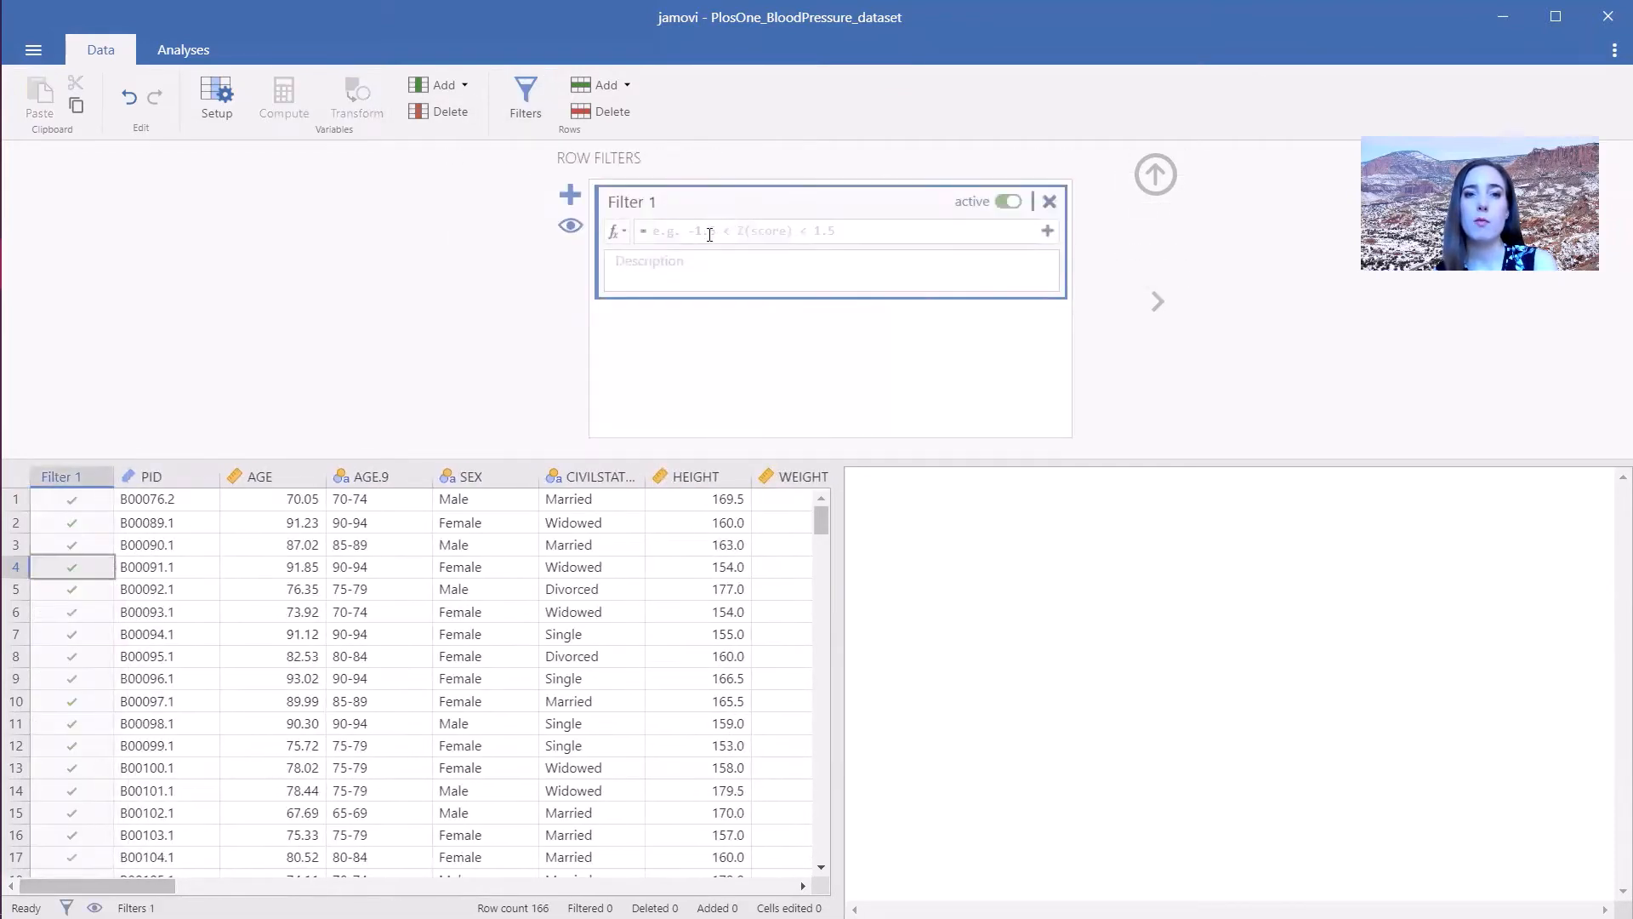
click(702, 231)
text(SEX == "Male)
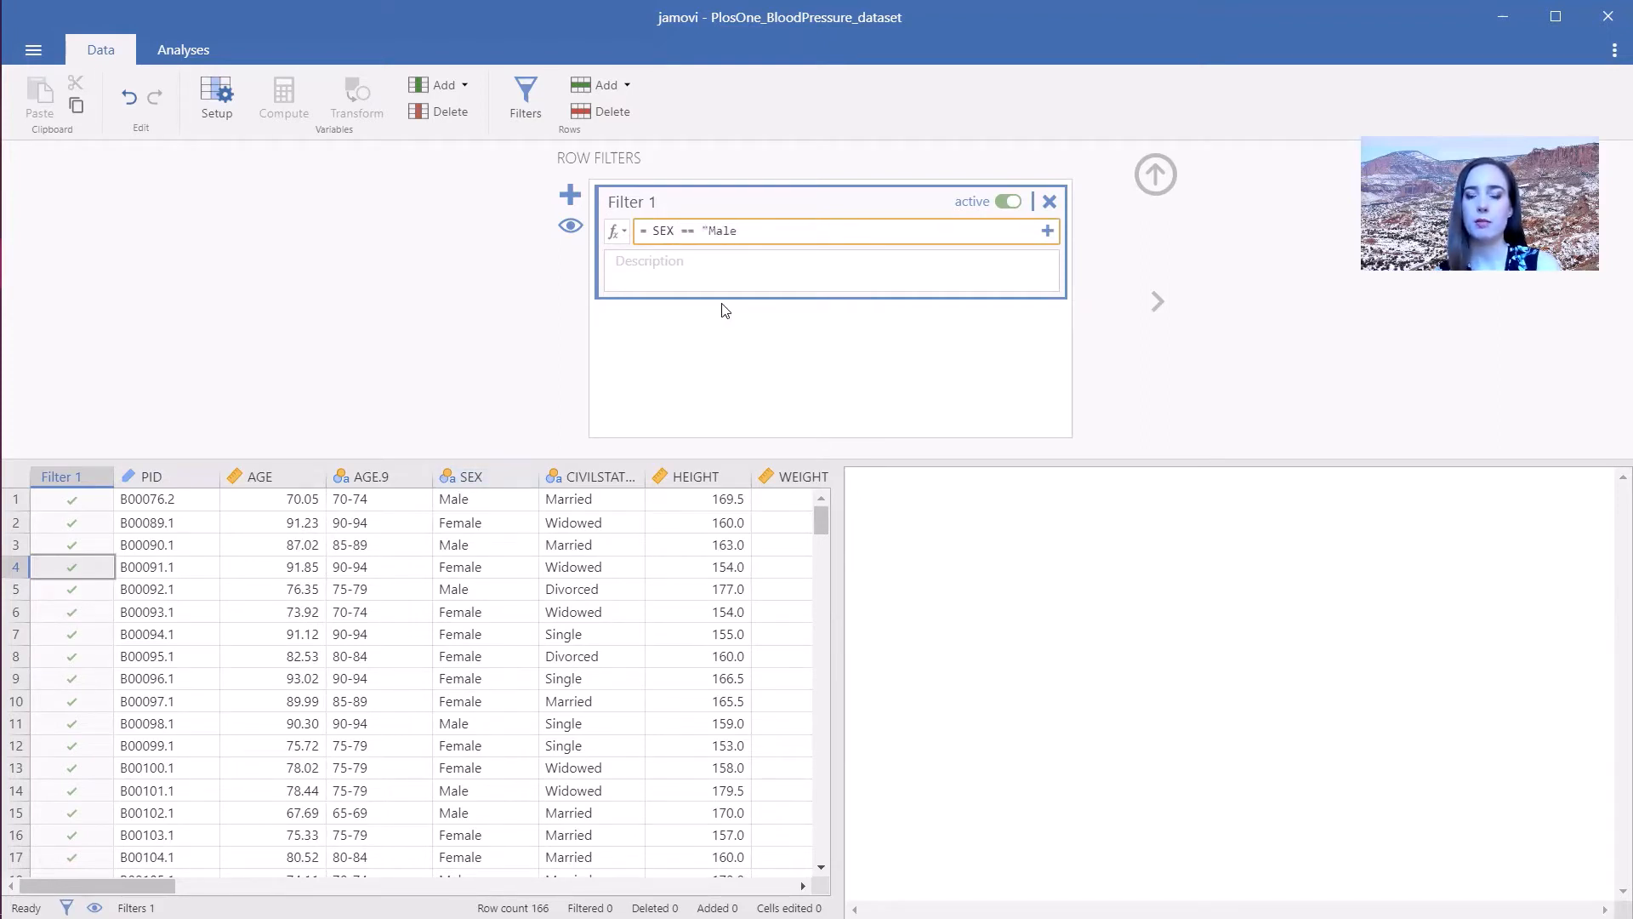
key(Return)
key(BackSpace)
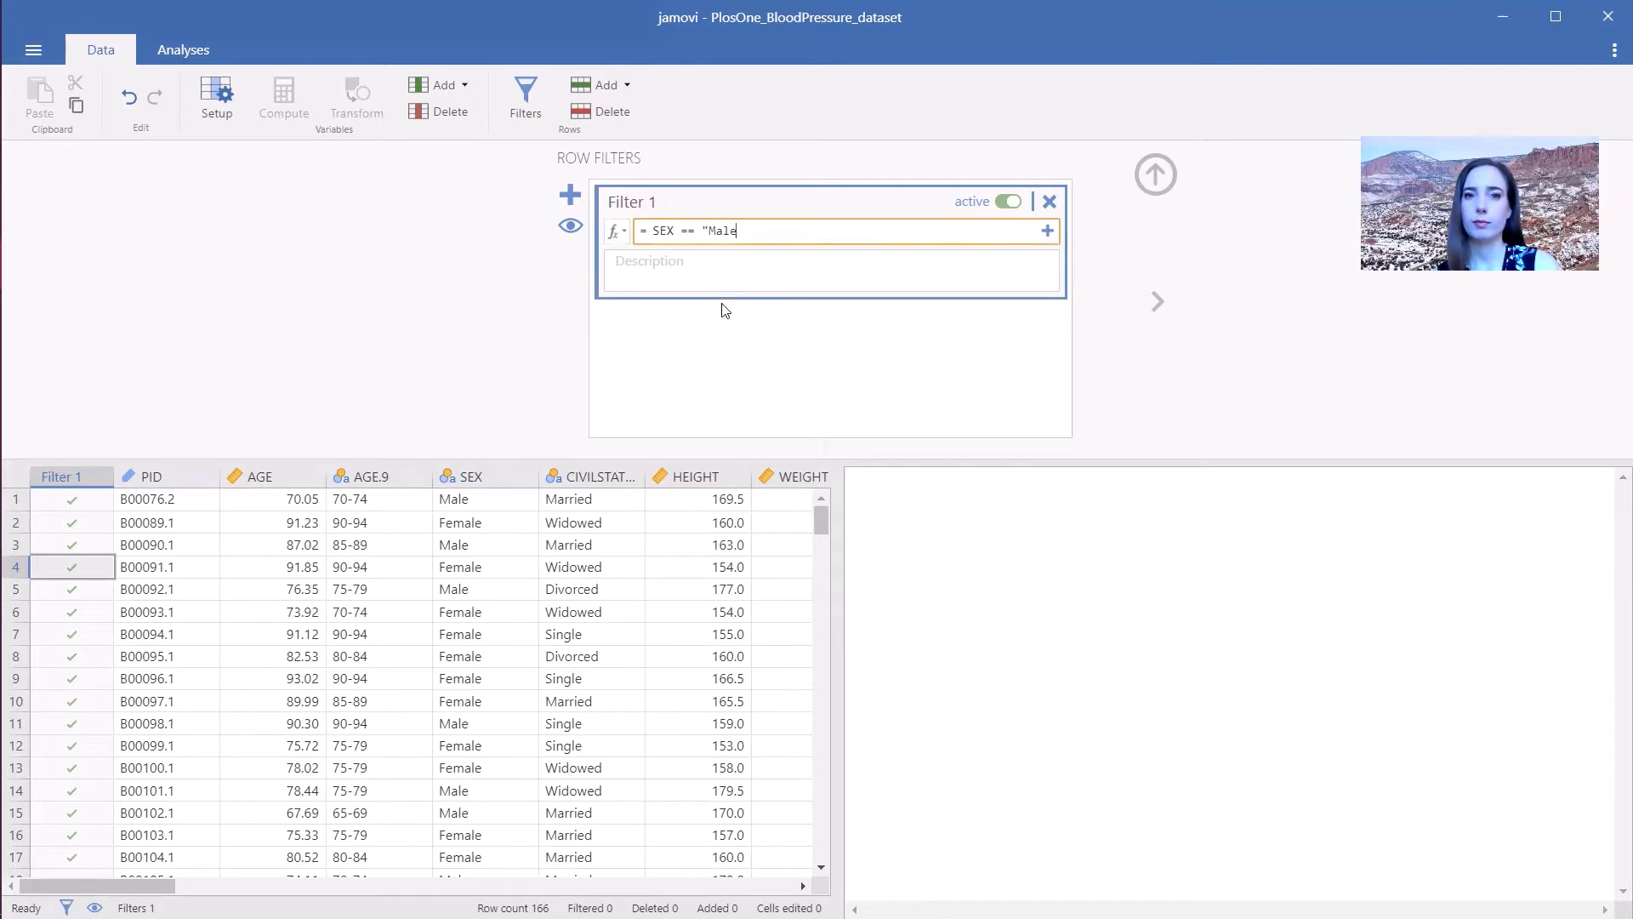
click(724, 309)
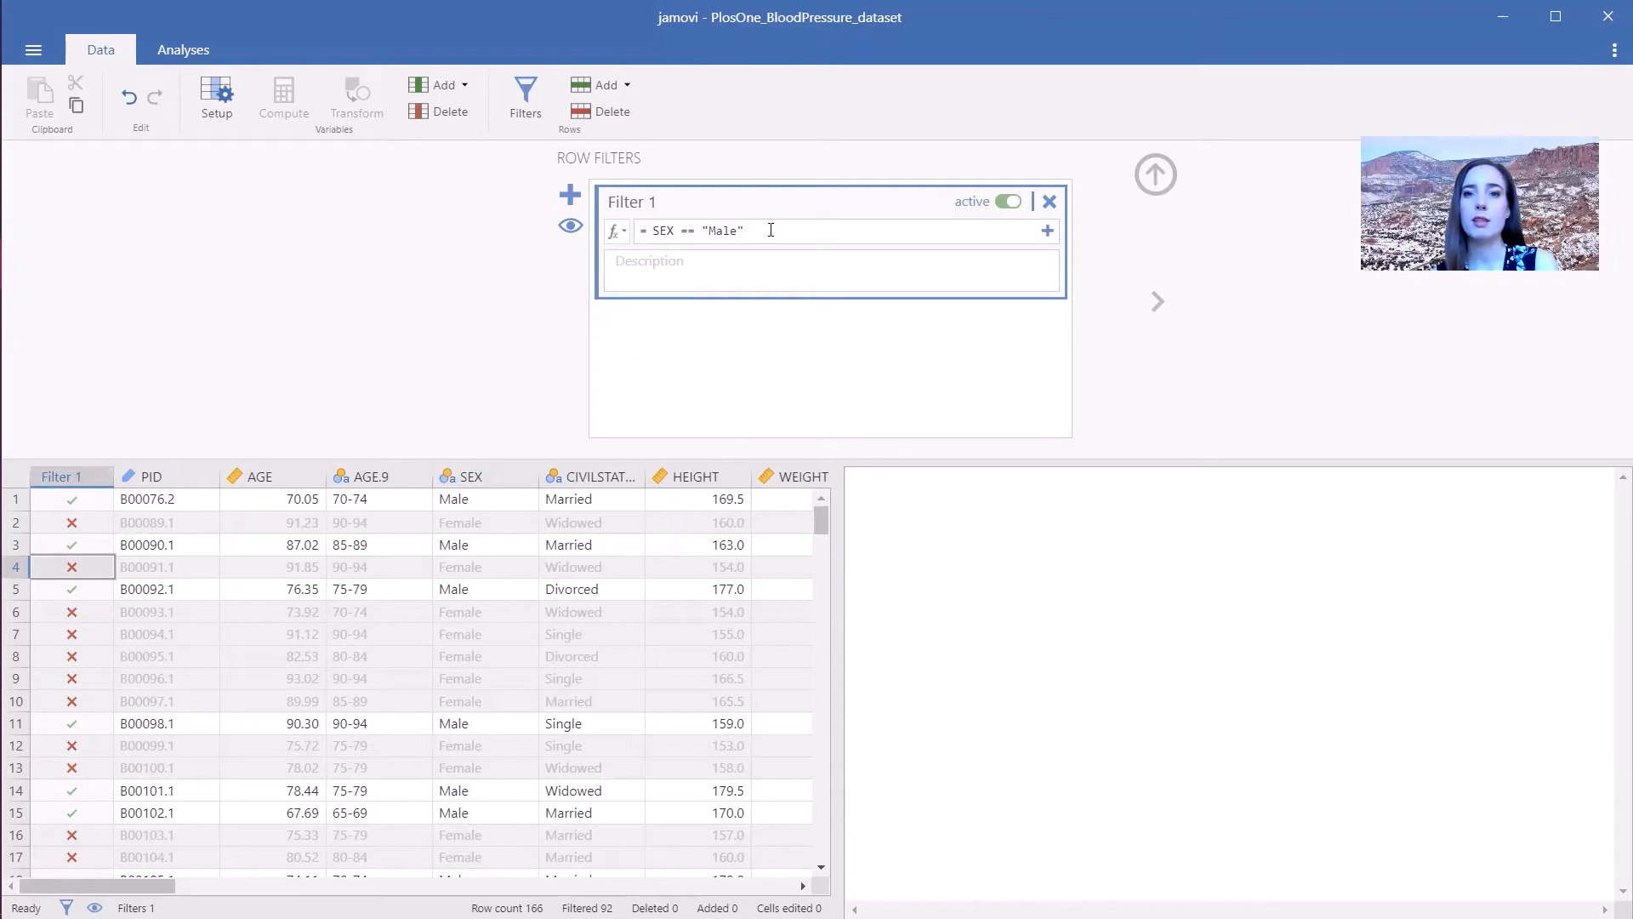
- Clear the row filter's expression
triple_click(821, 231)
key(BackSpace)
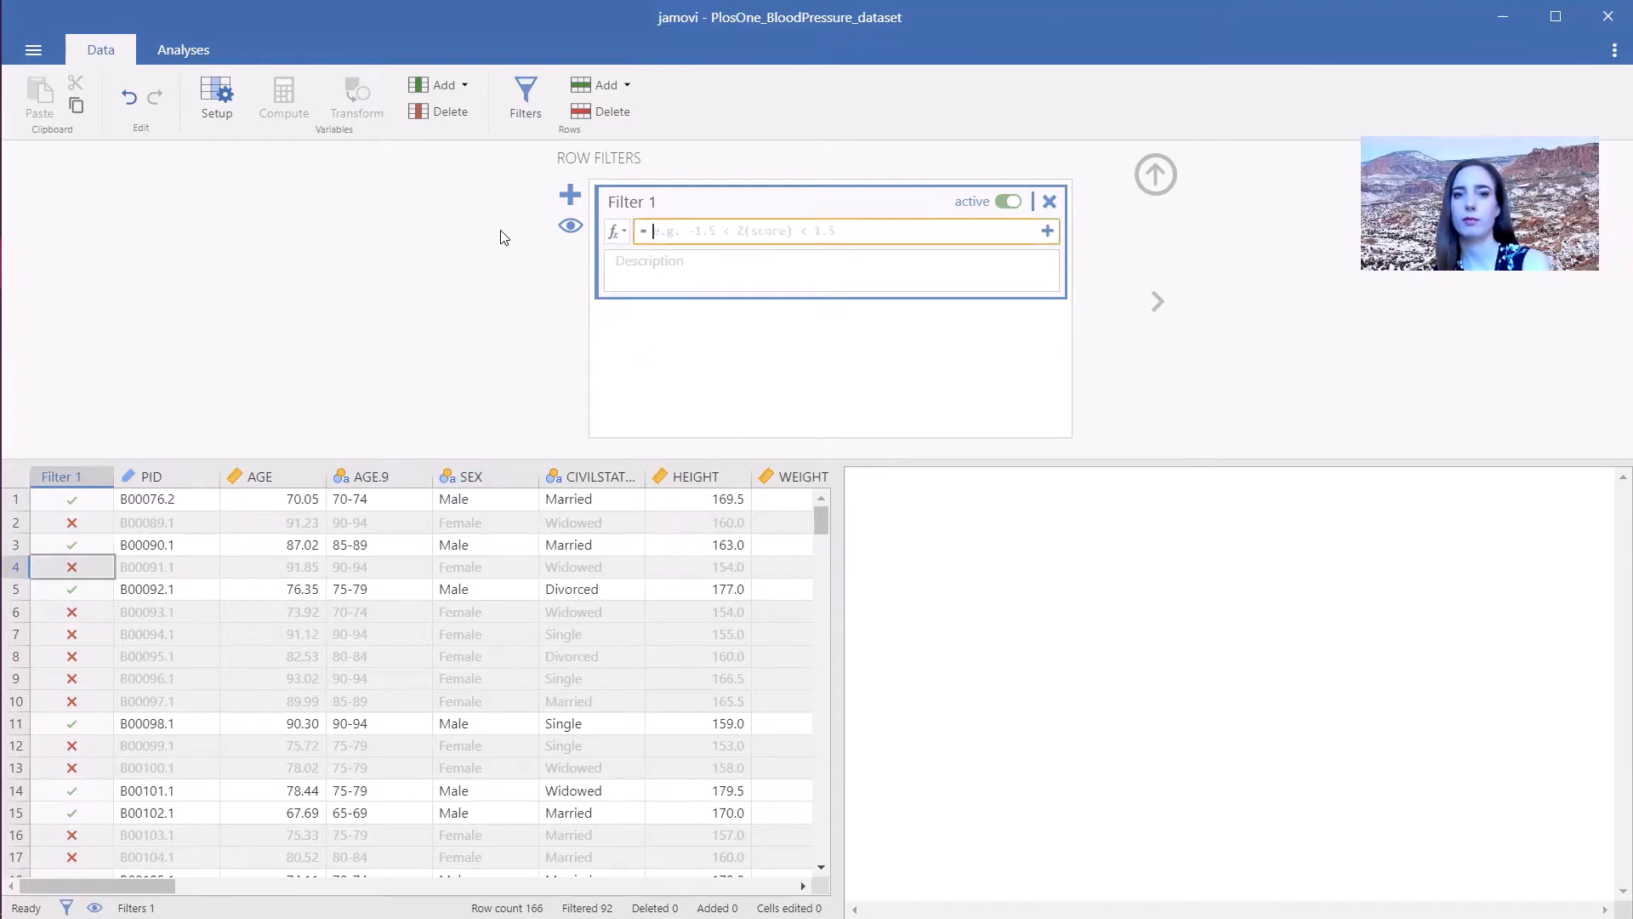
click(500, 238)
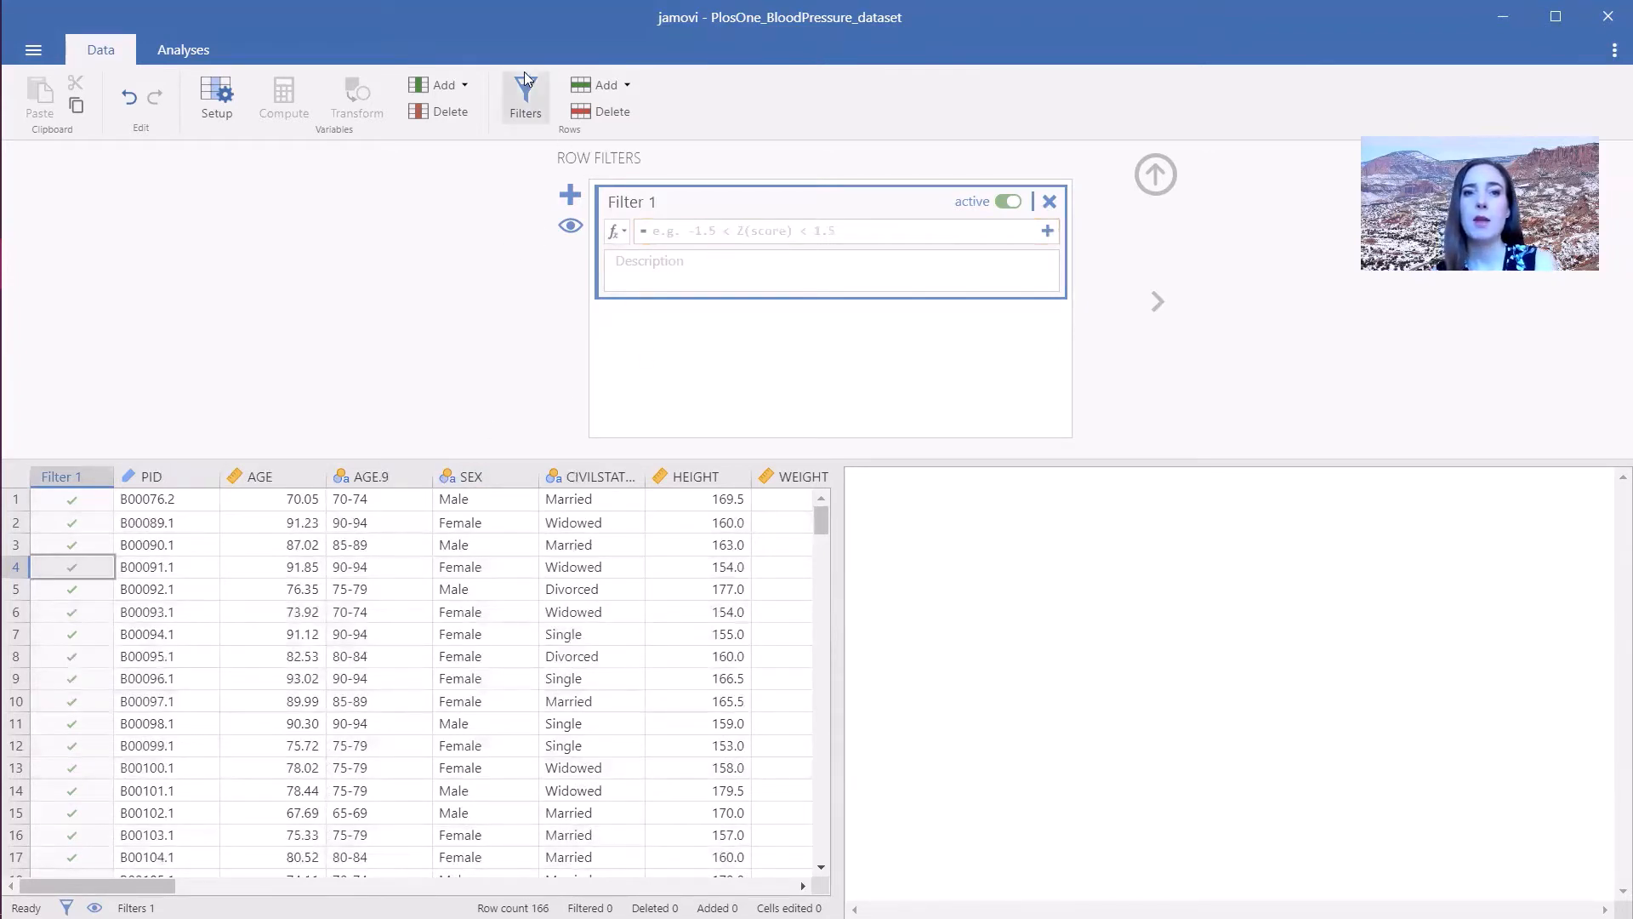
- Start a Descriptives analysis with AGE, HEIGHT and WEIGHT as variables
click(172, 53)
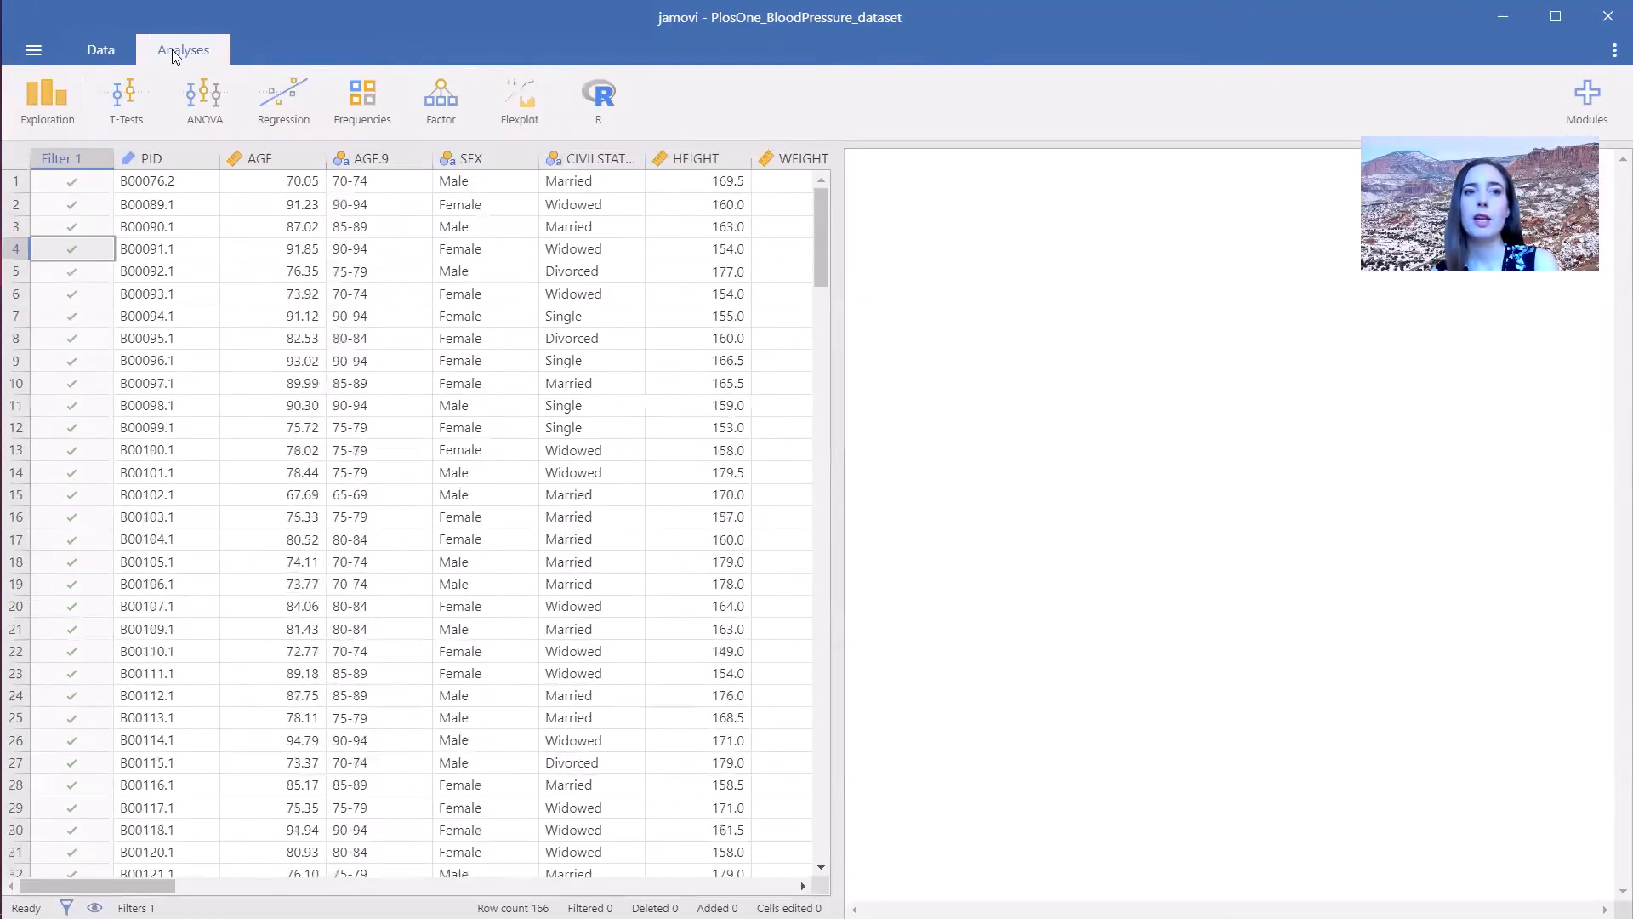
click(46, 98)
click(40, 160)
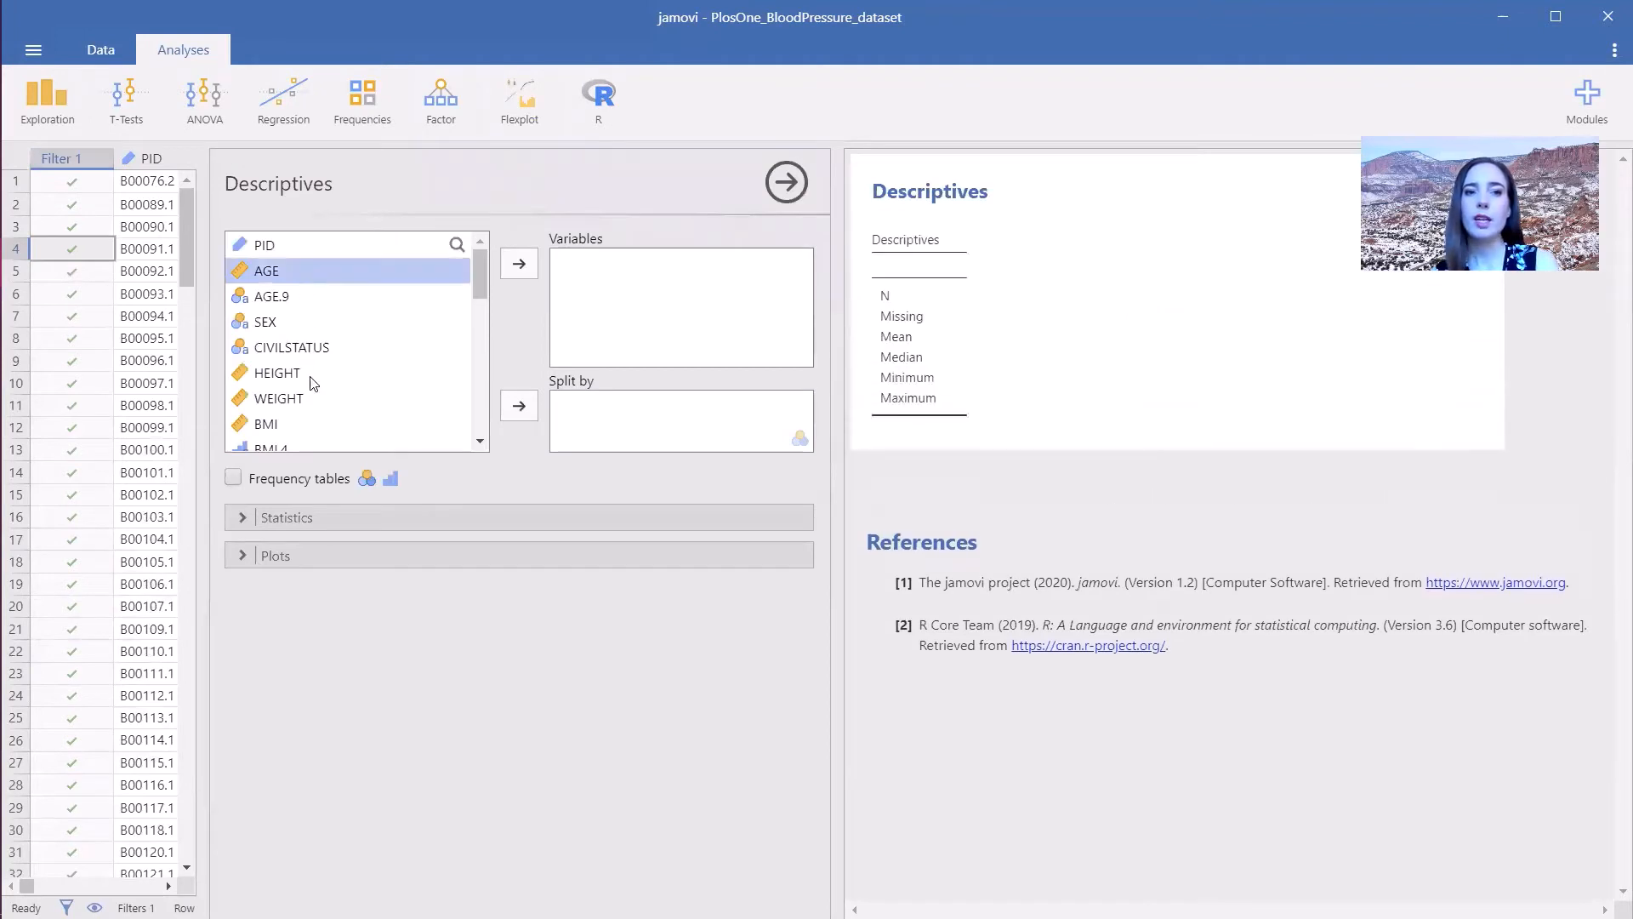
ctrl+click(306, 375)
ctrl+click(306, 400)
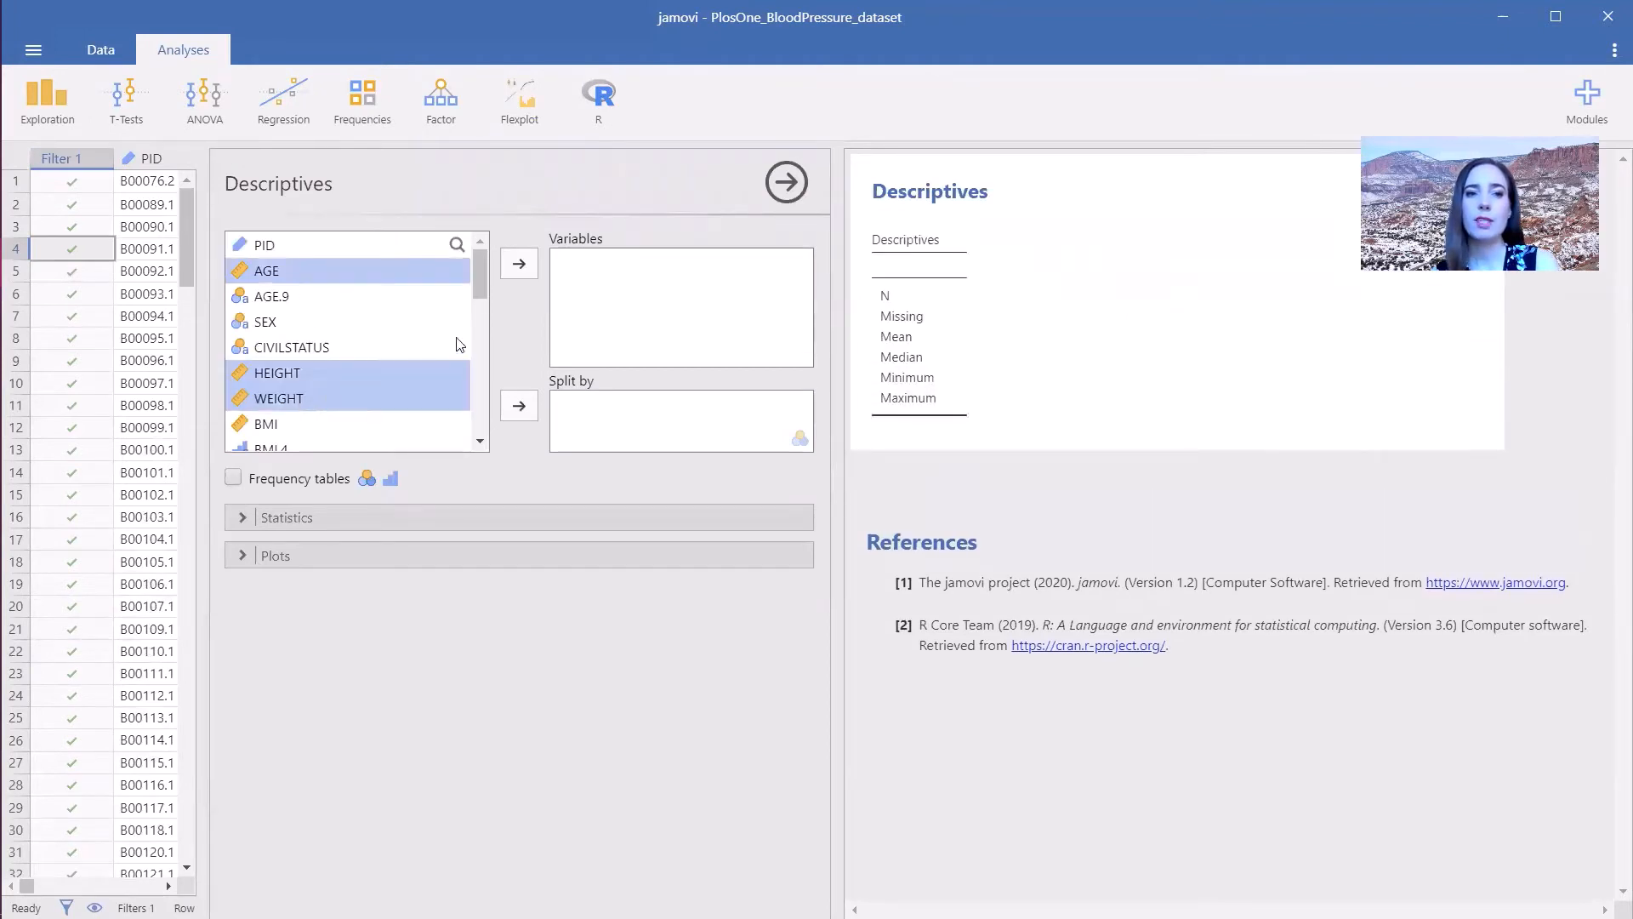
click(515, 267)
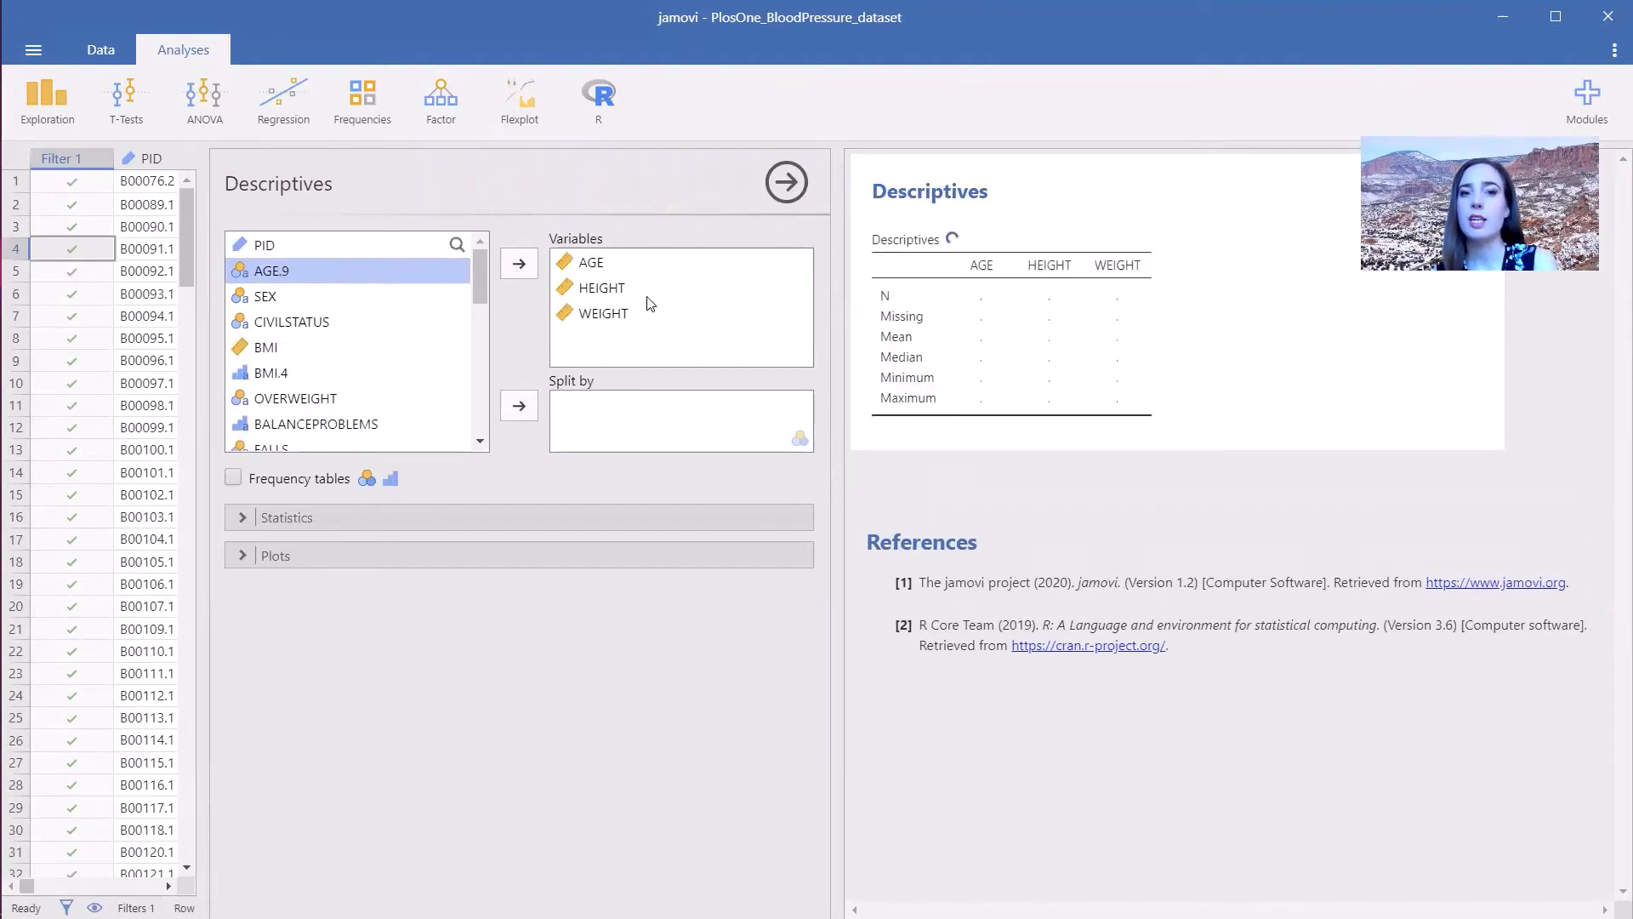
- In the statistics options, add standard deviation and Shapiro-Wilk, and remove median, minimum and maximum
click(325, 517)
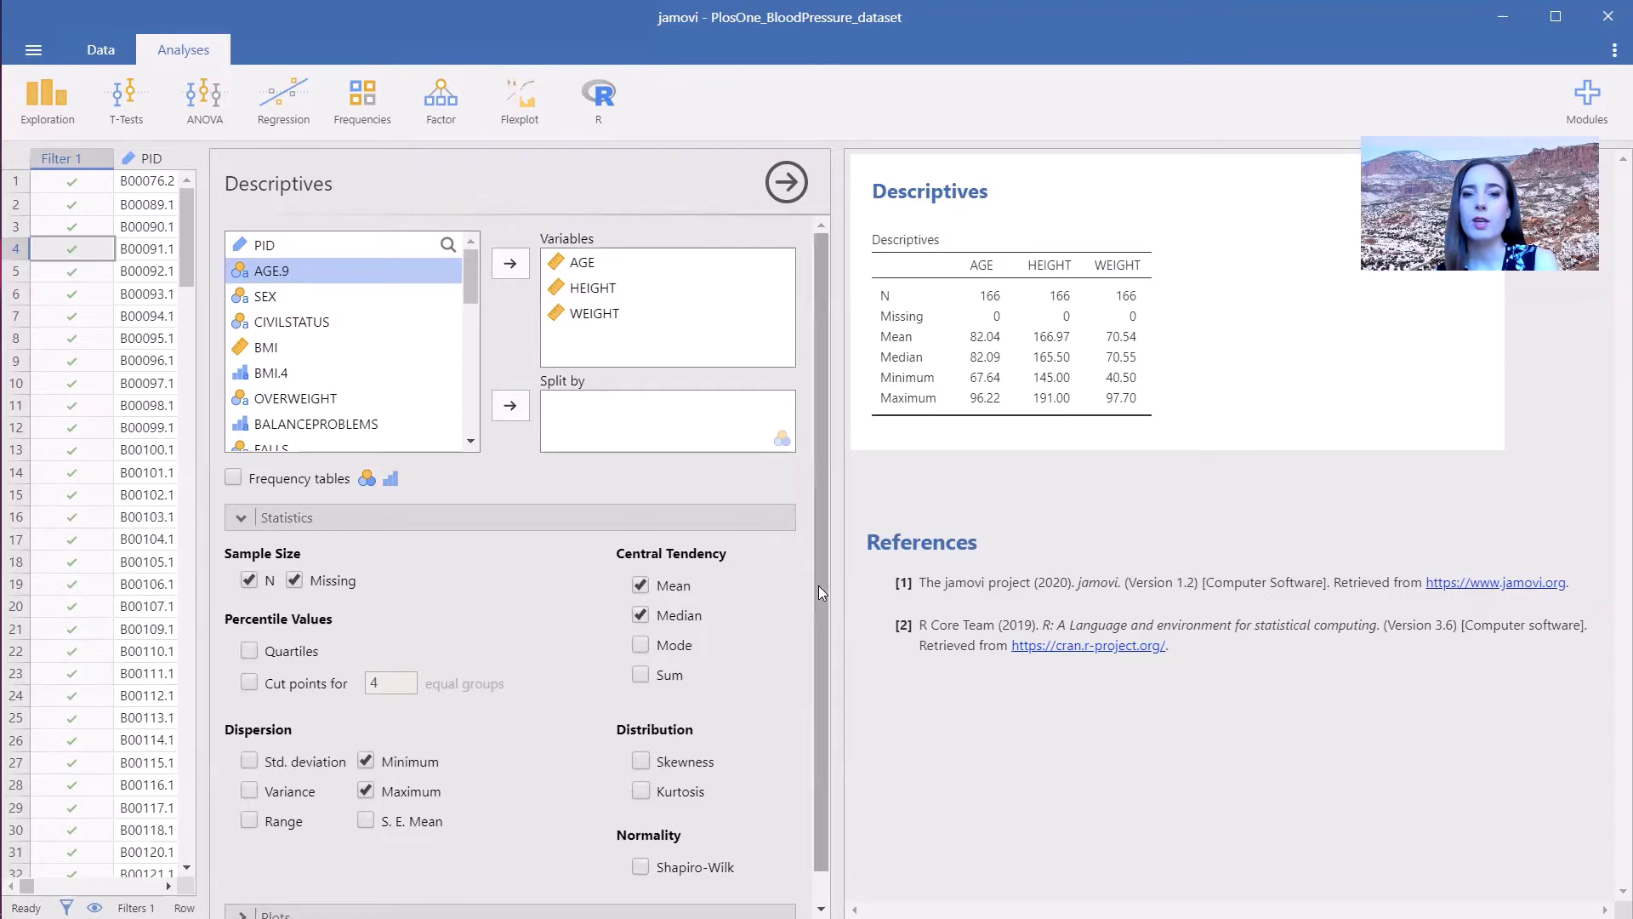
scroll(821, 595, down, 1)
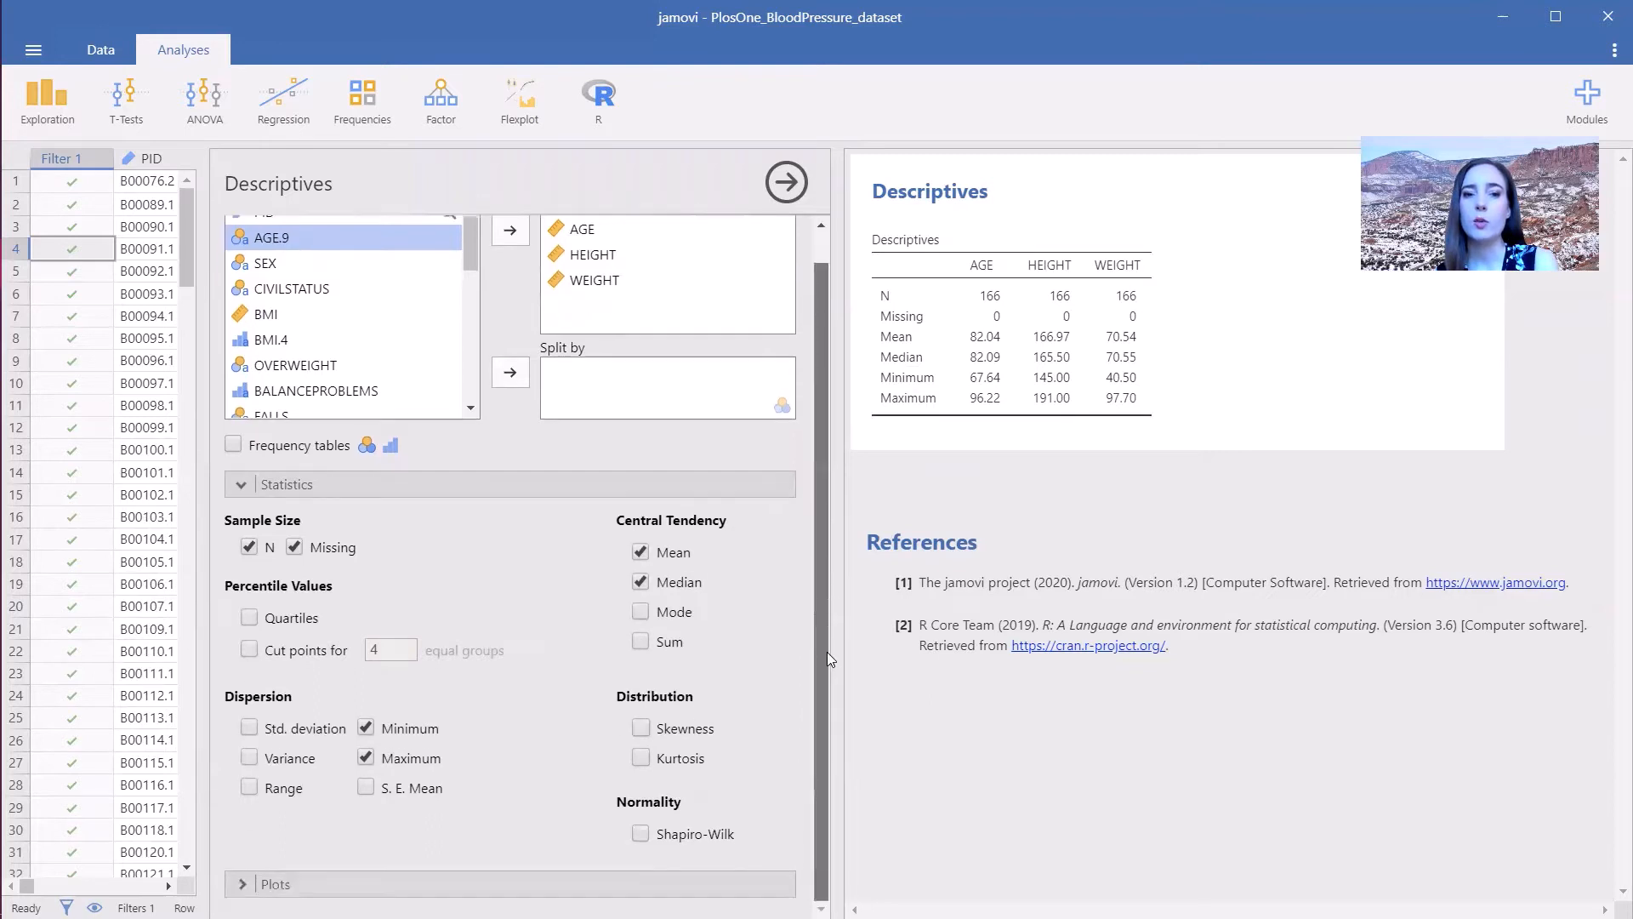
click(248, 729)
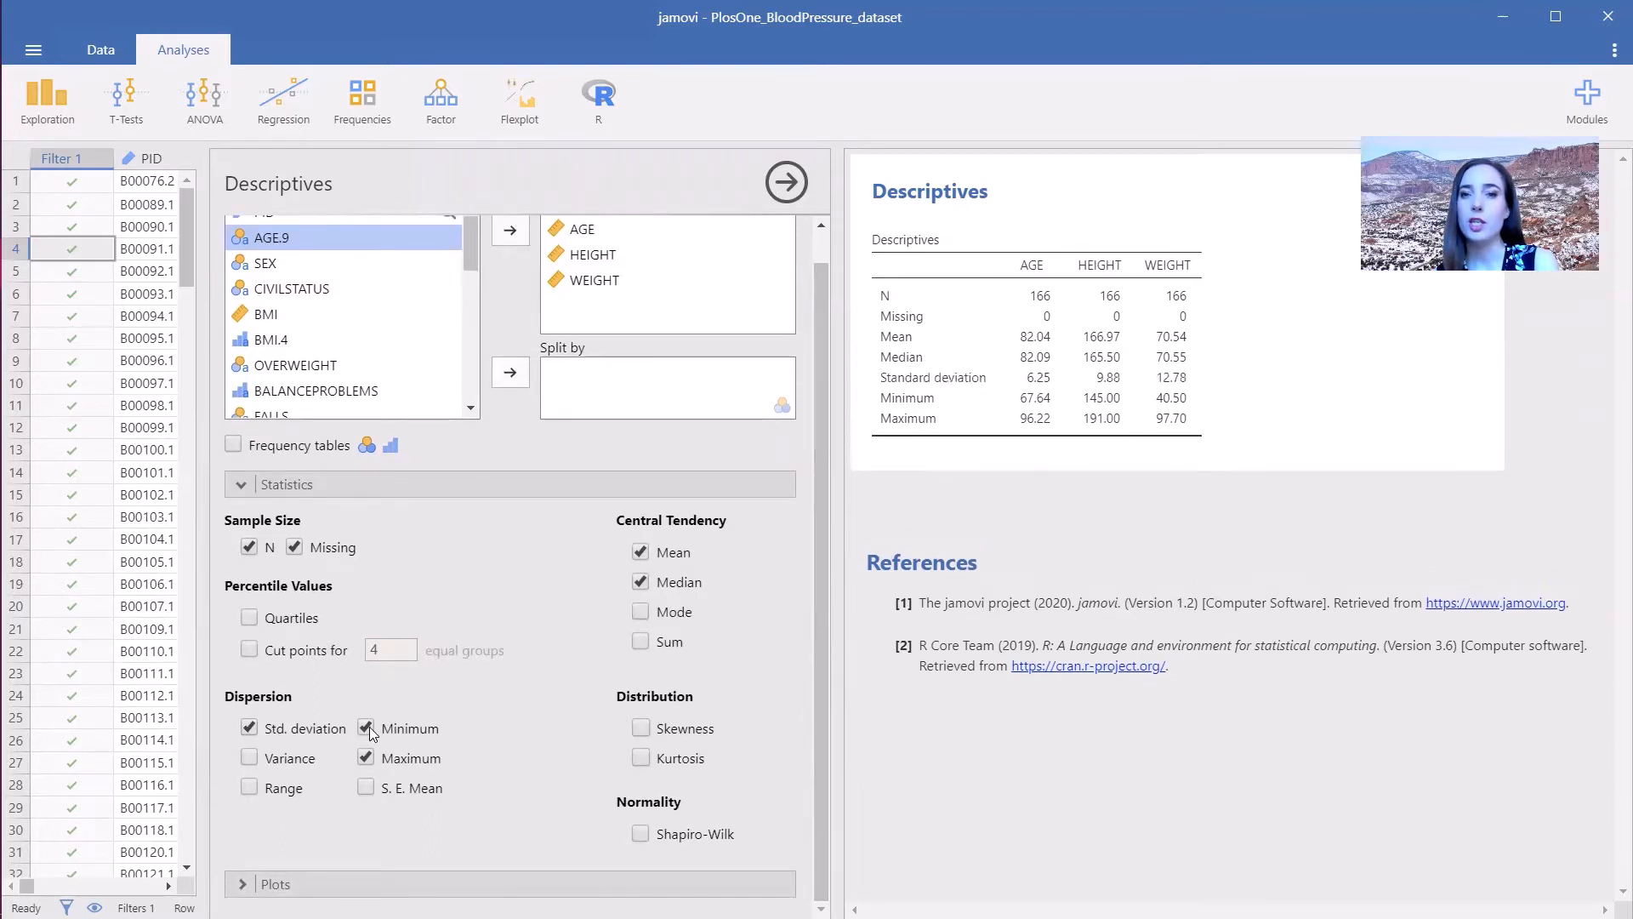
click(366, 753)
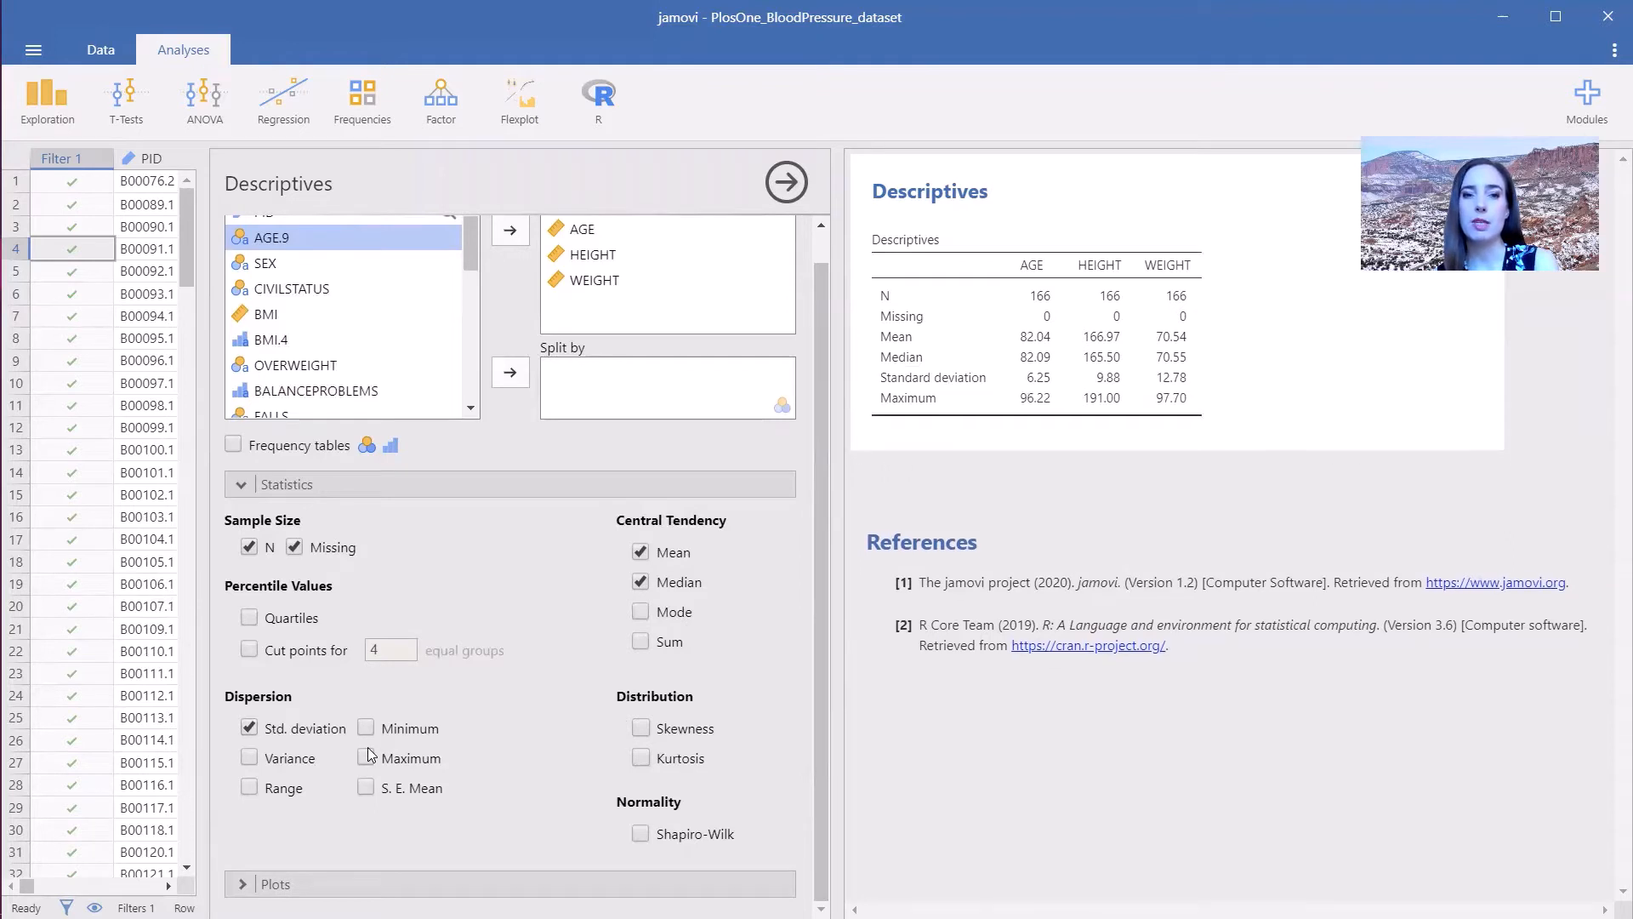
click(647, 580)
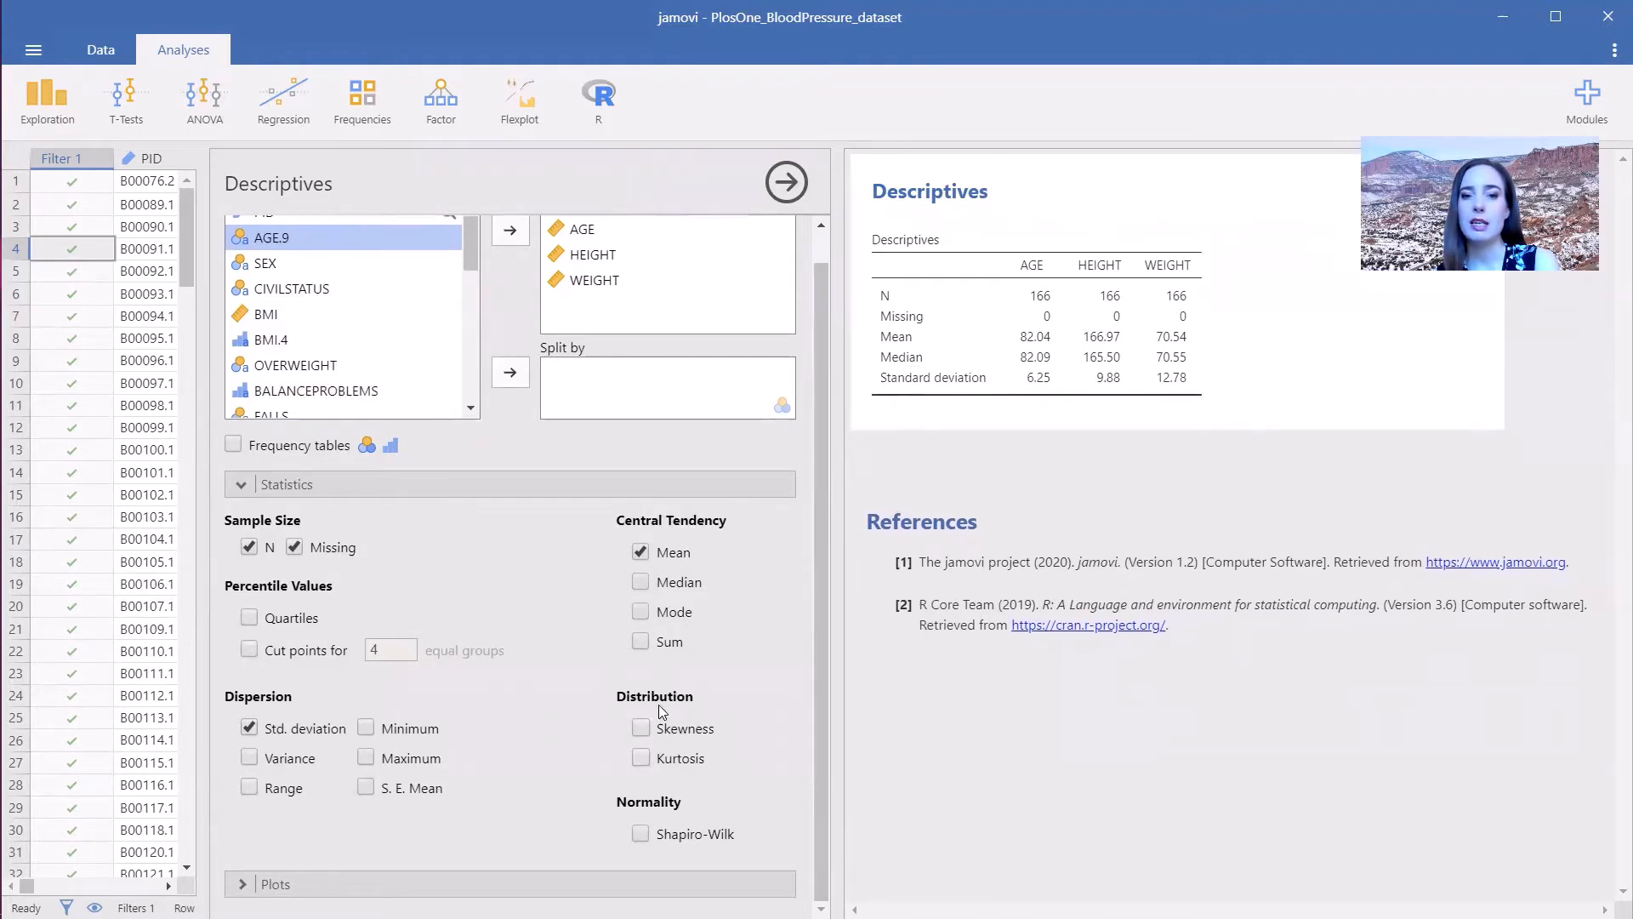
click(640, 835)
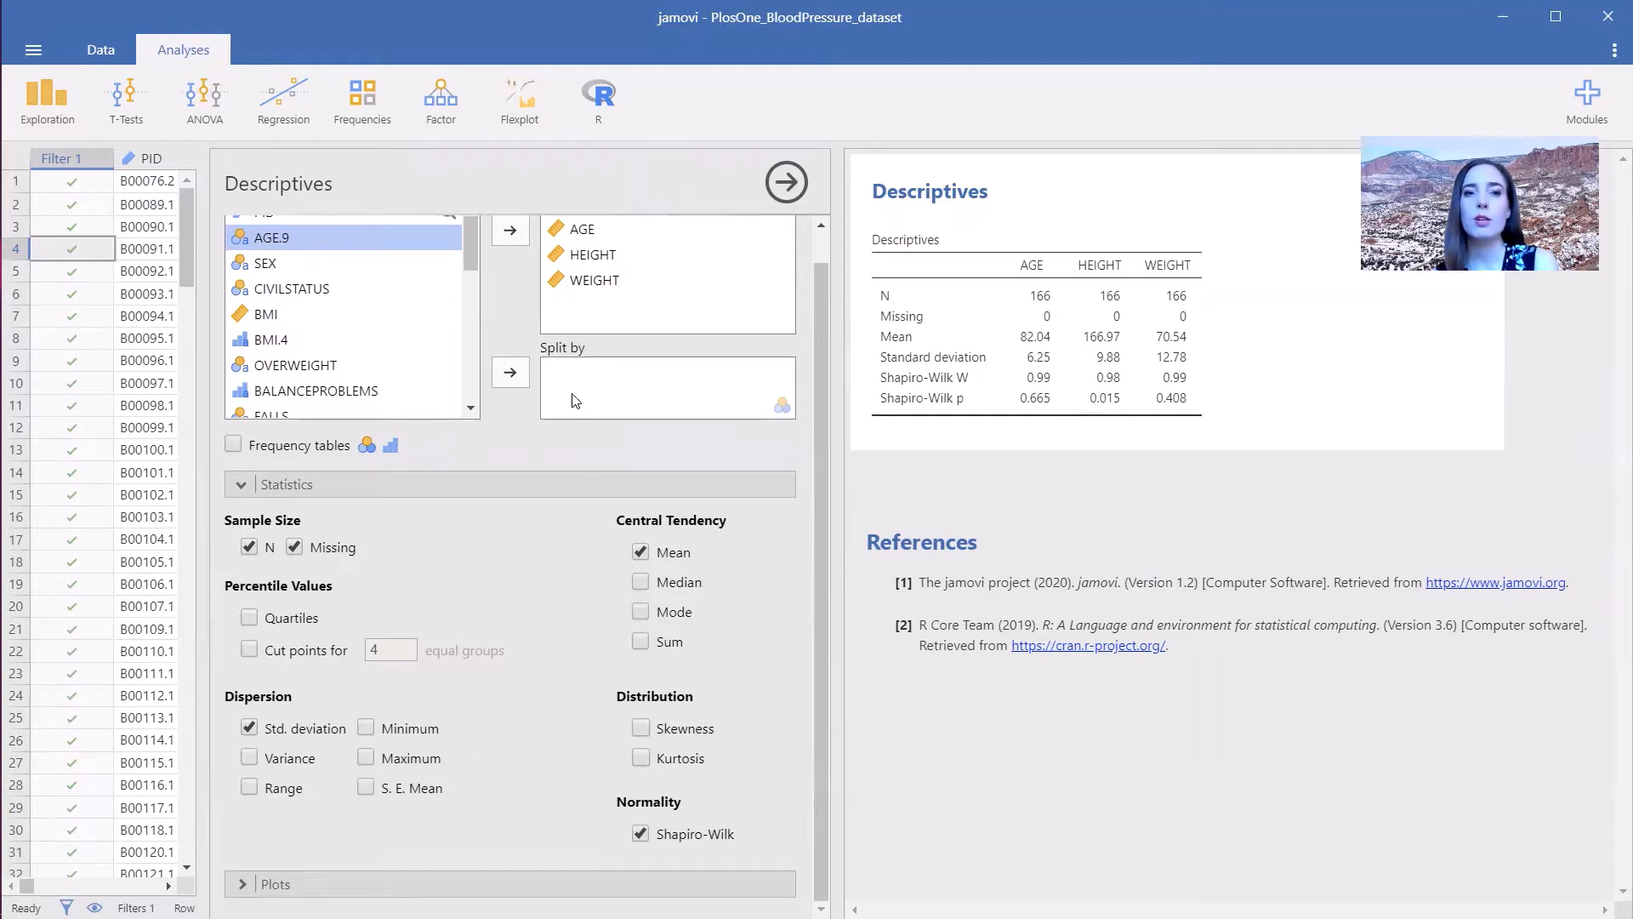
- Split the descriptives by SEX and turn on histogram, density, box plot, violin and bar plot
click(275, 266)
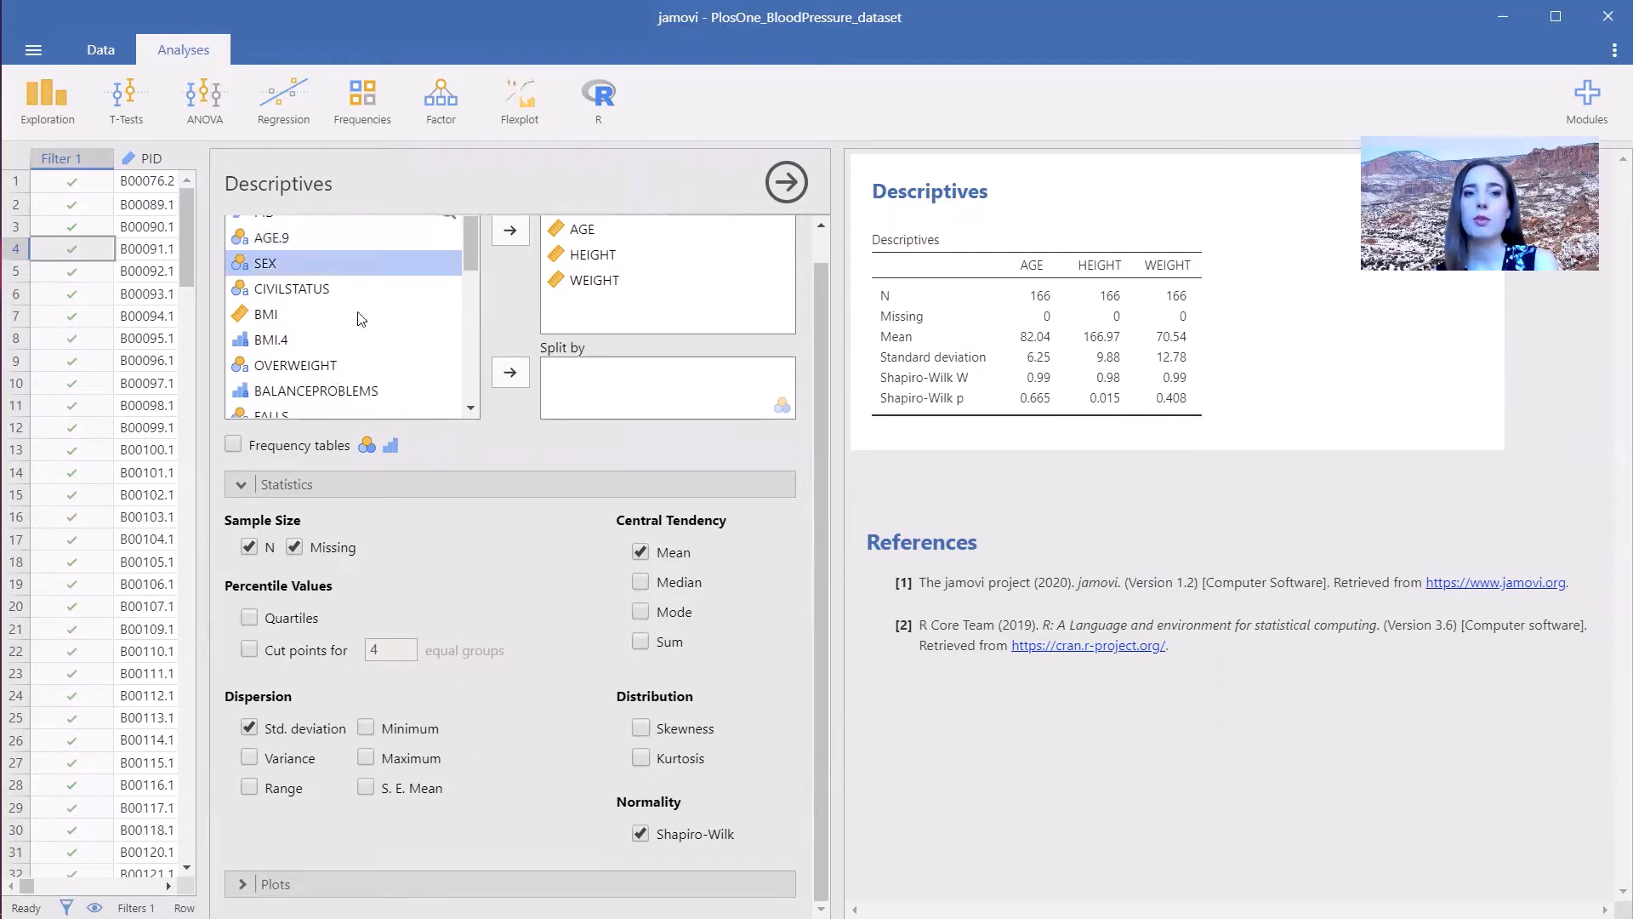
click(512, 383)
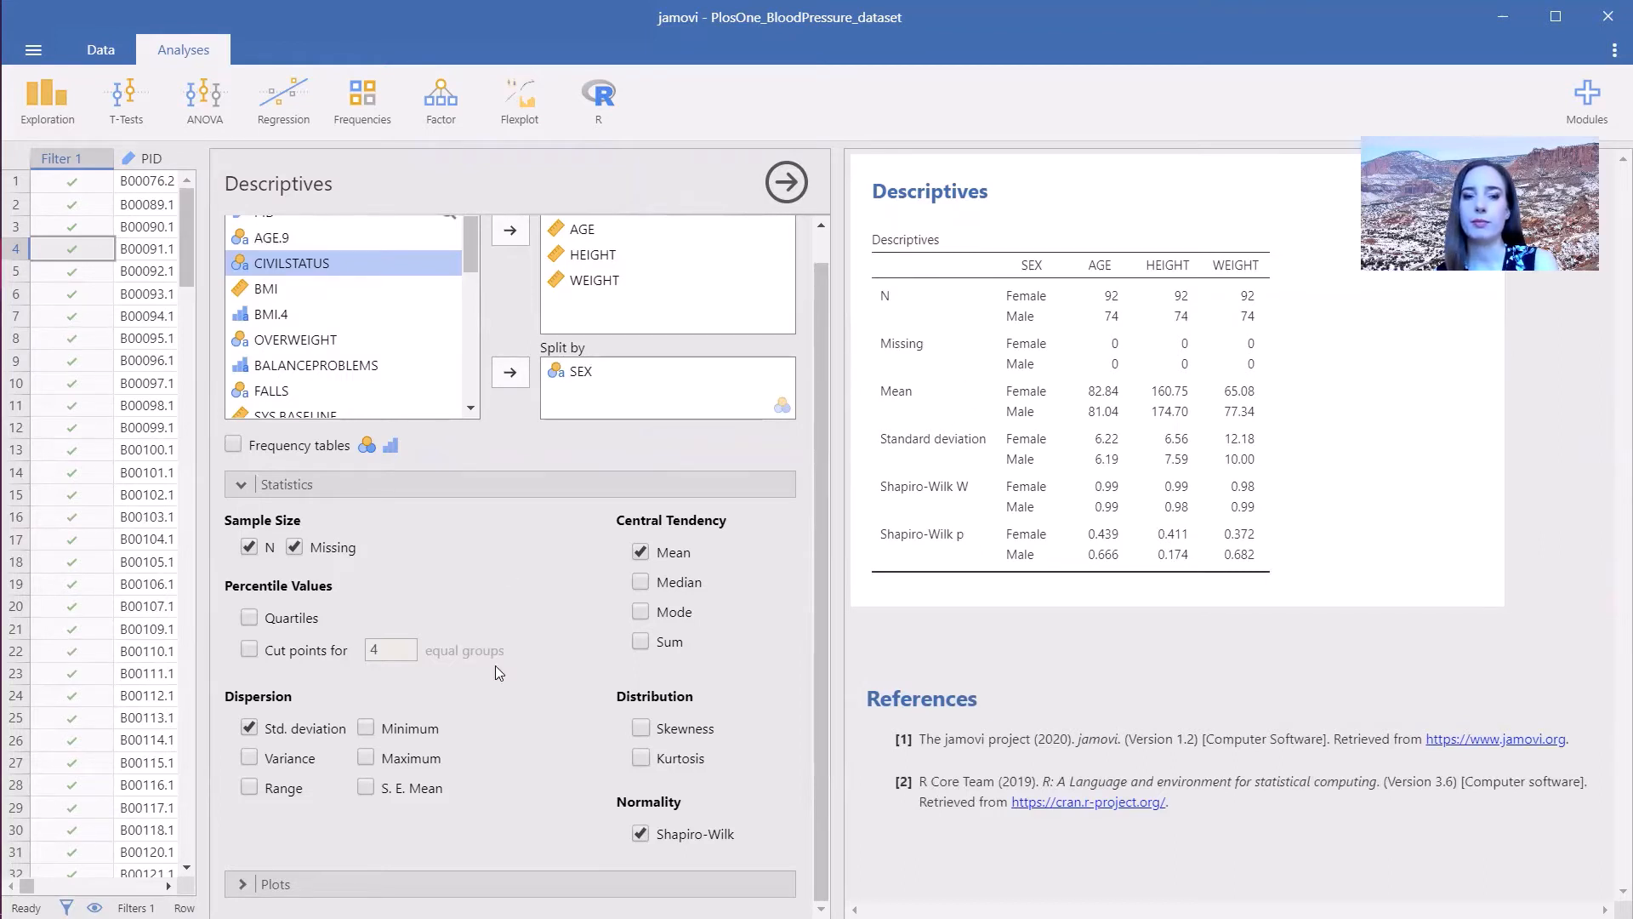
click(400, 883)
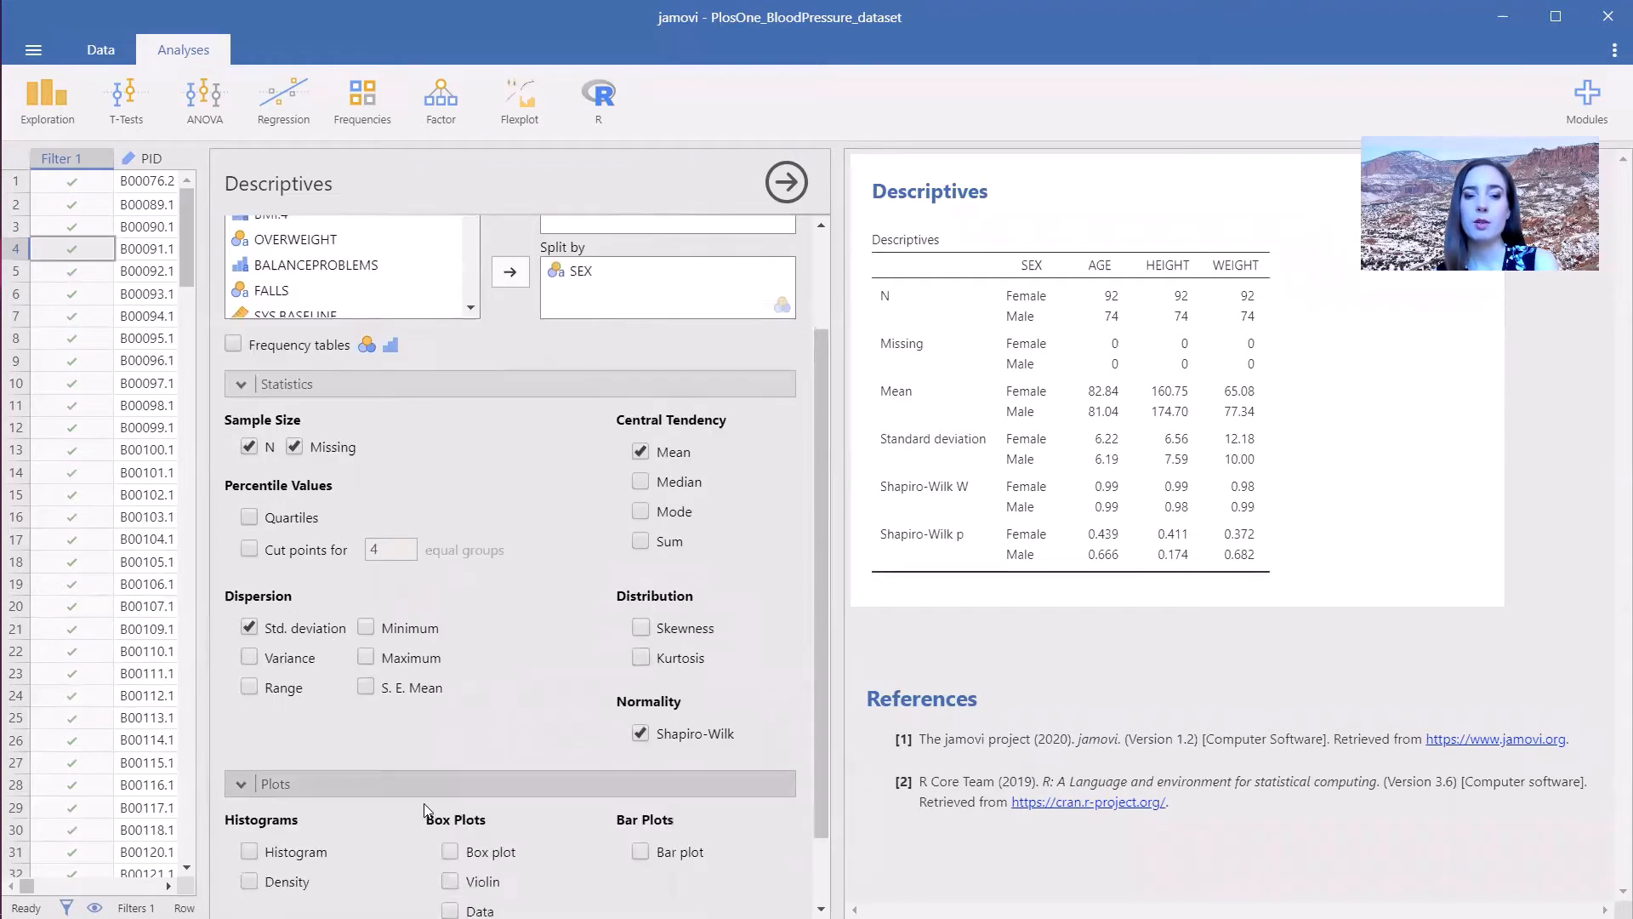
click(290, 767)
click(295, 796)
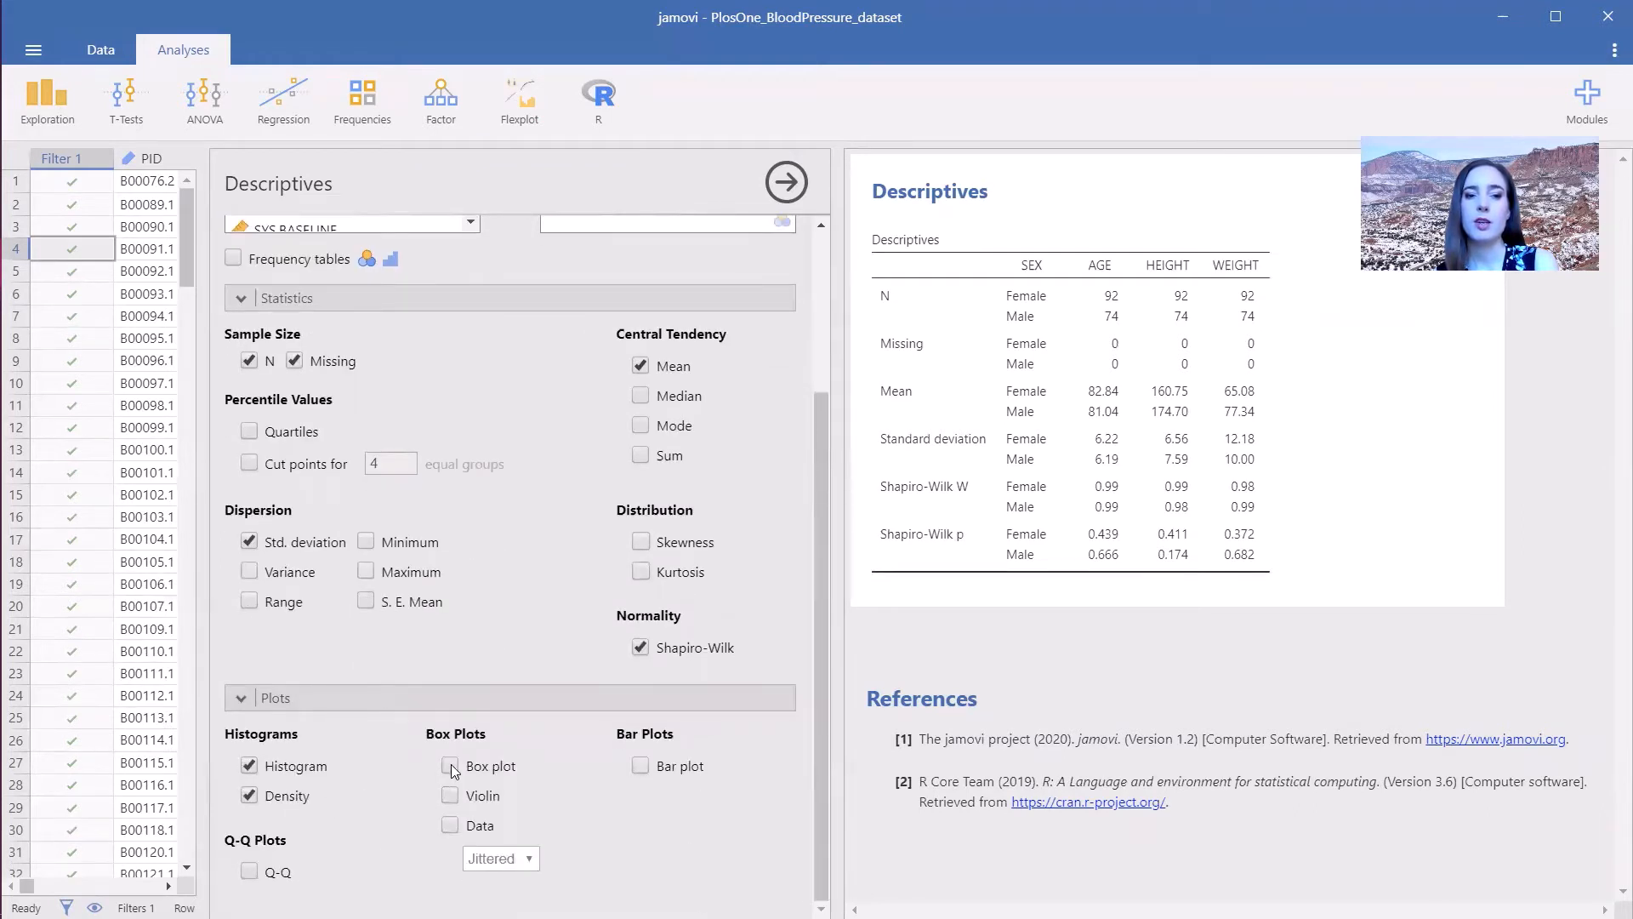
click(451, 768)
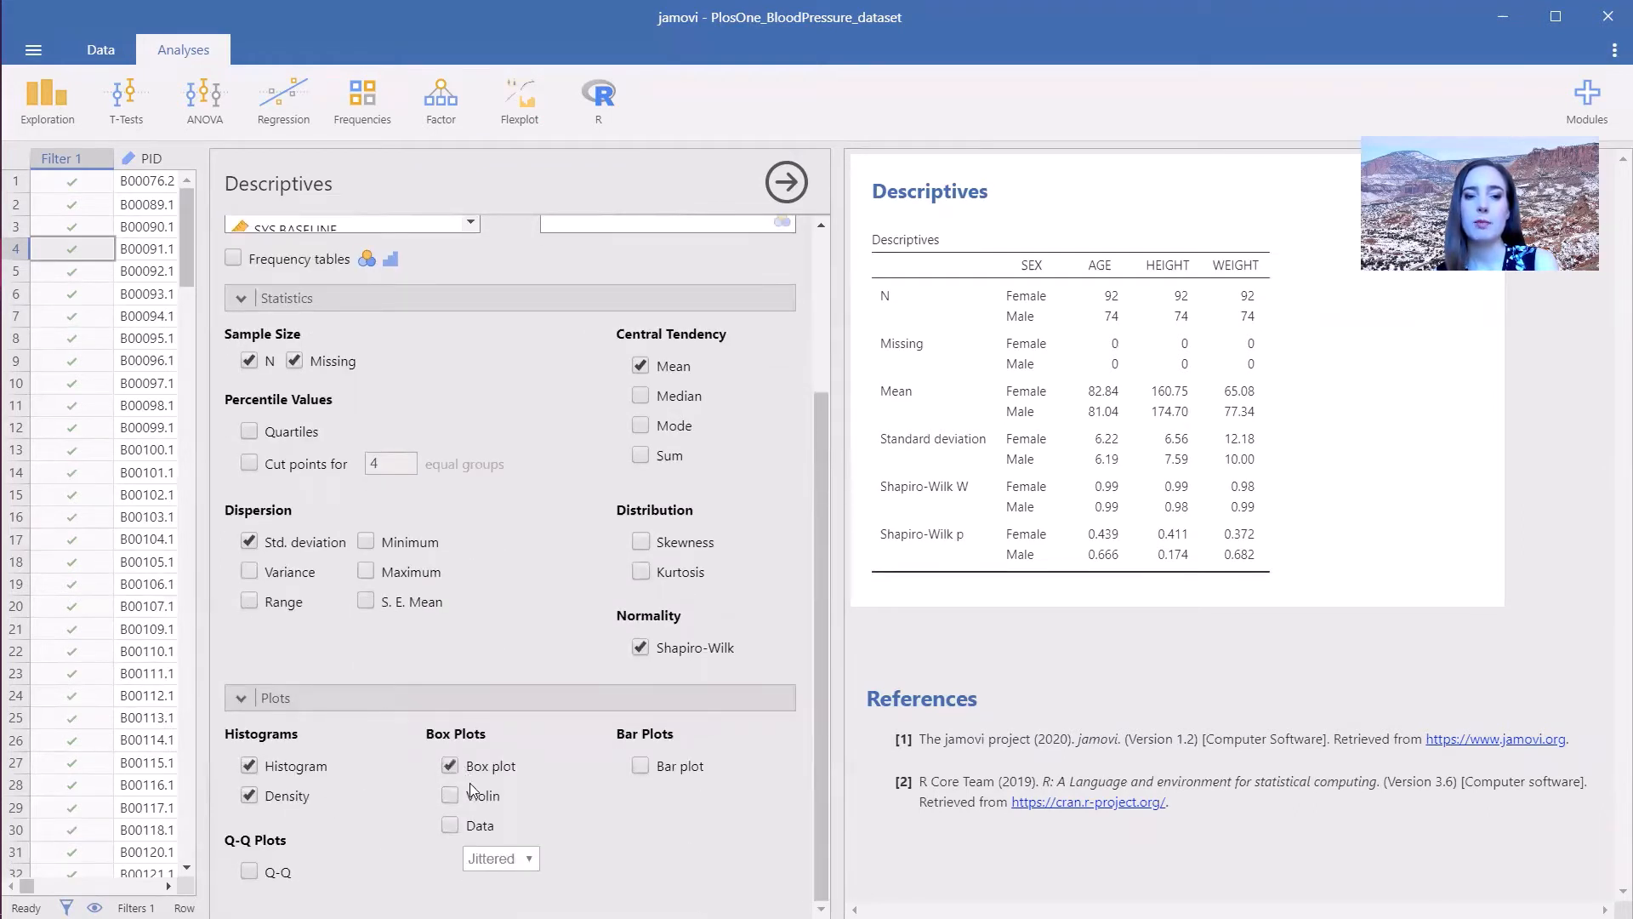
click(642, 768)
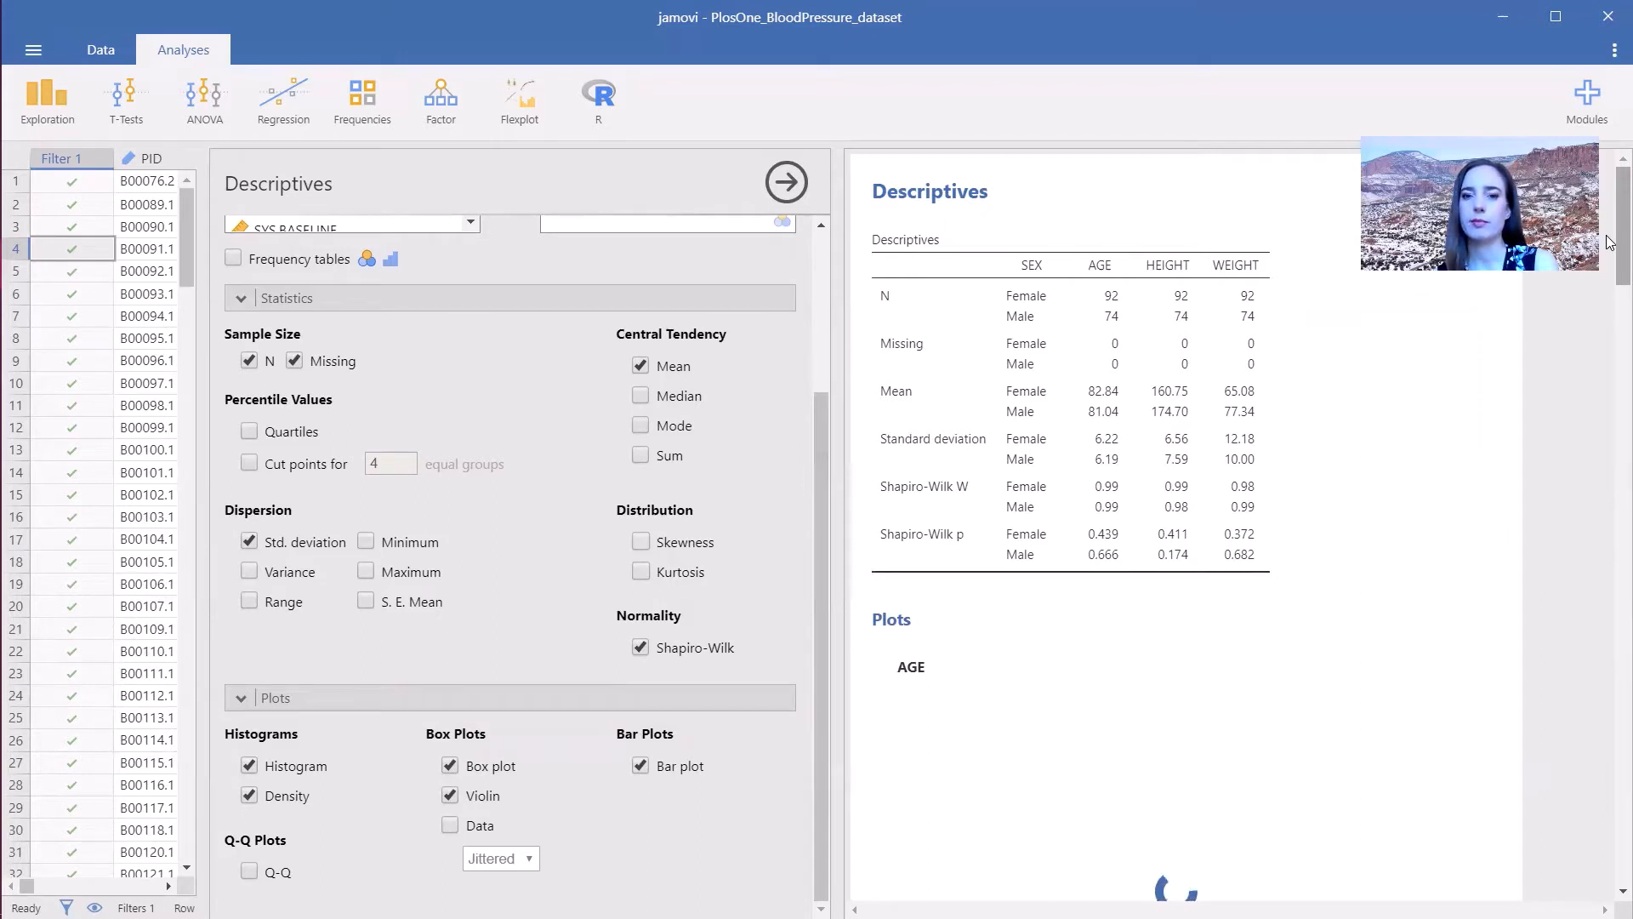
- Remove HEIGHT and WEIGHT from the analysis variables, leaving only AGE
scroll(595, 340, up, 3)
click(592, 289)
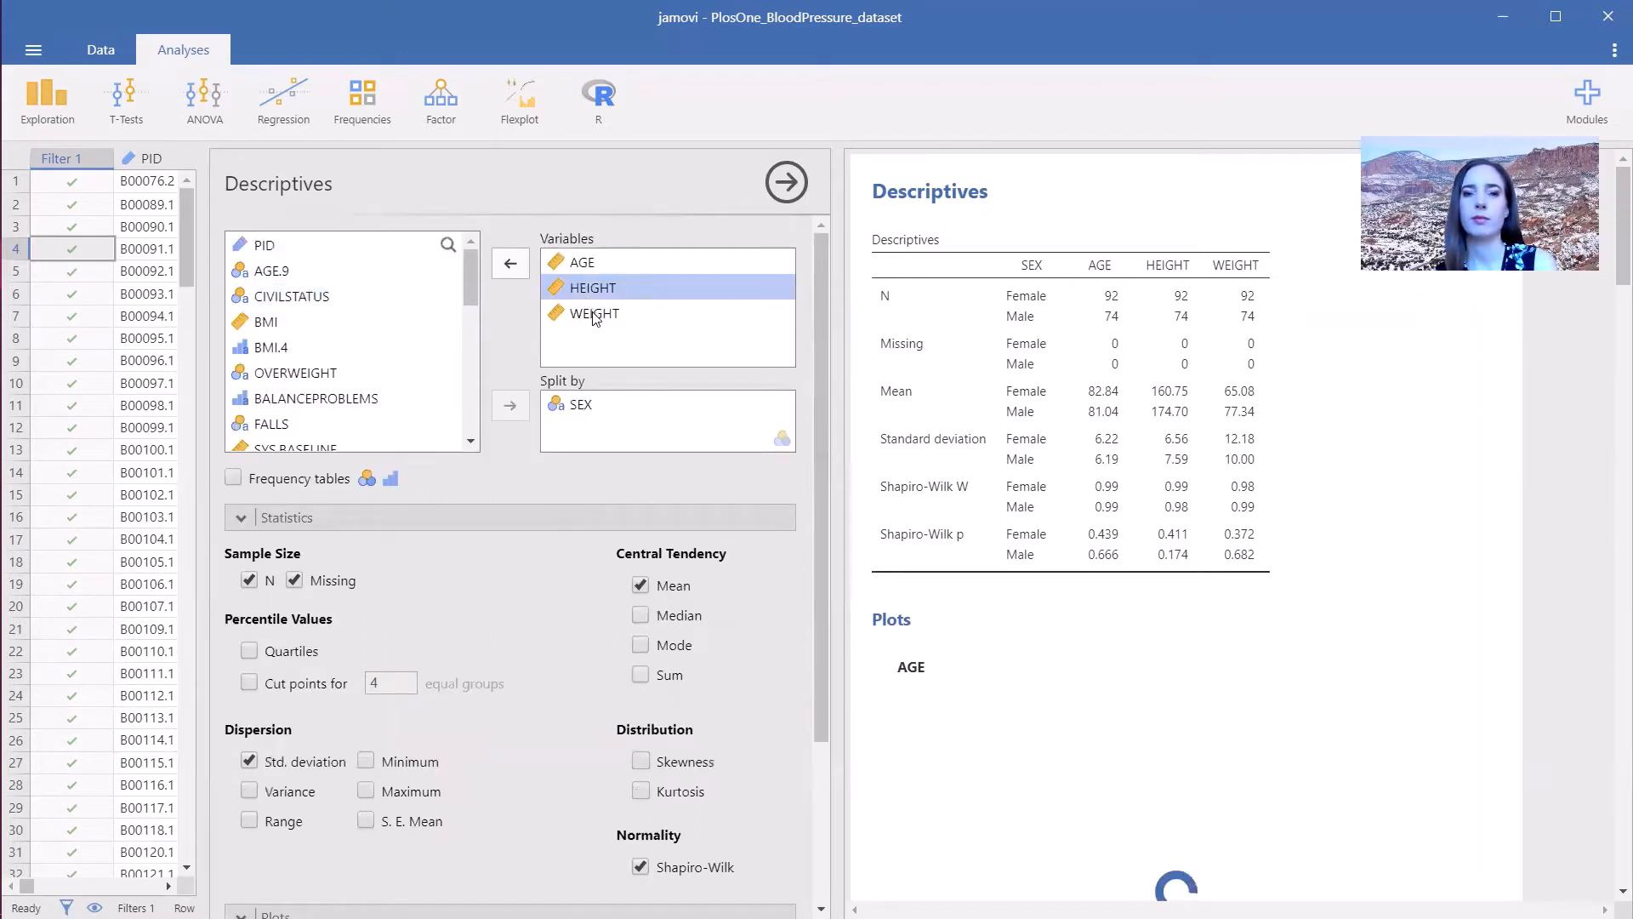
shift+click(593, 313)
click(502, 265)
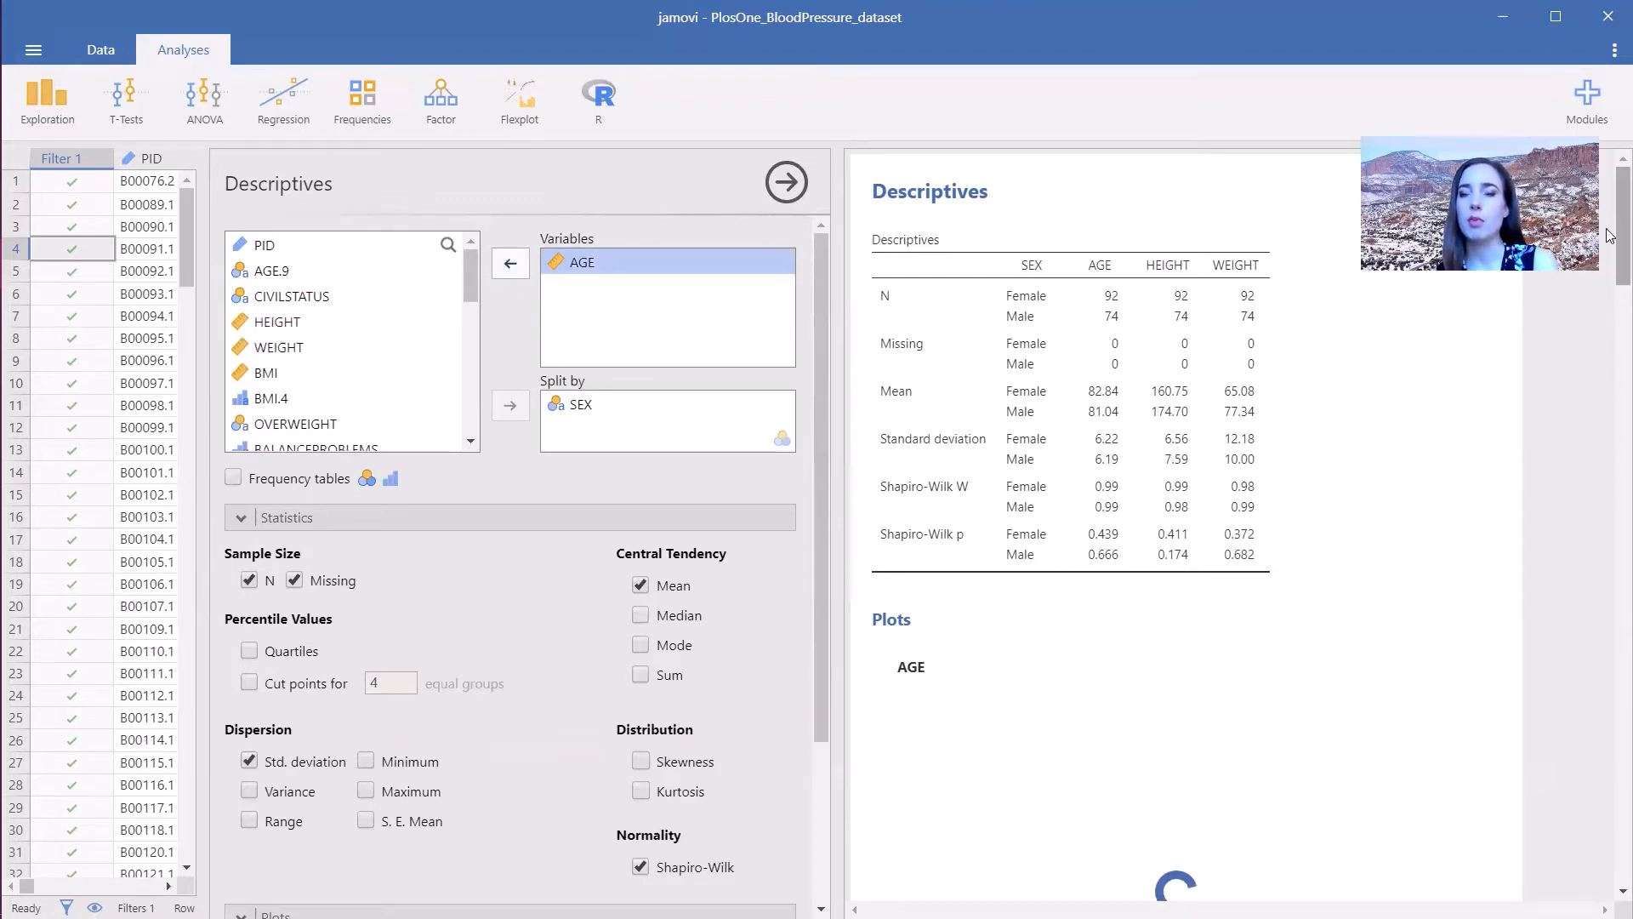
- Remove SEX from the split-by variables of the descriptives
drag(1610, 235, 1610, 335)
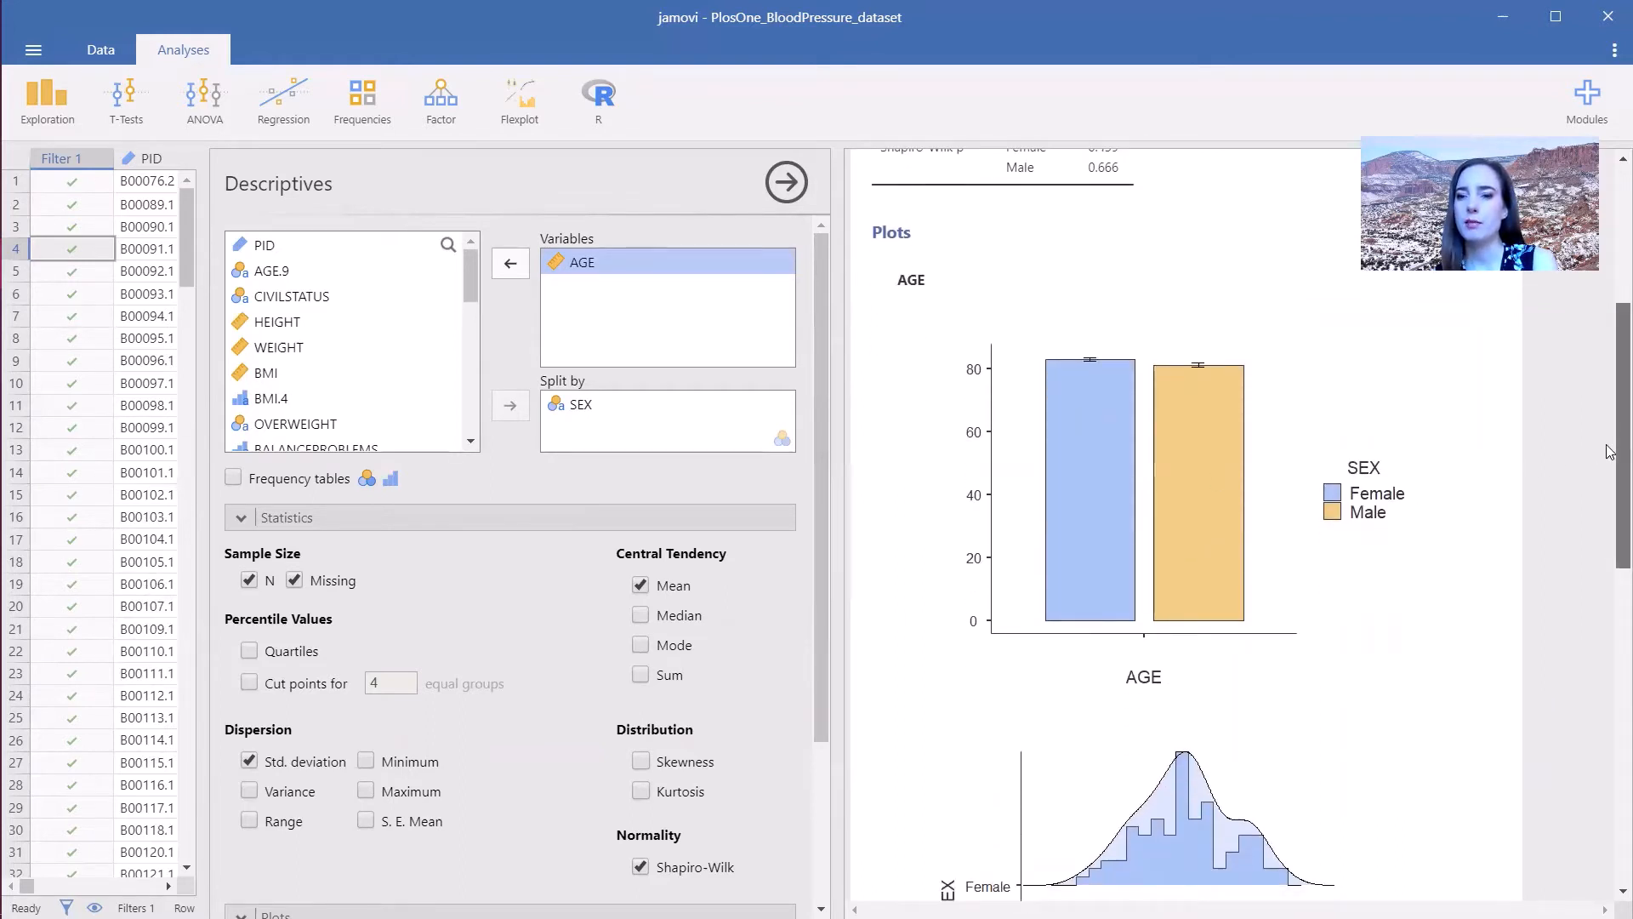
drag(1607, 456, 1587, 651)
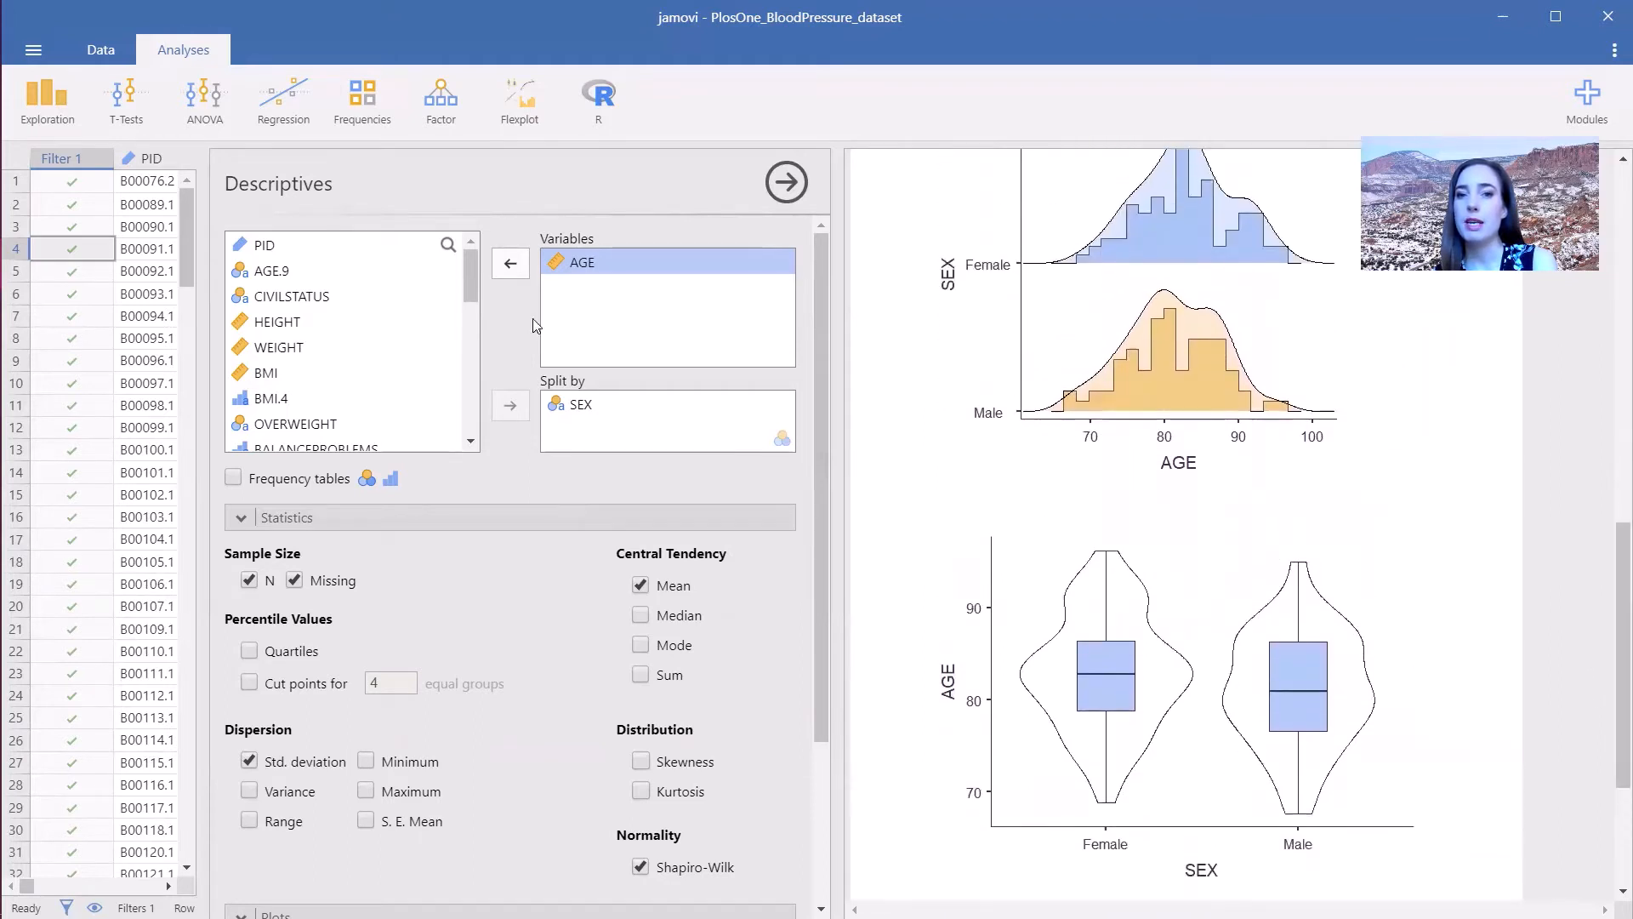
click(579, 408)
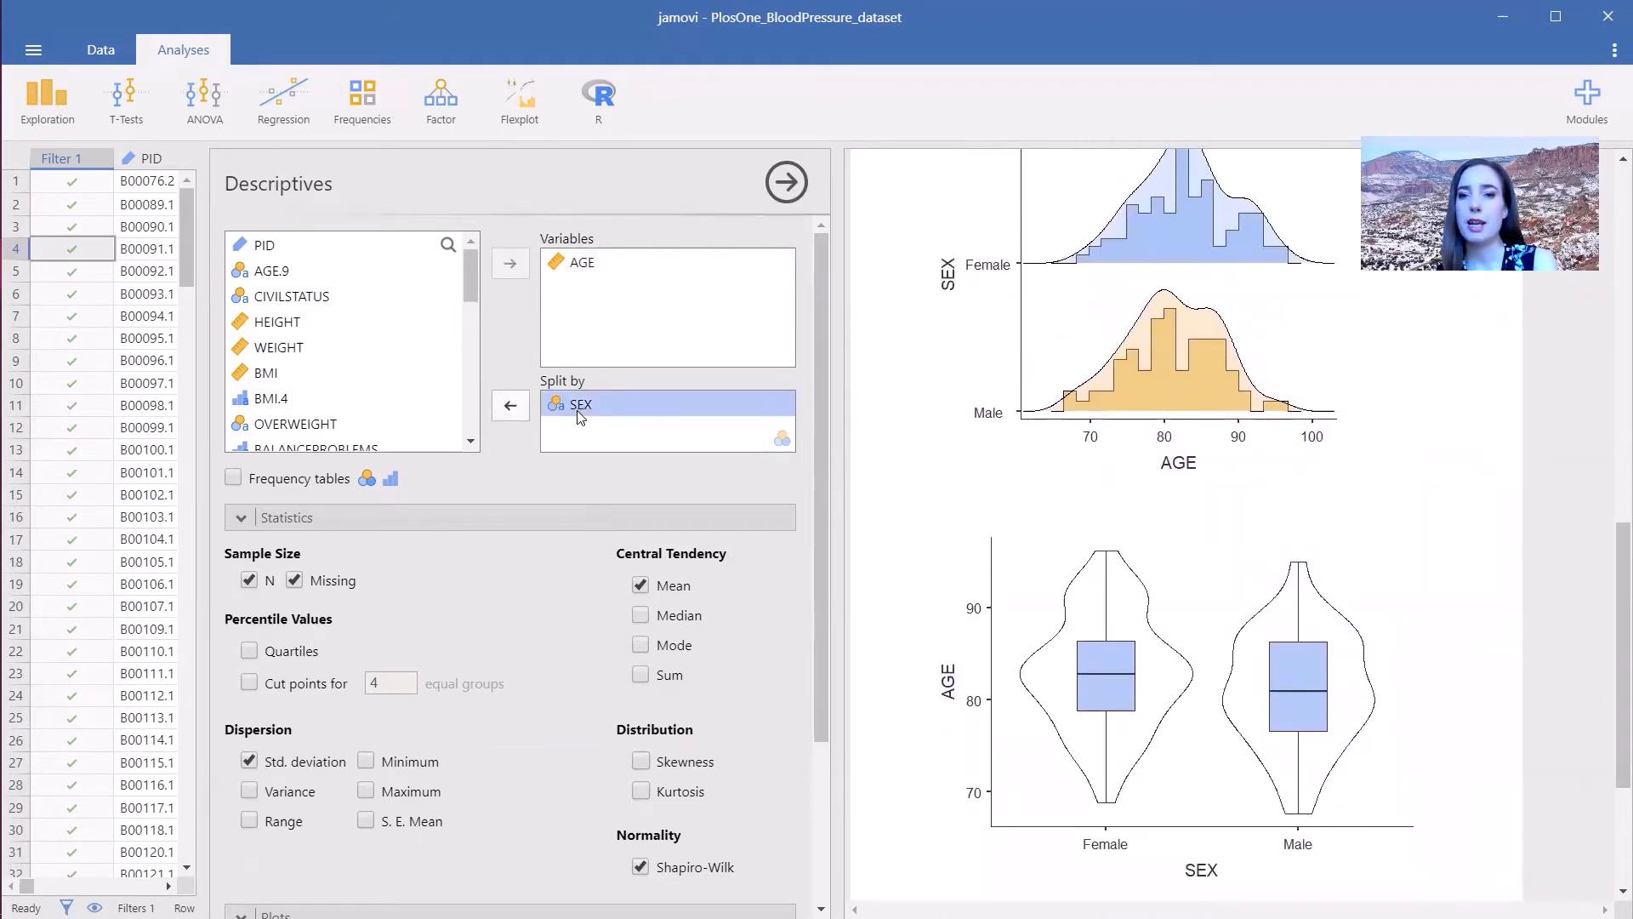
click(513, 408)
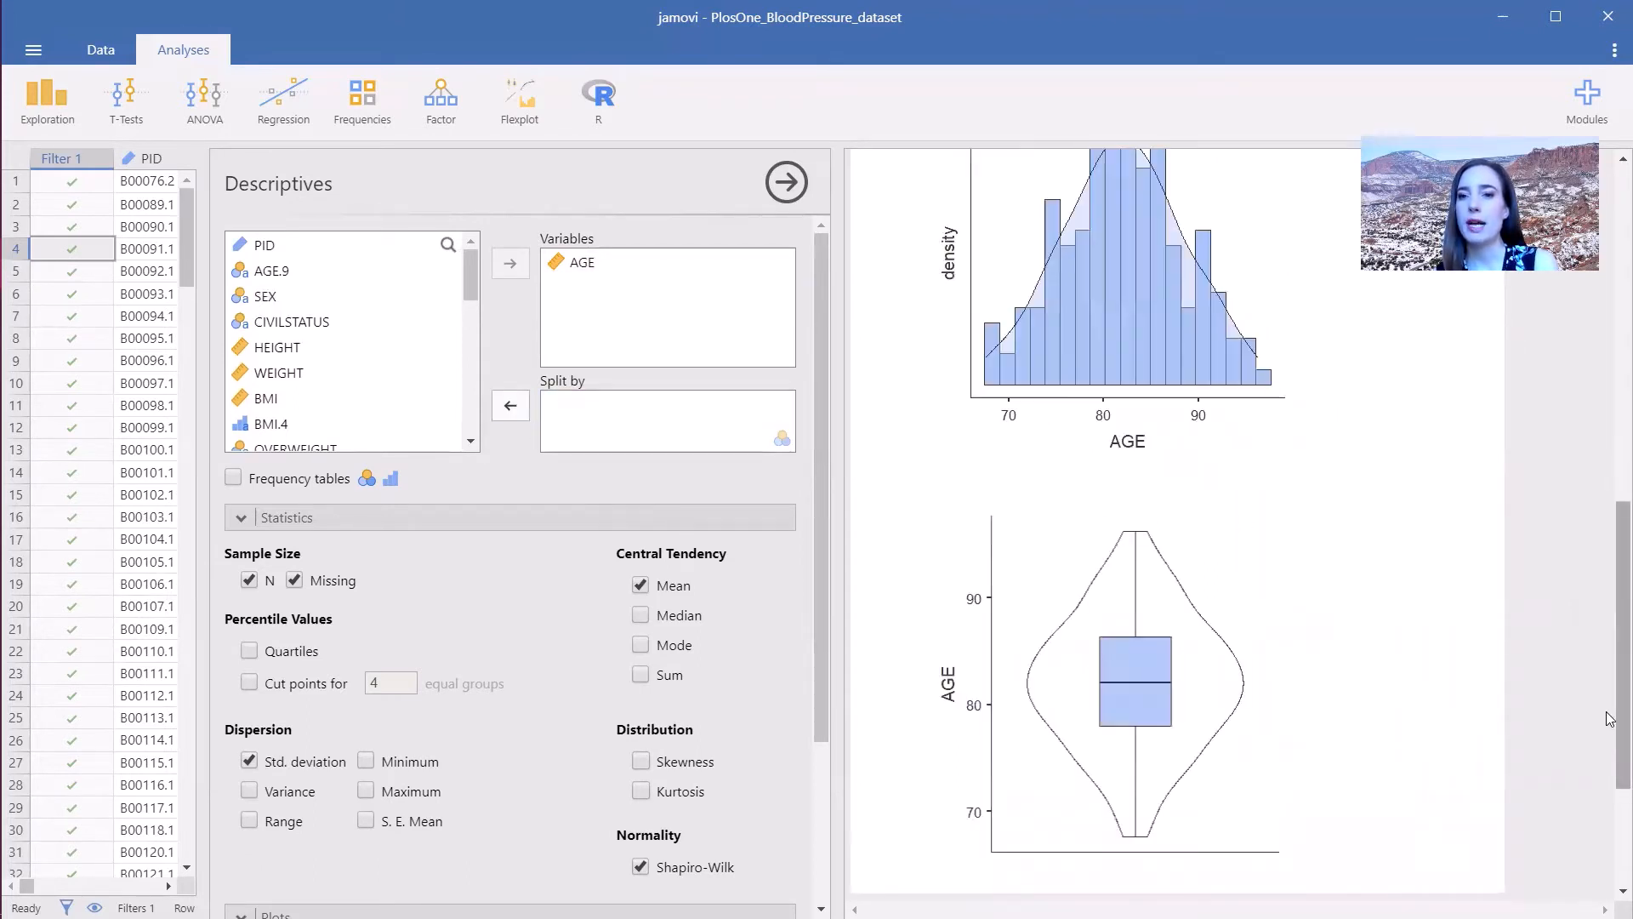
- Add BMI.4 to the descriptives variables and turn on frequency tables
drag(1609, 717, 1555, 441)
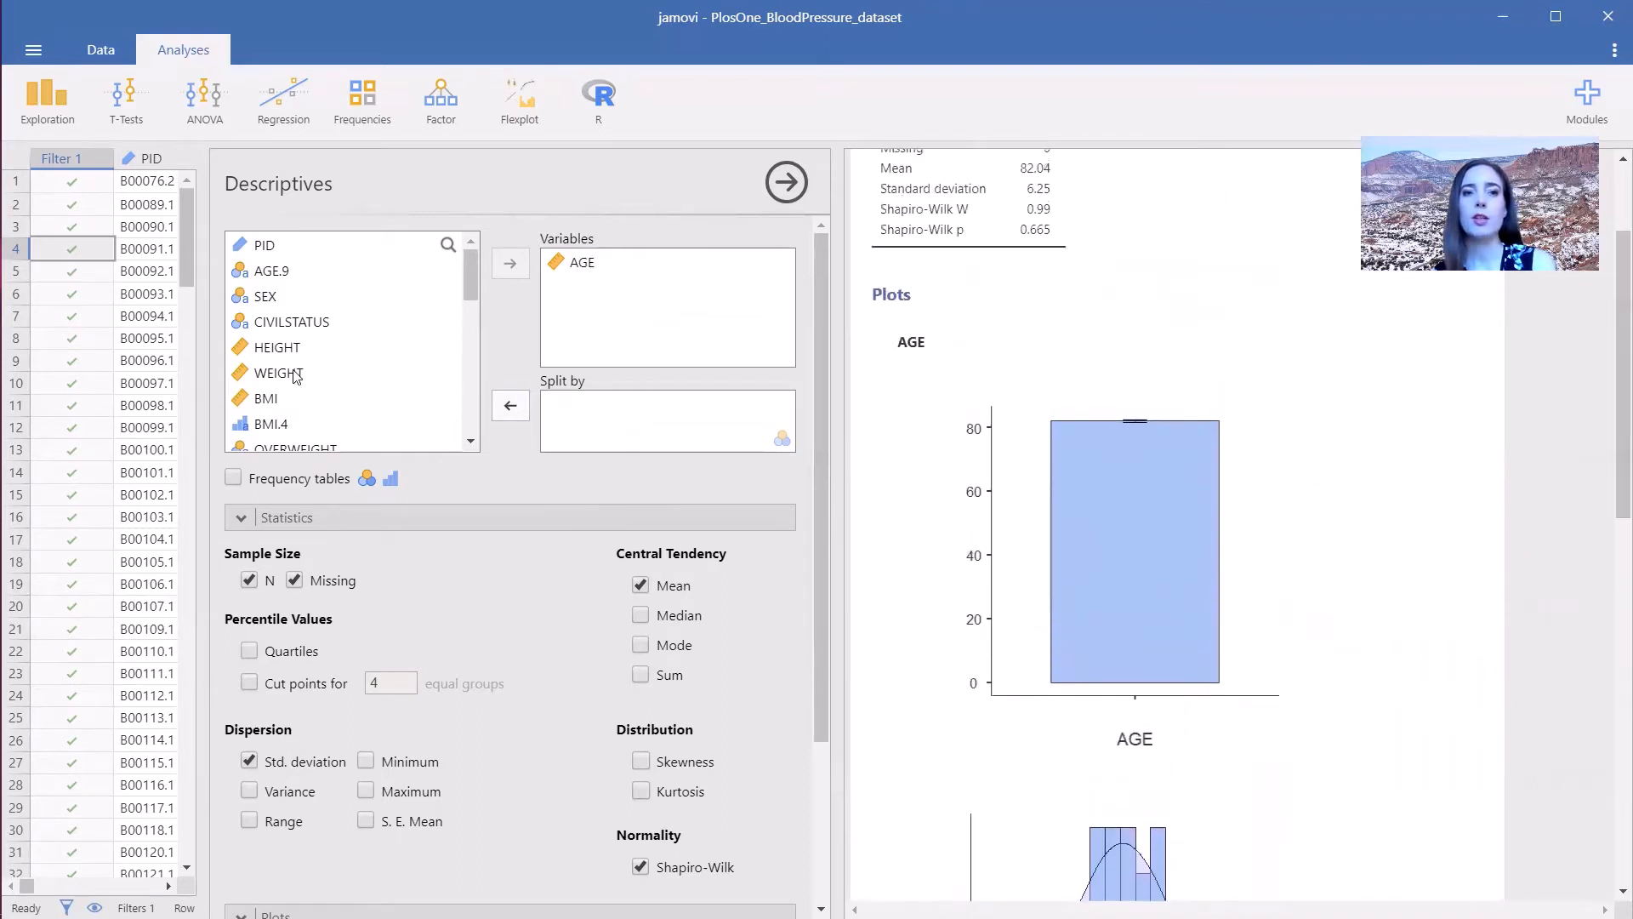
click(374, 425)
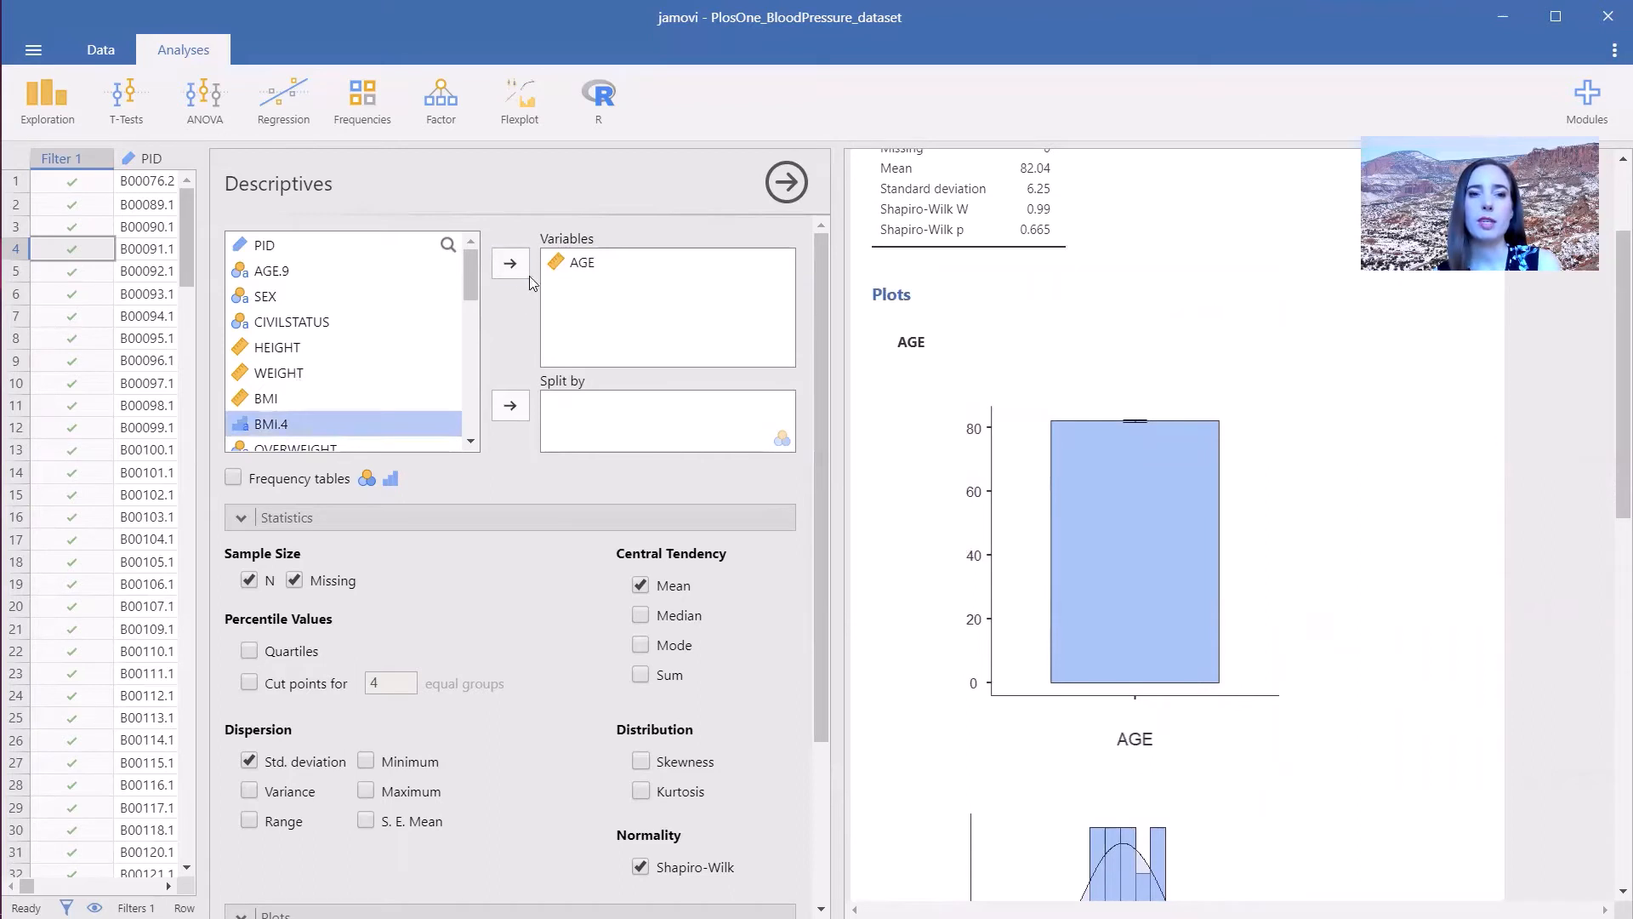
click(505, 274)
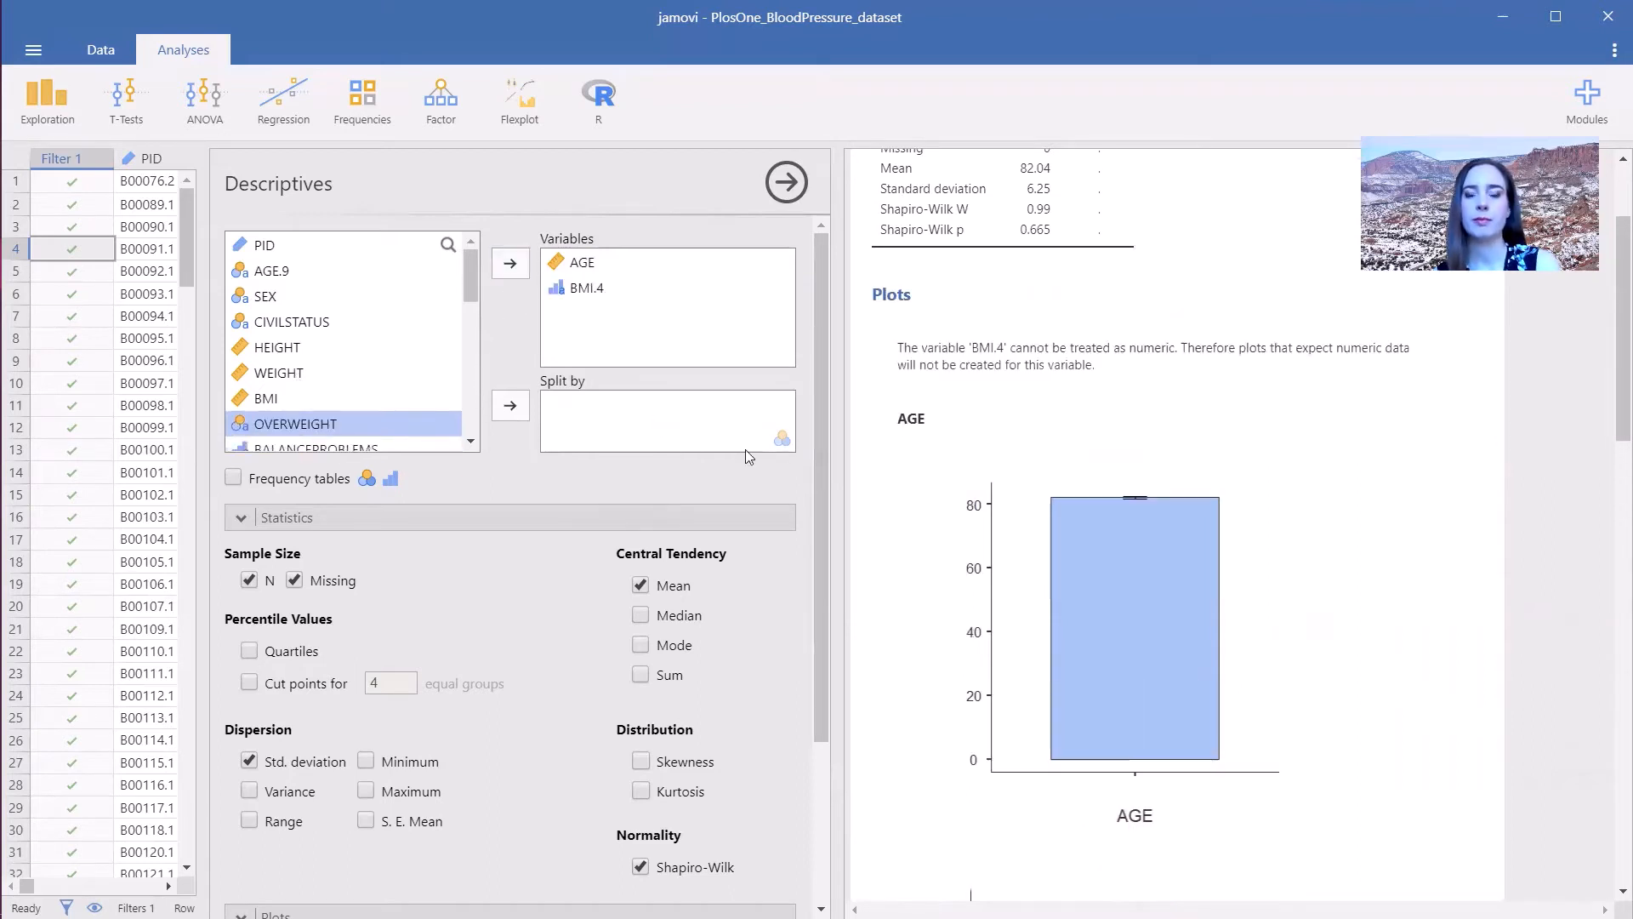
scroll(1092, 547, up, 2)
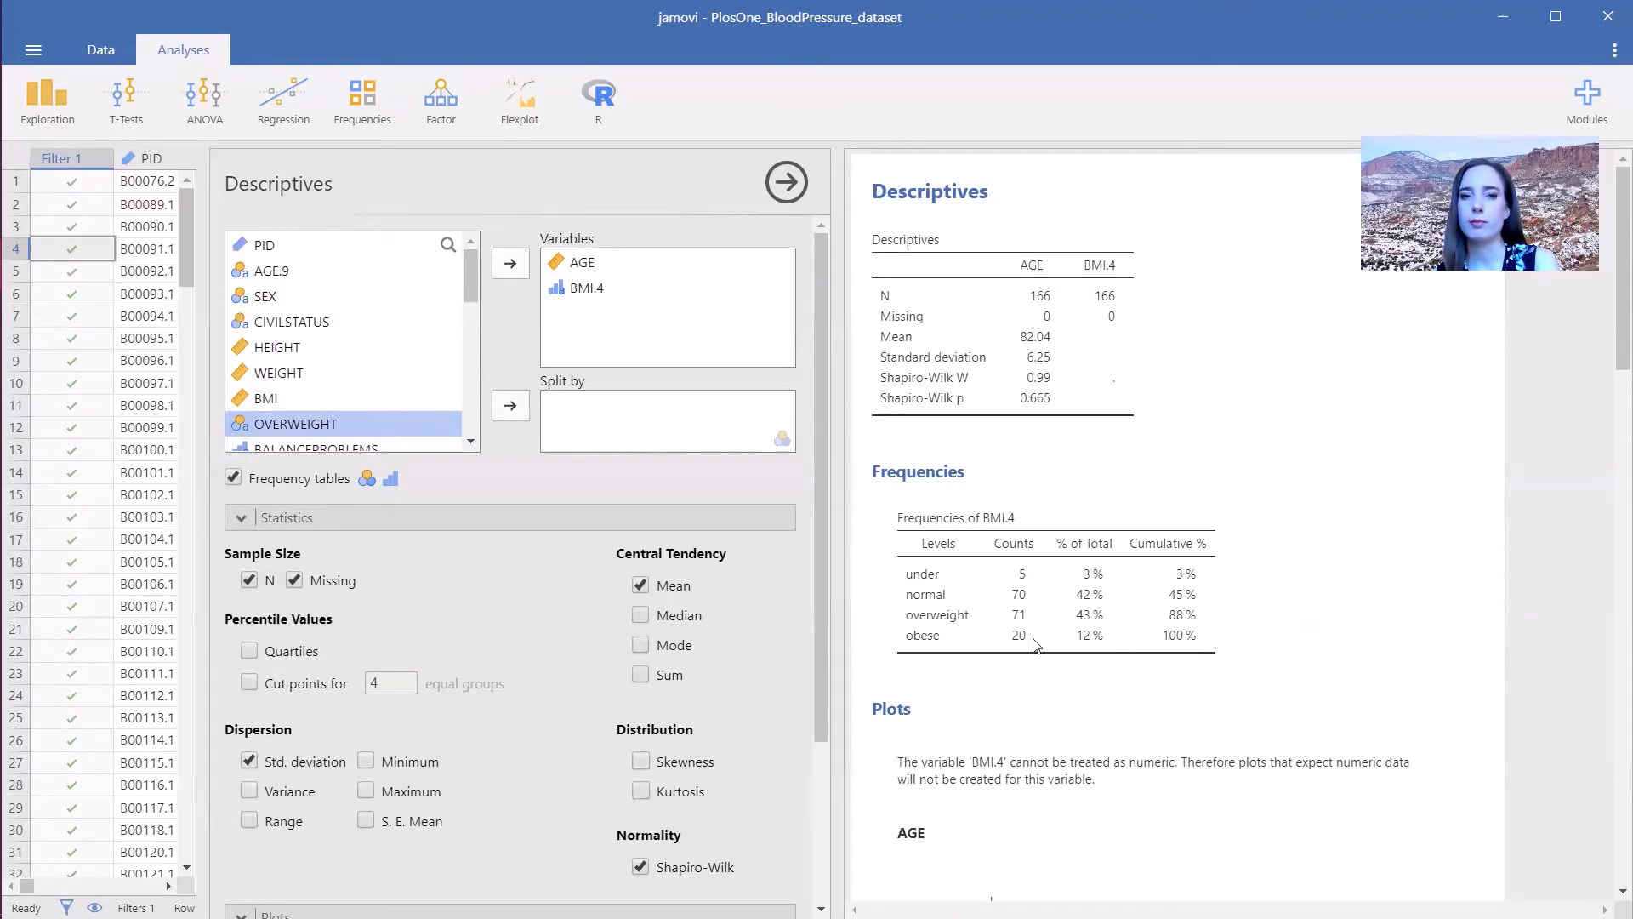
scroll(1310, 612, down, 10)
scroll(1301, 630, down, 5)
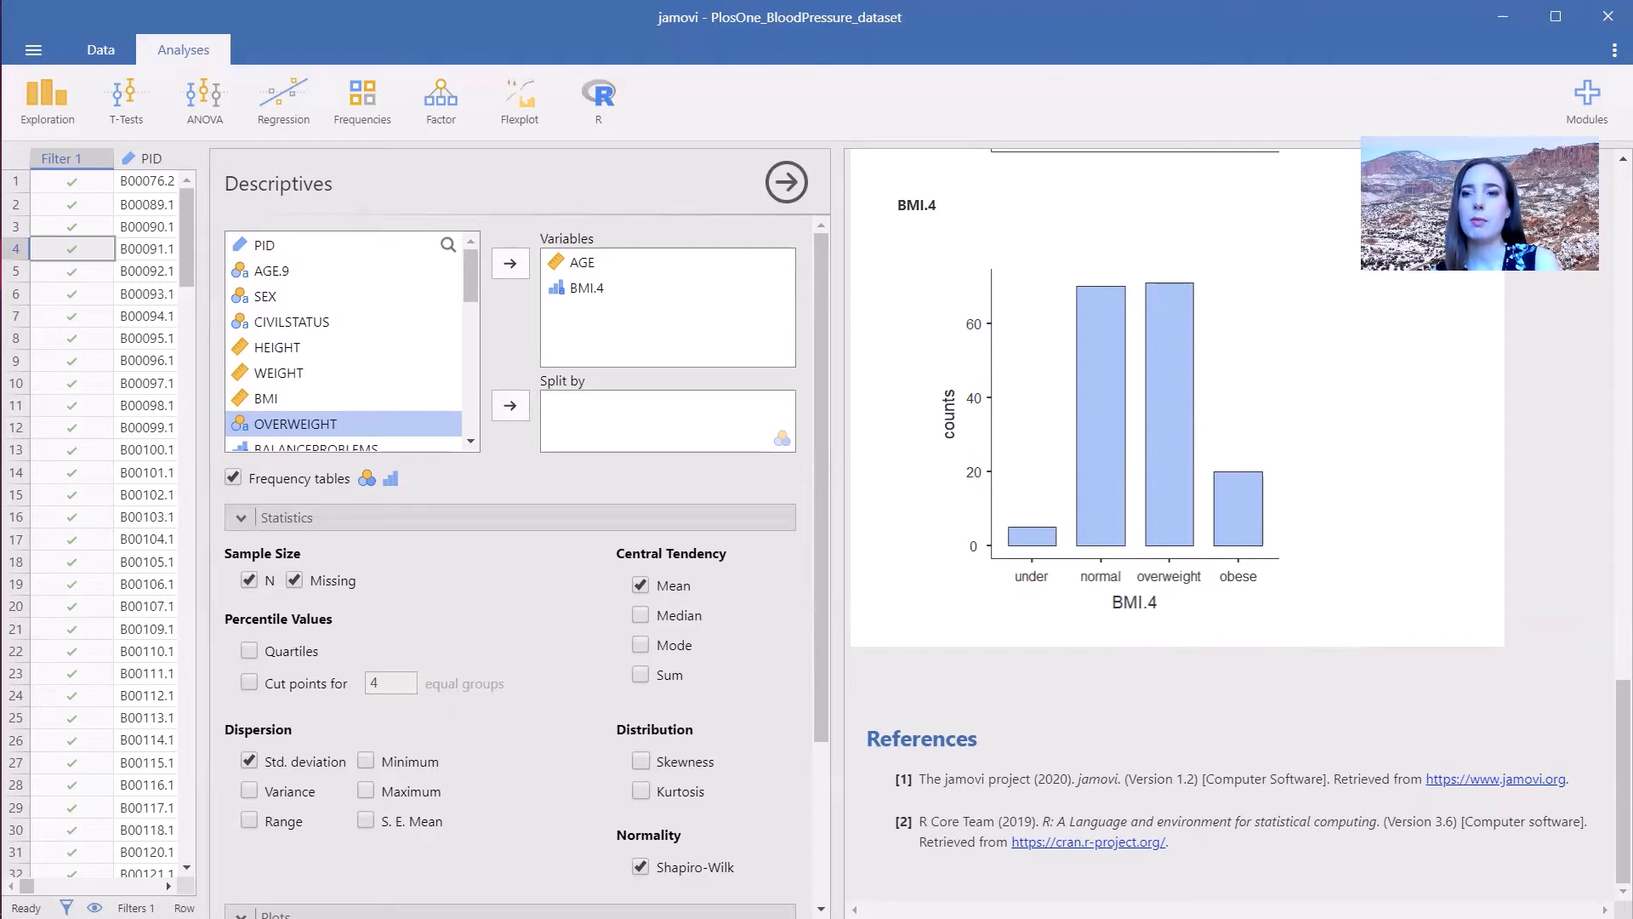
- Browse the available modules in the jamovi library
click(1587, 104)
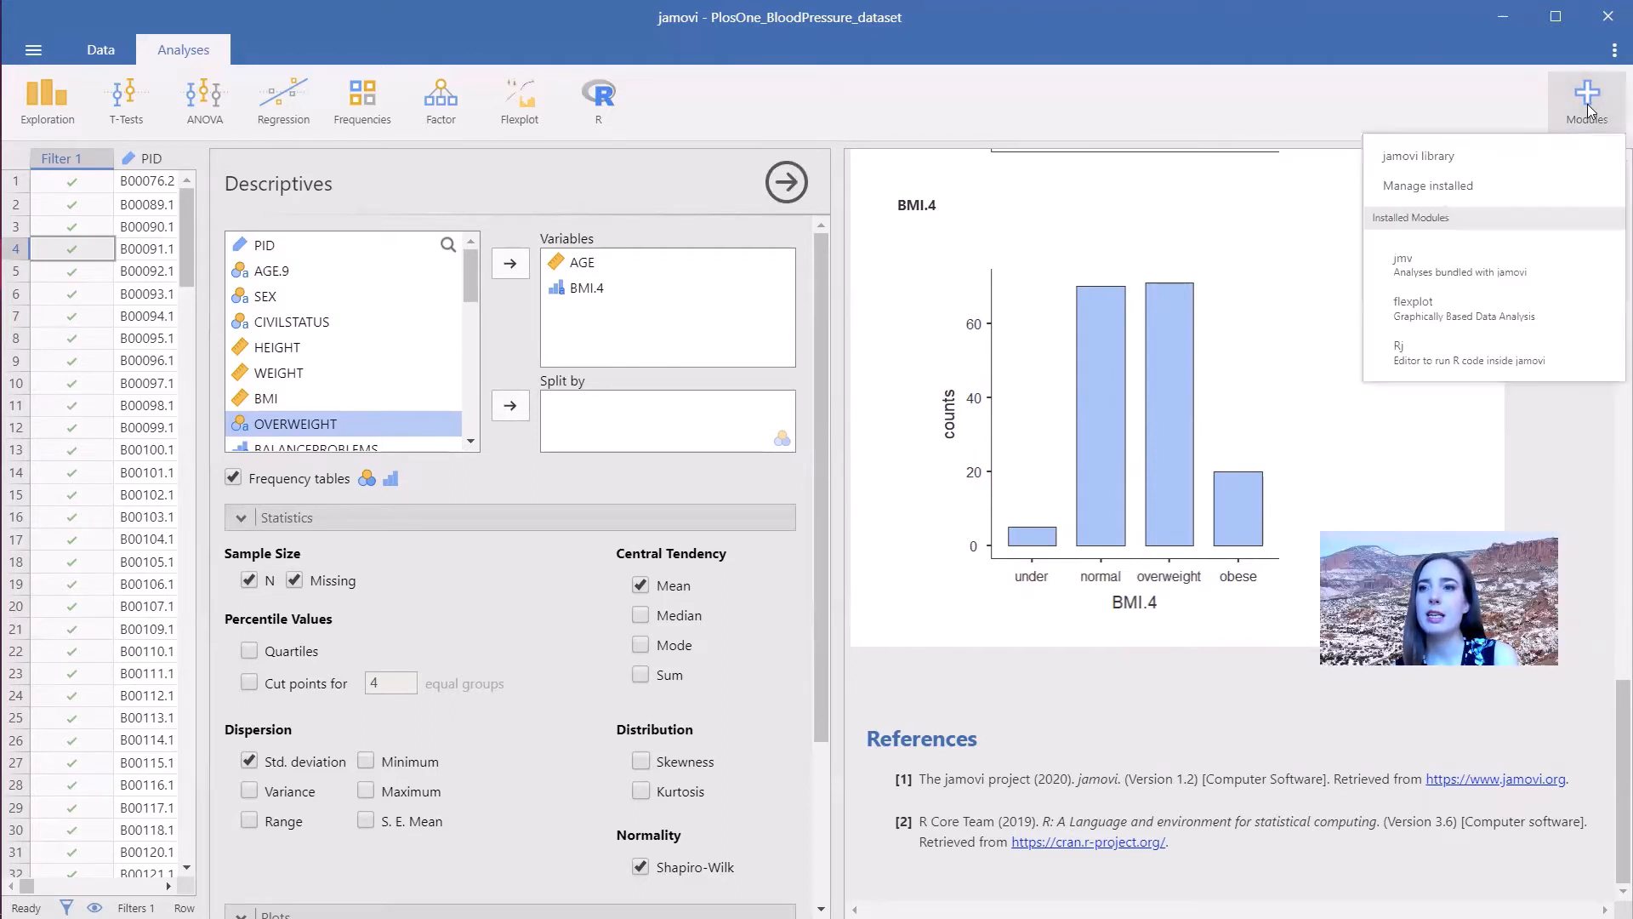
click(1407, 162)
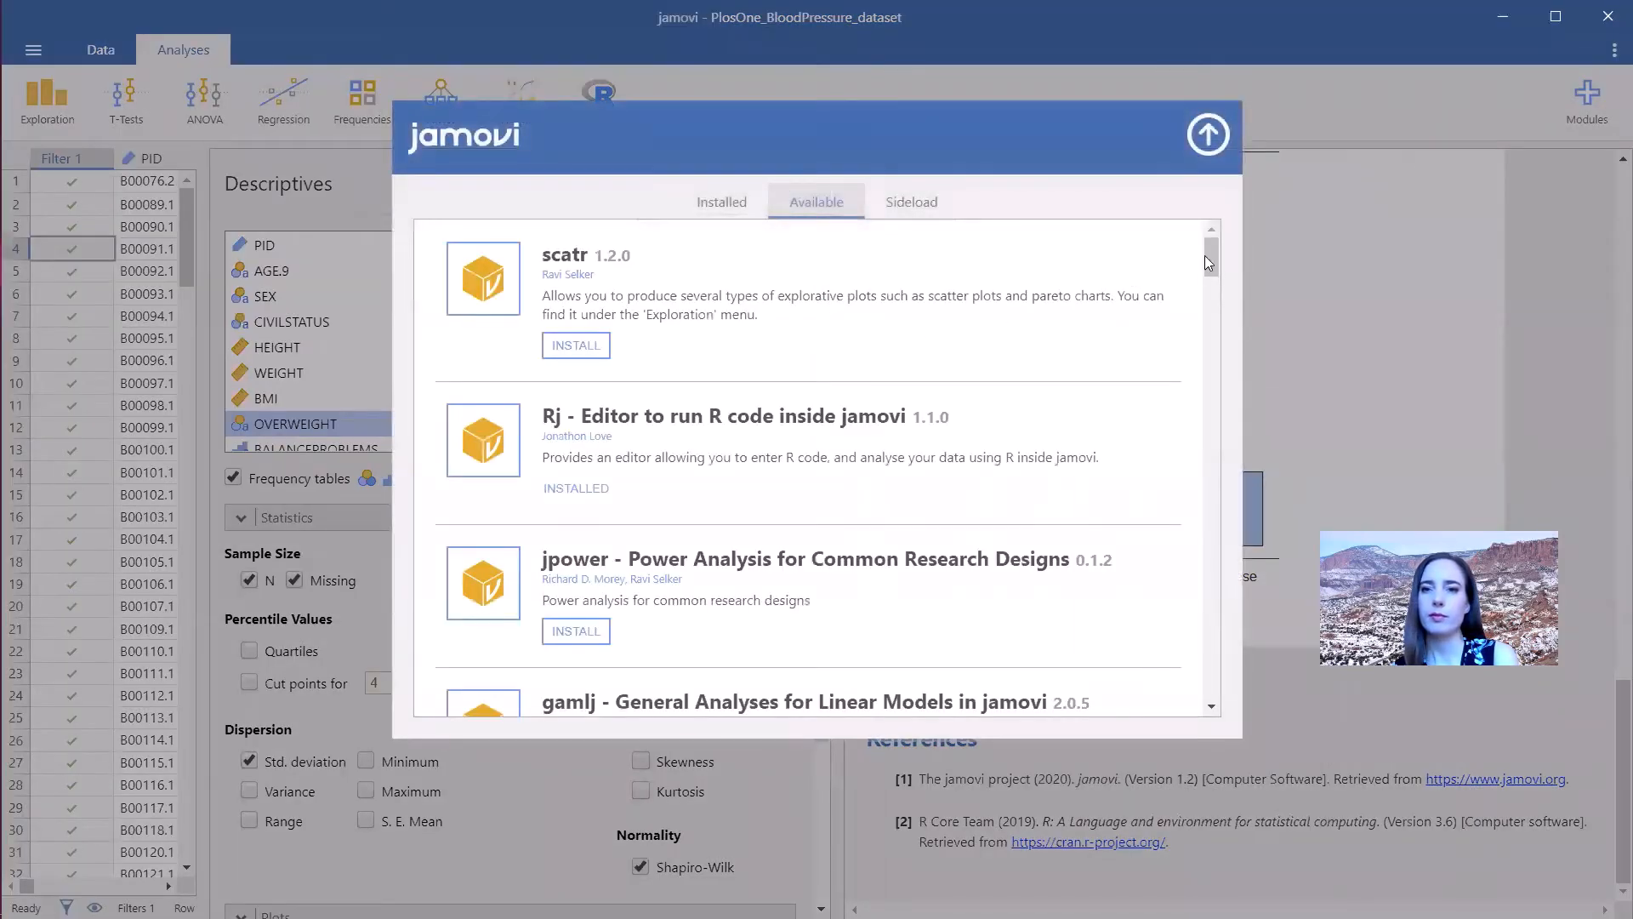
drag(1206, 255, 1175, 435)
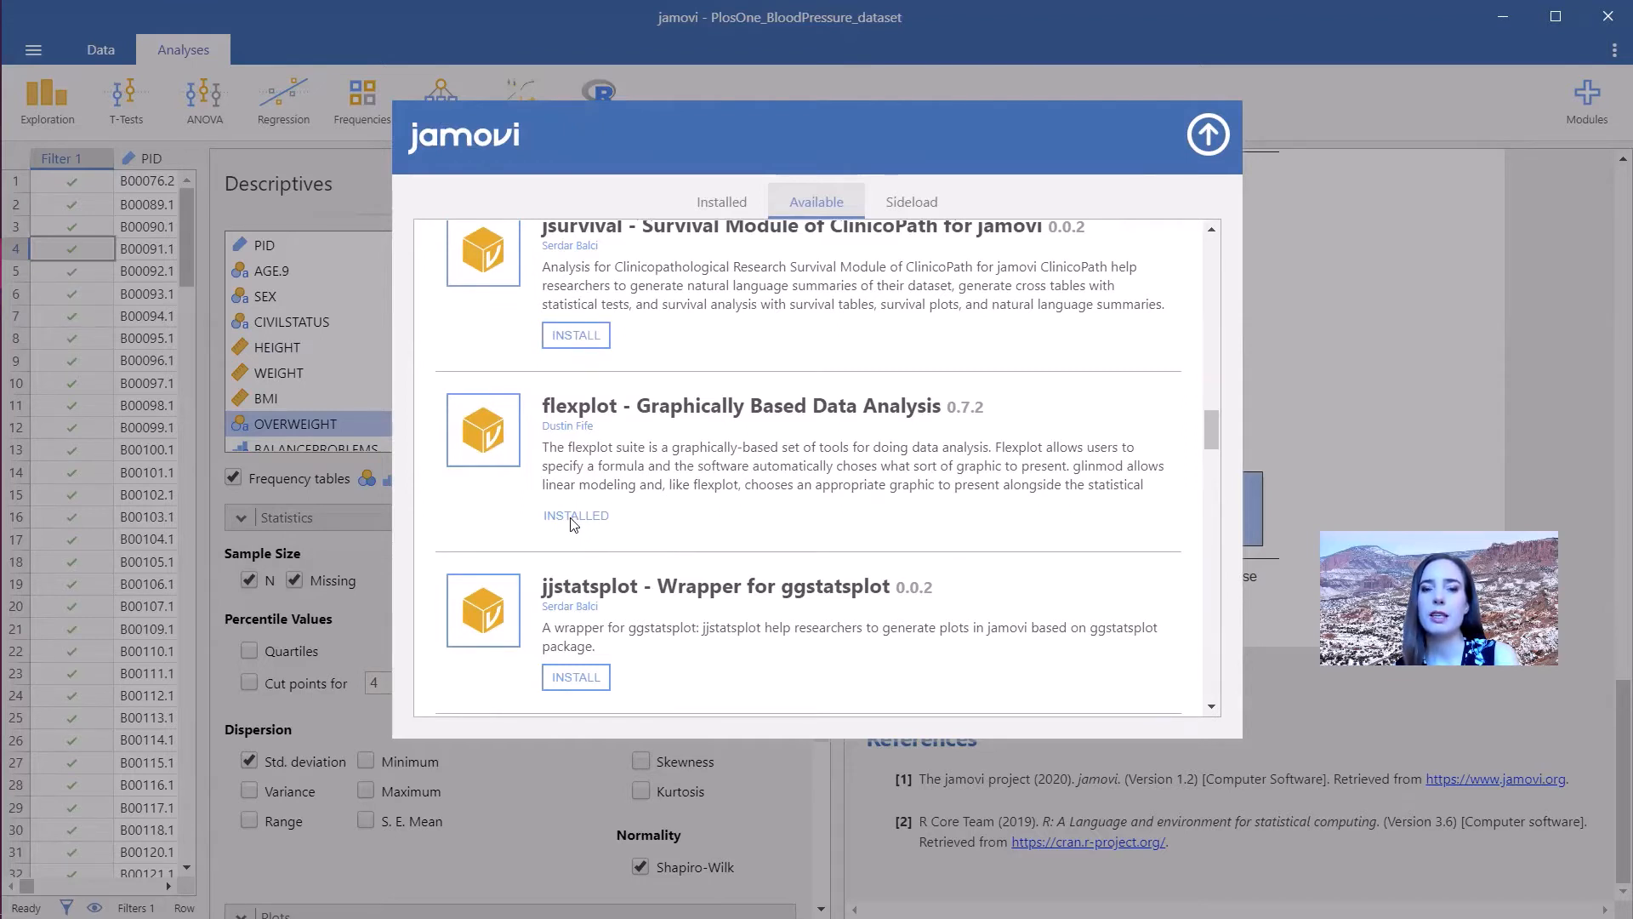
click(1208, 133)
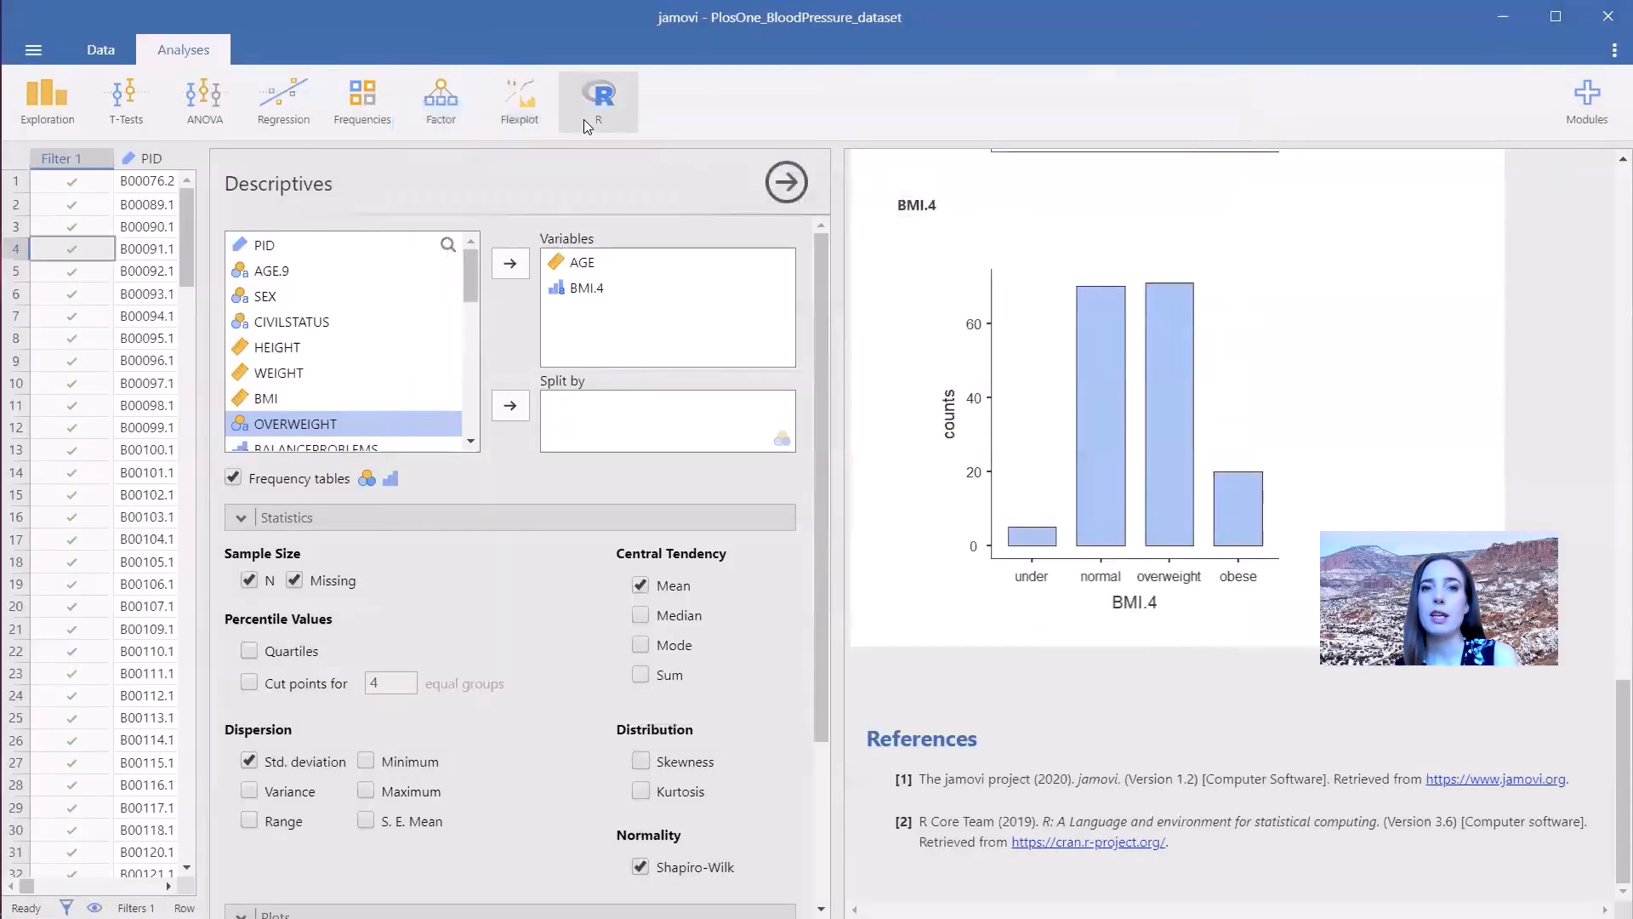
- Start a Flexplot analysis with BMI as the outcome variable
click(512, 108)
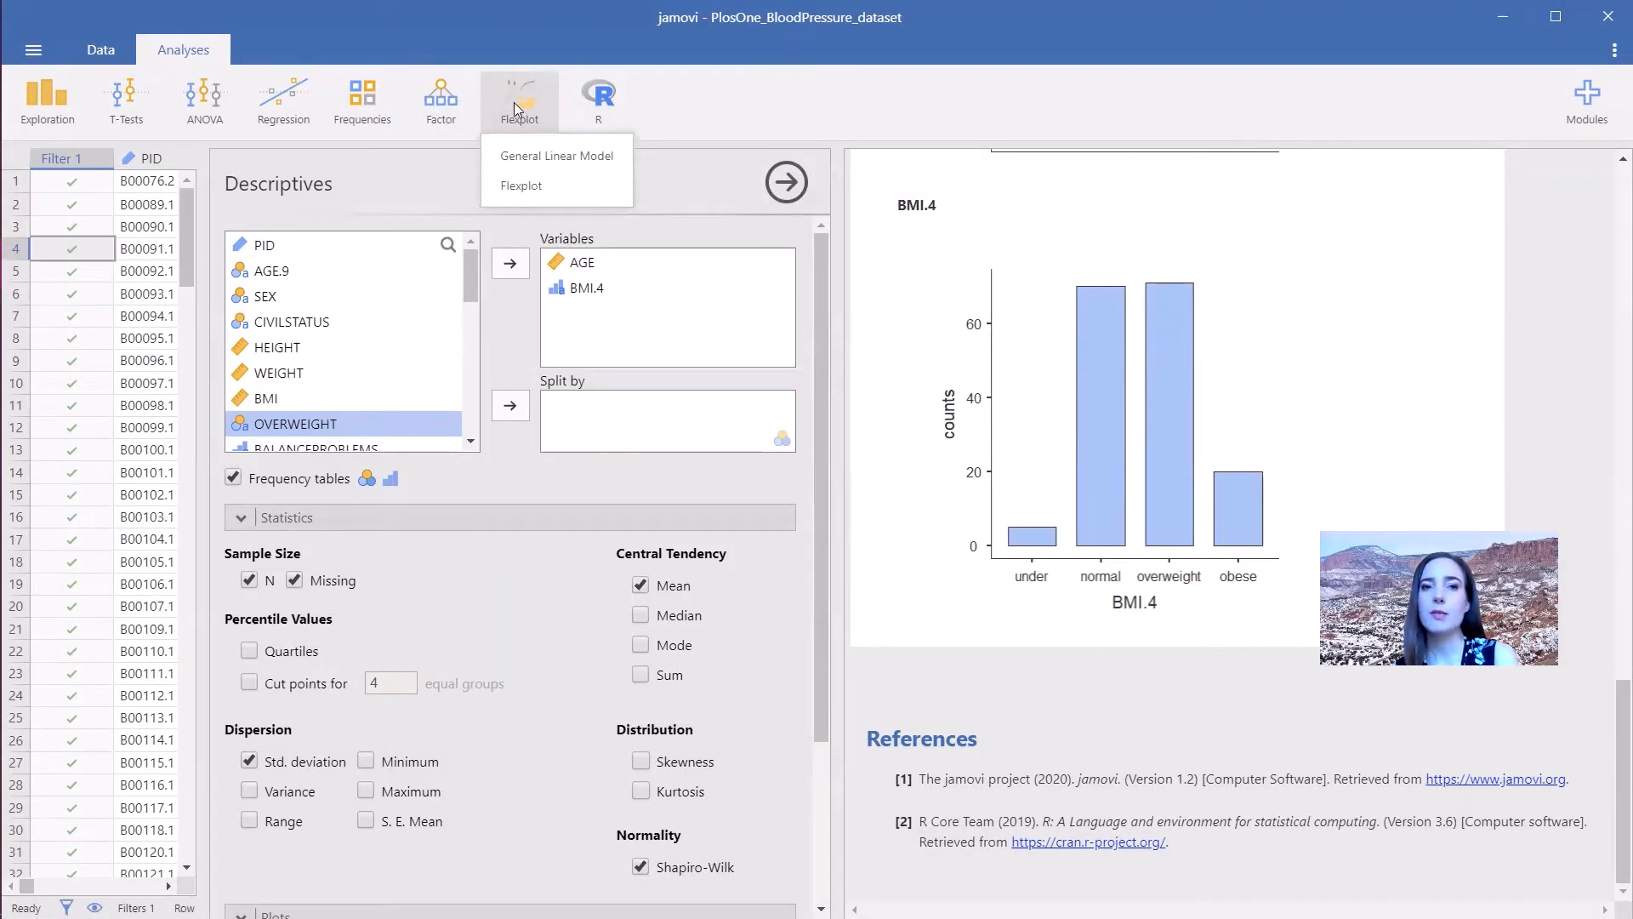
click(535, 194)
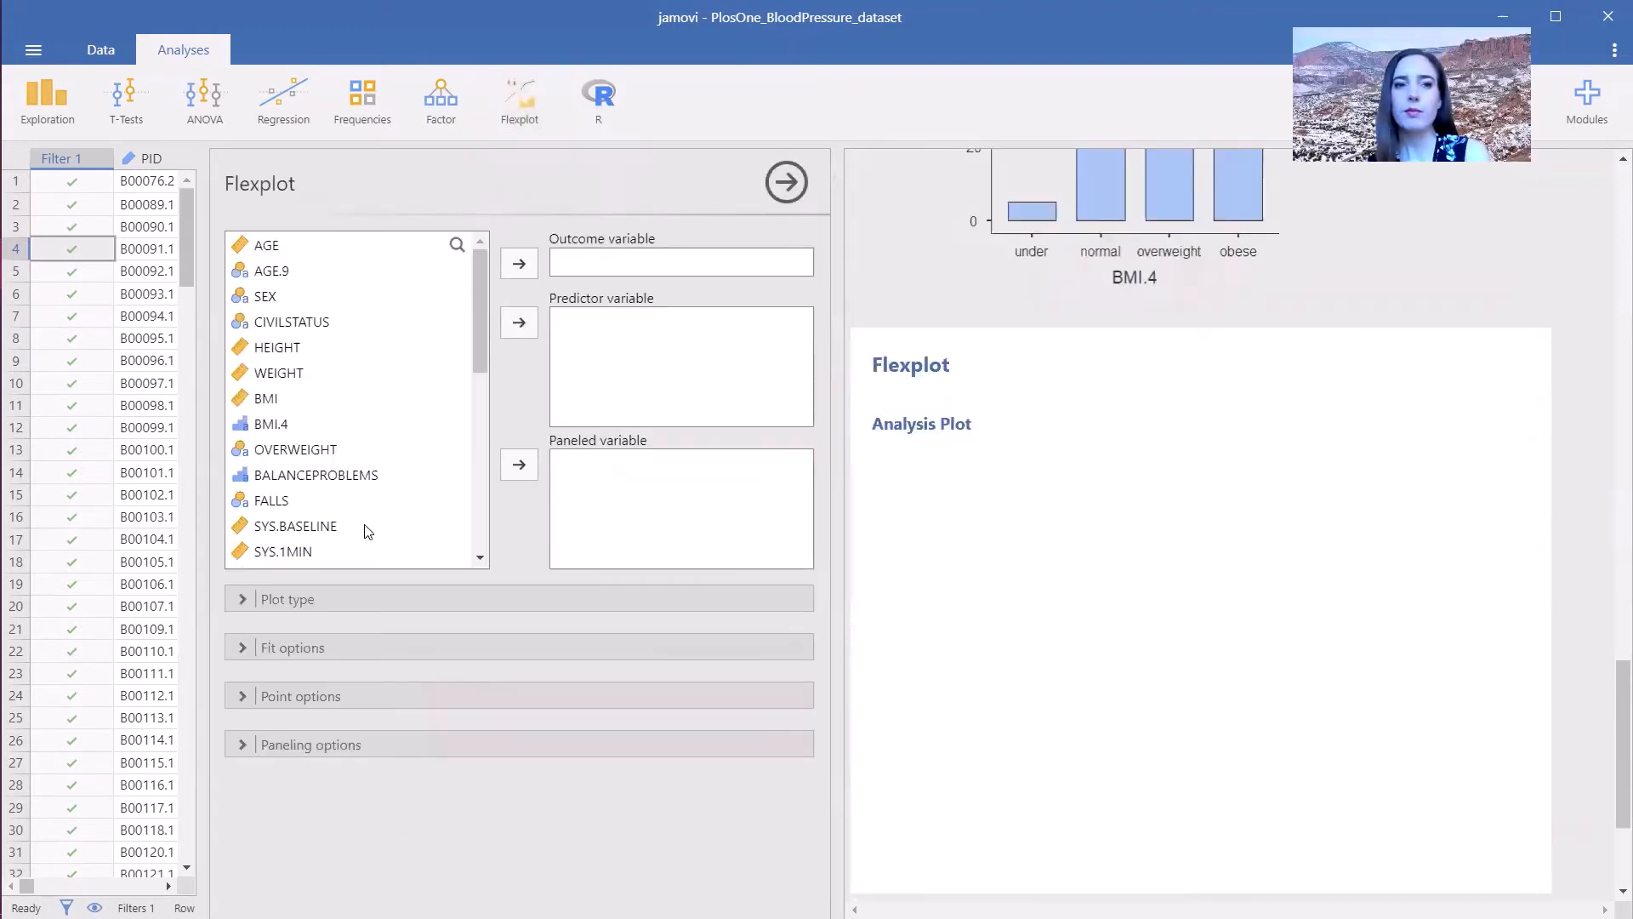
click(520, 266)
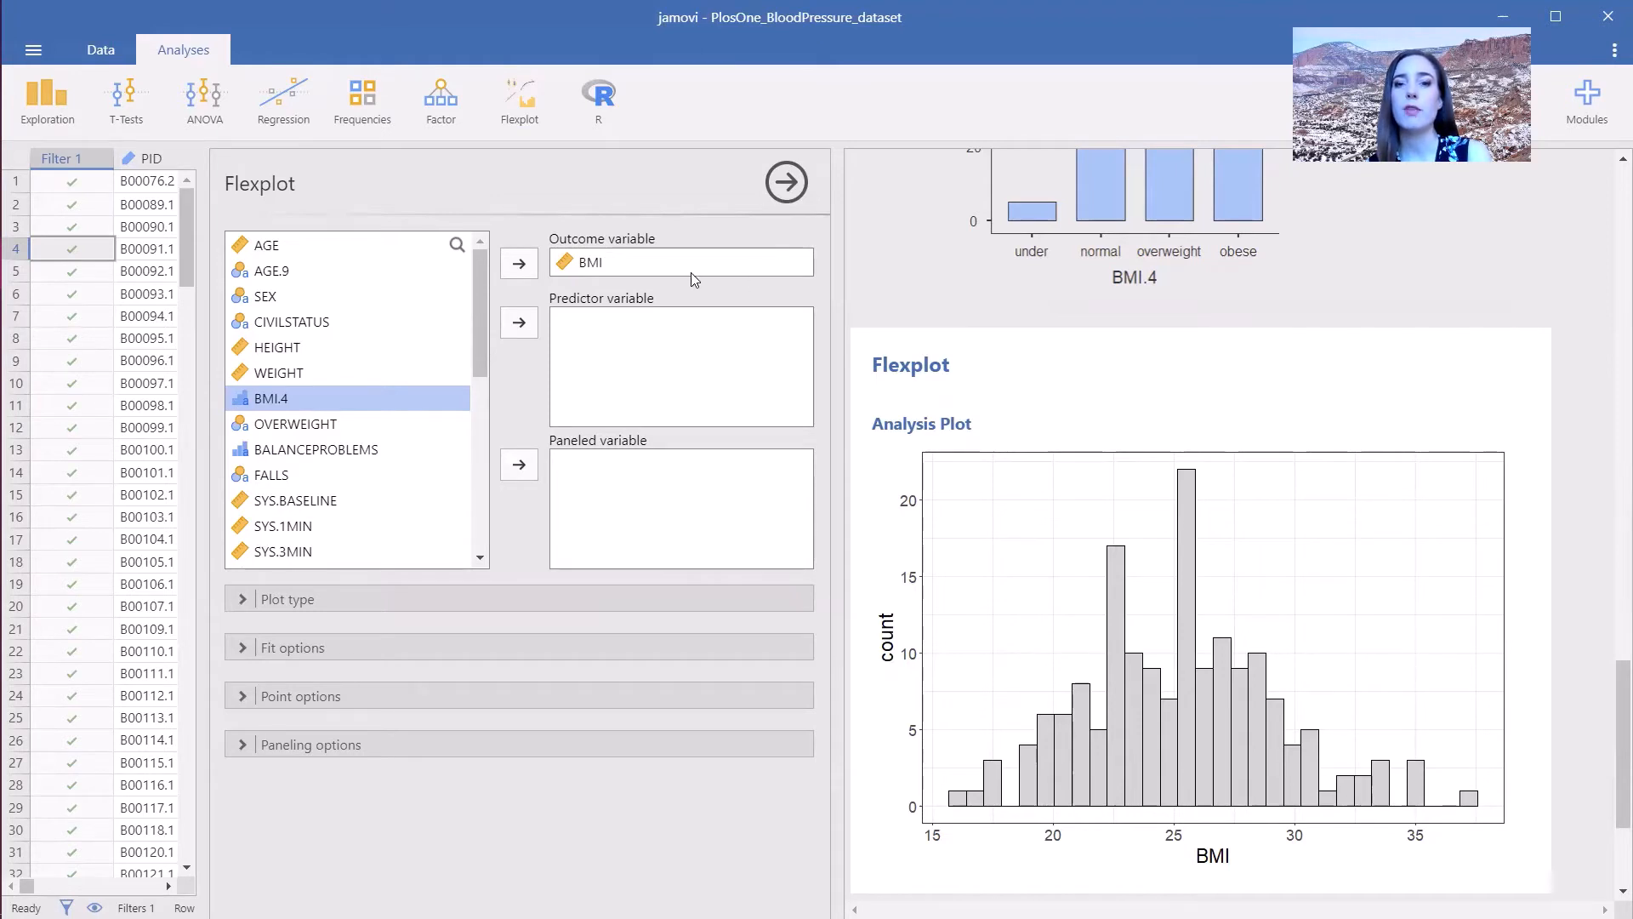
- Add AGE as the Flexplot predictor variable and SEX as the paneled variable
click(297, 245)
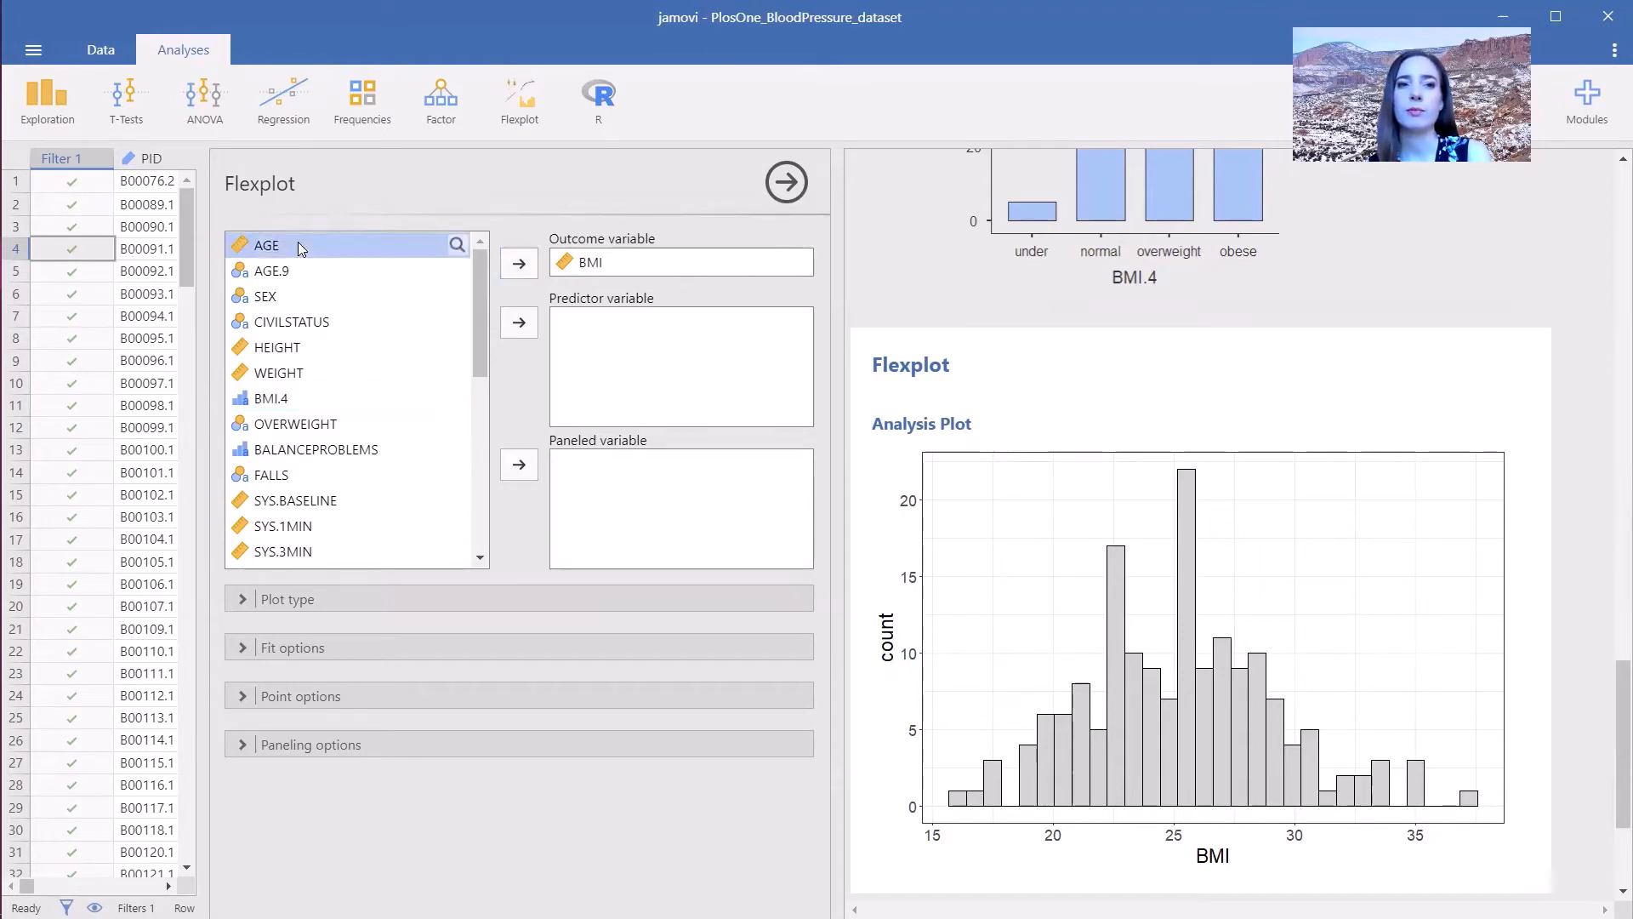
click(518, 323)
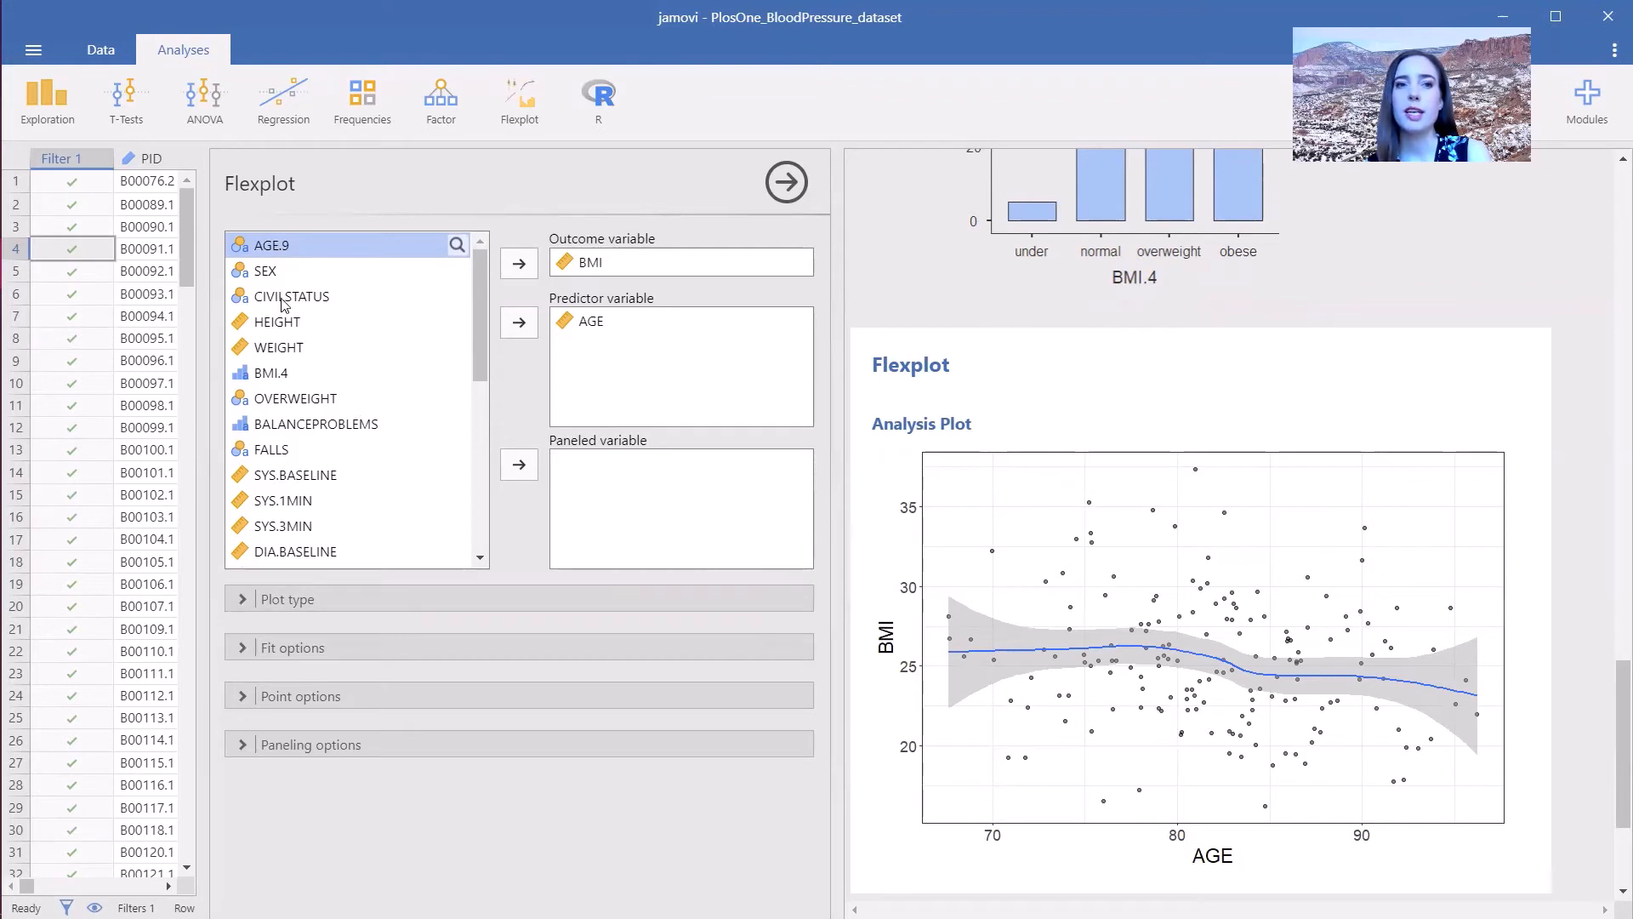
click(273, 274)
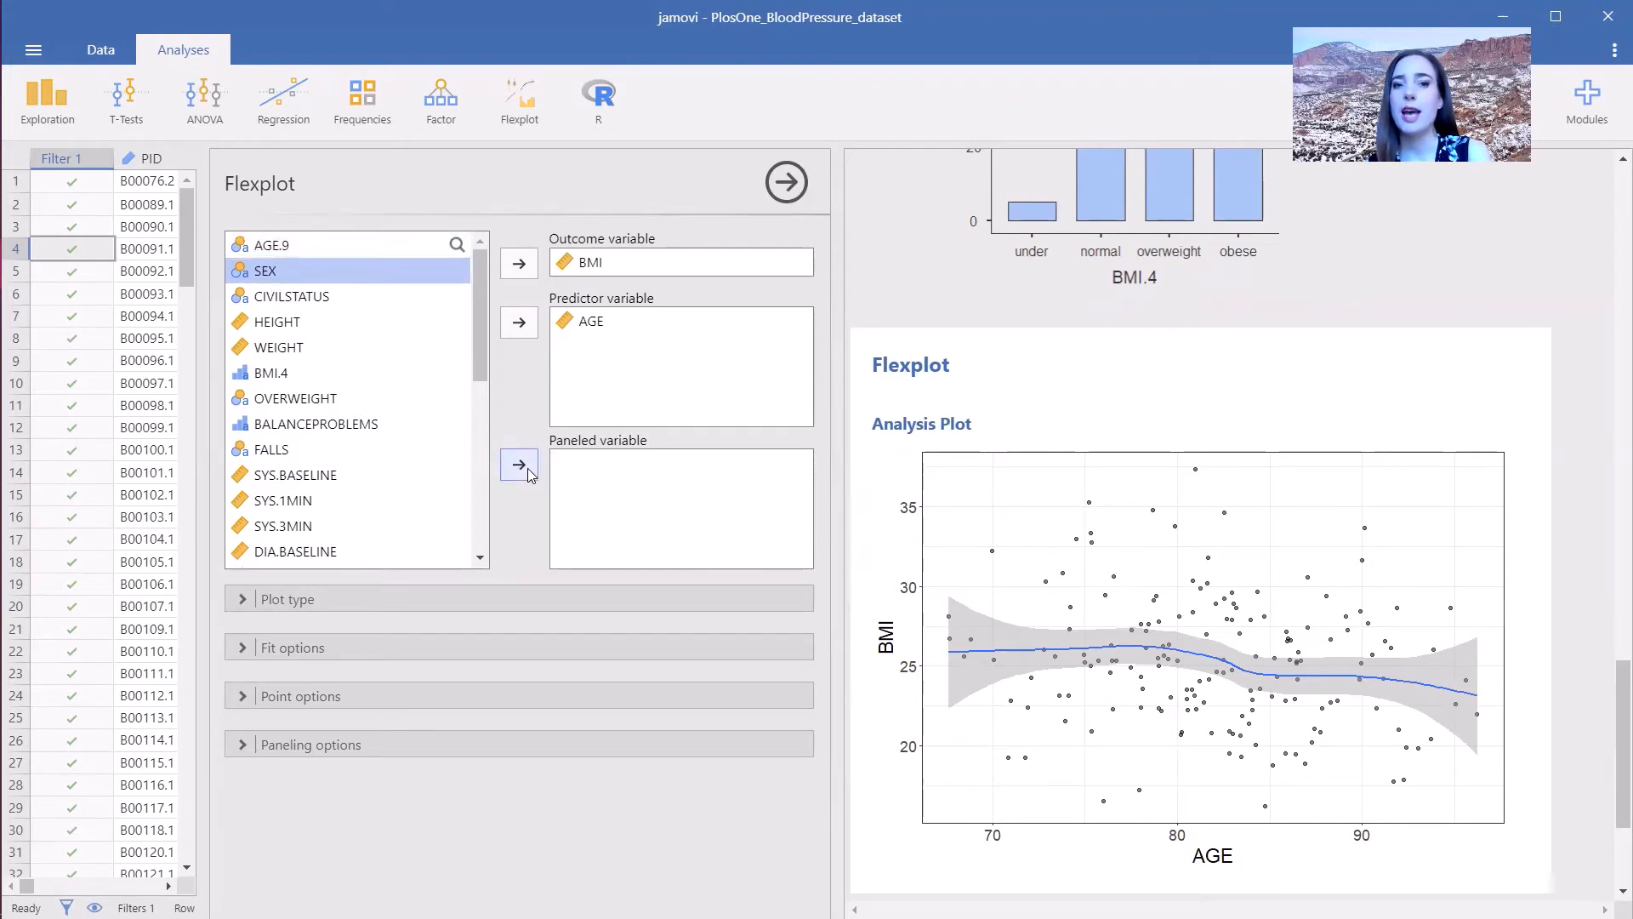
click(527, 468)
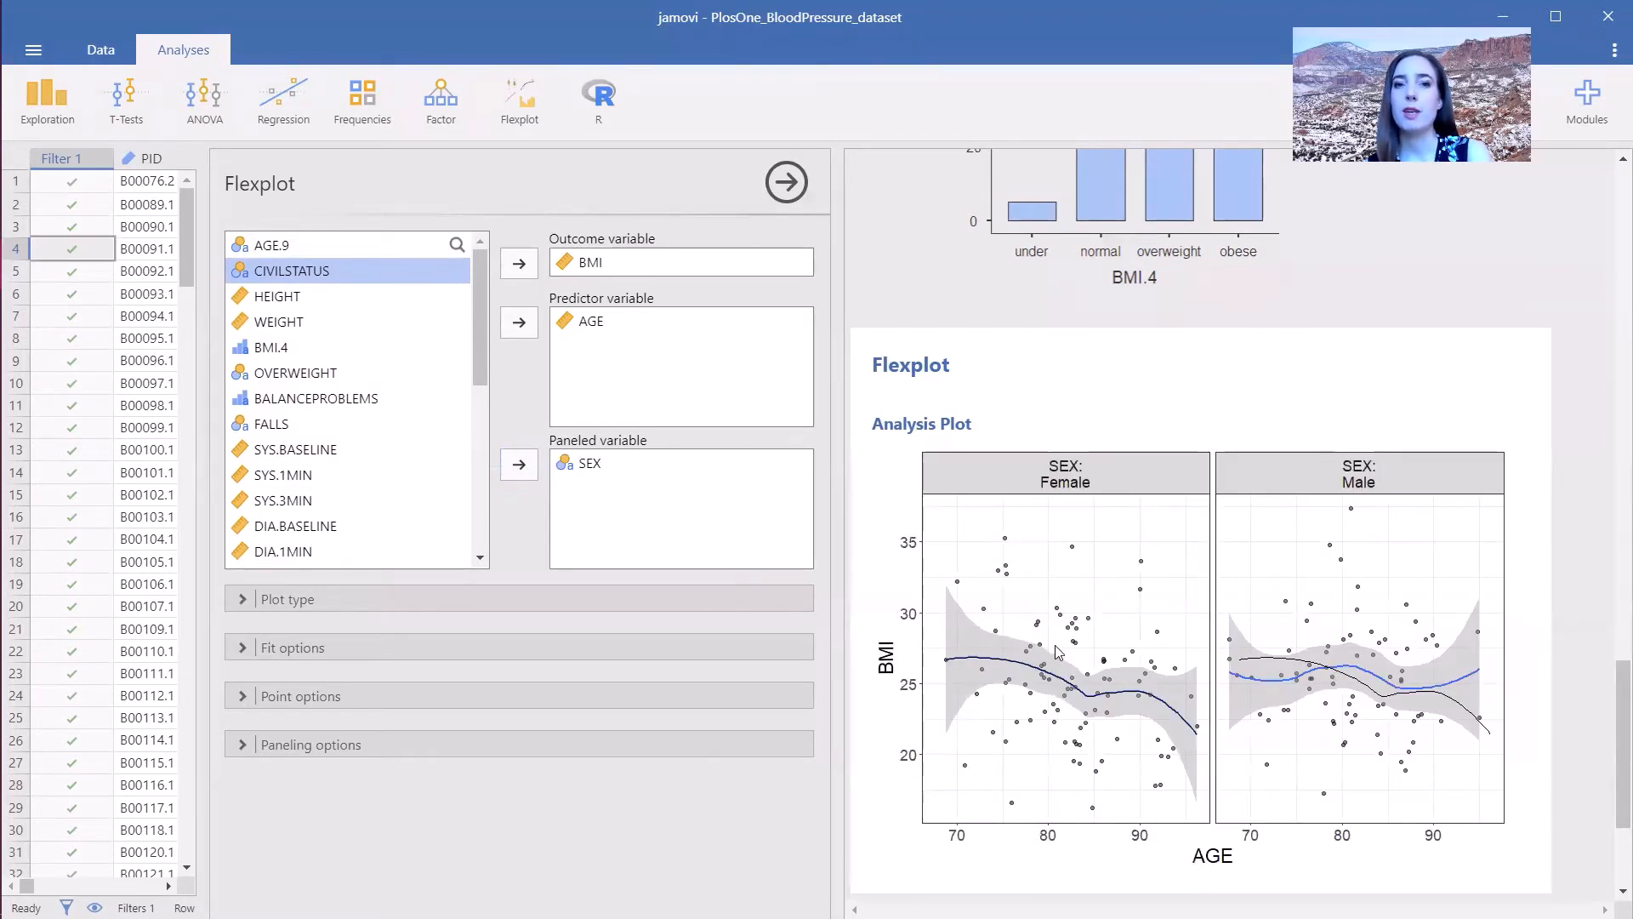
- Clear all Flexplot variables and set BALANCEPROBLEMS as the only outcome variable
click(595, 464)
click(519, 463)
click(593, 321)
click(519, 323)
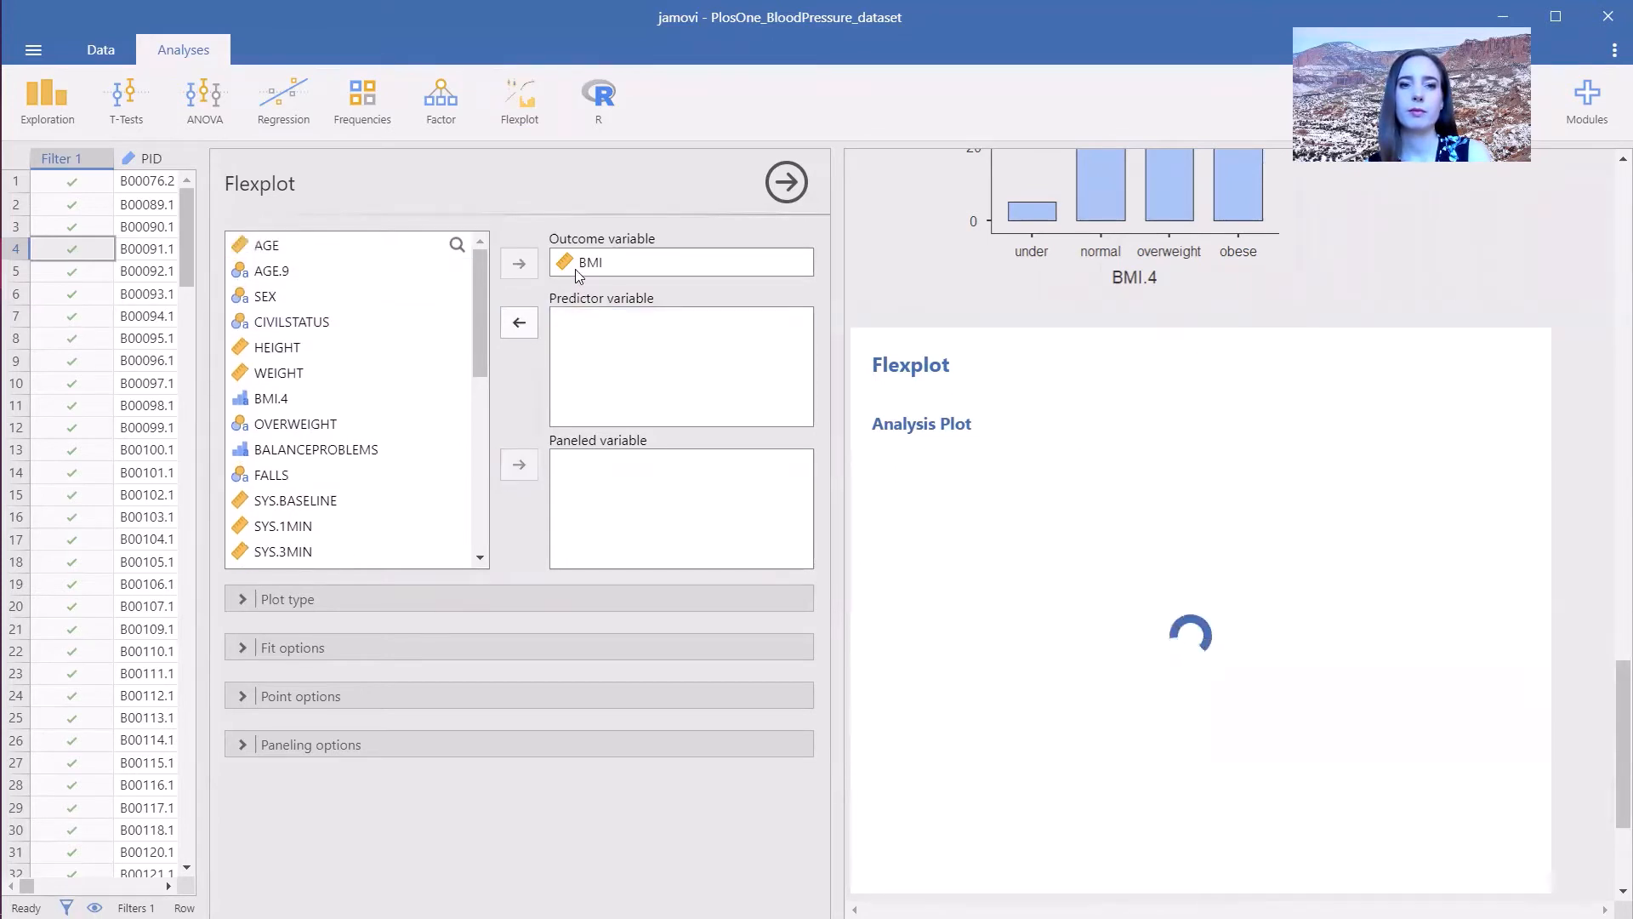
click(577, 270)
click(520, 264)
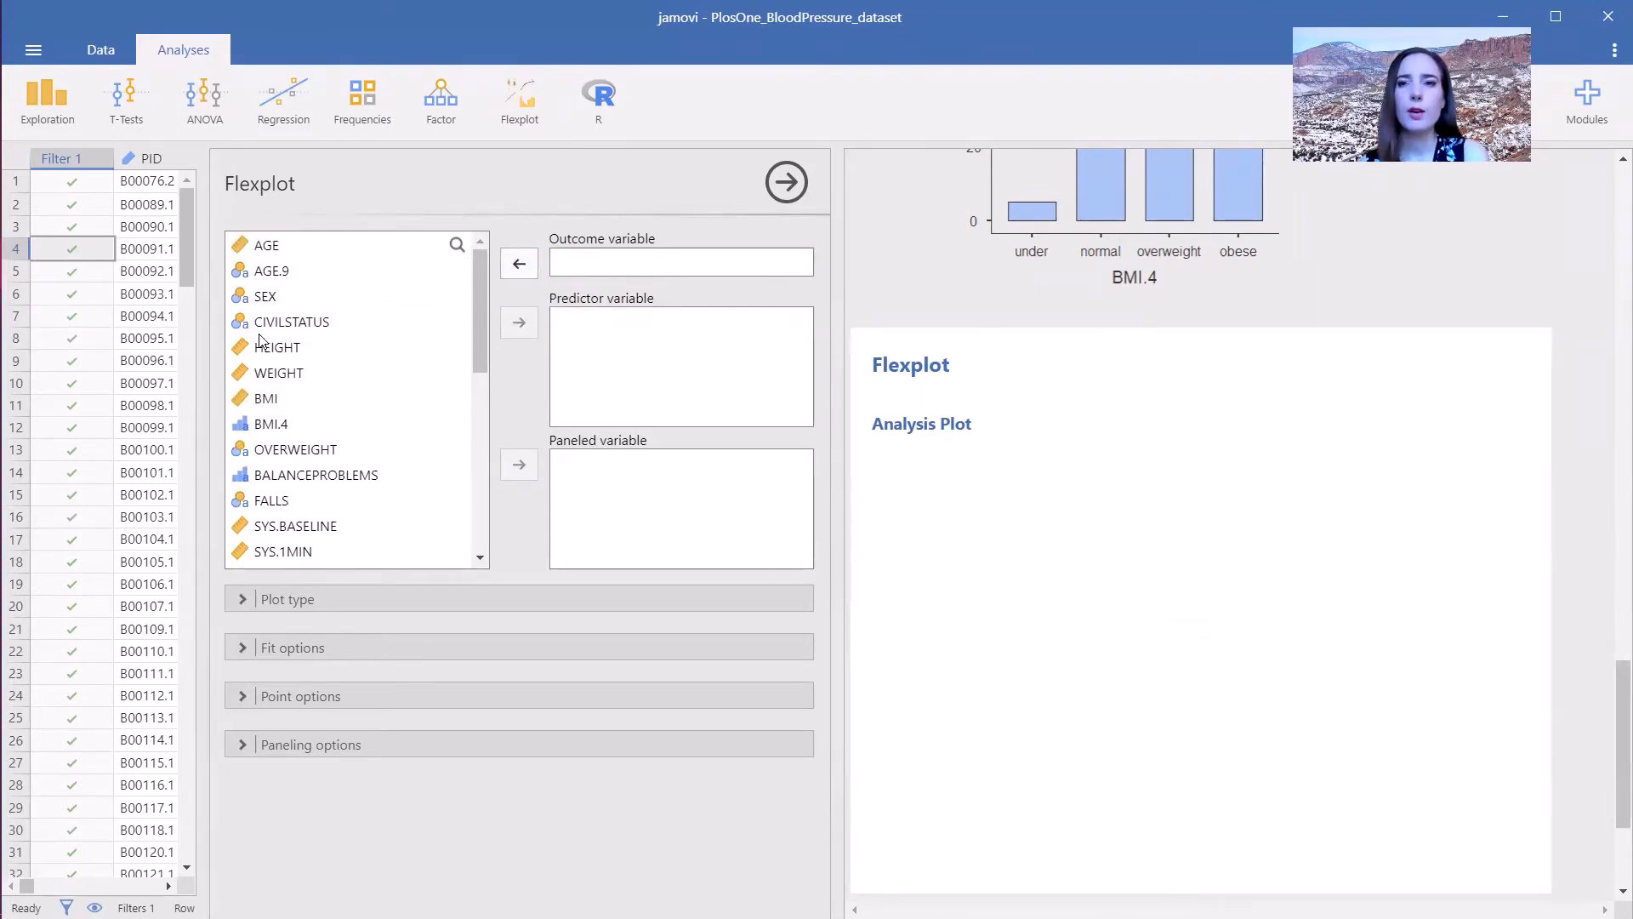
click(315, 474)
click(519, 265)
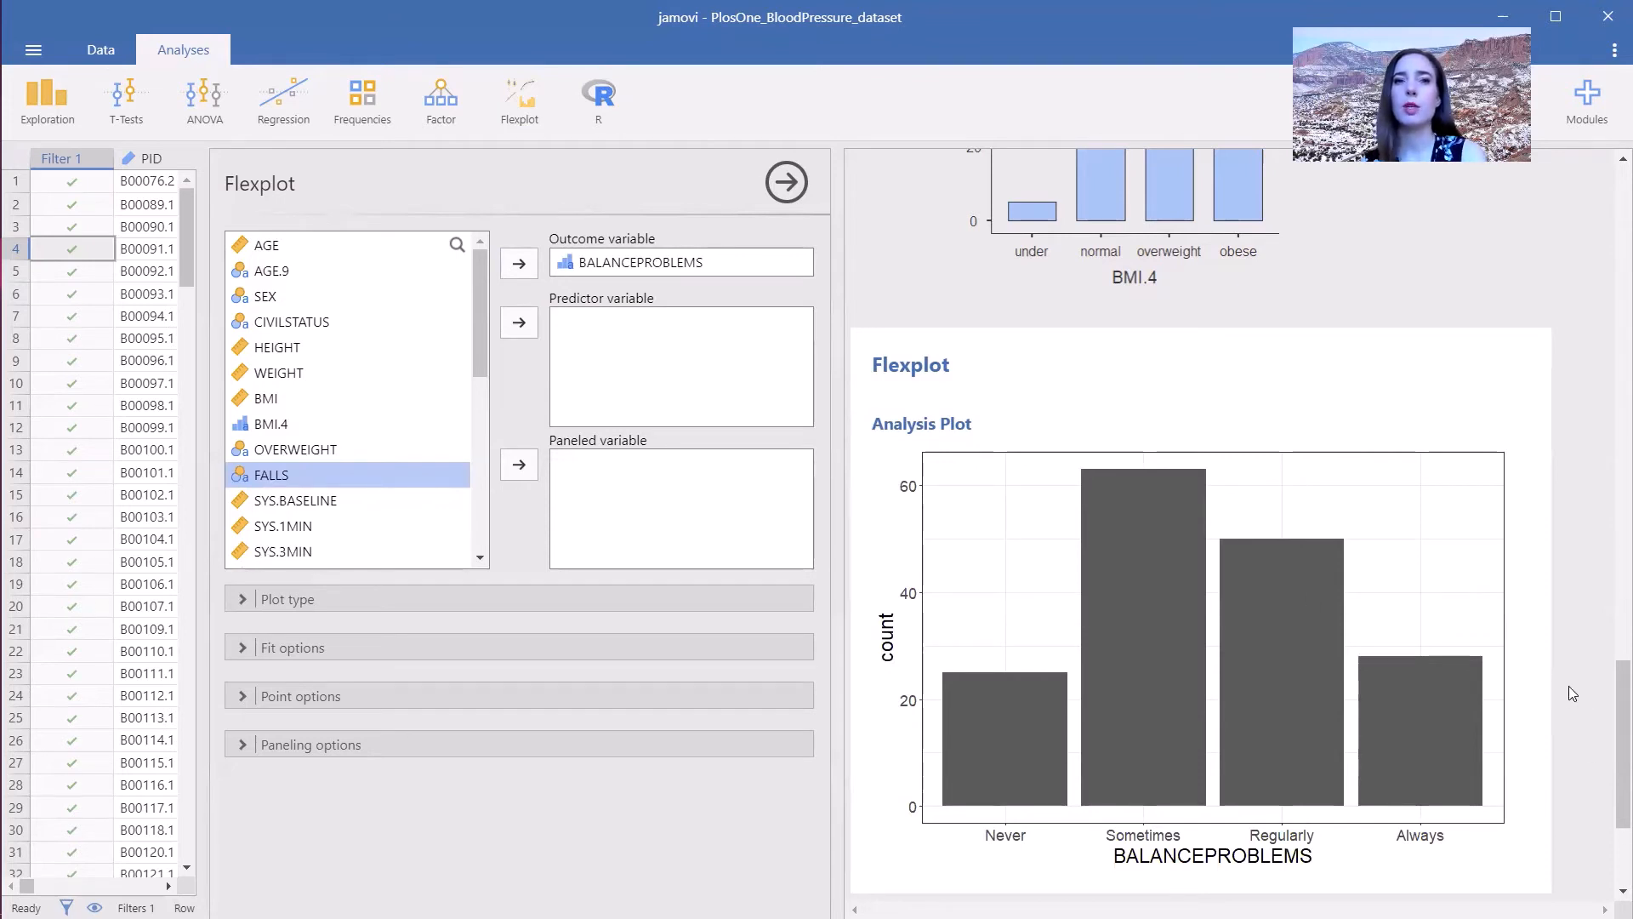
- Start a One Sample T-Test with BMI as the dependent variable
click(119, 106)
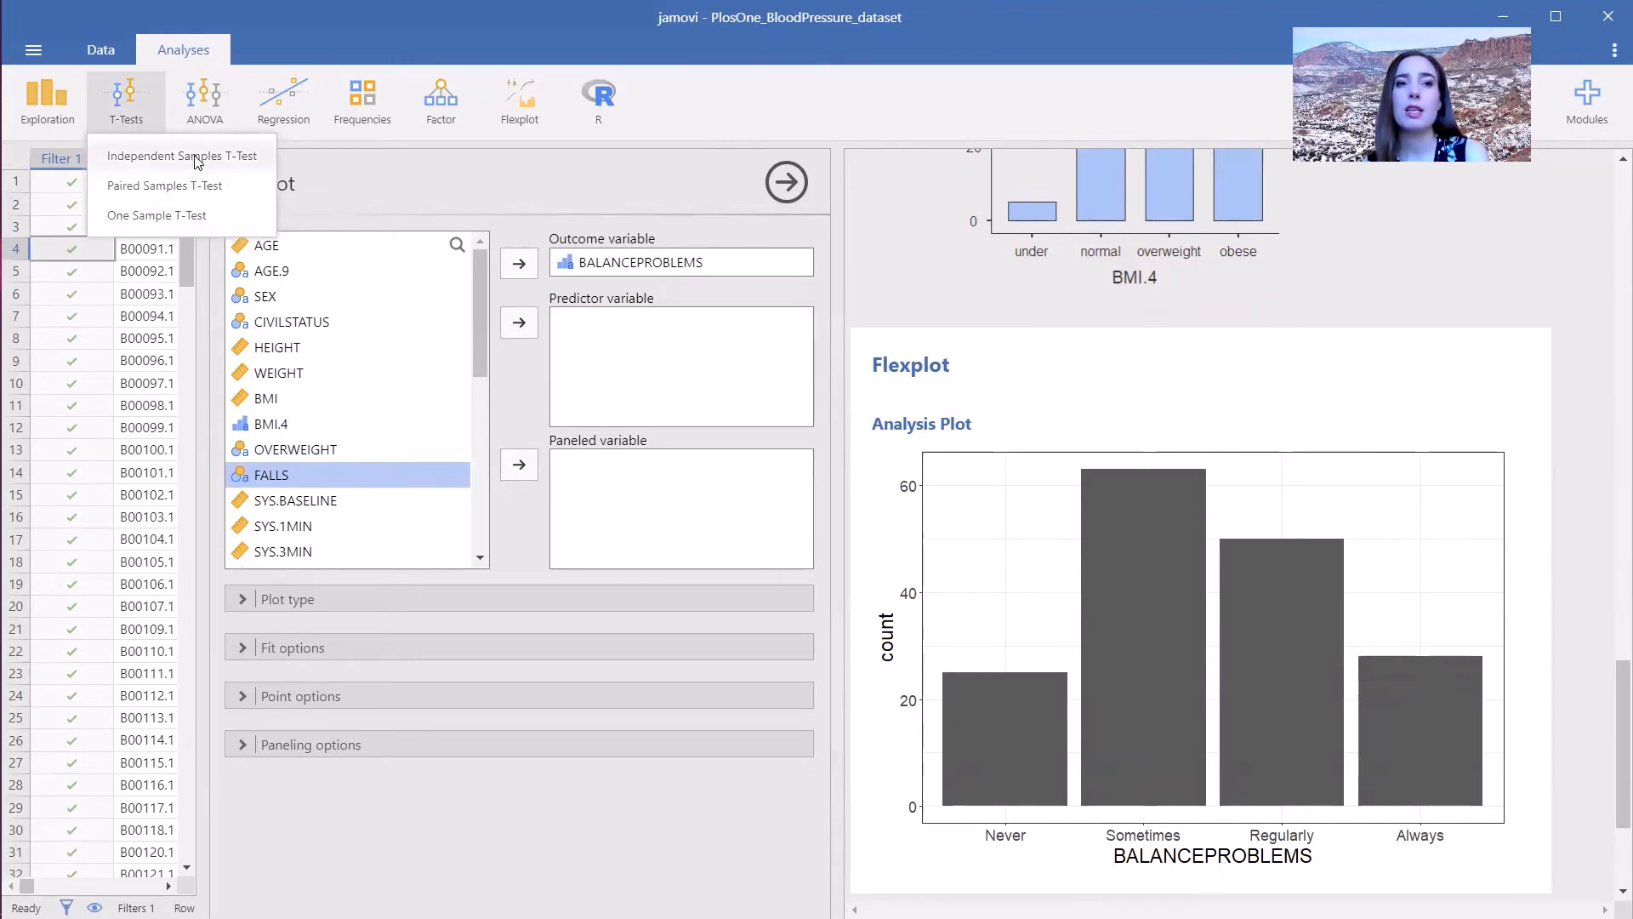
click(180, 220)
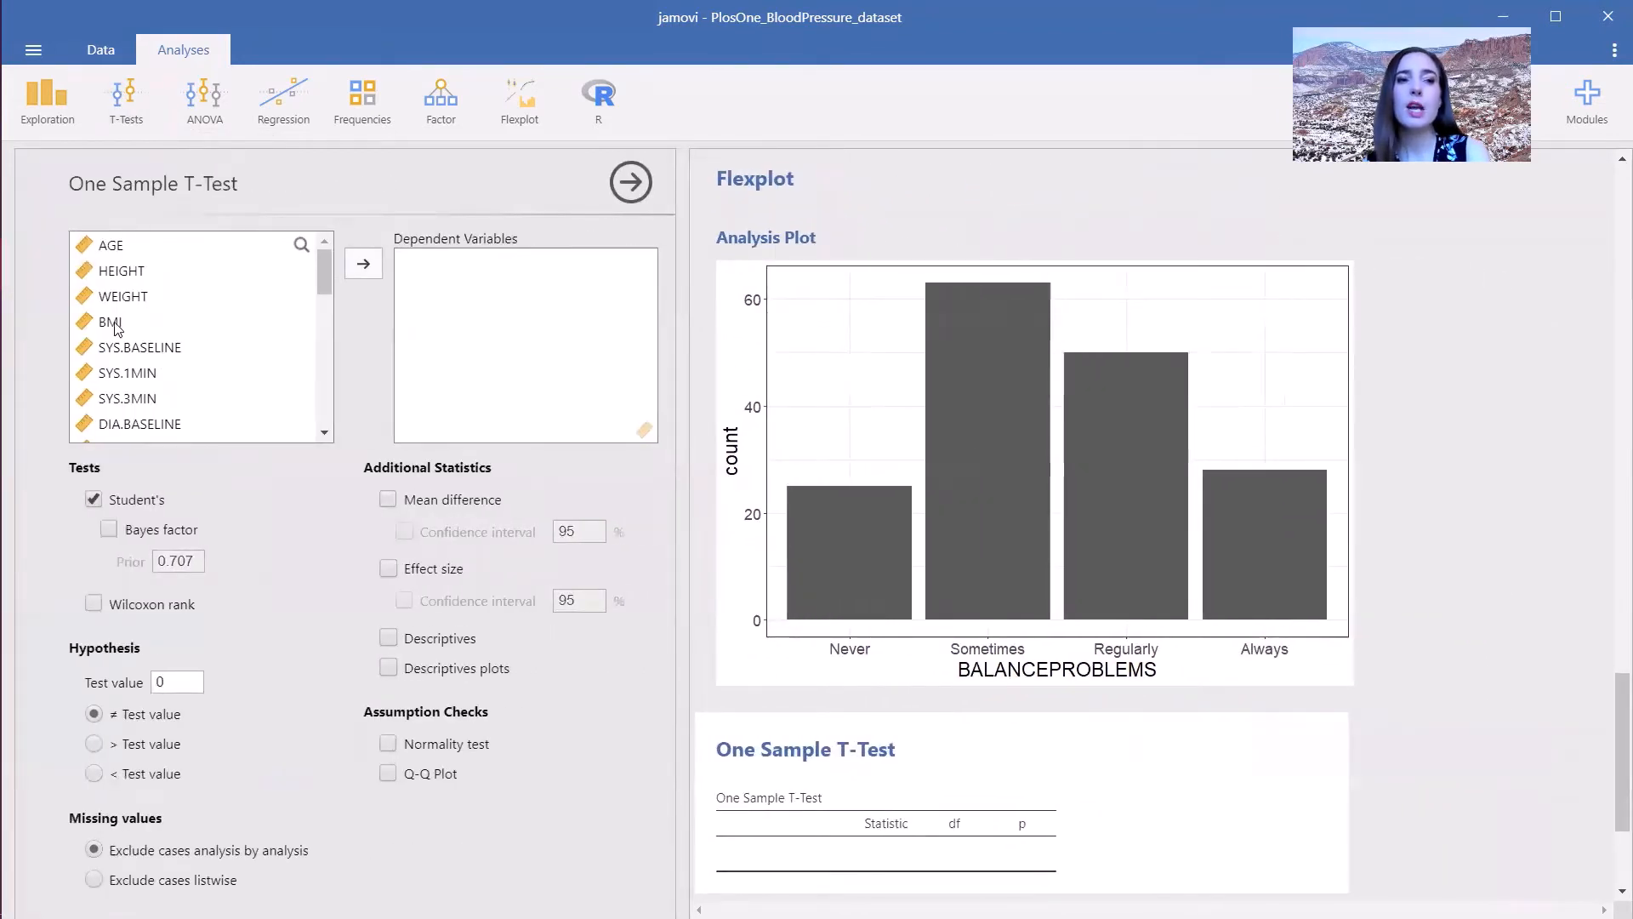
click(113, 325)
click(360, 265)
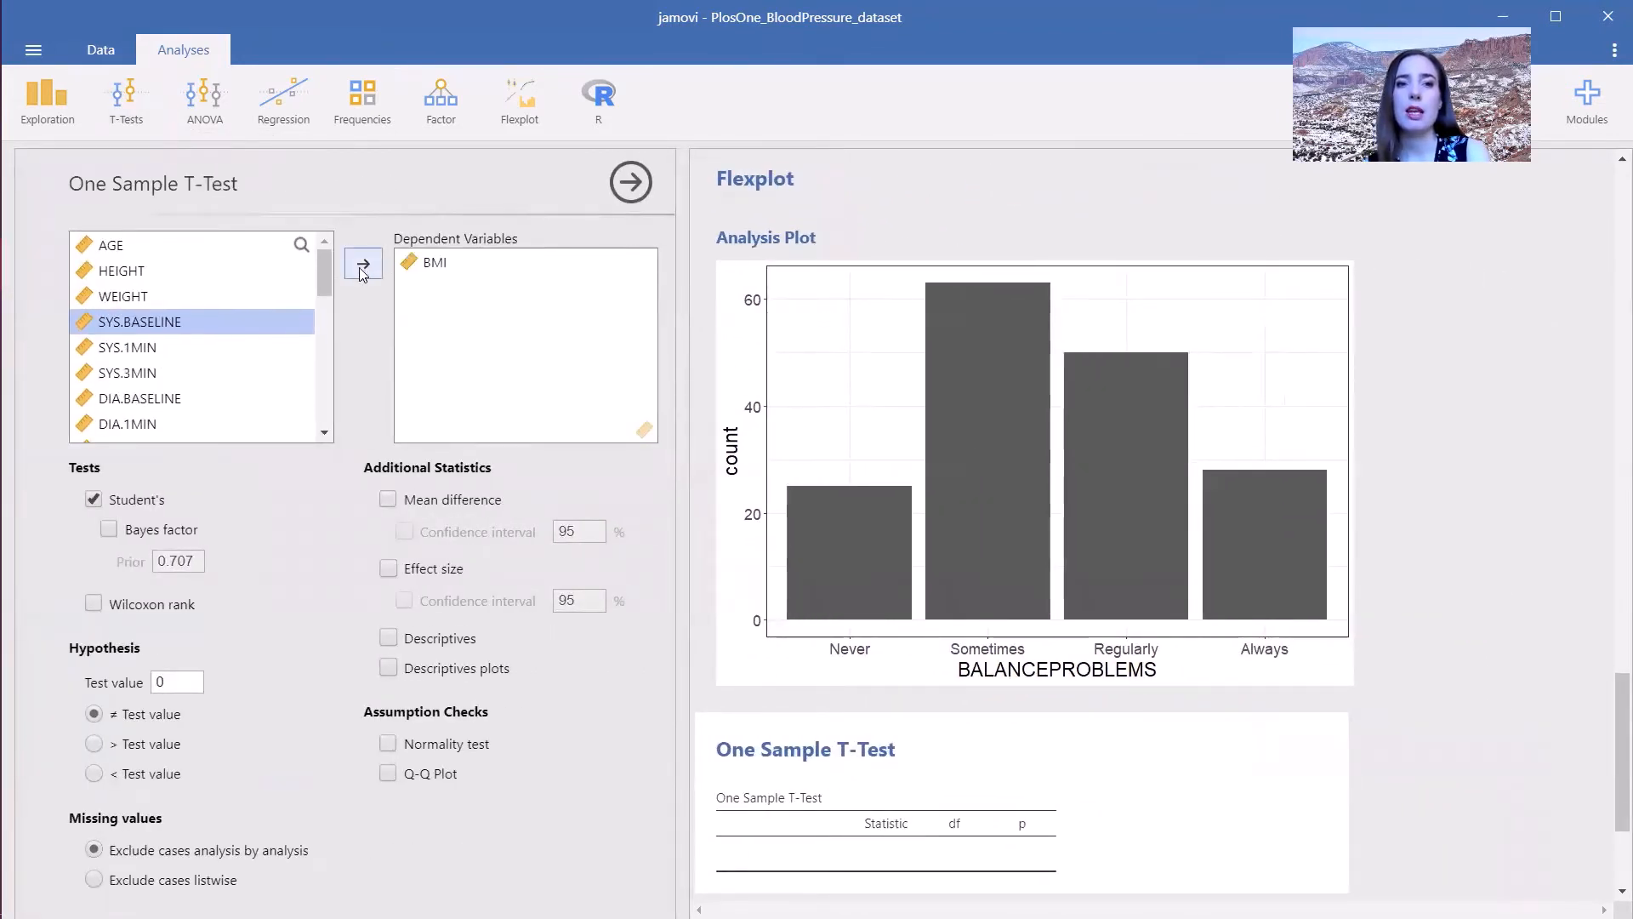
- Set the test value to 25 and add the normality test and Q-Q plot assumption checks
click(188, 686)
text(25)
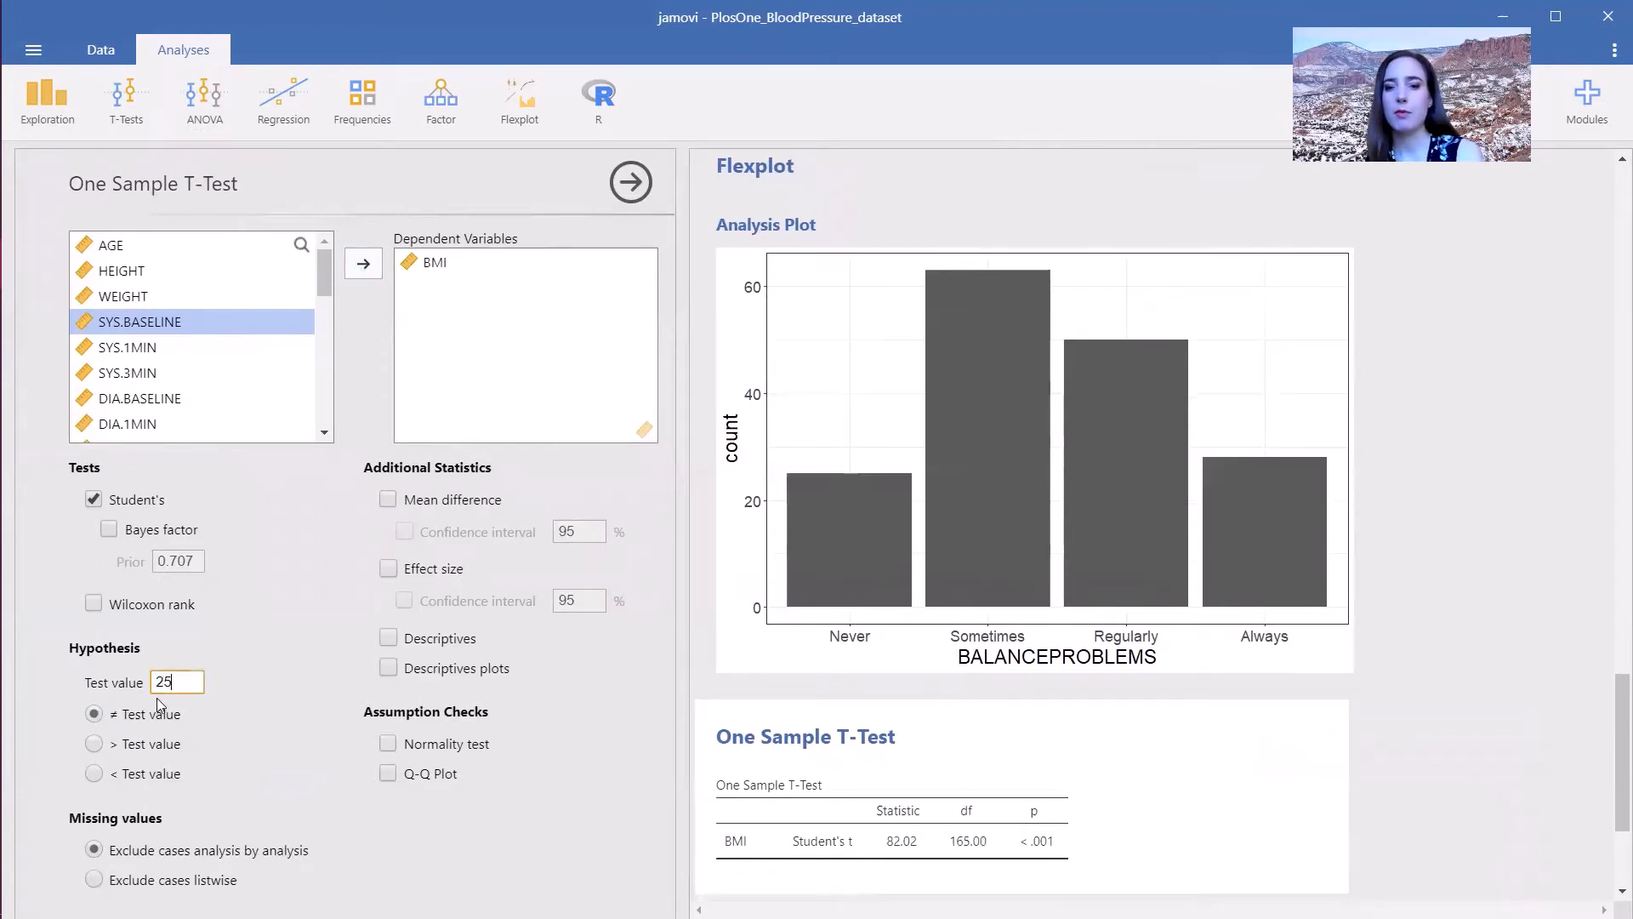
click(253, 756)
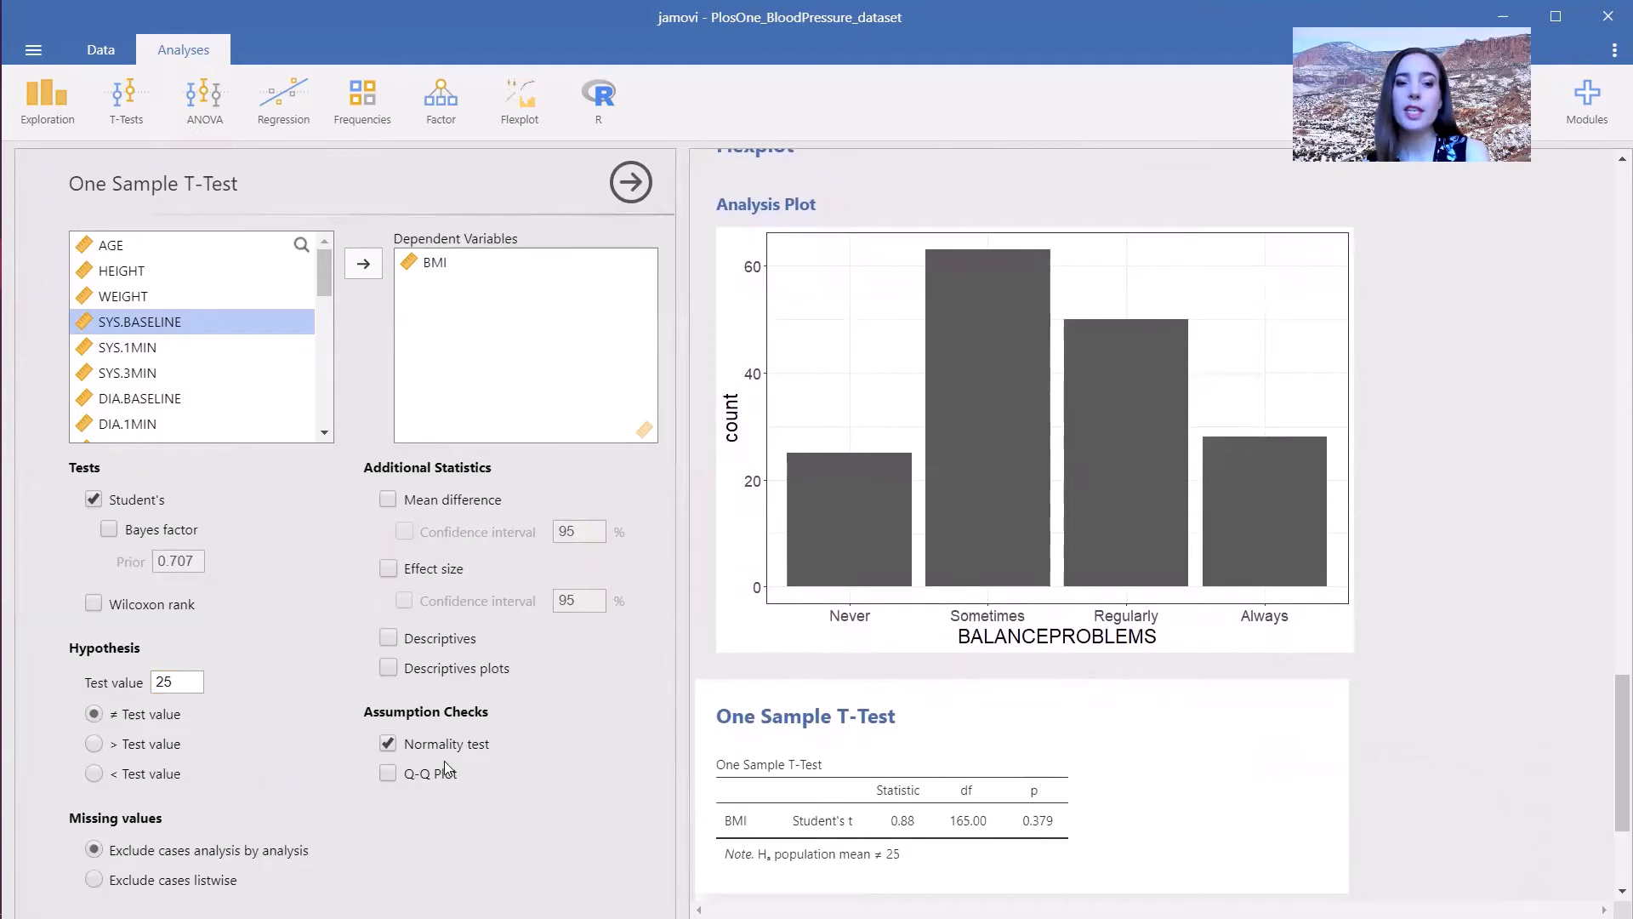
click(431, 777)
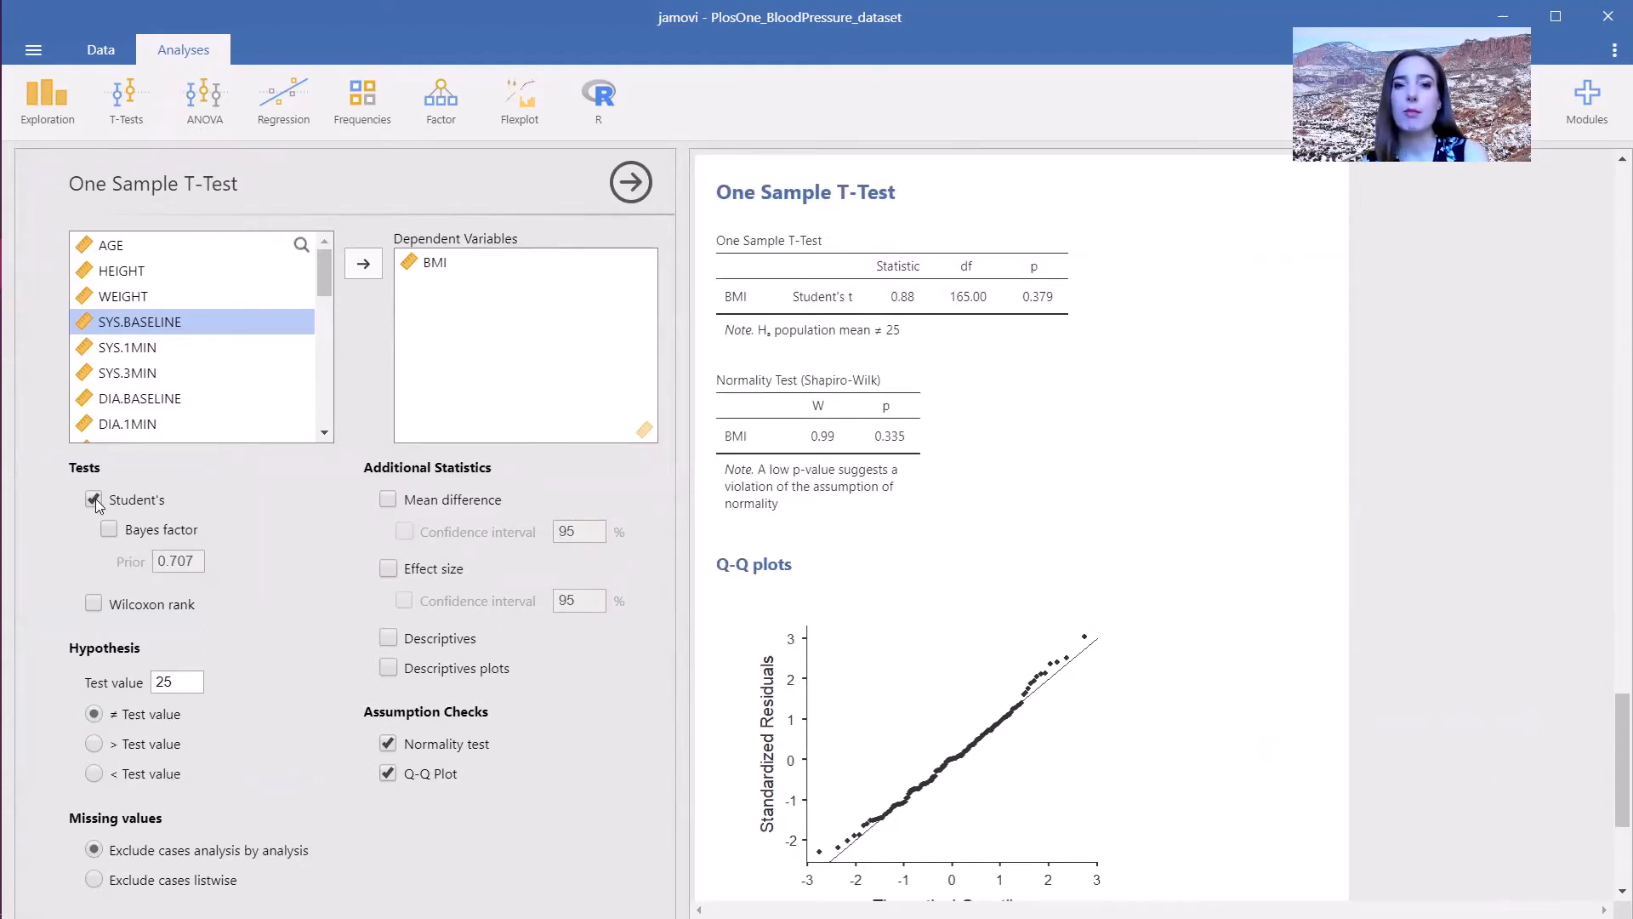
- Toggle the Wilcoxon rank test on and off again
click(92, 607)
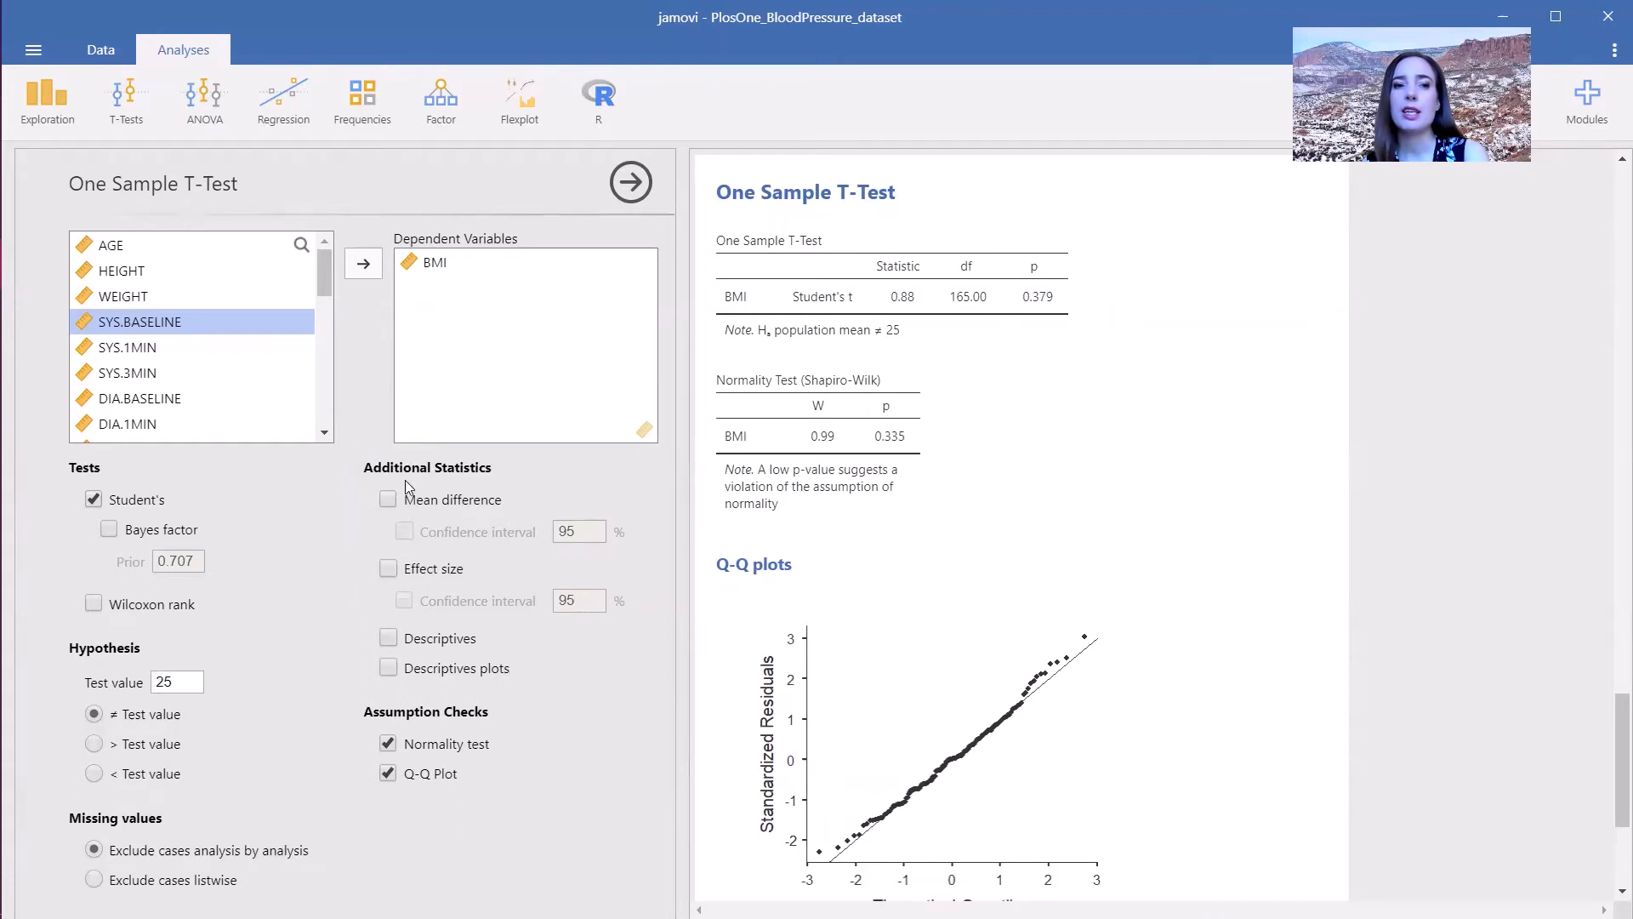
click(93, 605)
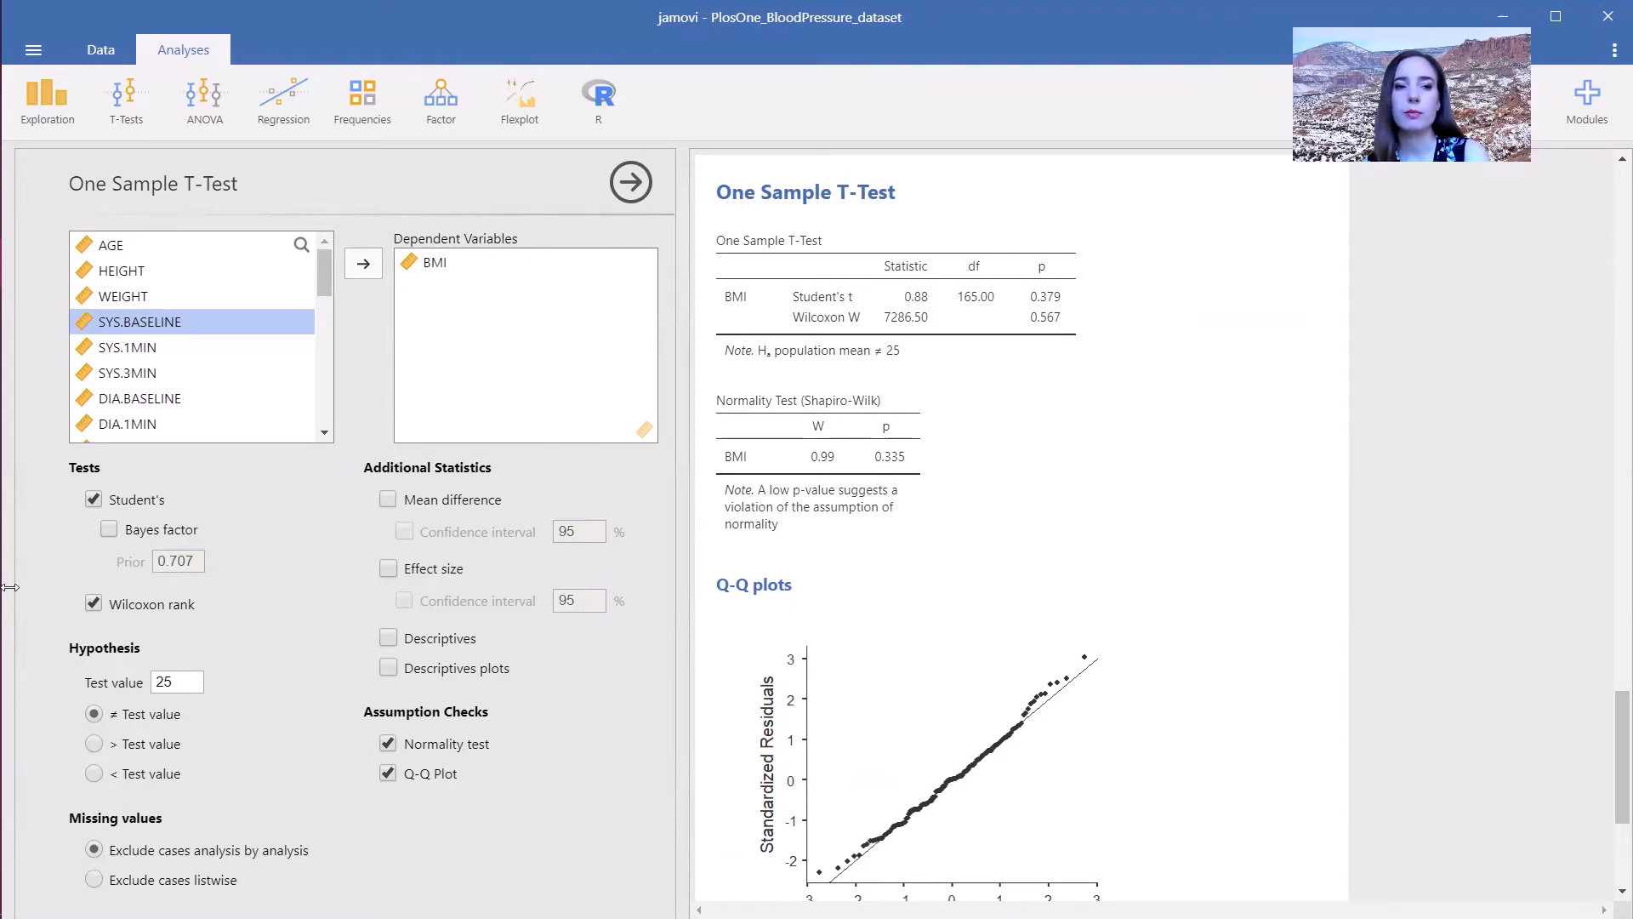
click(94, 604)
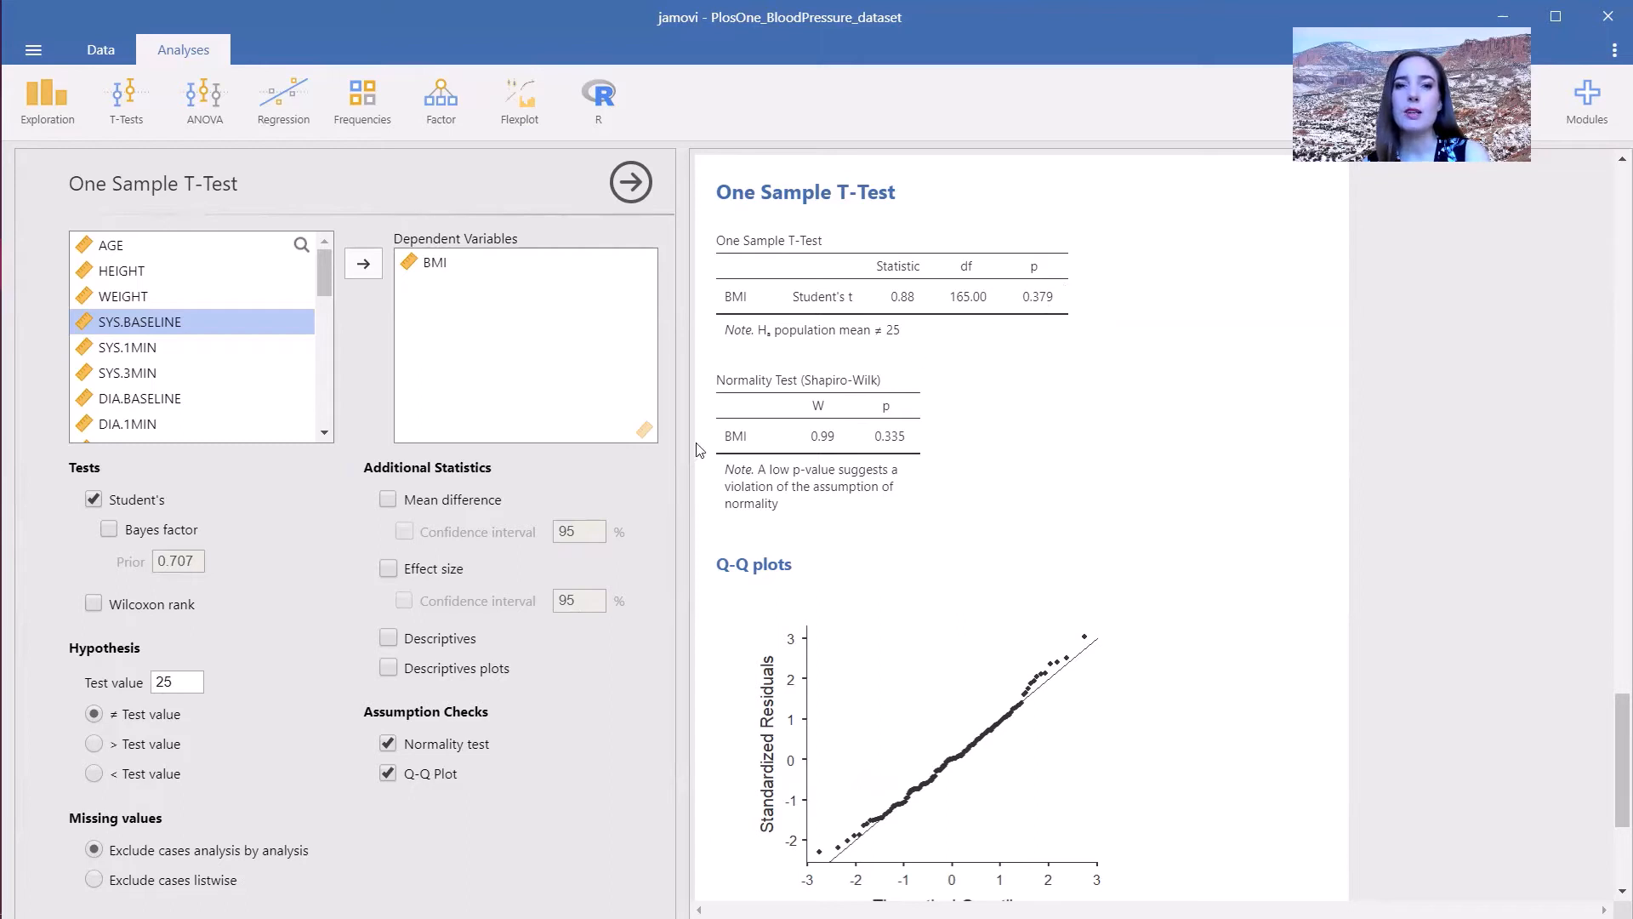
- Add the mean difference with a 99% confidence interval, plus descriptives, to the t-test
click(389, 500)
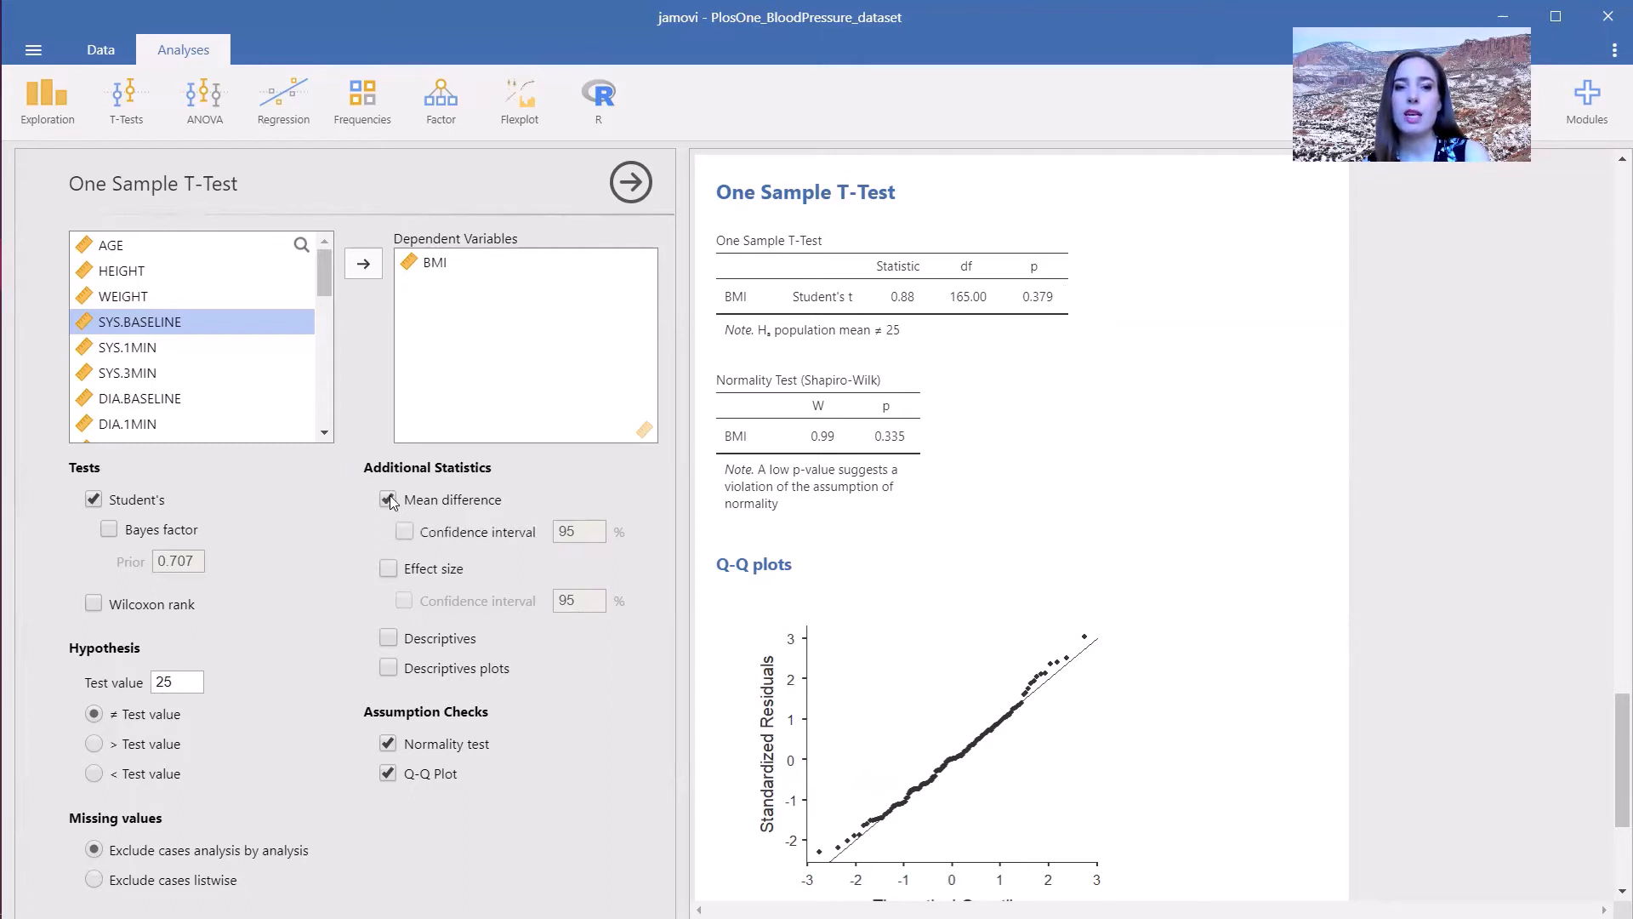
click(405, 532)
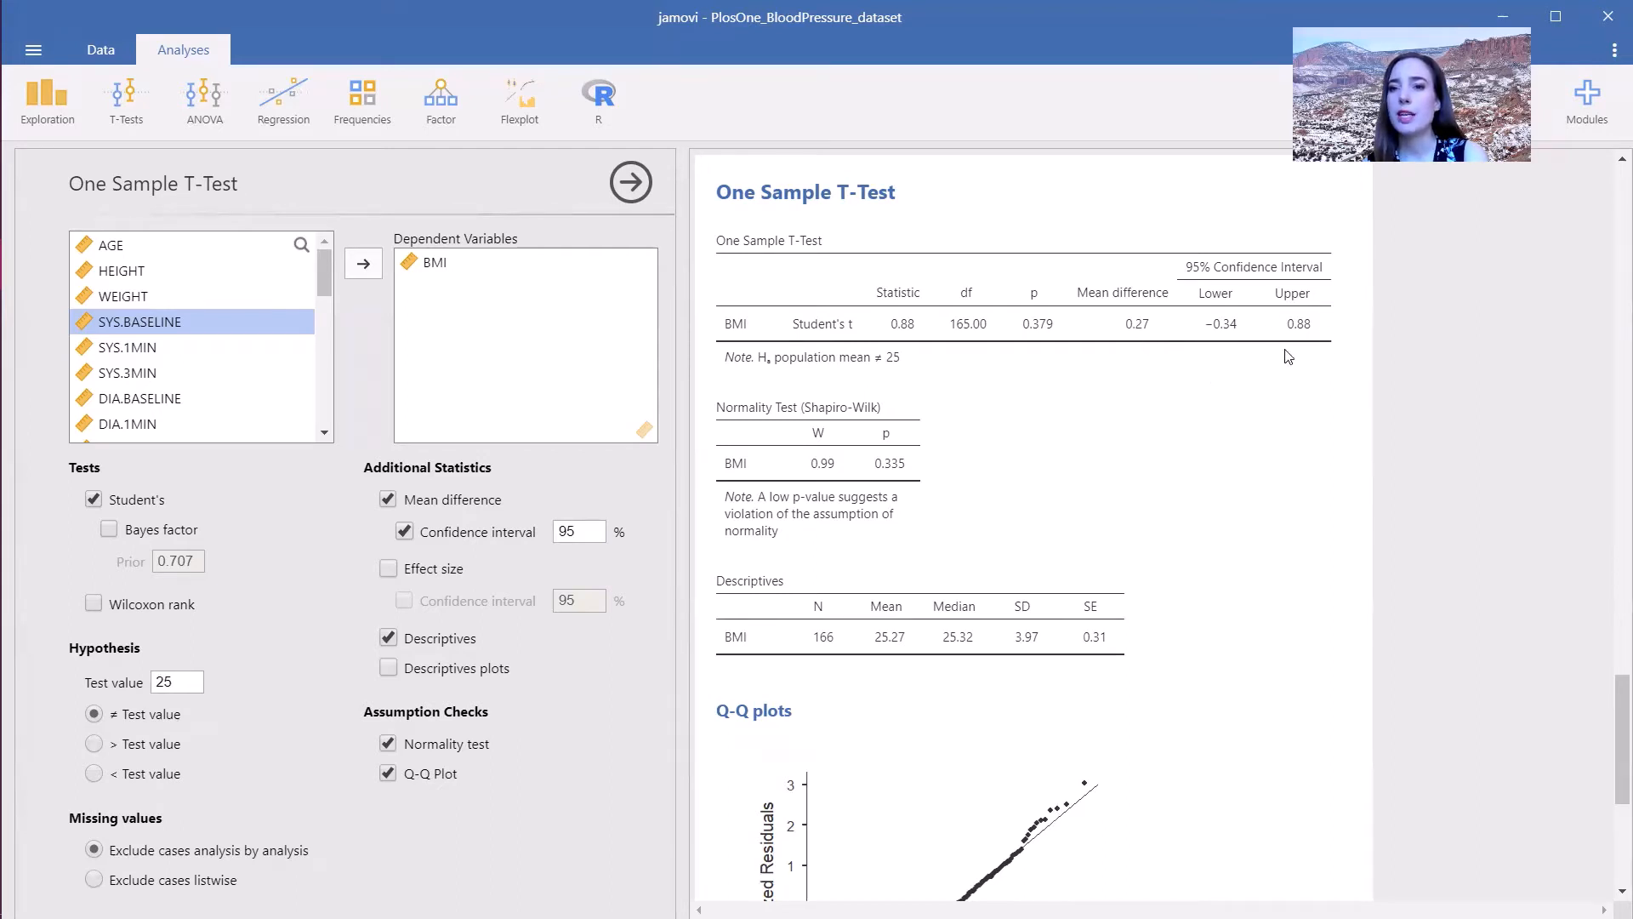
click(575, 533)
text(99)
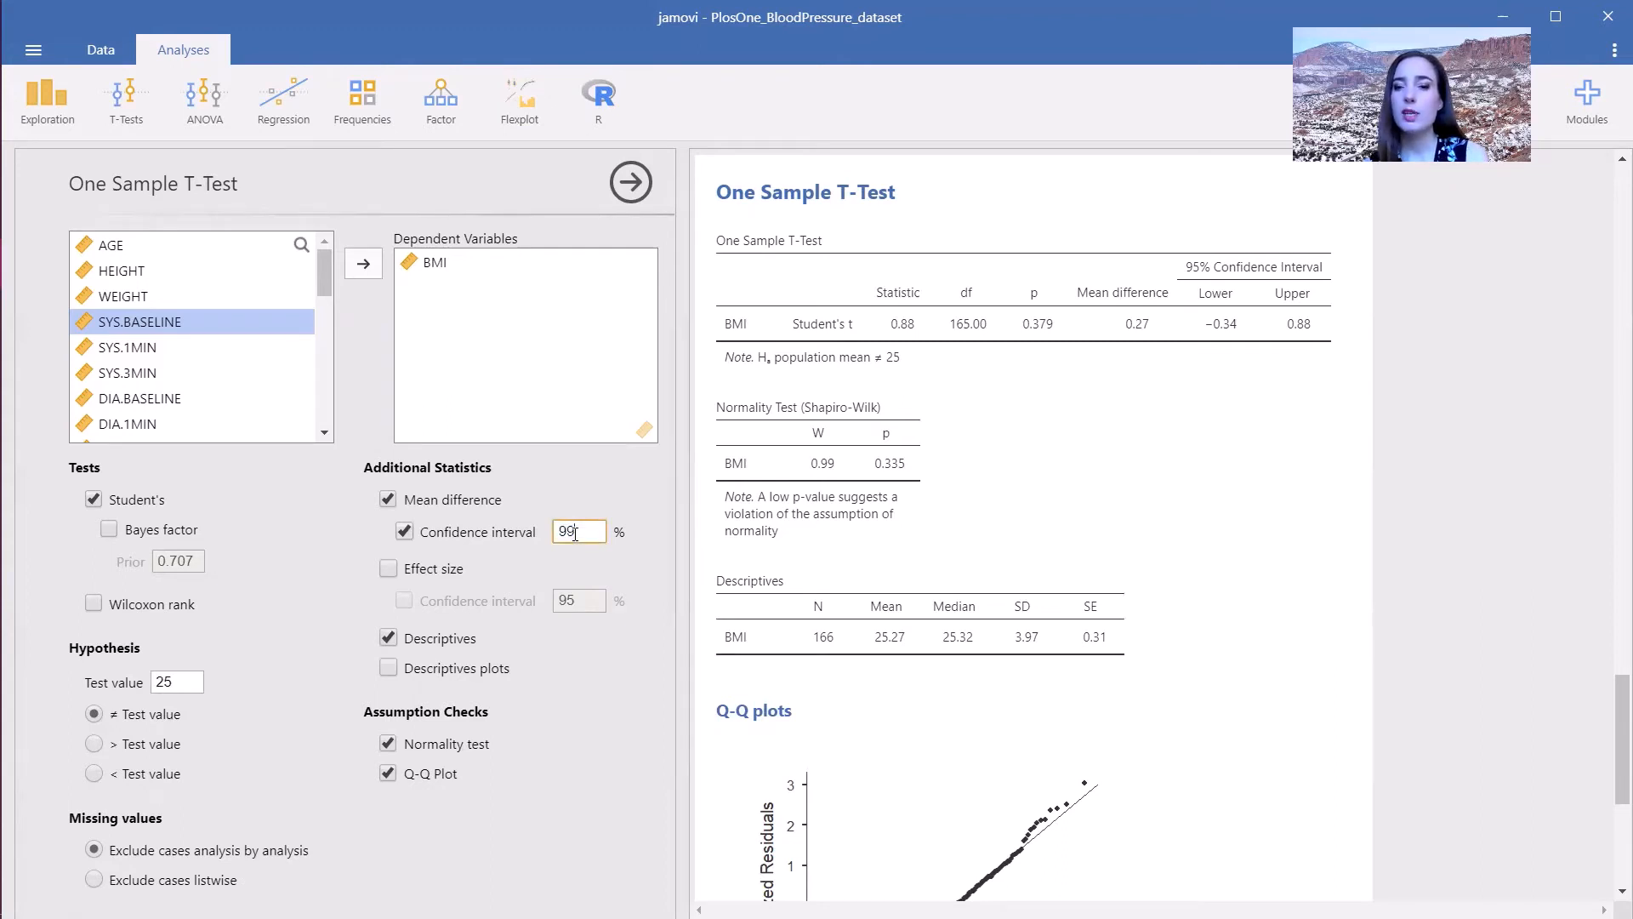
- Apply the 99% confidence level and start an Independent Samples T-Test of BMI with SEX as the grouping variable
key(Return)
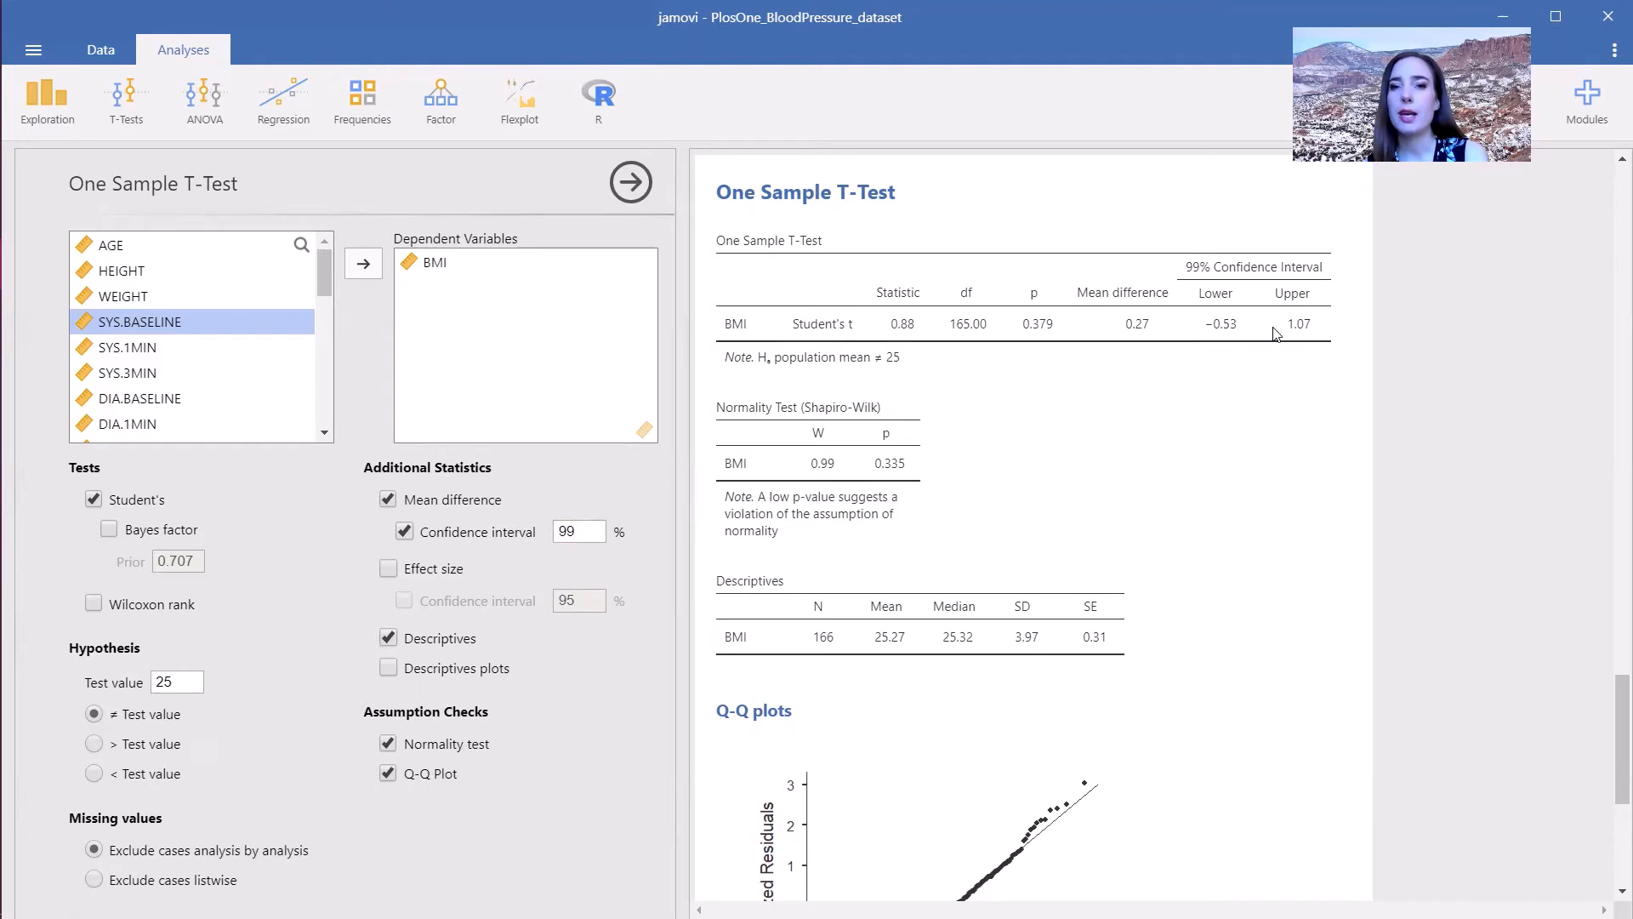
click(130, 99)
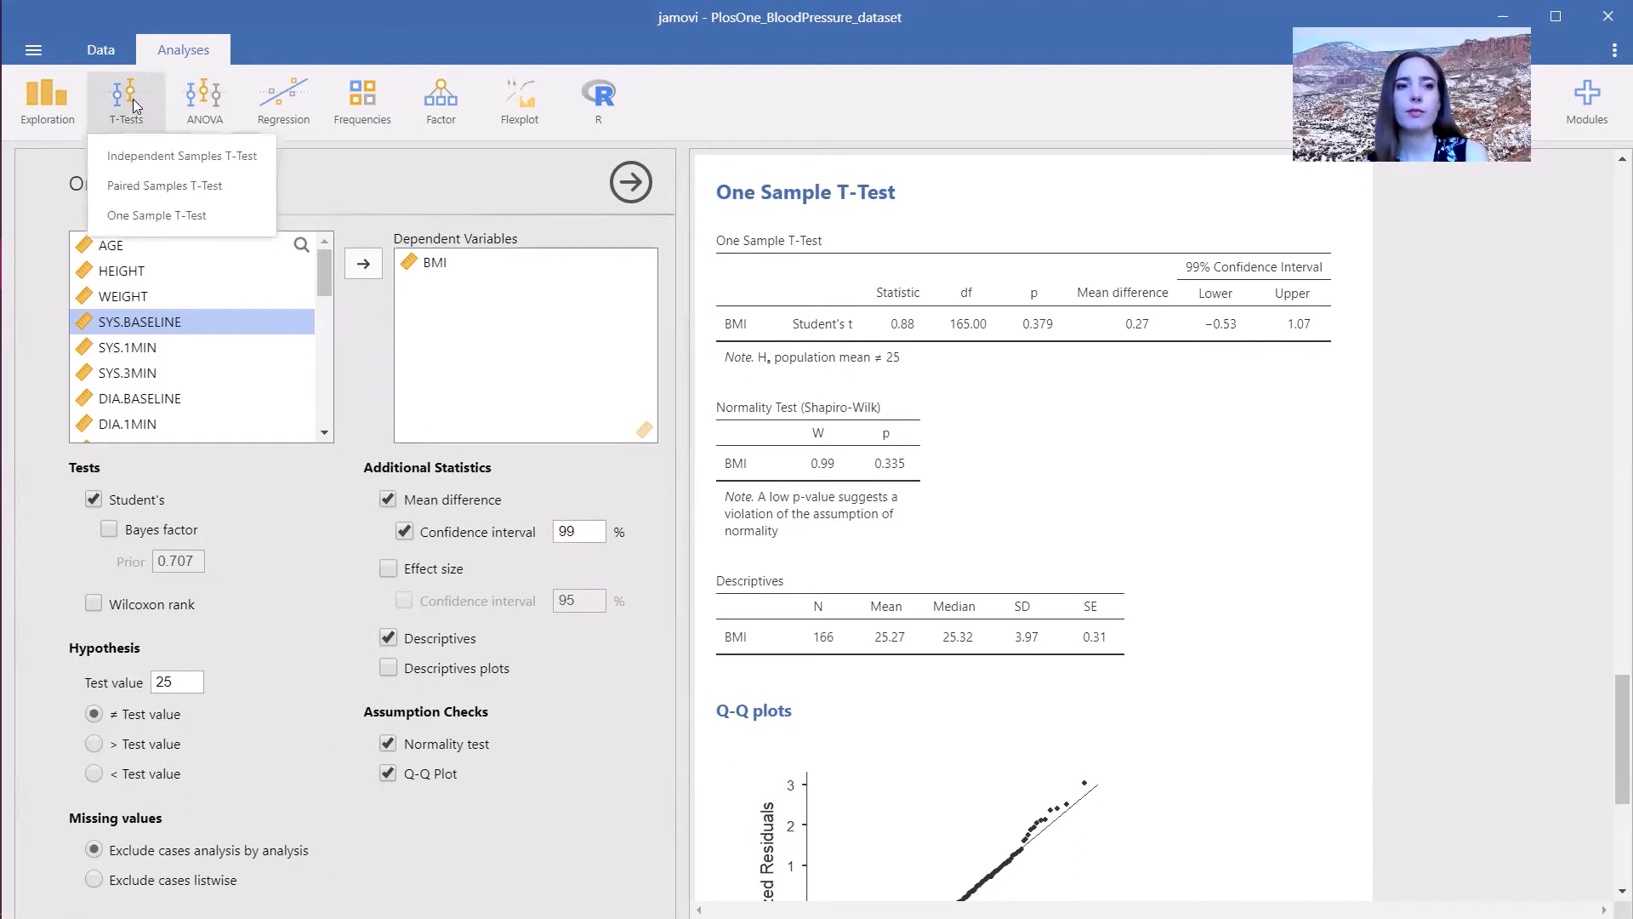
click(133, 156)
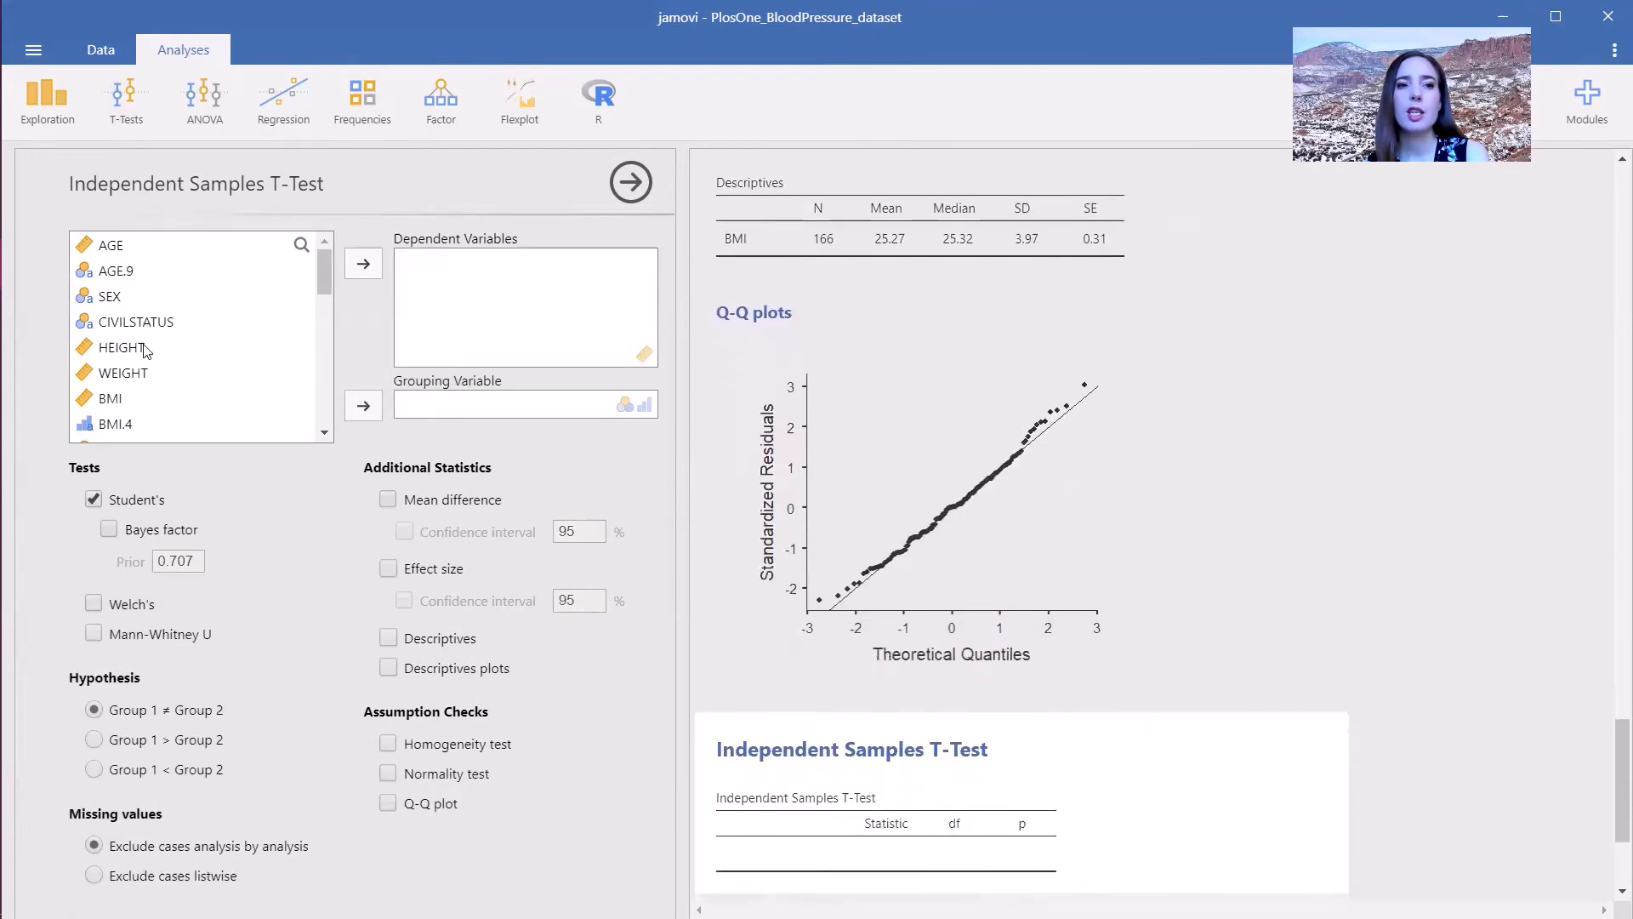
click(135, 400)
click(364, 264)
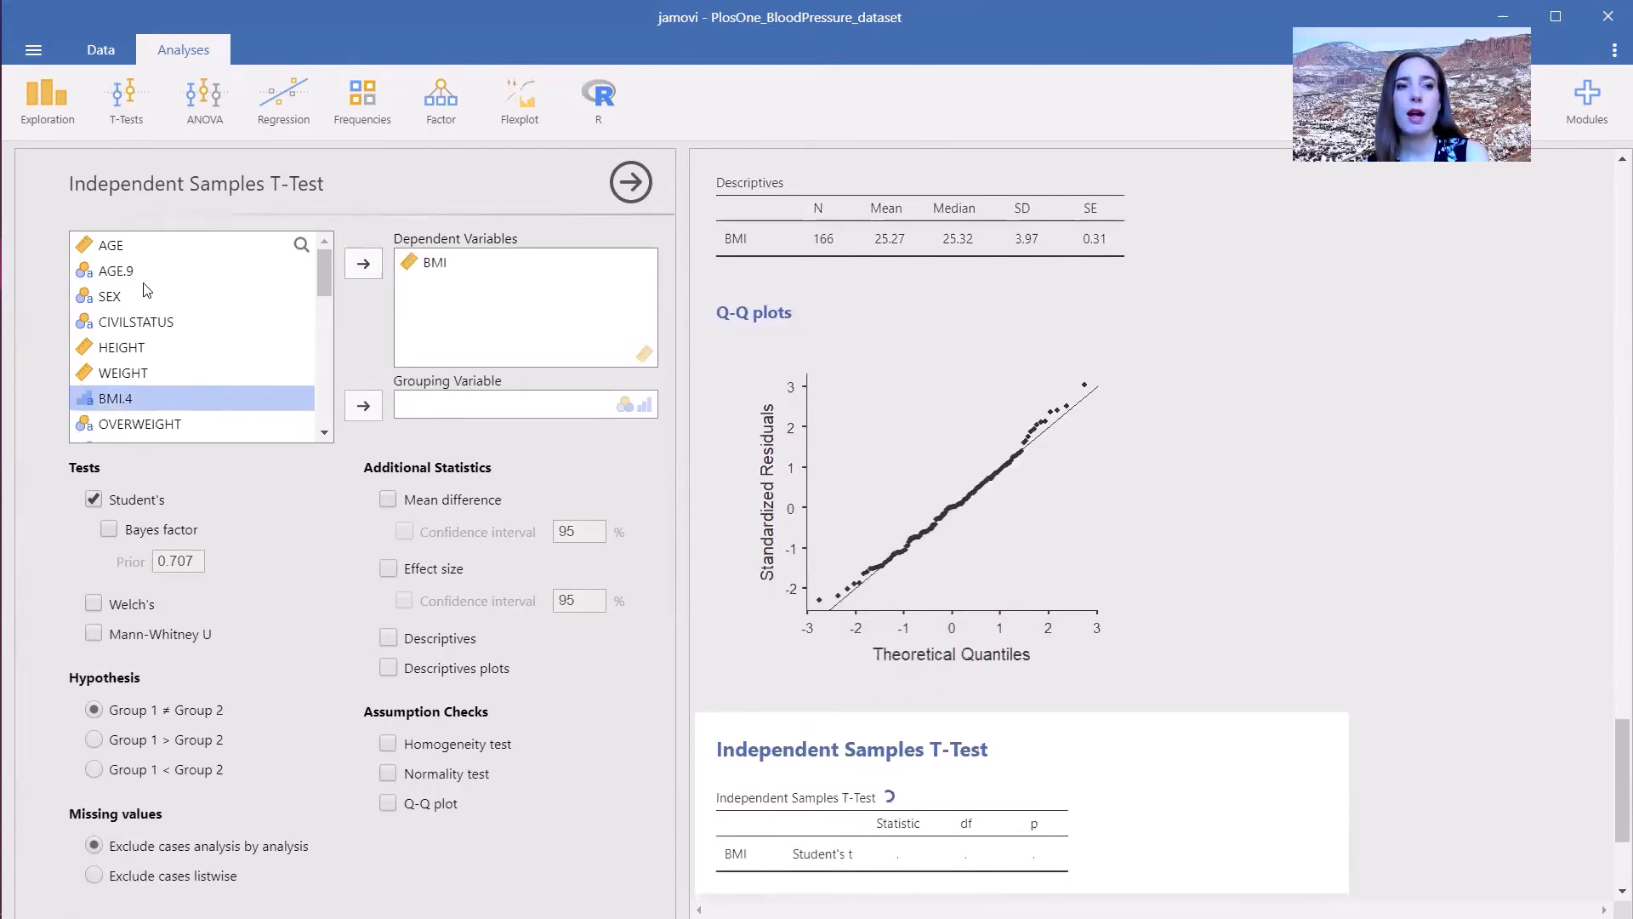
click(115, 300)
click(364, 406)
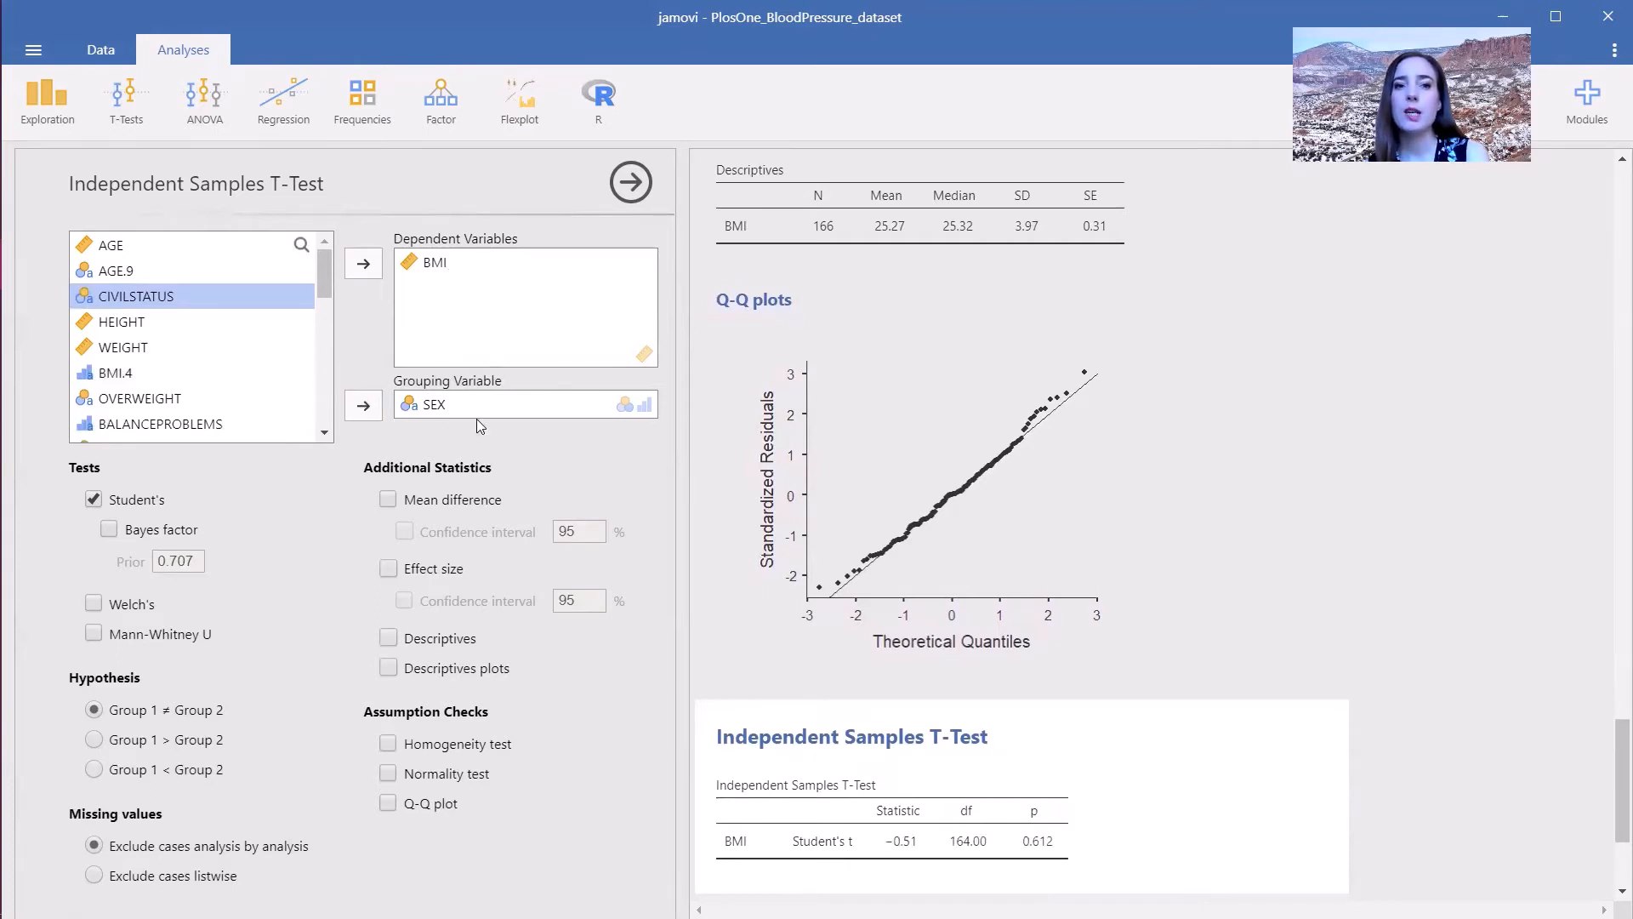
- Add the homogeneity and normality assumption checks plus the Welch's and Mann-Whitney U tests
click(488, 746)
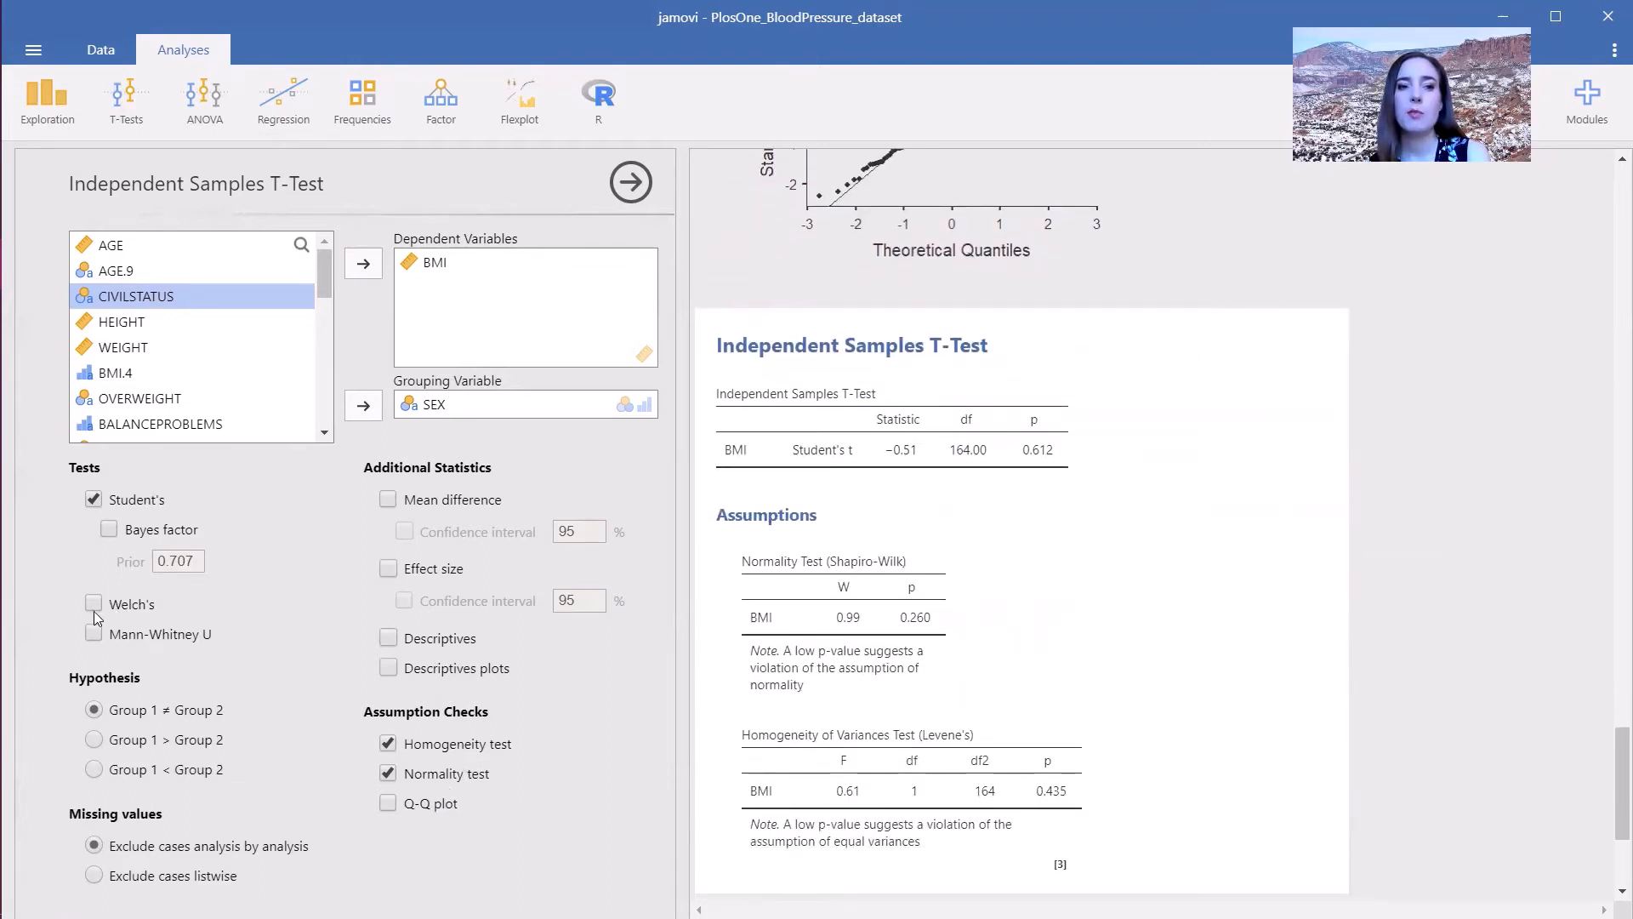
click(92, 639)
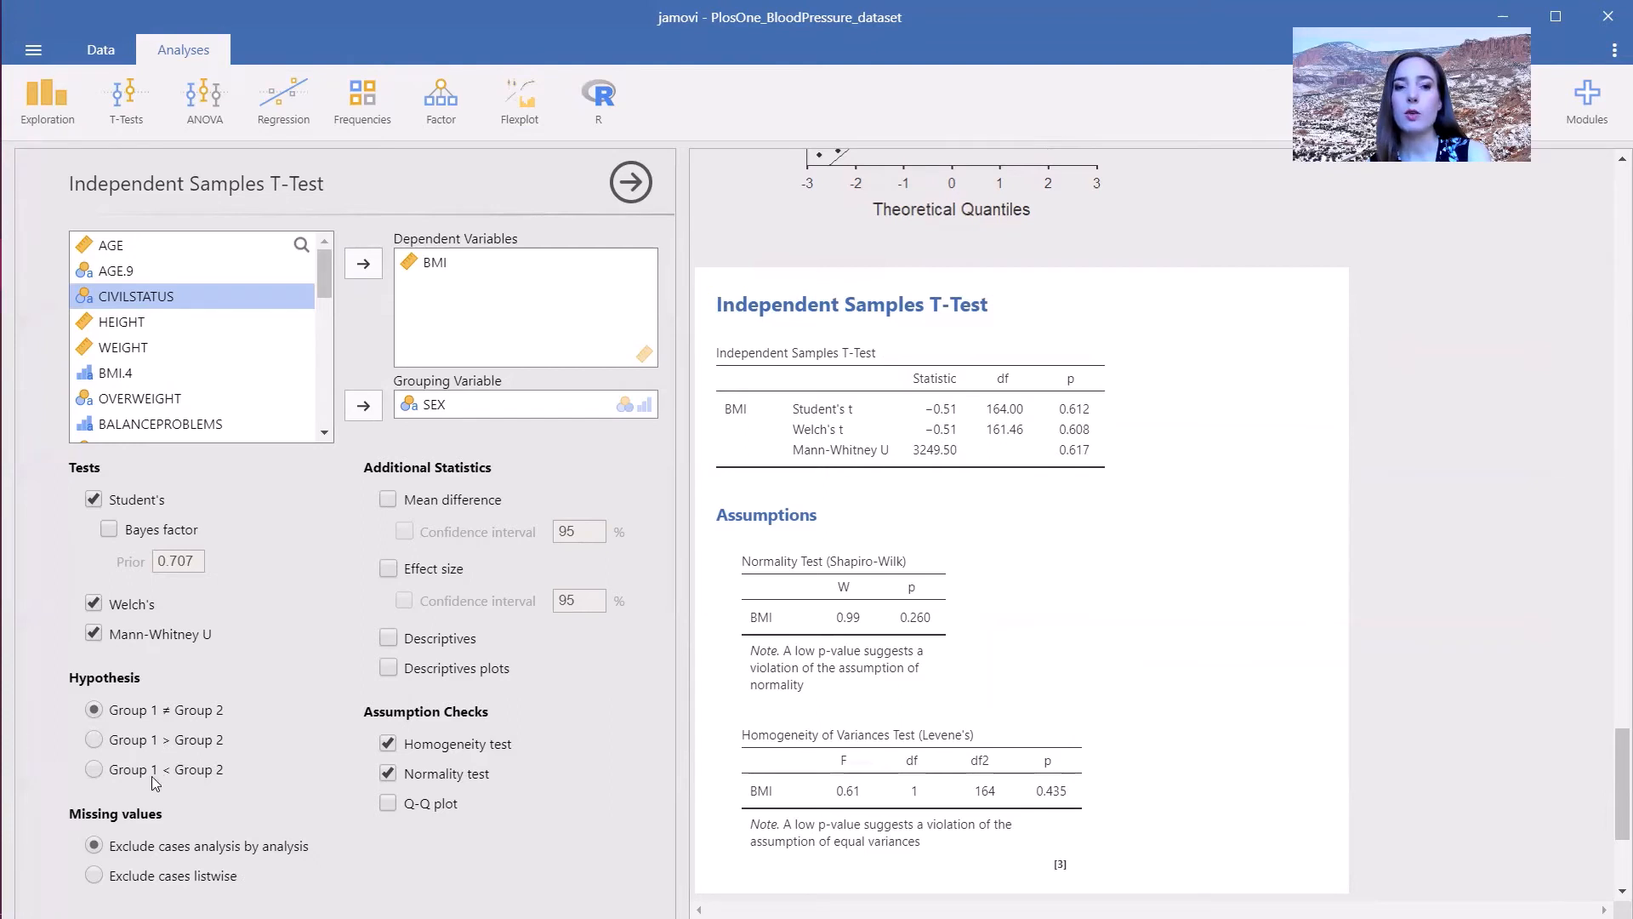
- Add the mean difference with its confidence interval, plus descriptives and descriptives plots, to the independent t-test
click(387, 500)
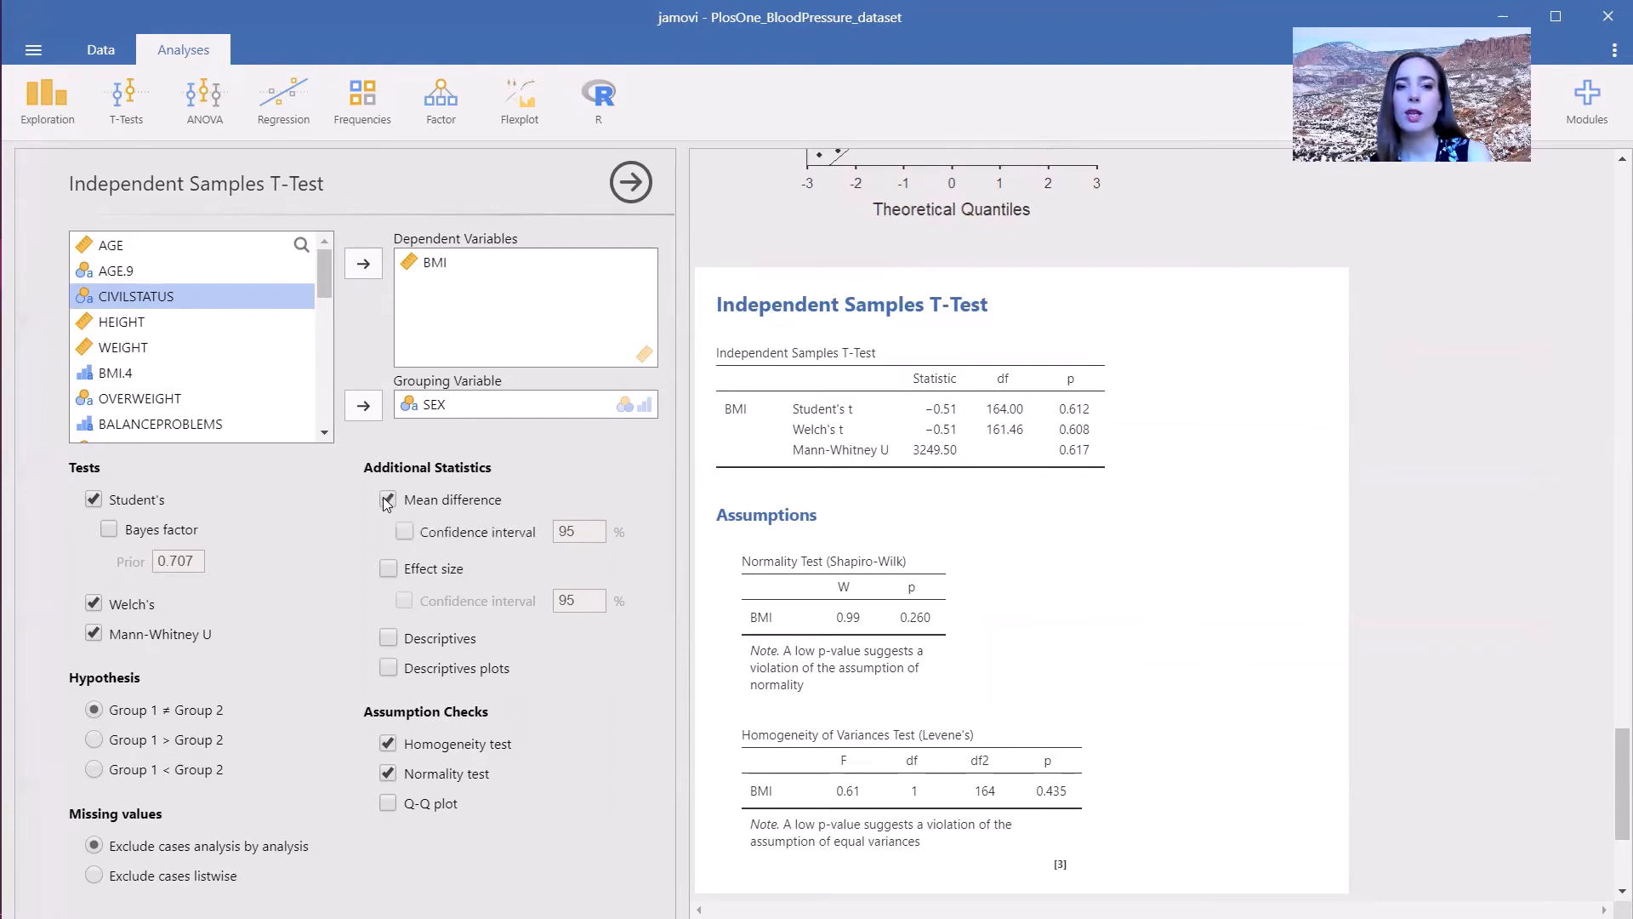
click(404, 534)
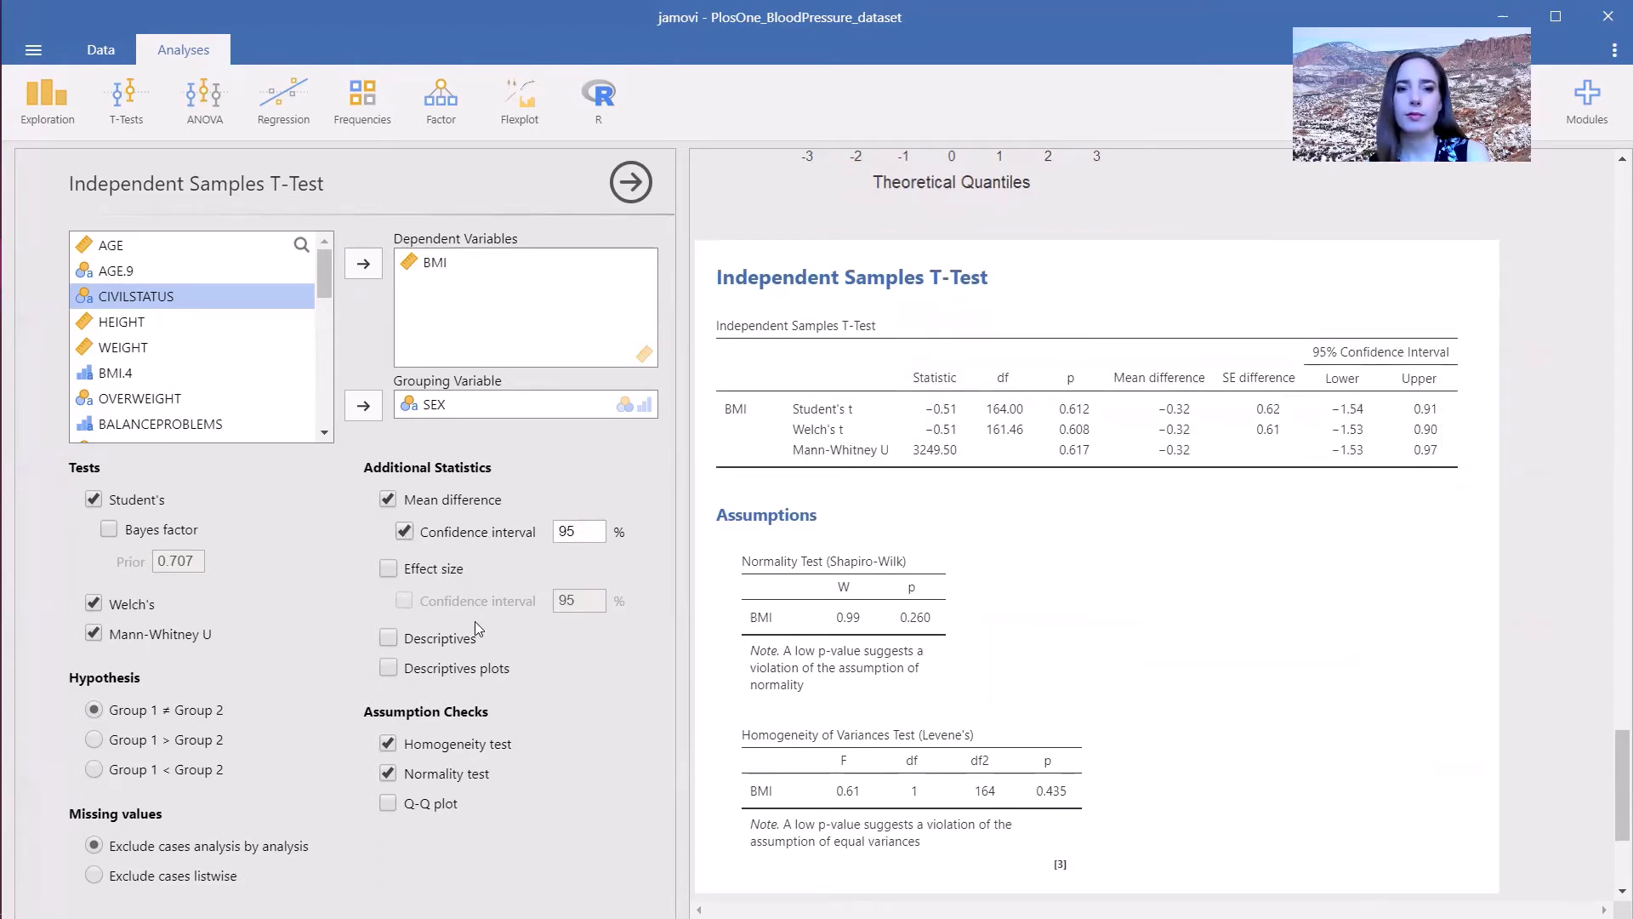
click(476, 669)
click(448, 644)
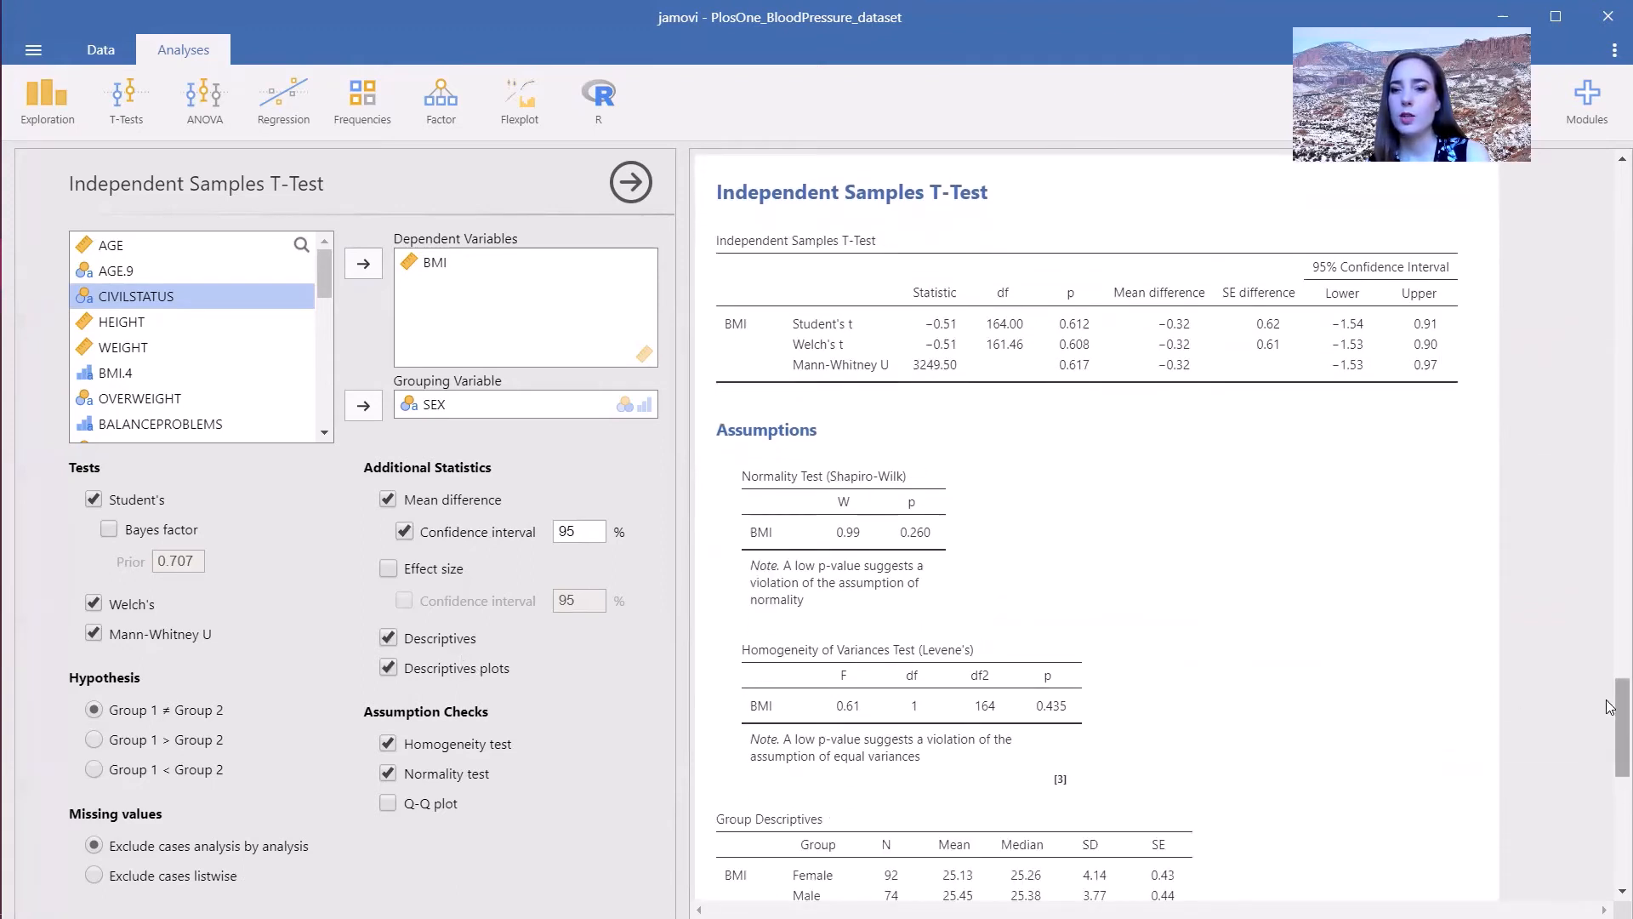
scroll(1610, 770, down, 5)
drag(1610, 774, 1610, 809)
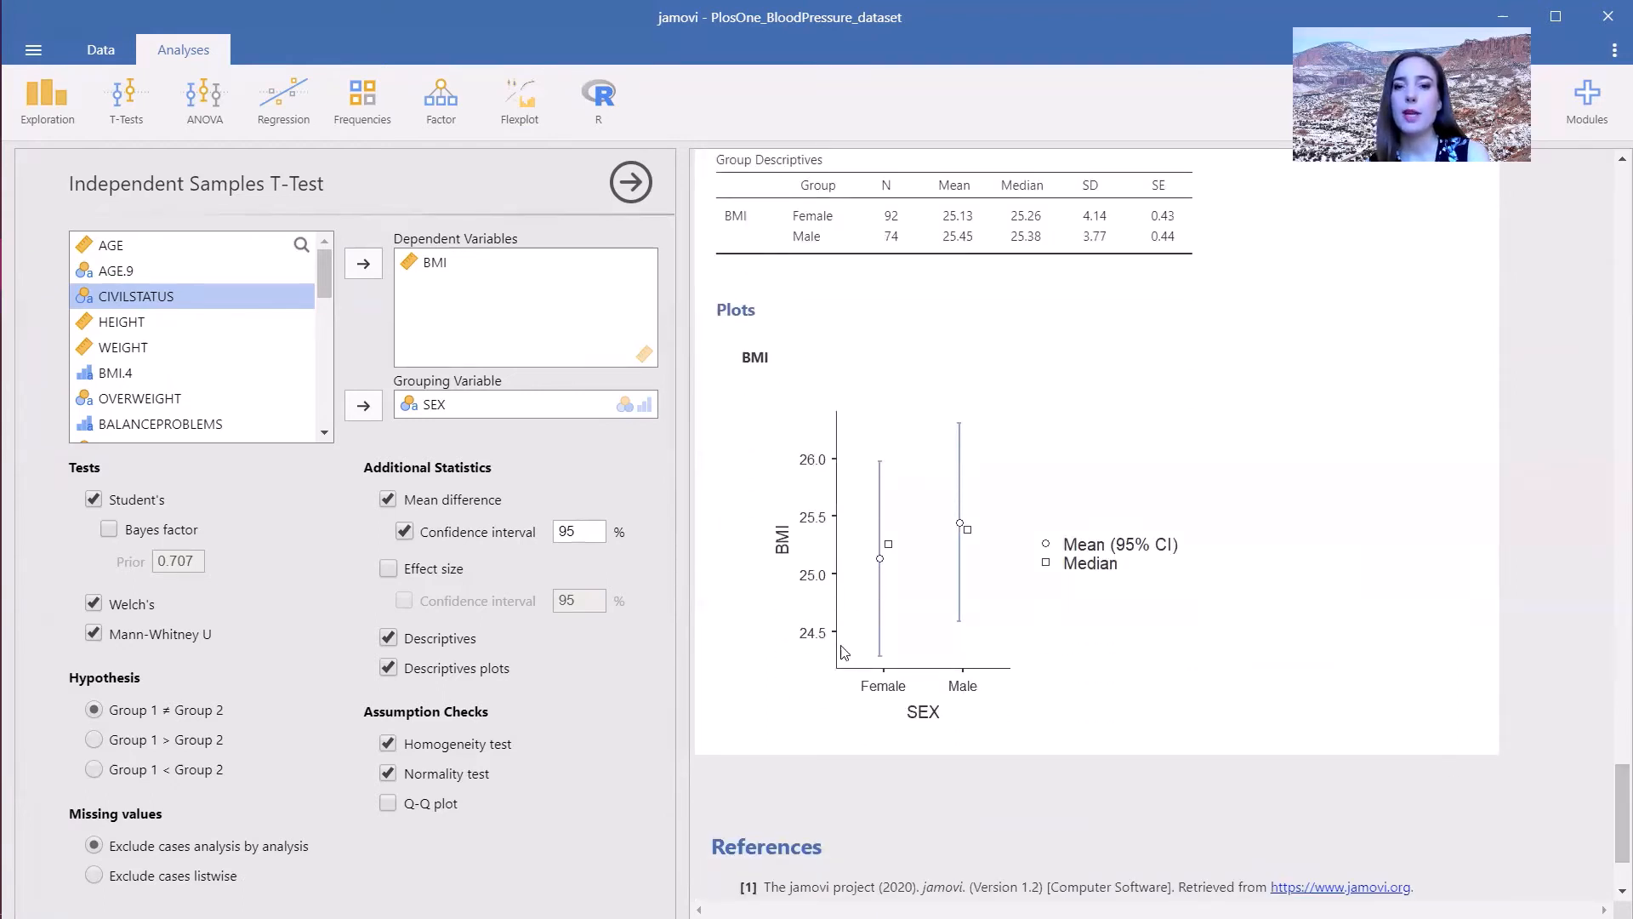
- Start a Paired Samples T-Test pairing SYS.BASELINE with SYS.1MIN
click(128, 100)
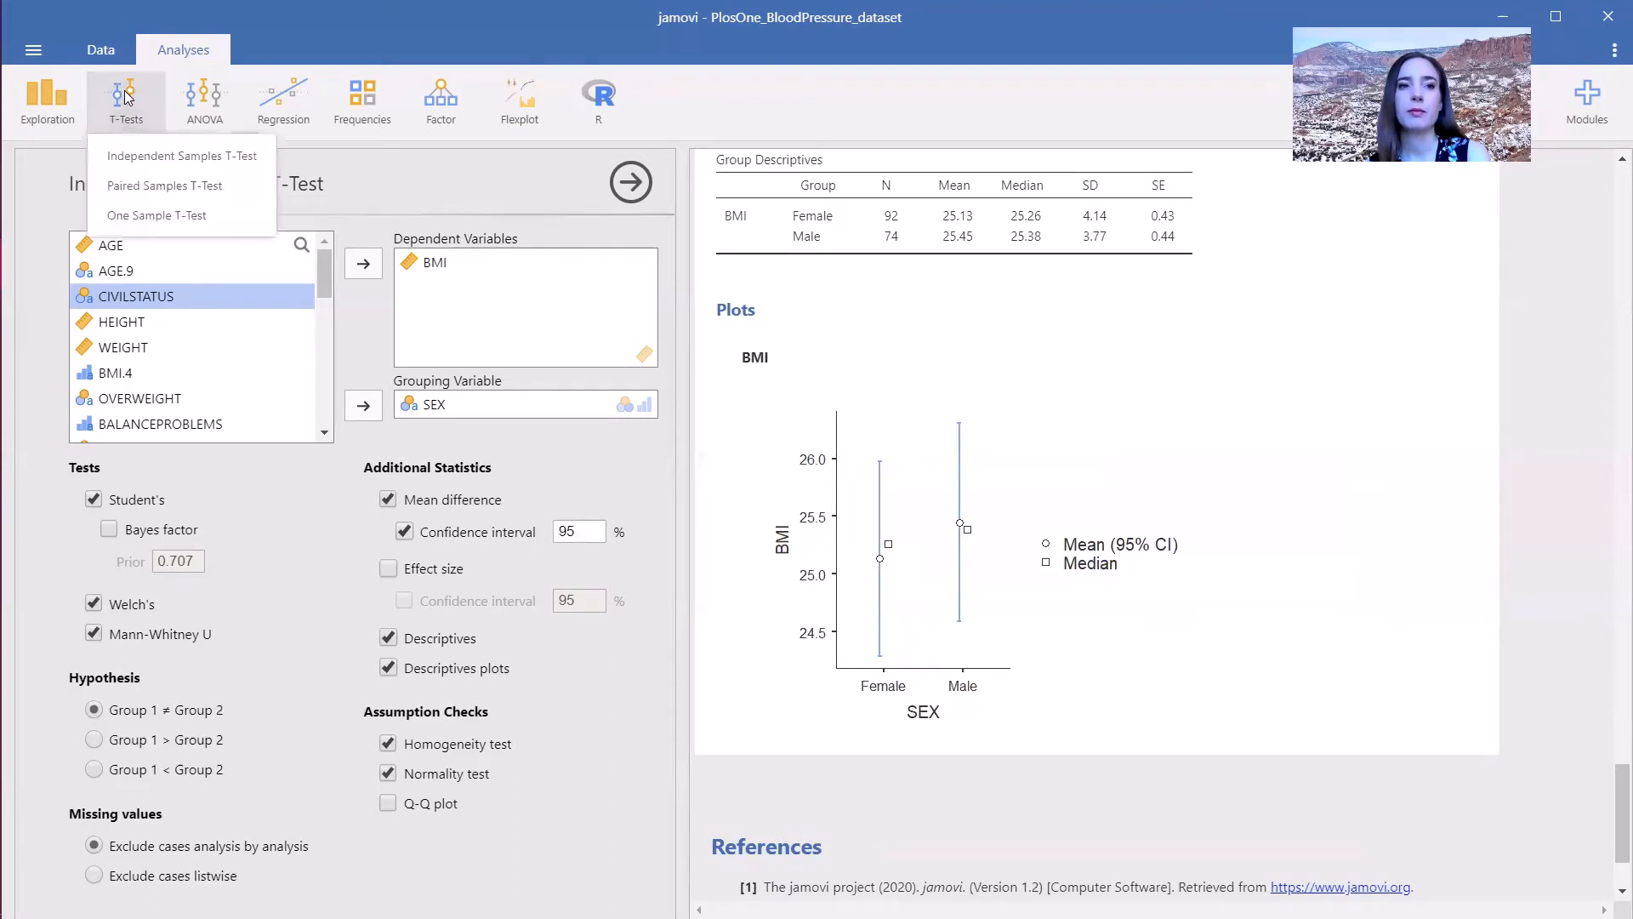
click(171, 192)
click(255, 347)
shift+click(284, 371)
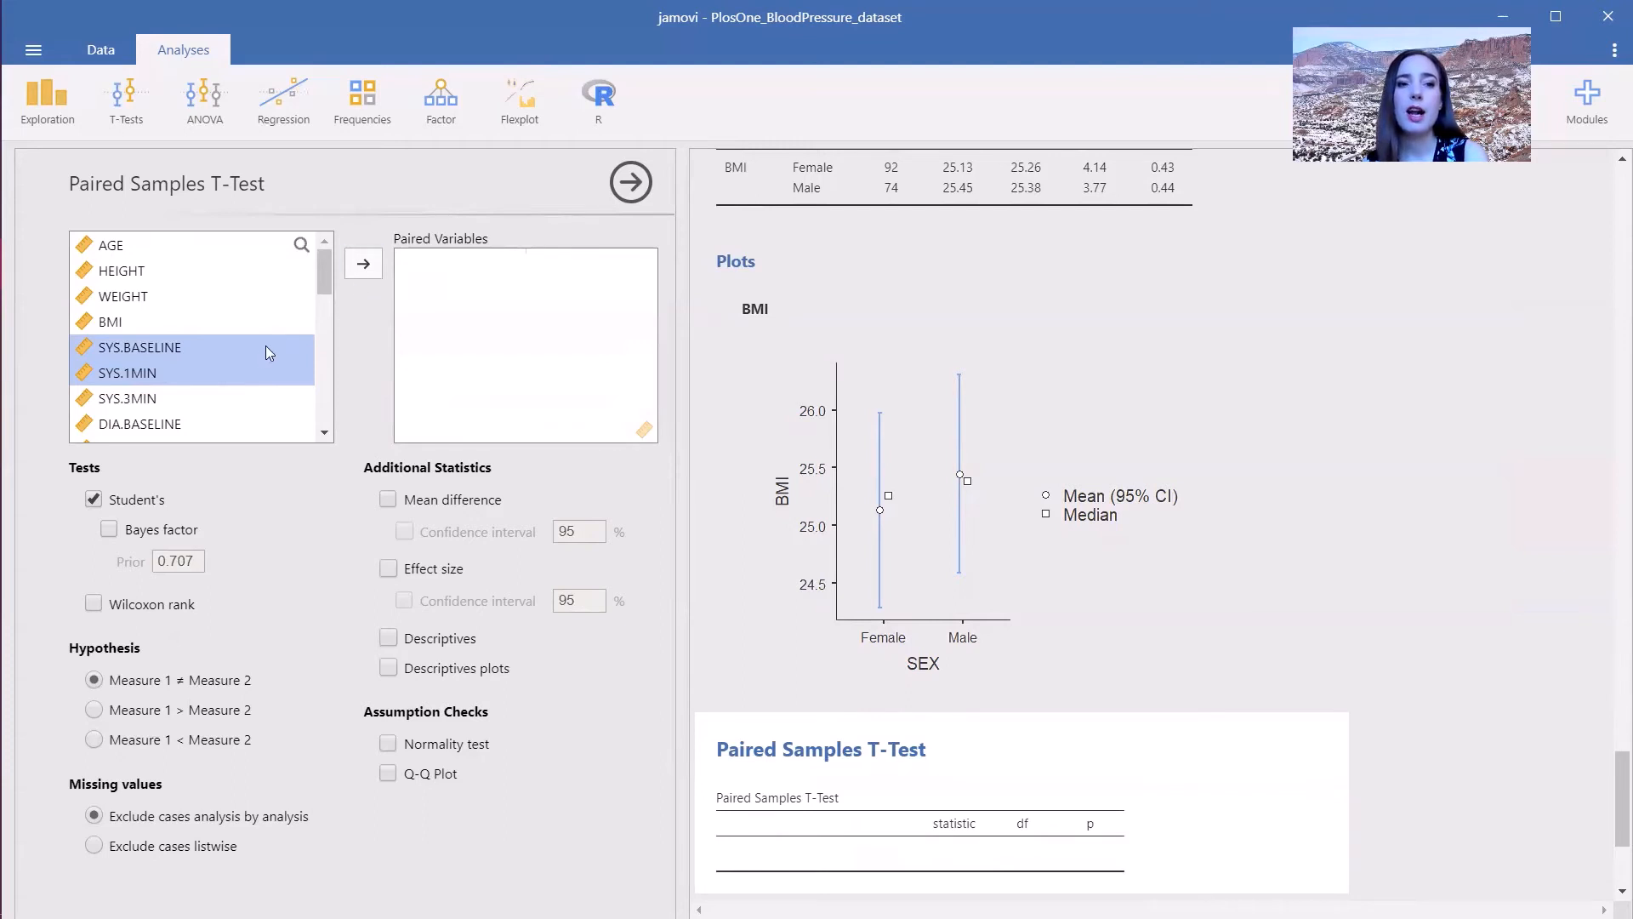
click(361, 266)
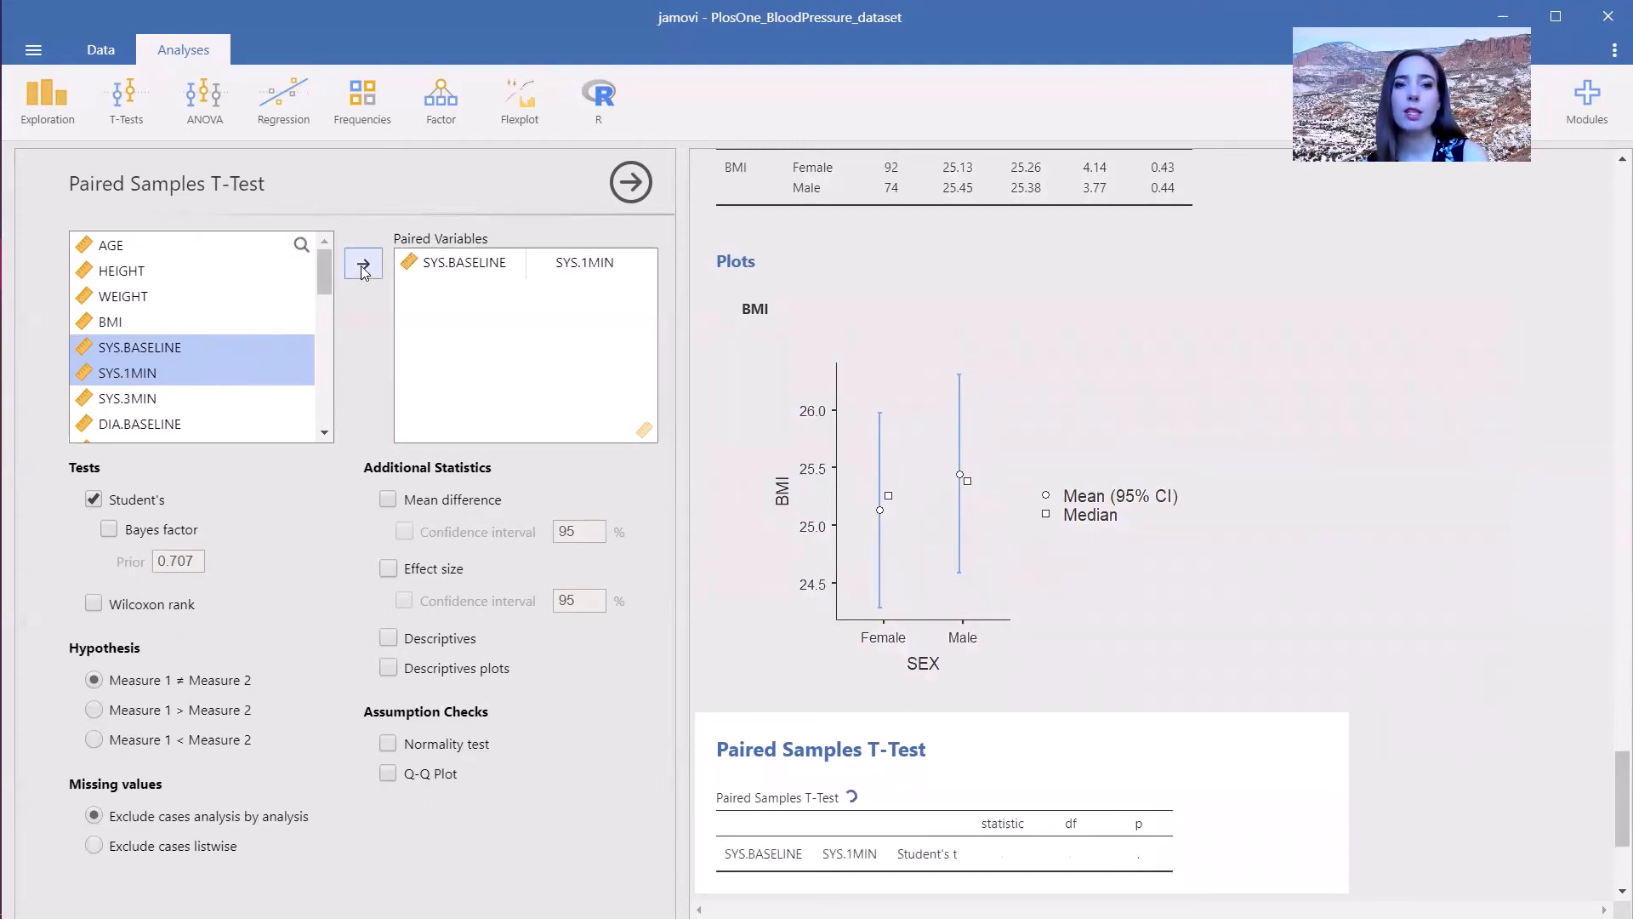
- Add the Wilcoxon rank test, normality test and Q-Q plot, and the mean difference with confidence interval to the paired test
click(441, 750)
click(443, 776)
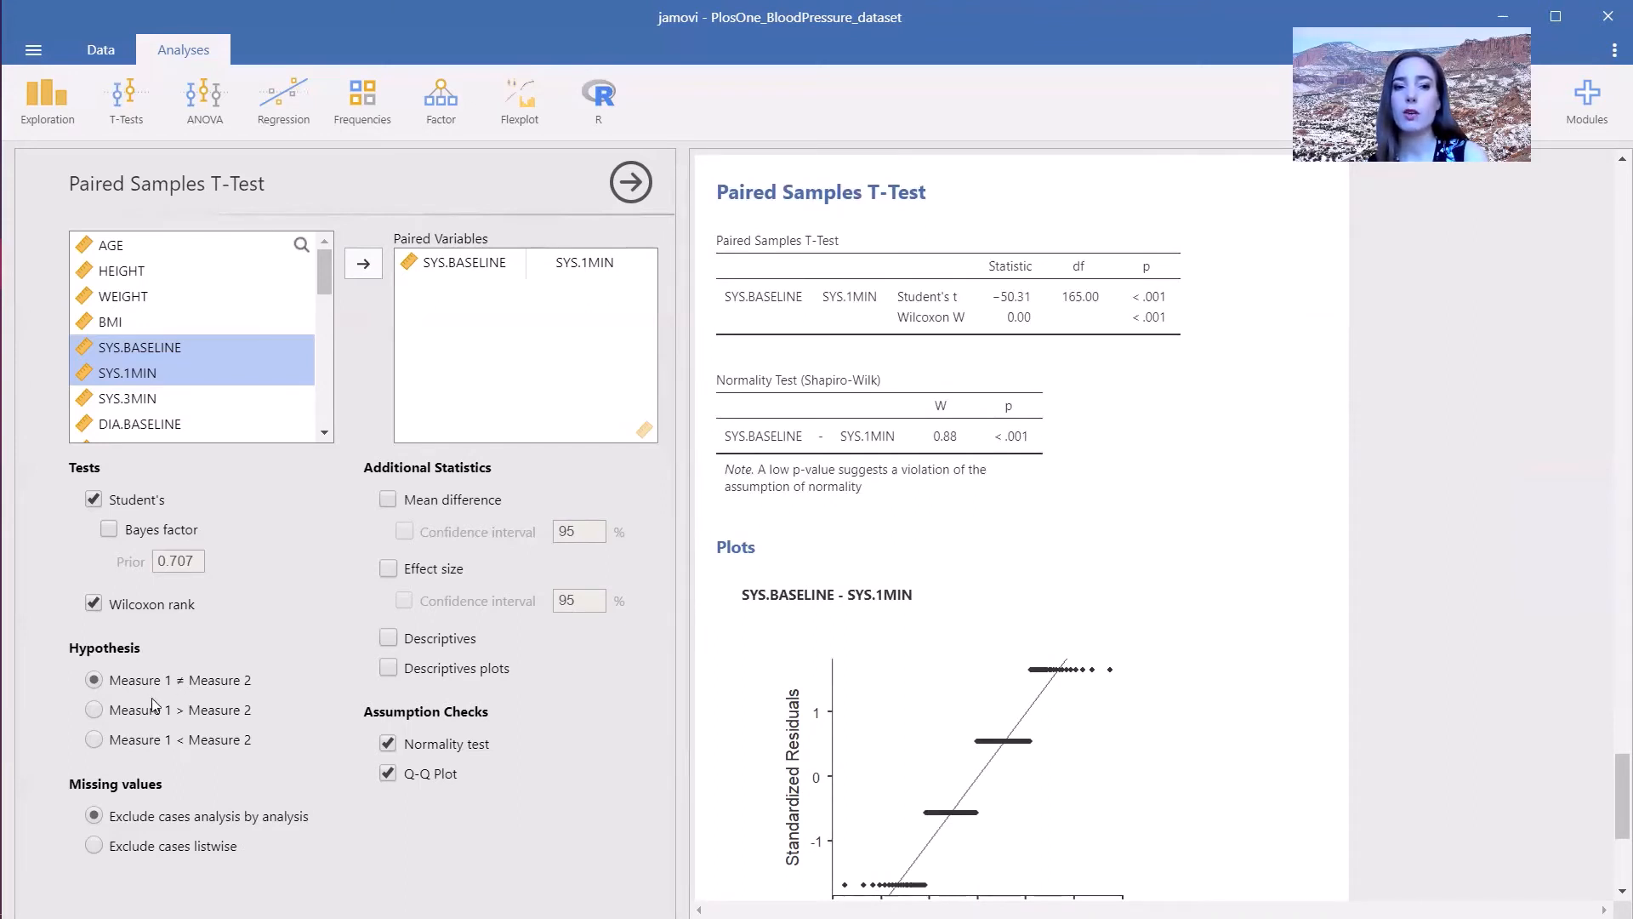
click(387, 500)
click(405, 534)
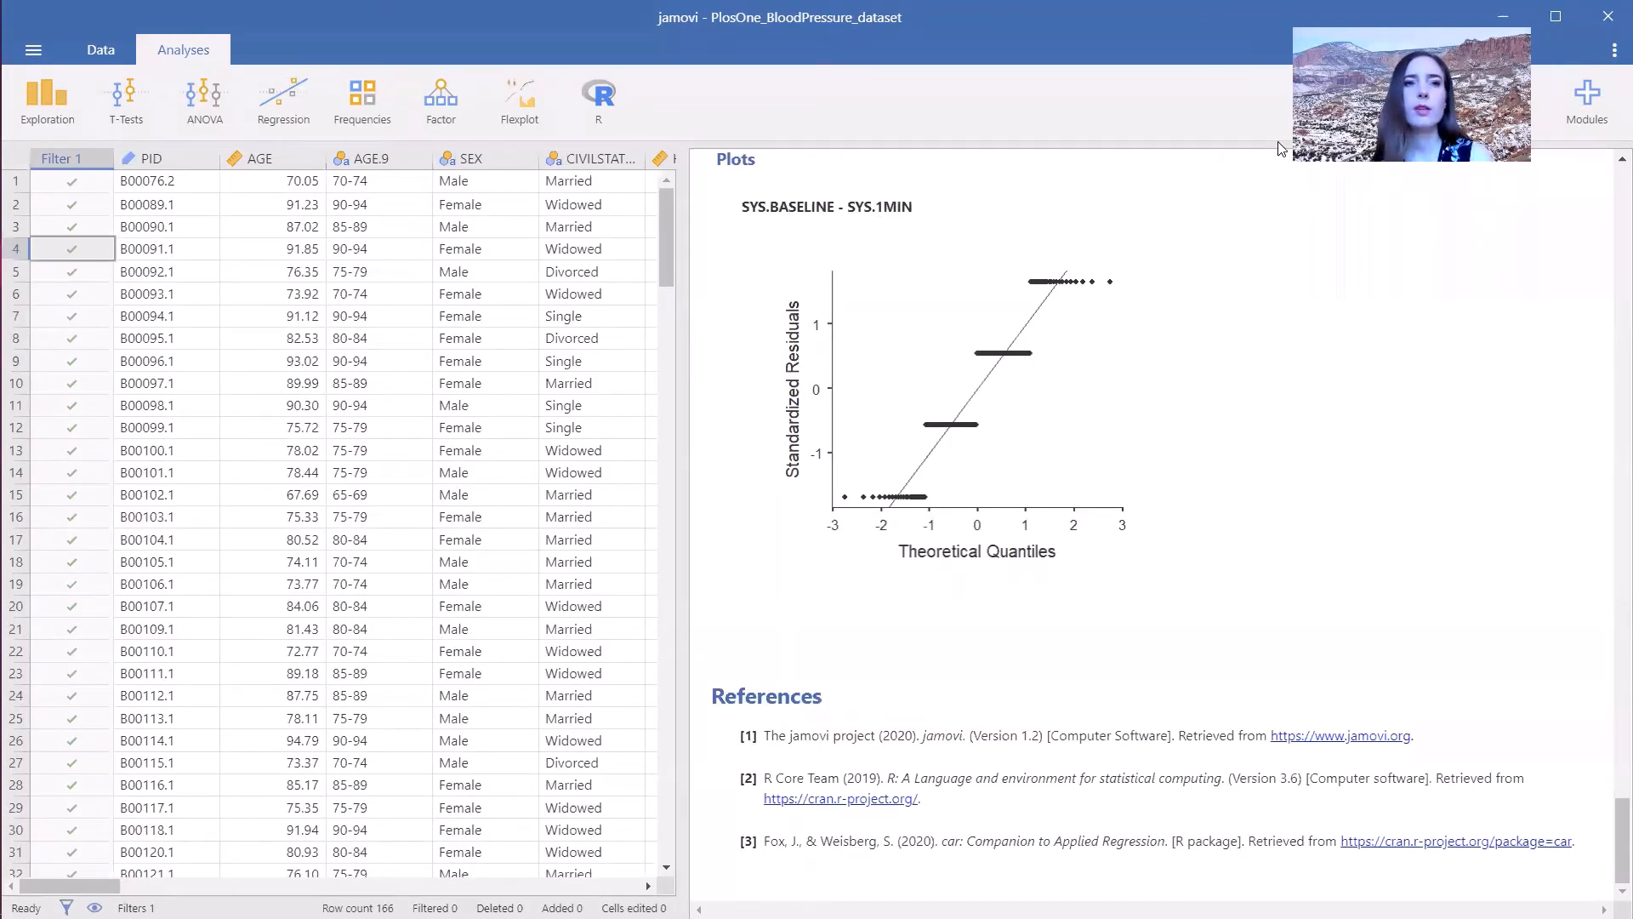
- Start an ANOVA with BMI as the dependent variable and CIVILSTATUS as the fixed factor
click(201, 102)
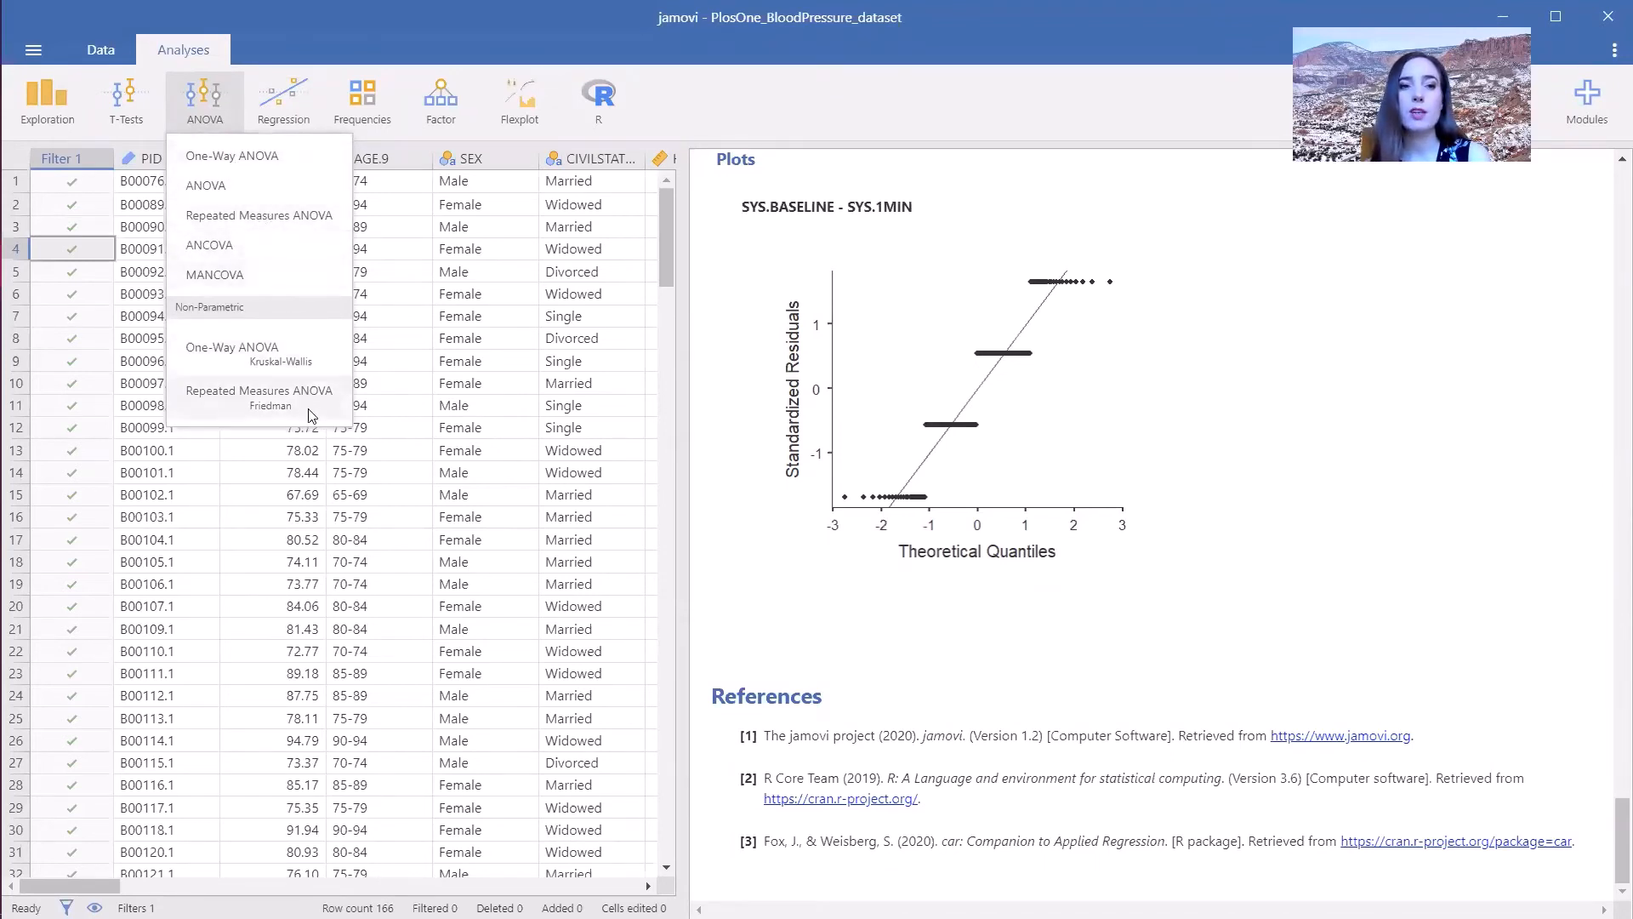
click(246, 180)
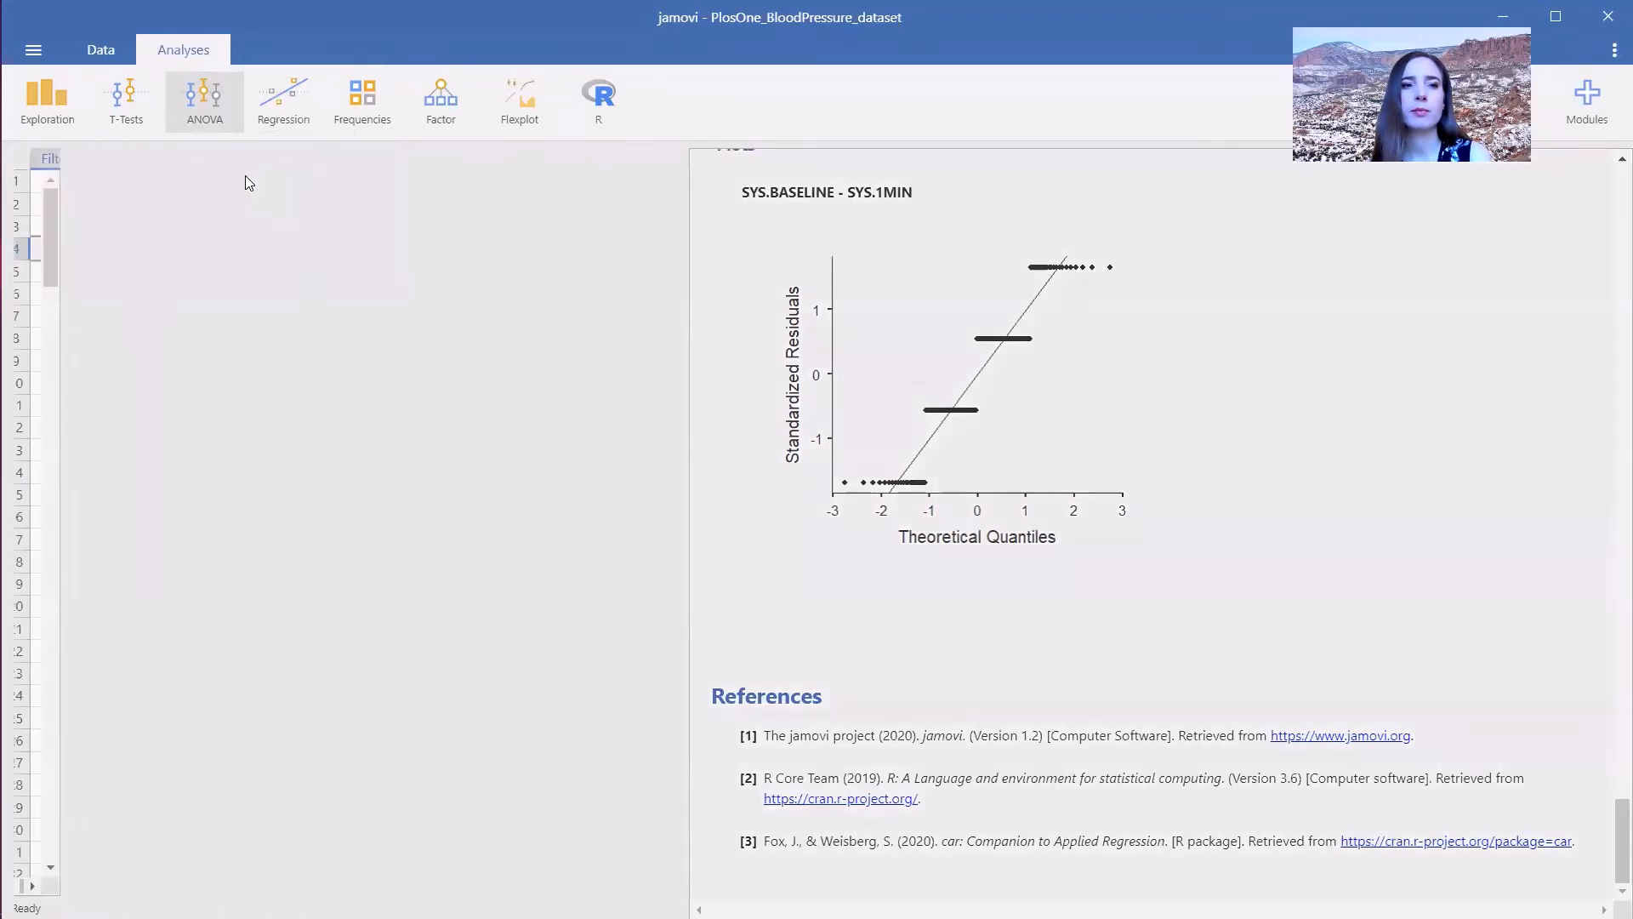
click(237, 131)
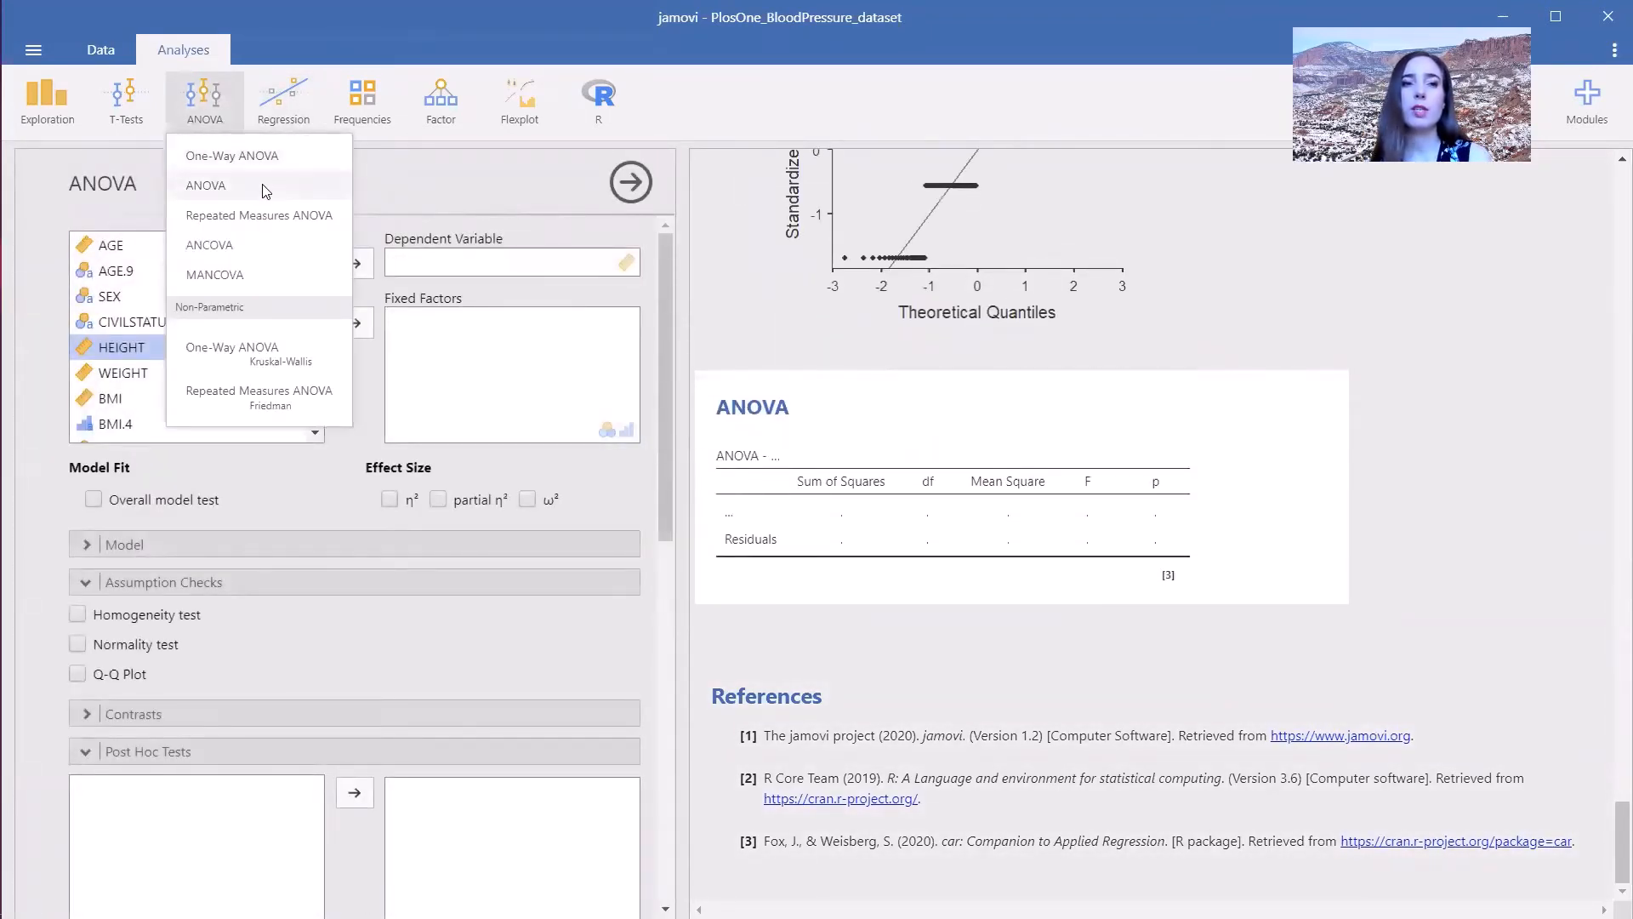
click(396, 189)
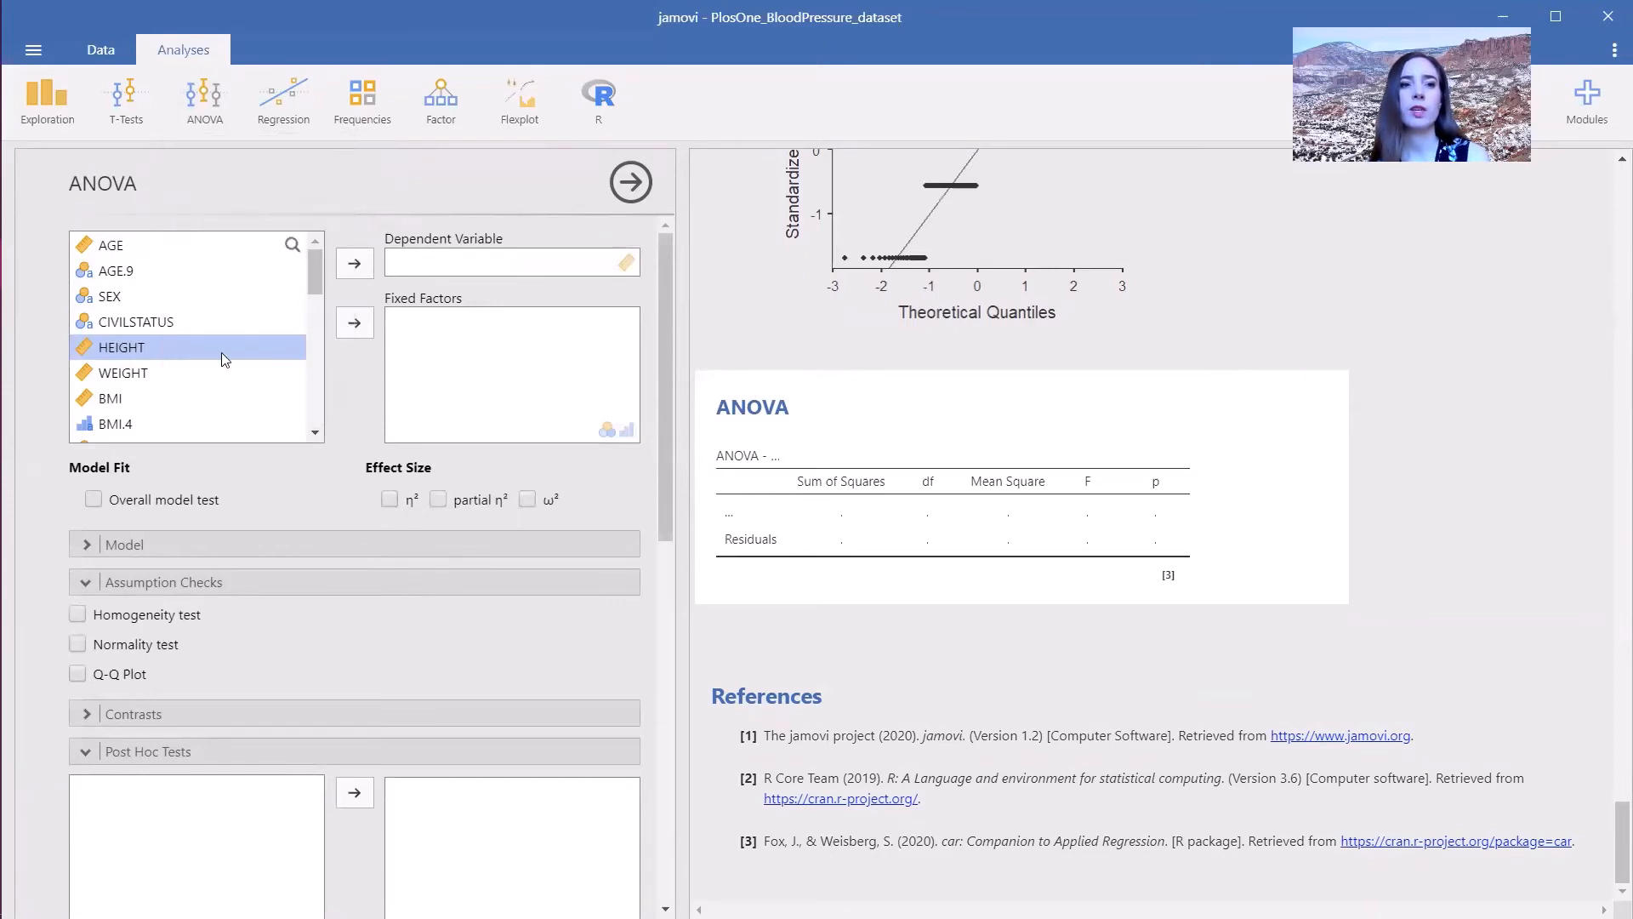
click(142, 400)
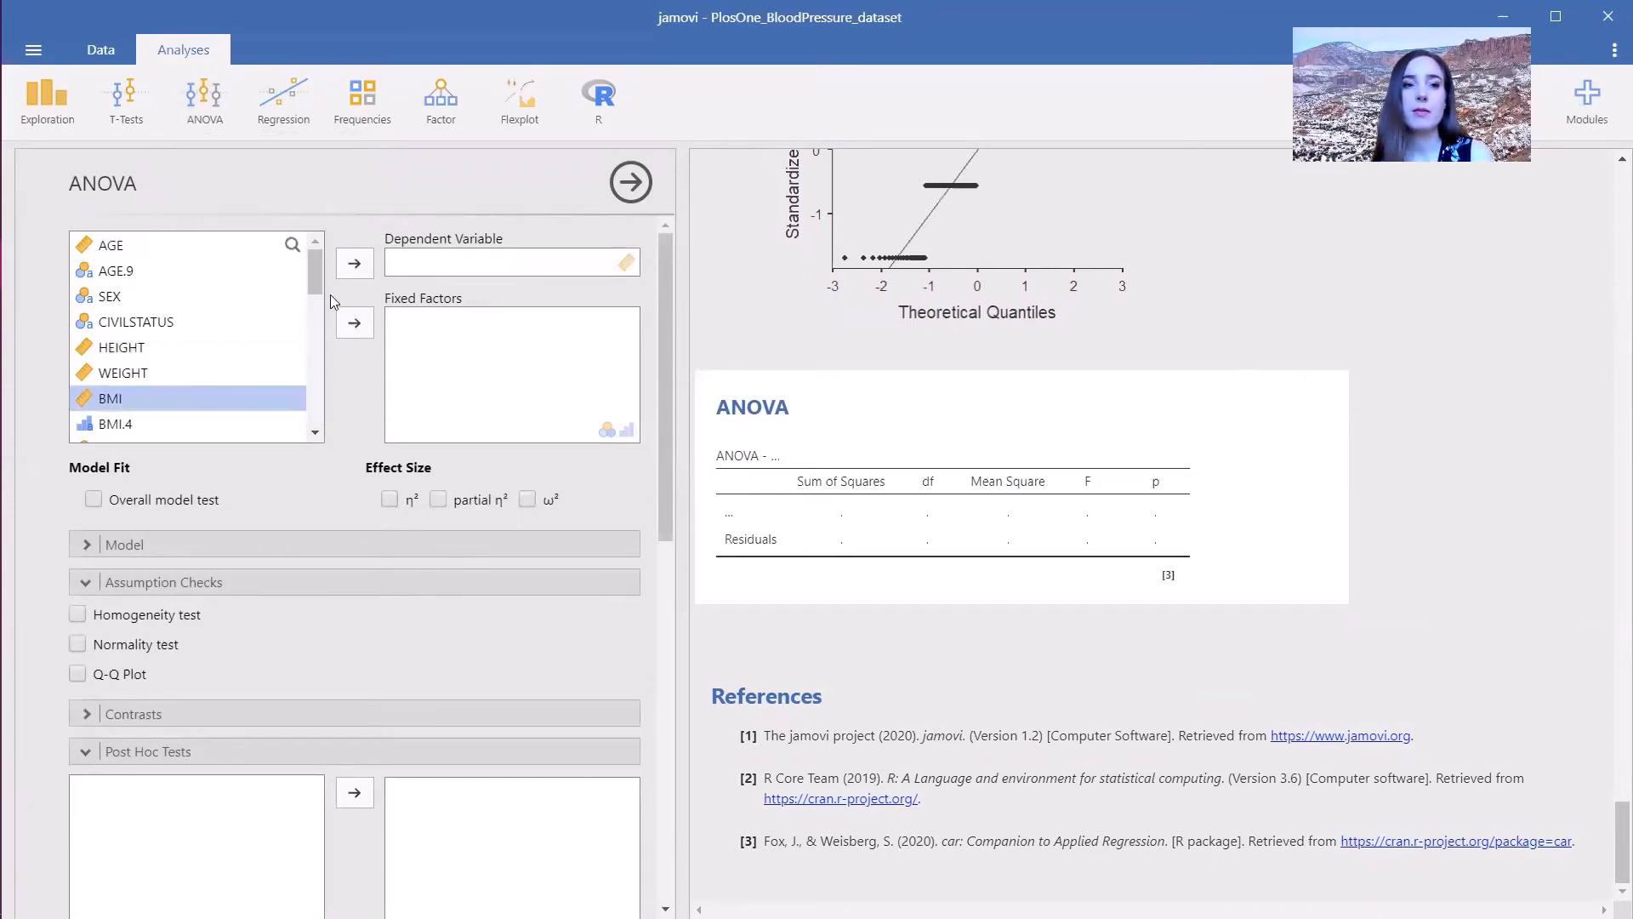
click(356, 265)
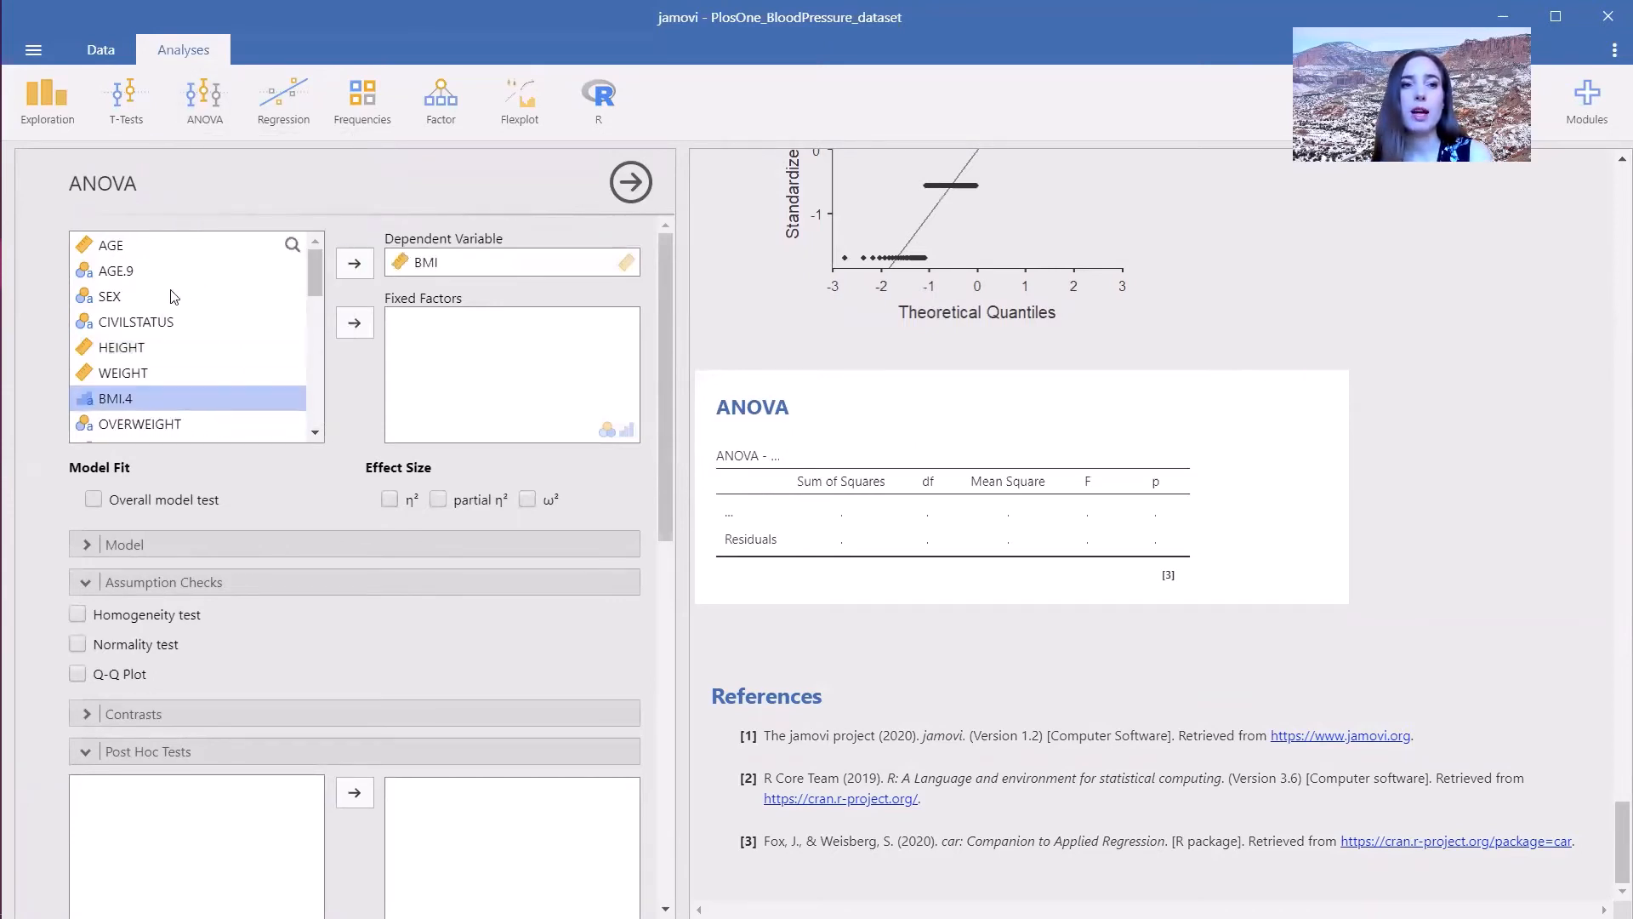
click(134, 324)
click(356, 325)
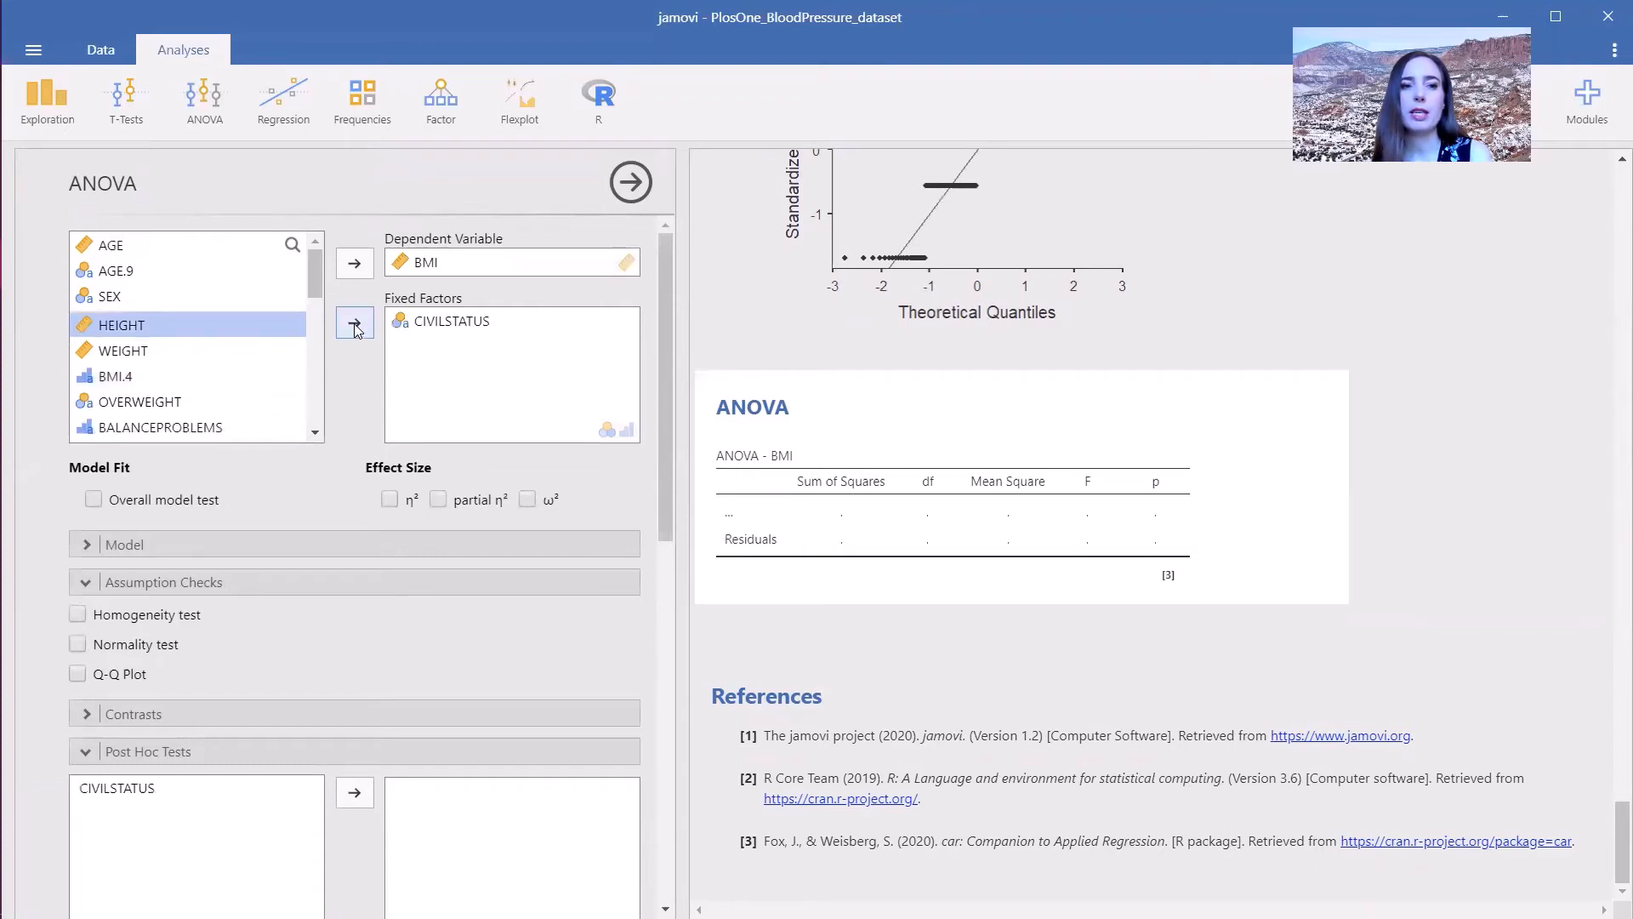
- Turn on the homogeneity test, normality test and Q-Q plot assumption checks for the ANOVA
click(135, 617)
click(133, 643)
click(139, 681)
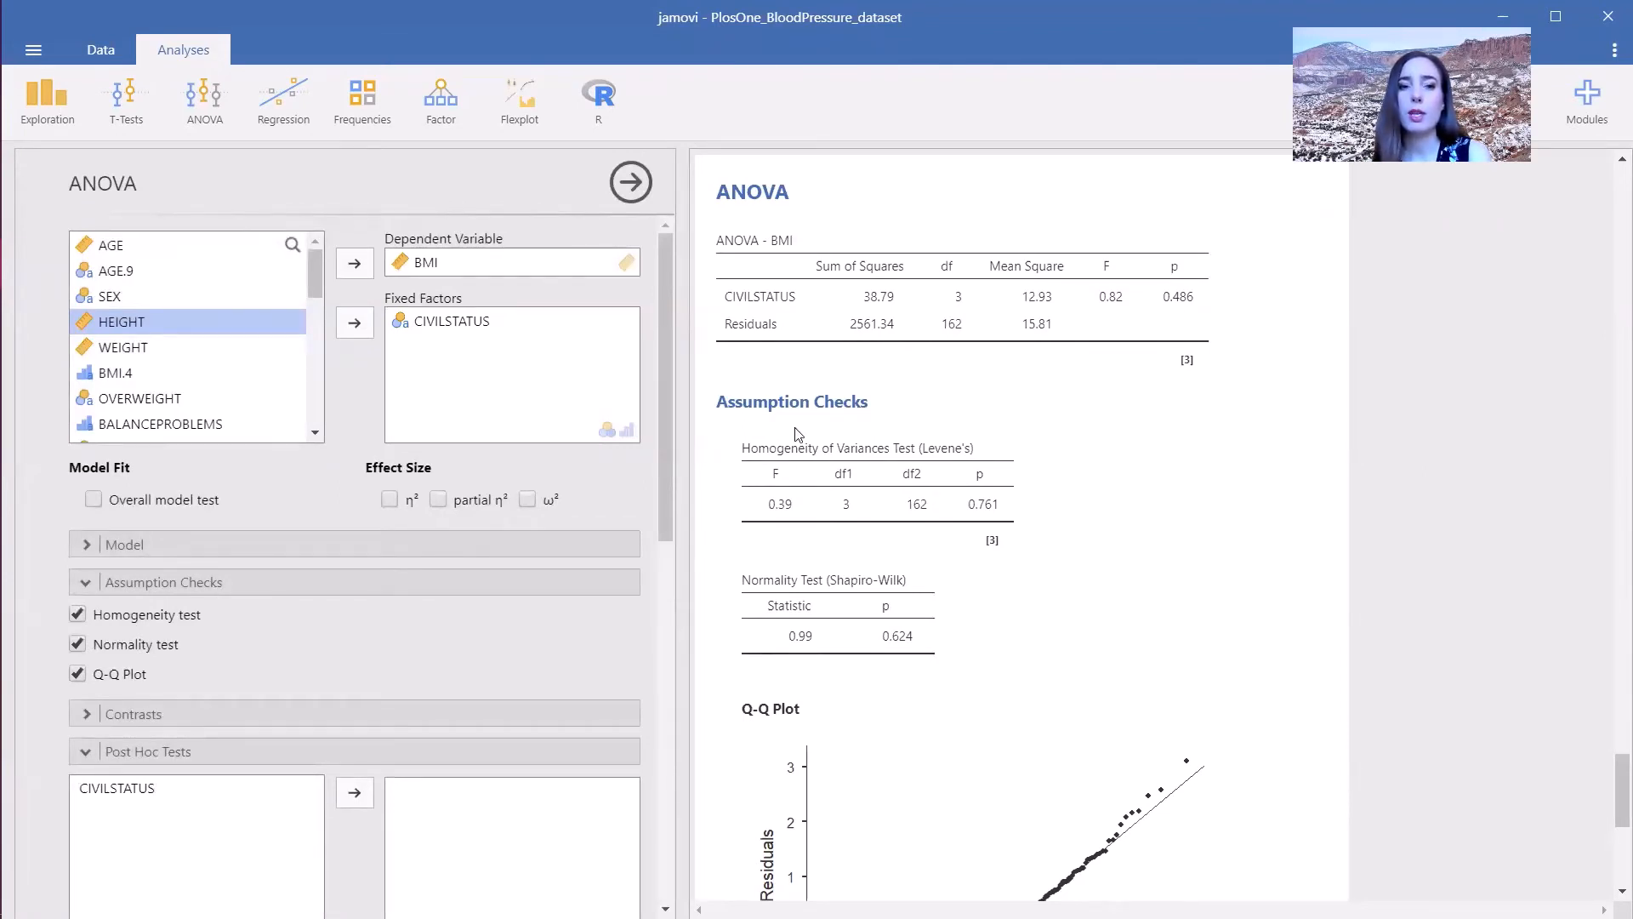
- Run Tukey post hoc tests on CIVILSTATUS
click(164, 787)
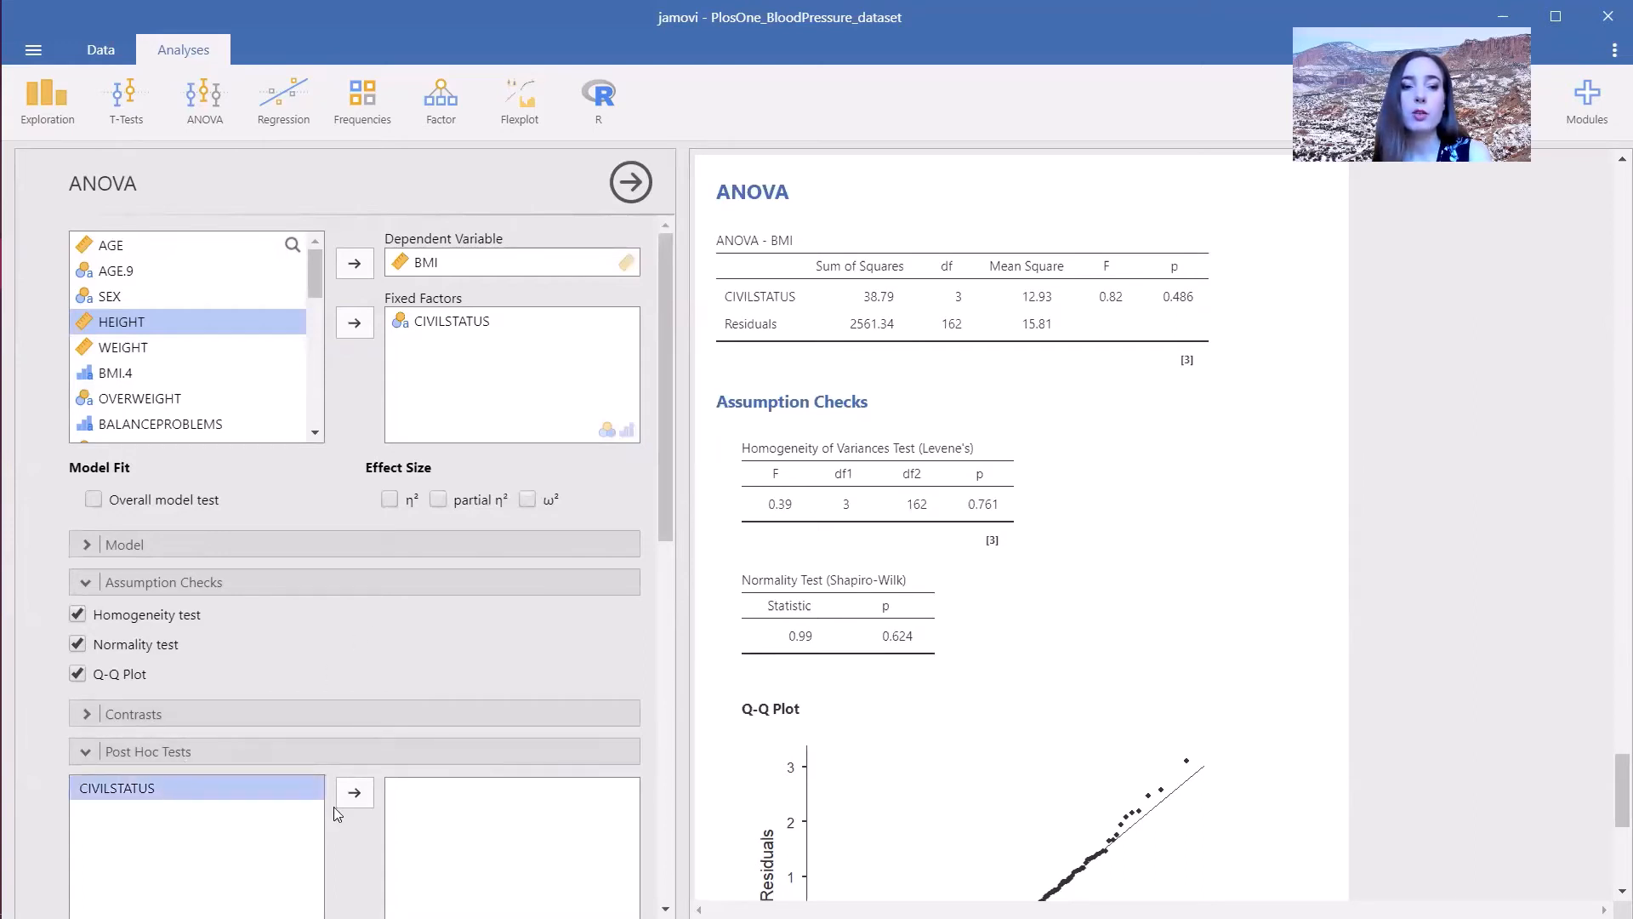
click(354, 792)
scroll(662, 561, down, 1)
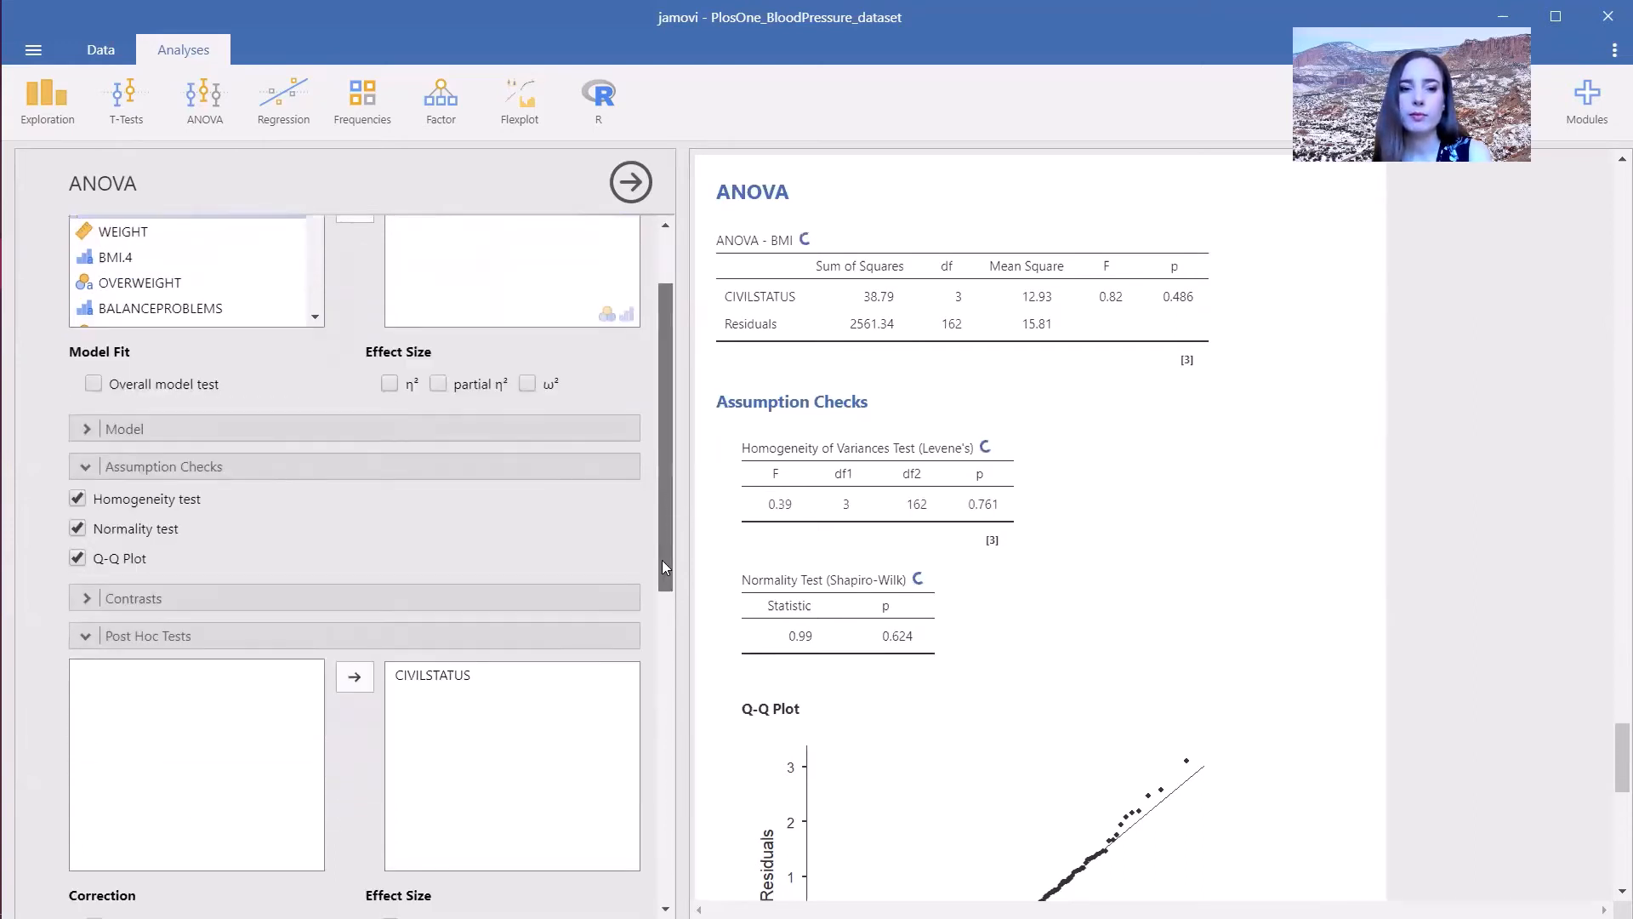
drag(661, 560, 660, 682)
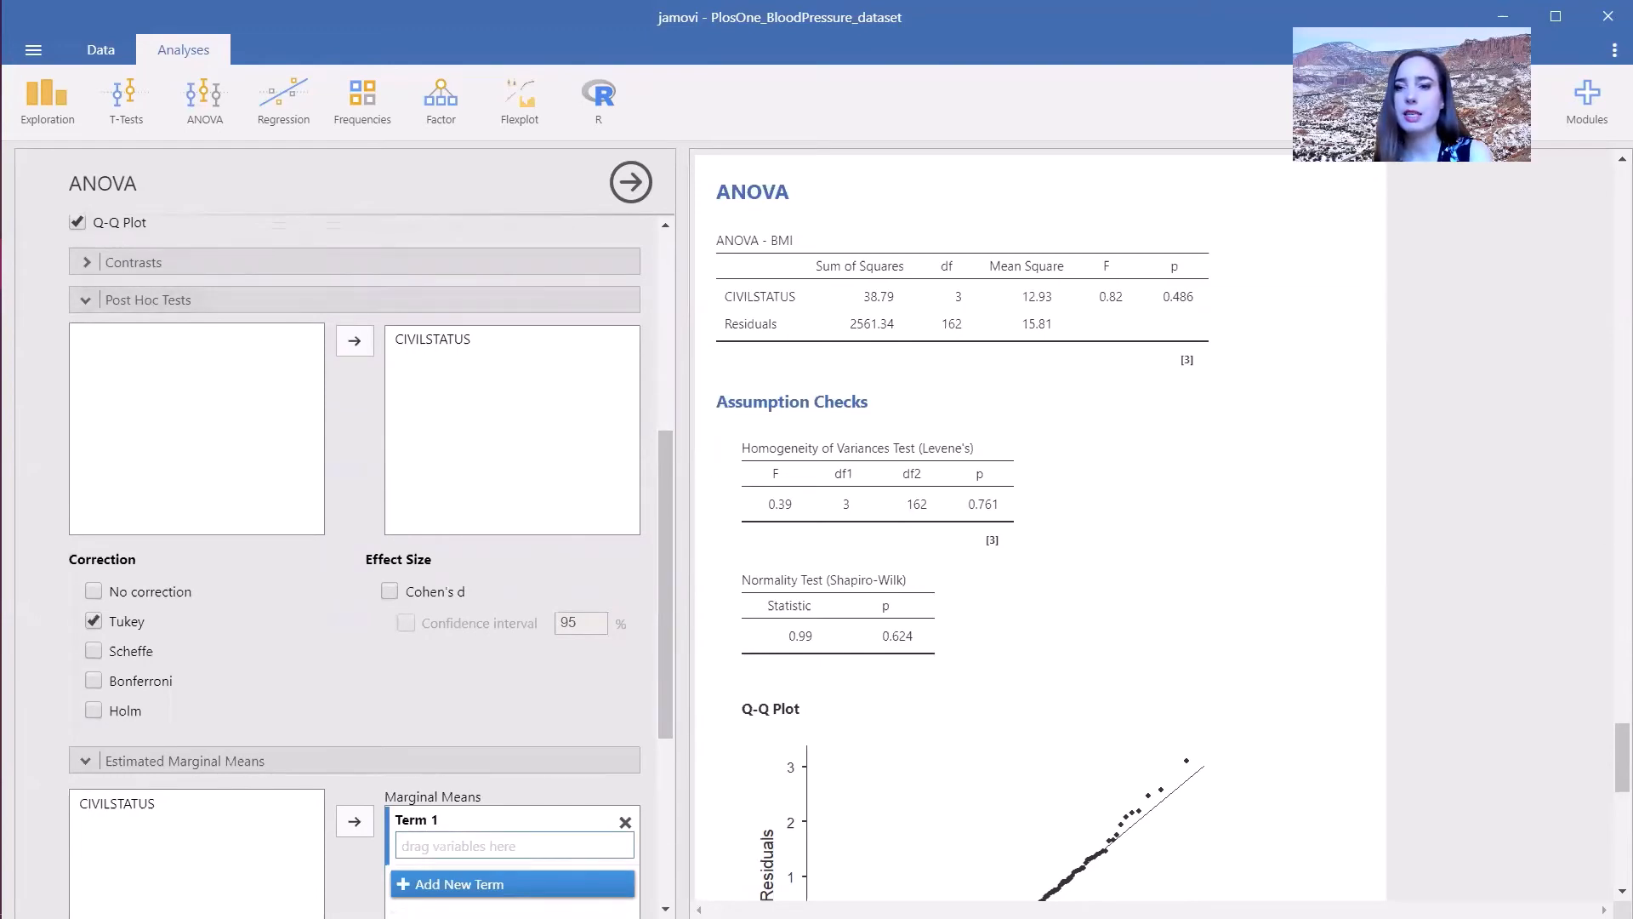
drag(1621, 757, 1620, 840)
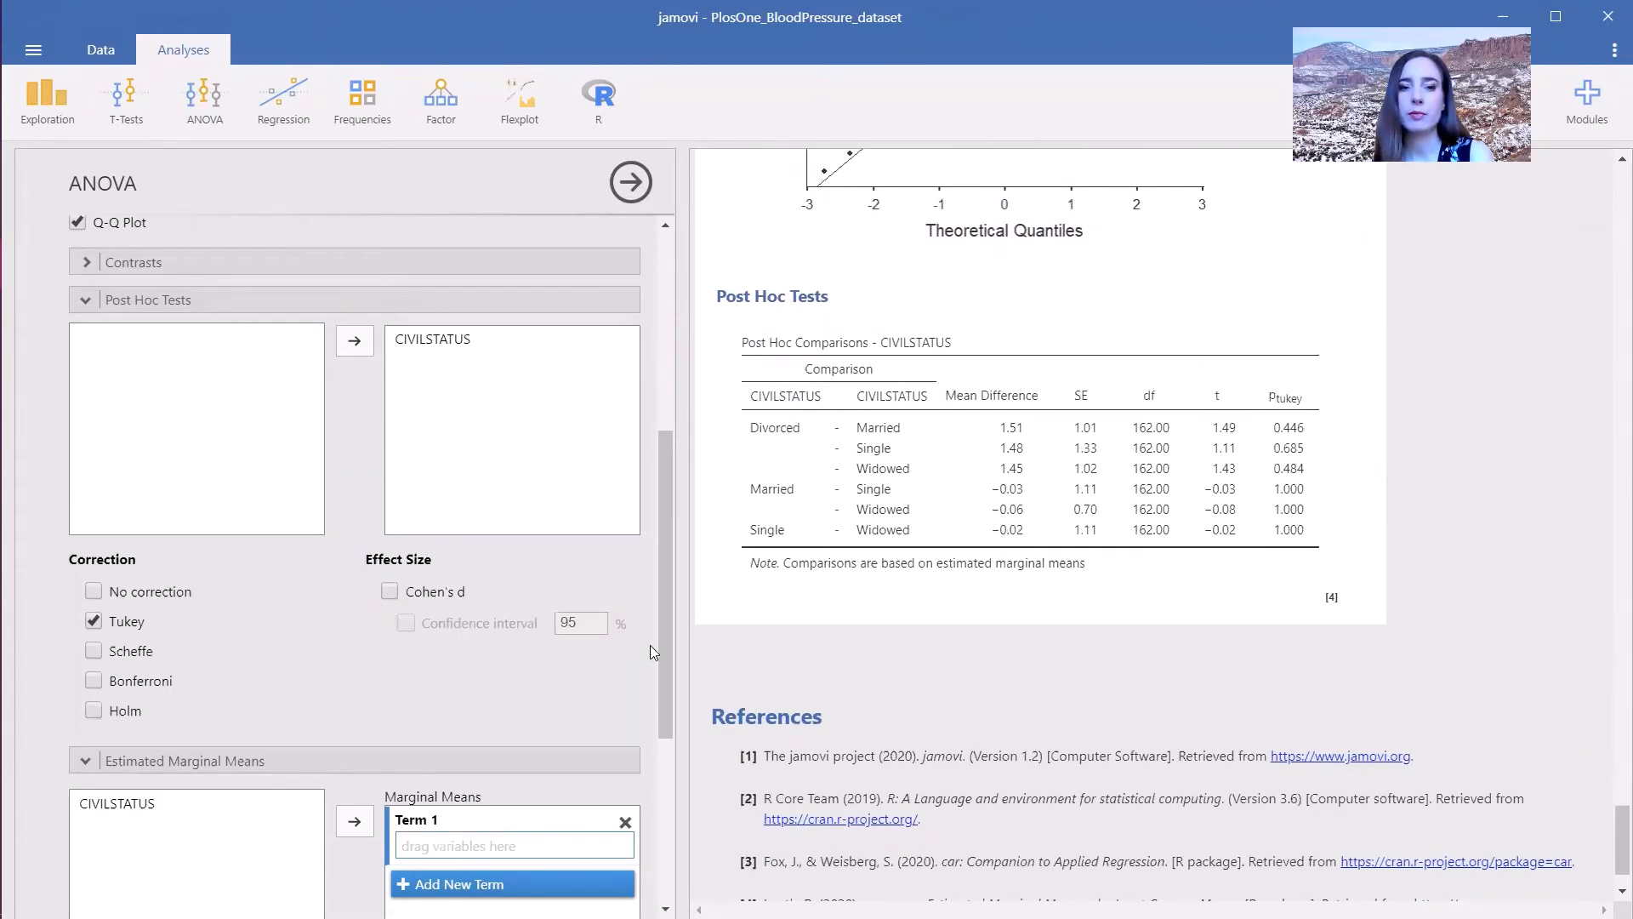
- Add estimated marginal means for CIVILSTATUS with both marginal means plots and tables
scroll(650, 644, down, 5)
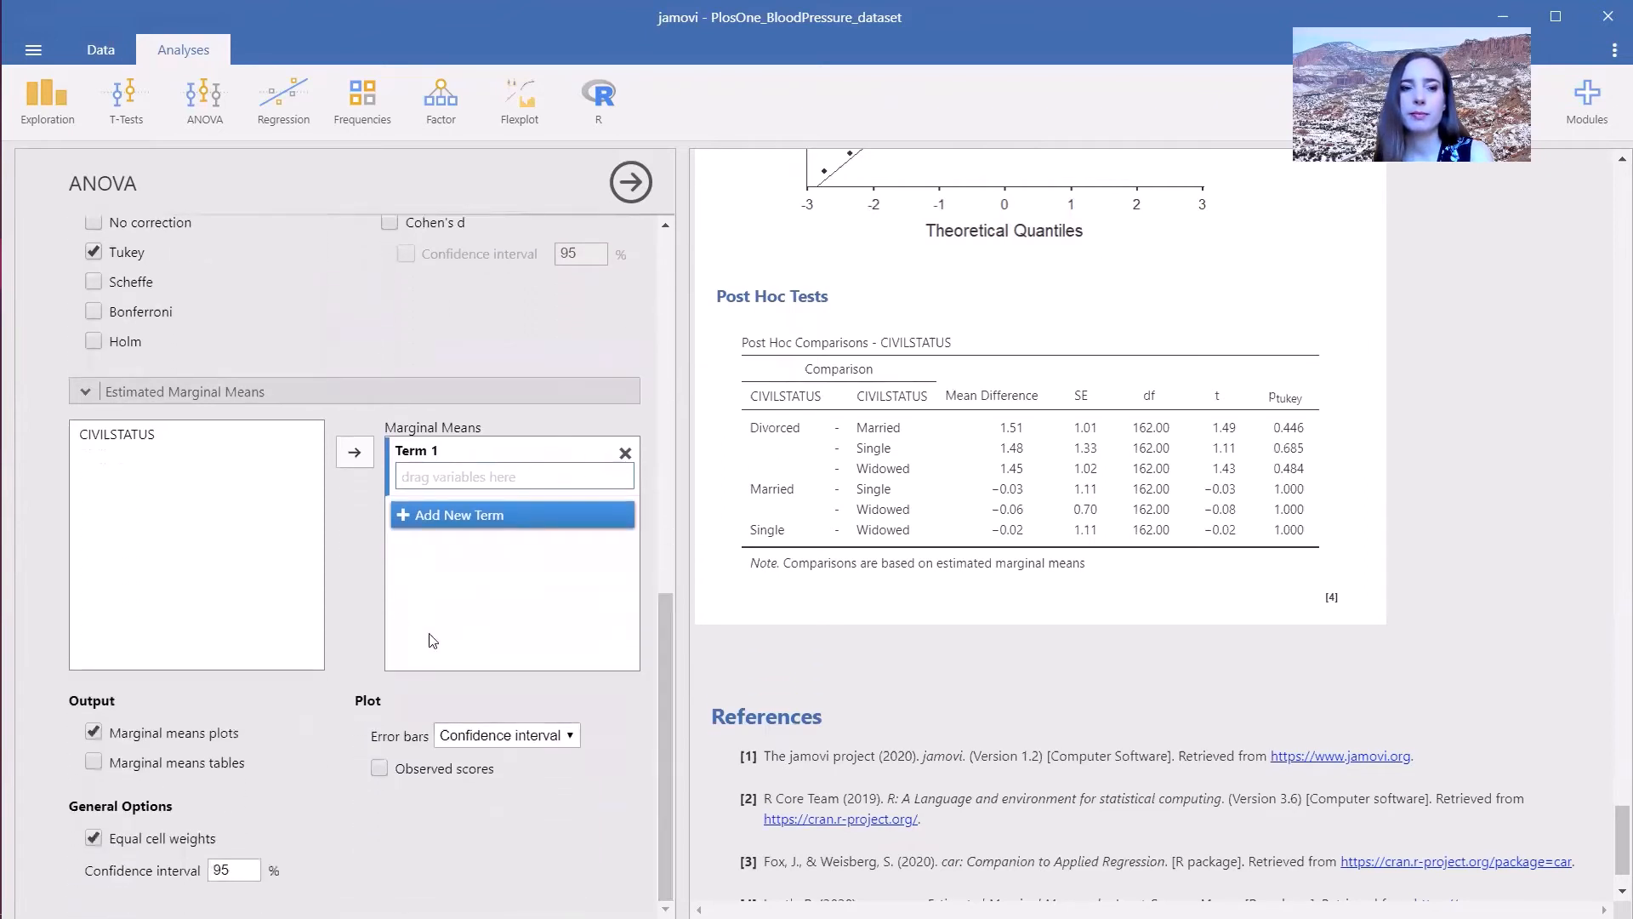
click(237, 453)
click(356, 455)
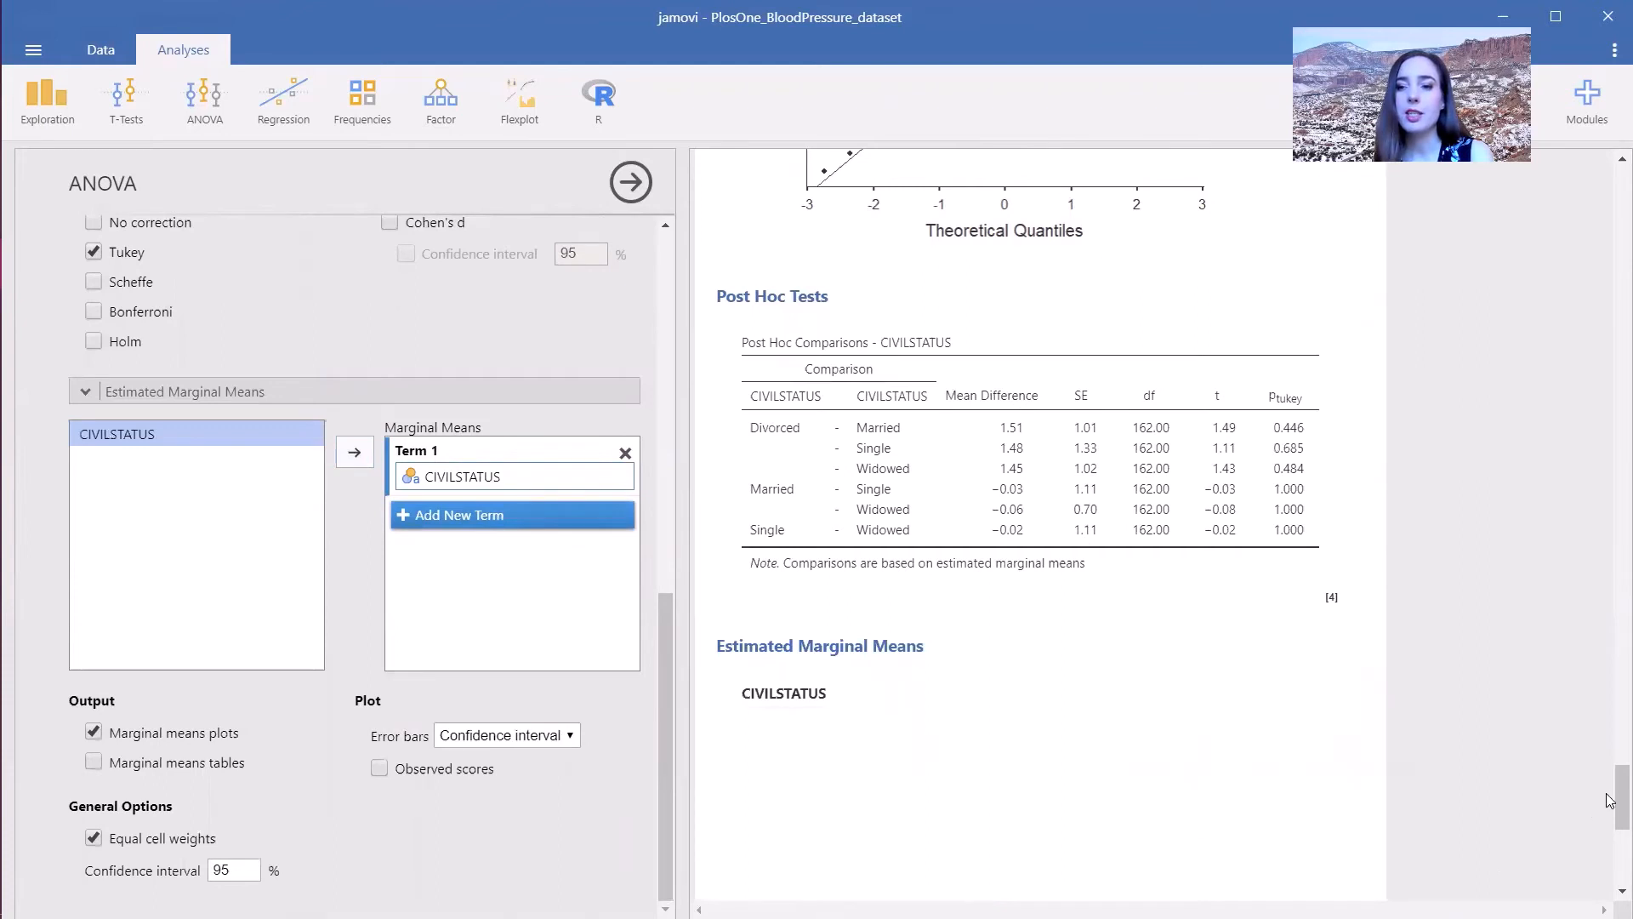
scroll(1610, 795, down, 3)
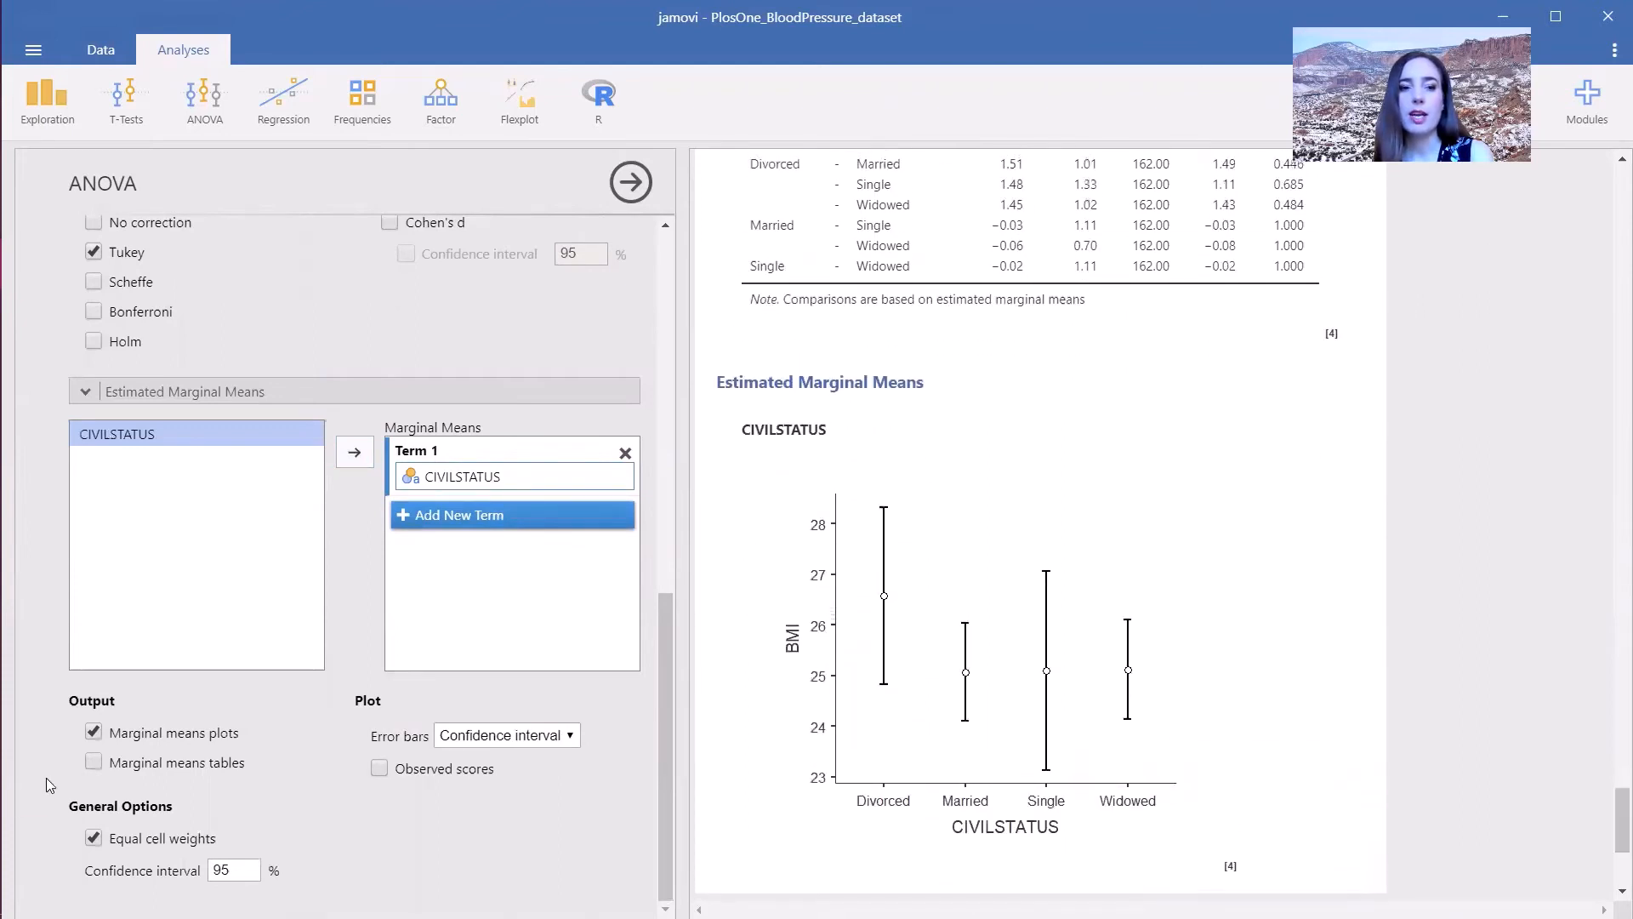
click(94, 762)
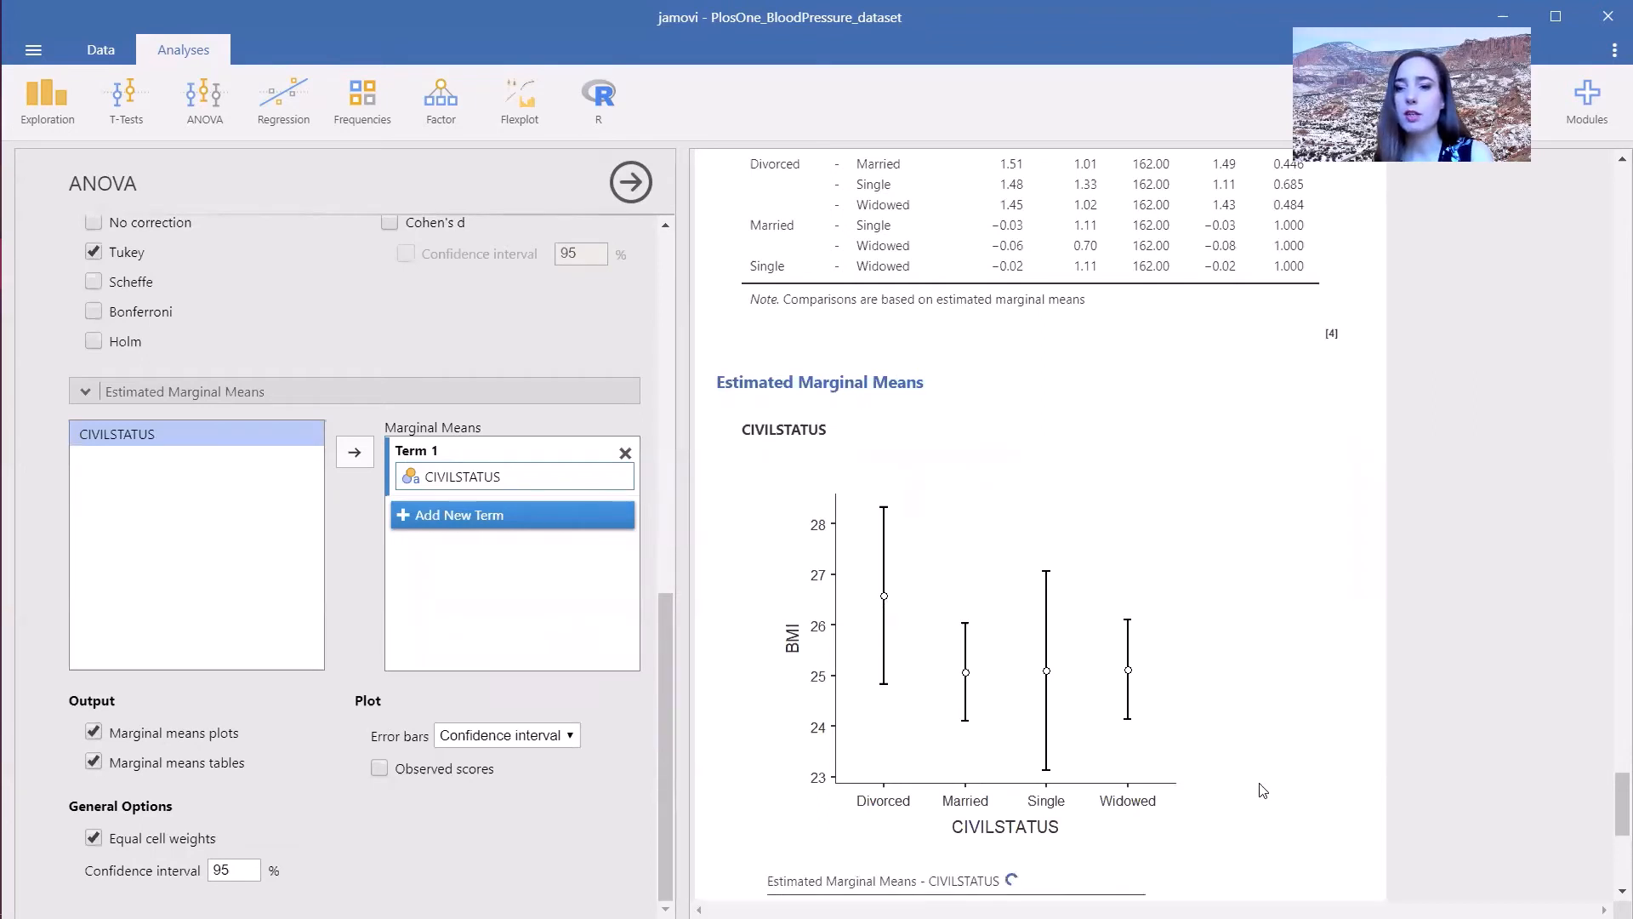
scroll(1434, 791, down, 5)
scroll(1434, 791, up, 3)
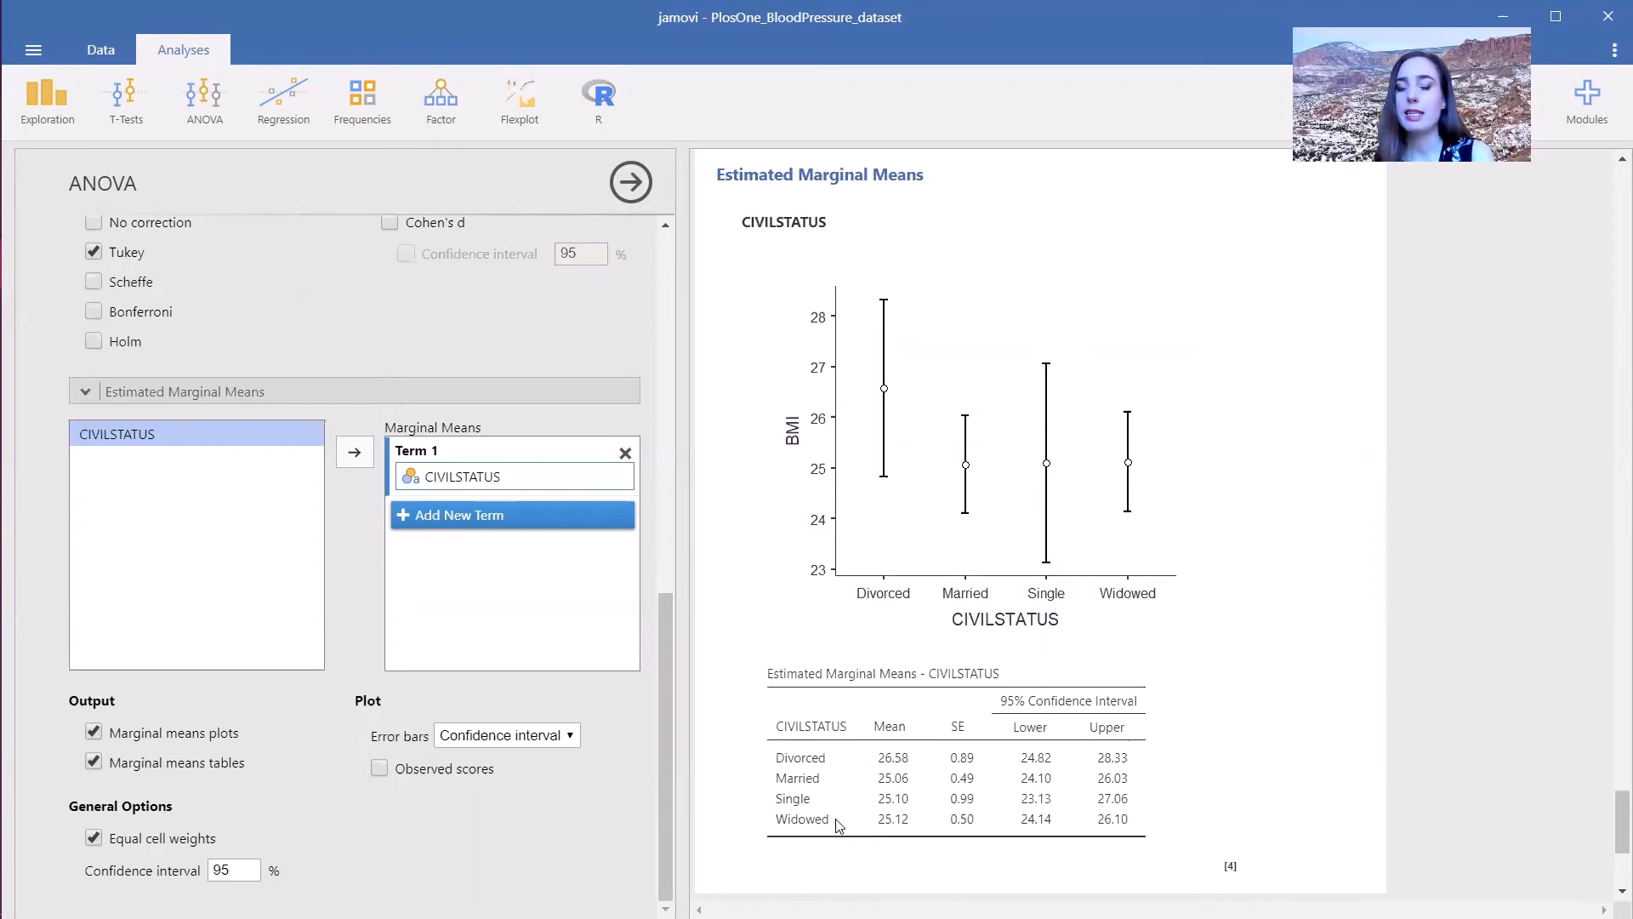
- Start a Repeated Measures ANOVA
click(207, 98)
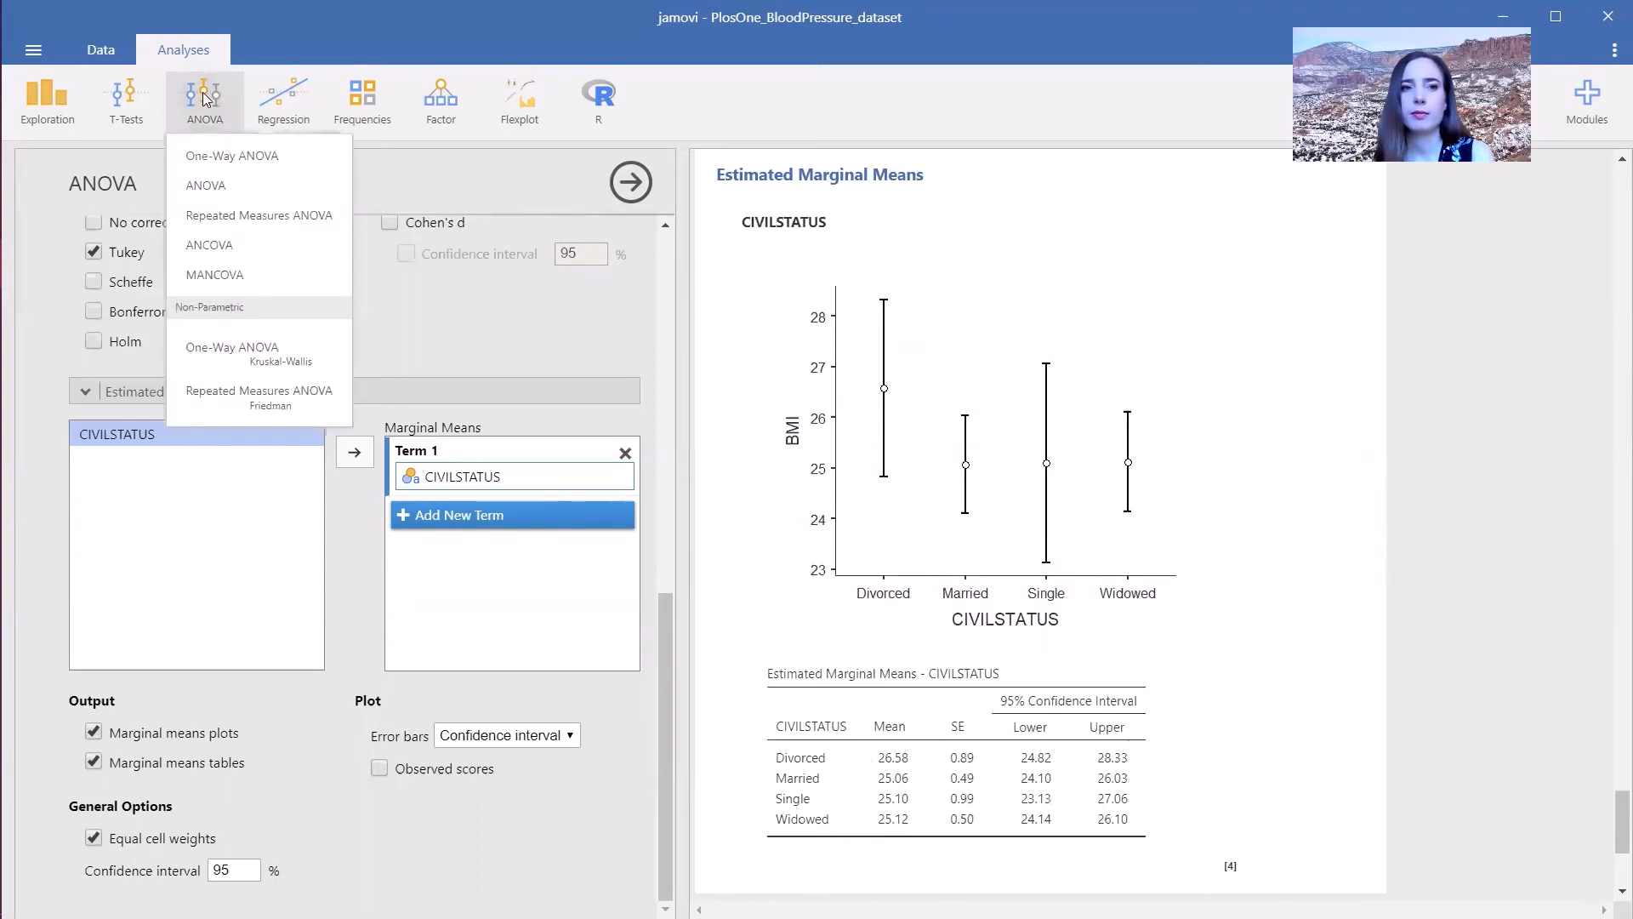
click(278, 217)
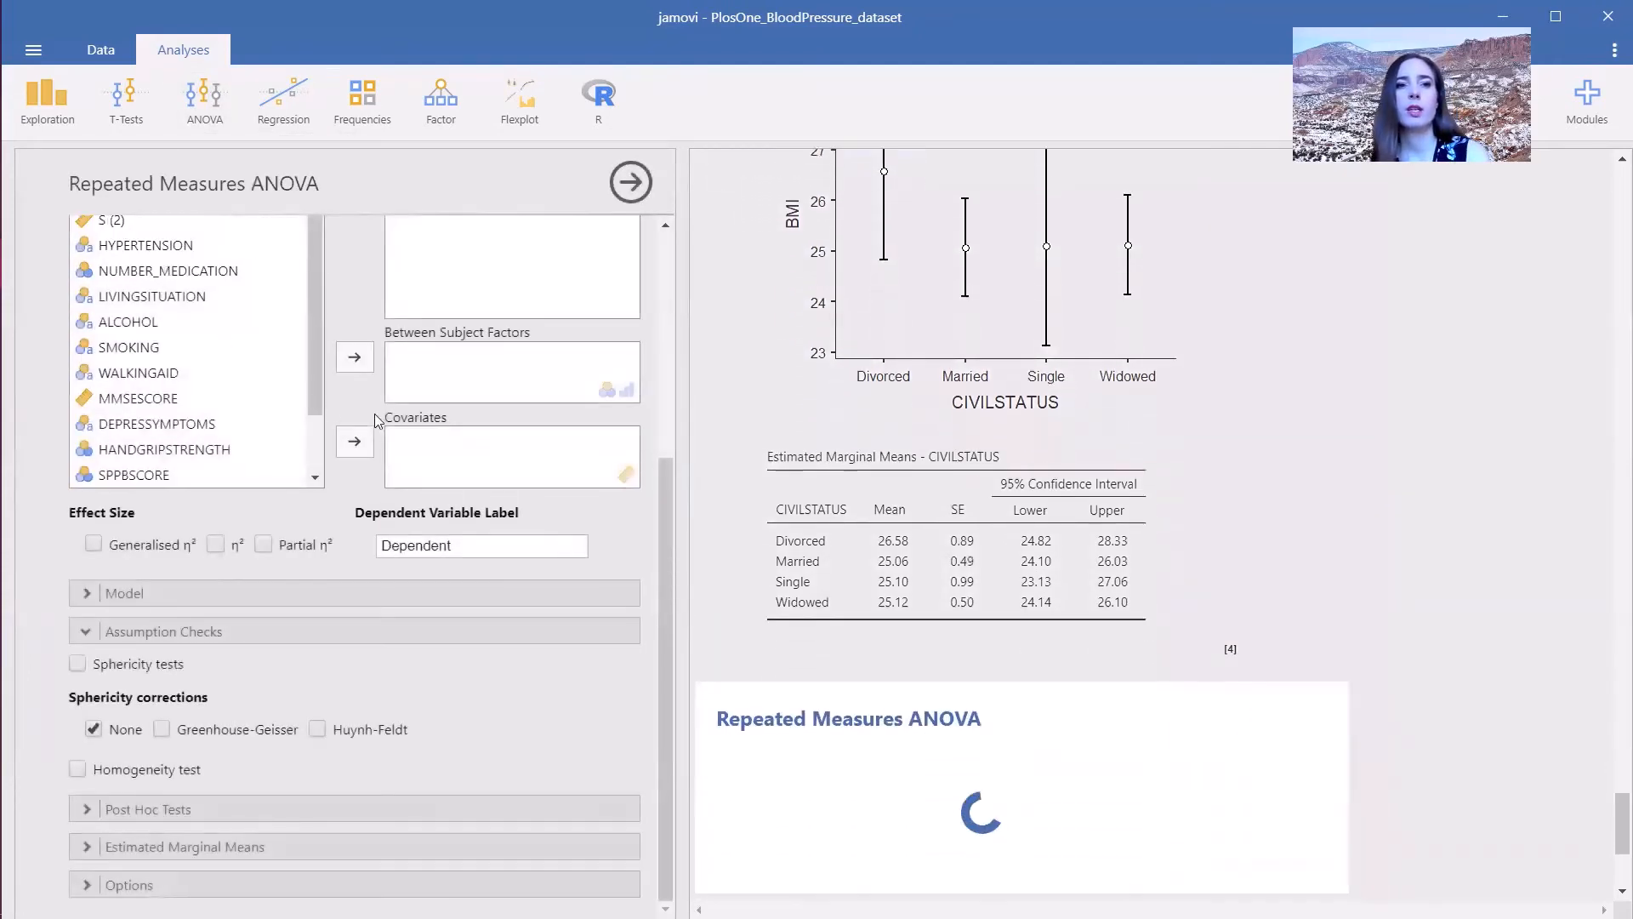
- Name the repeated measures factor Systolic BP
click(499, 266)
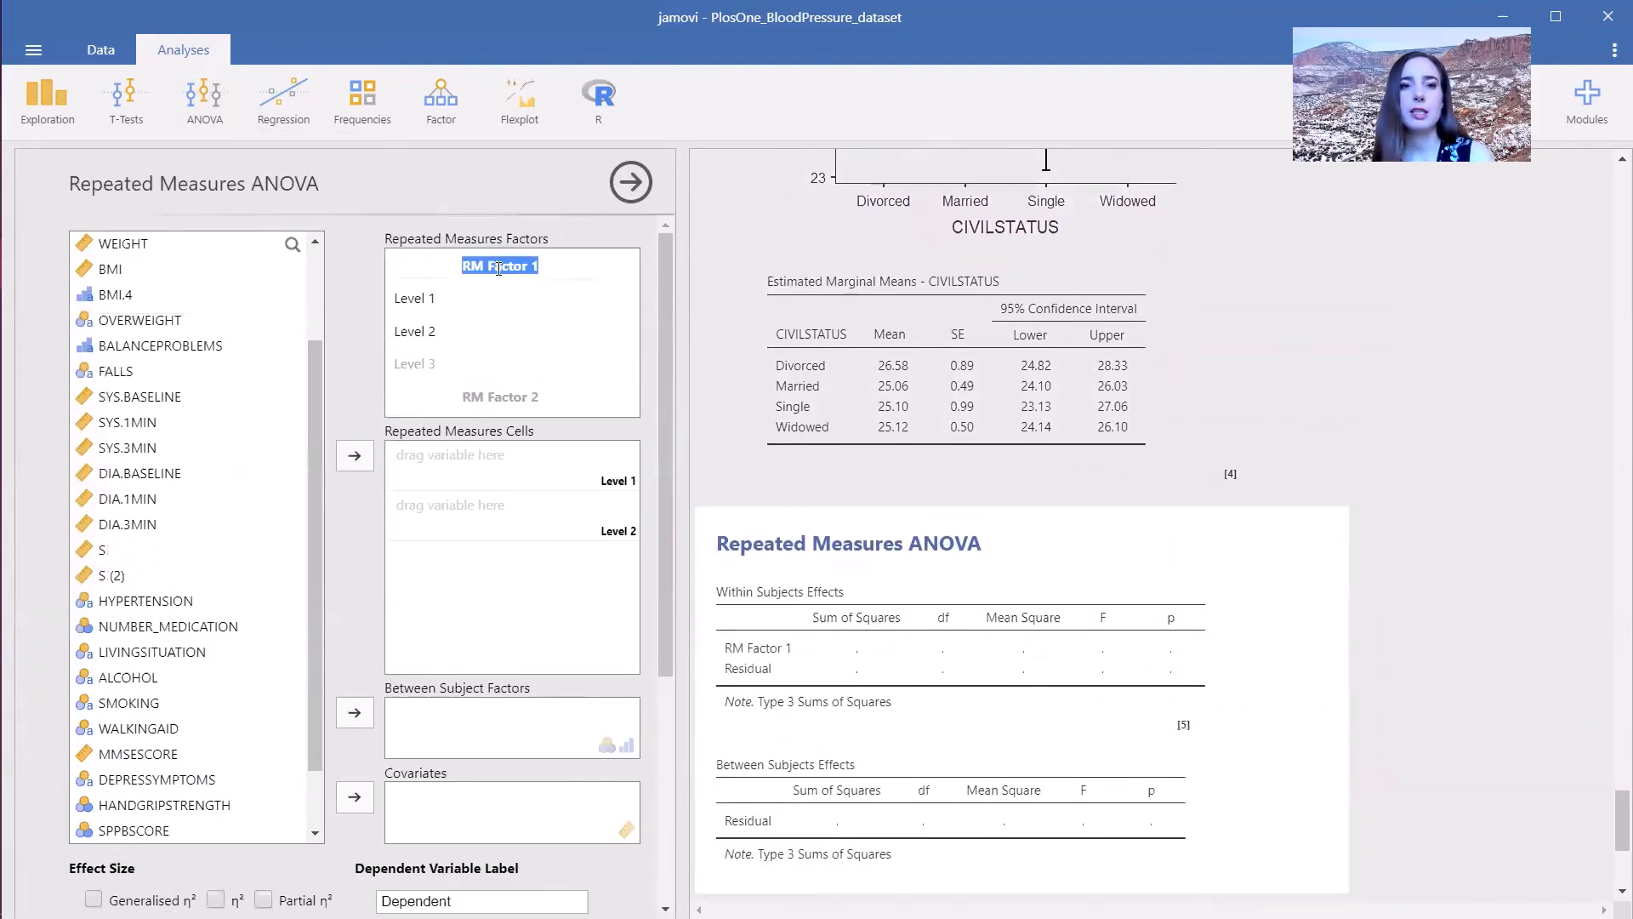
text(Systolic B)
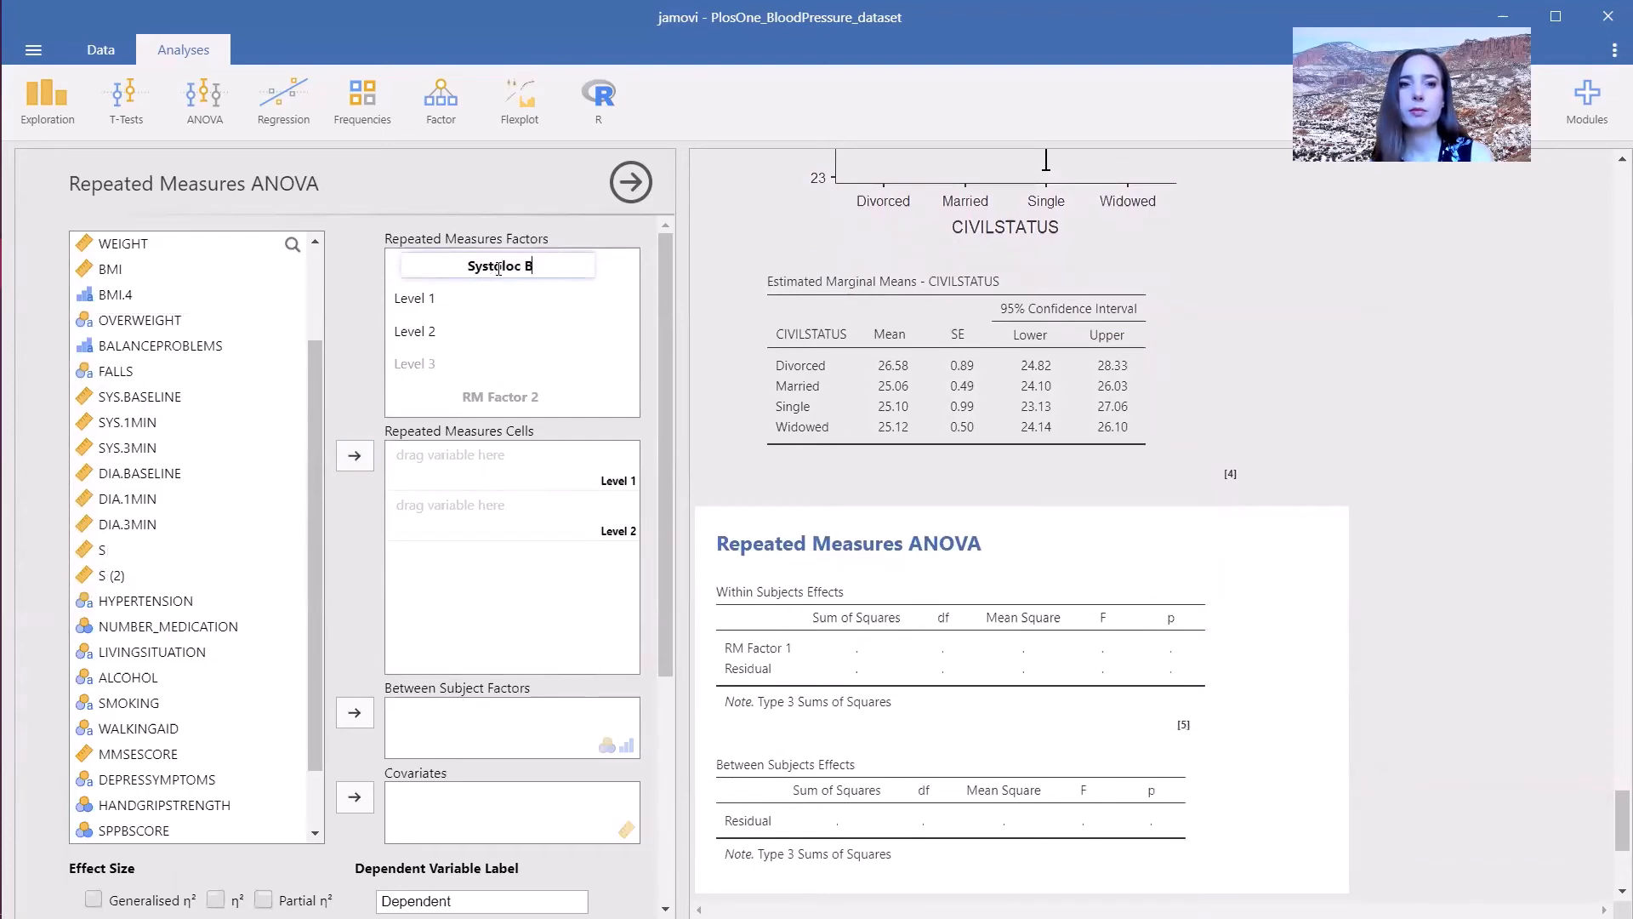
key(BackSpace)
key(BackSpace)
key(BackSpace)
key(BackSpace)
text(ic BP)
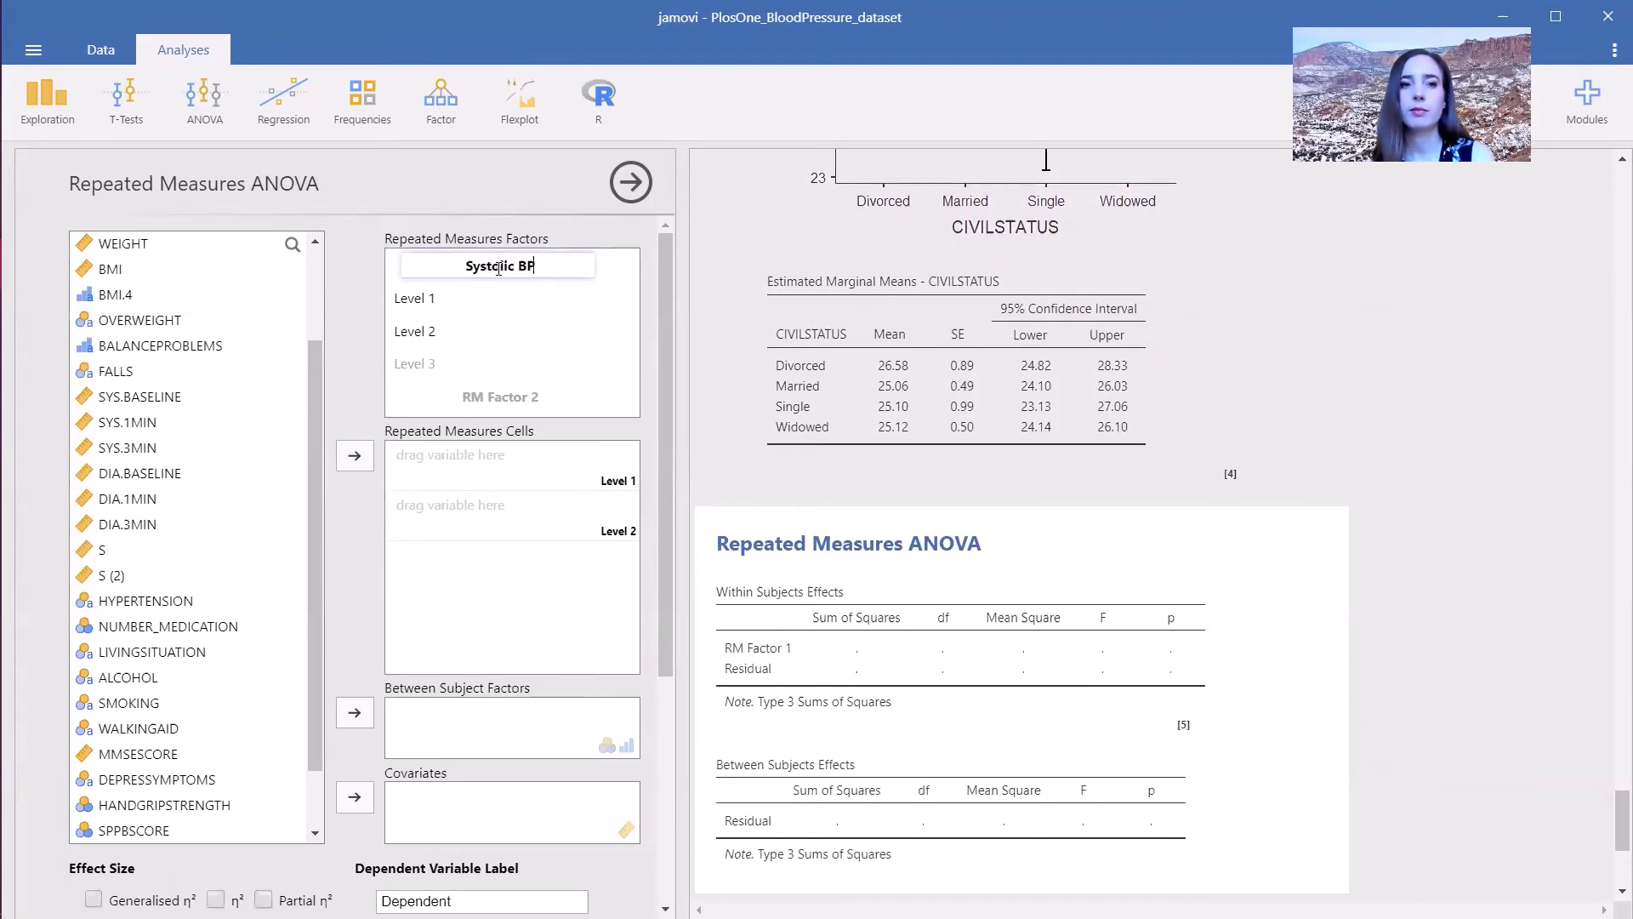
- Name the factor's three levels baseline, 1 minute and 3 minutes
key(Tab)
text(b)
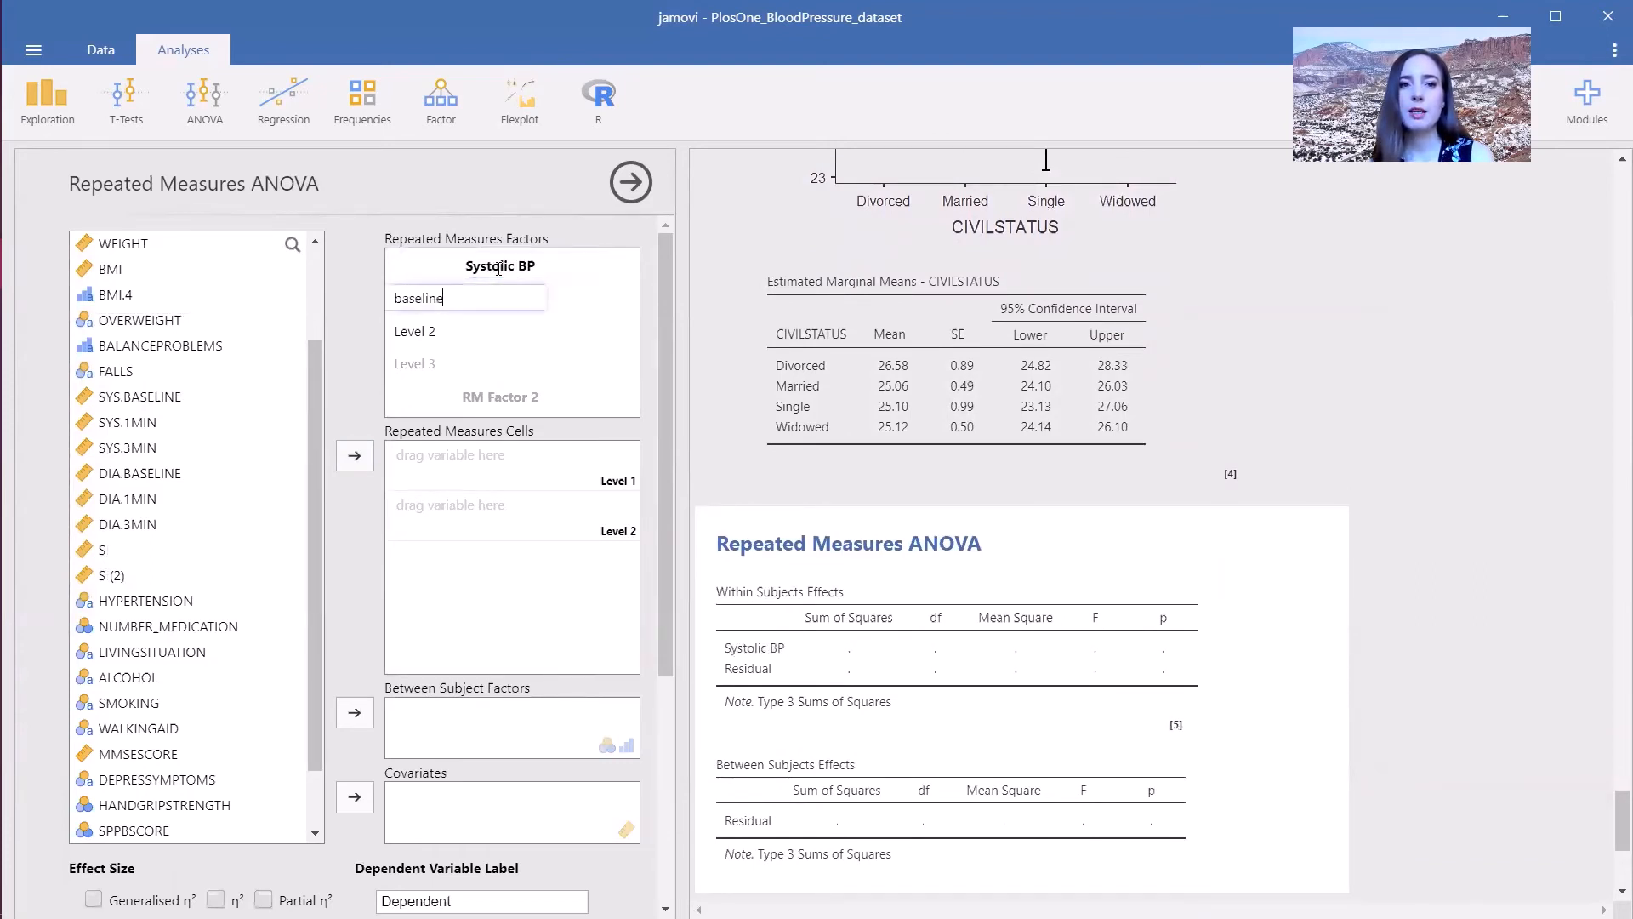
key(Tab)
text(1 minute)
key(Tab)
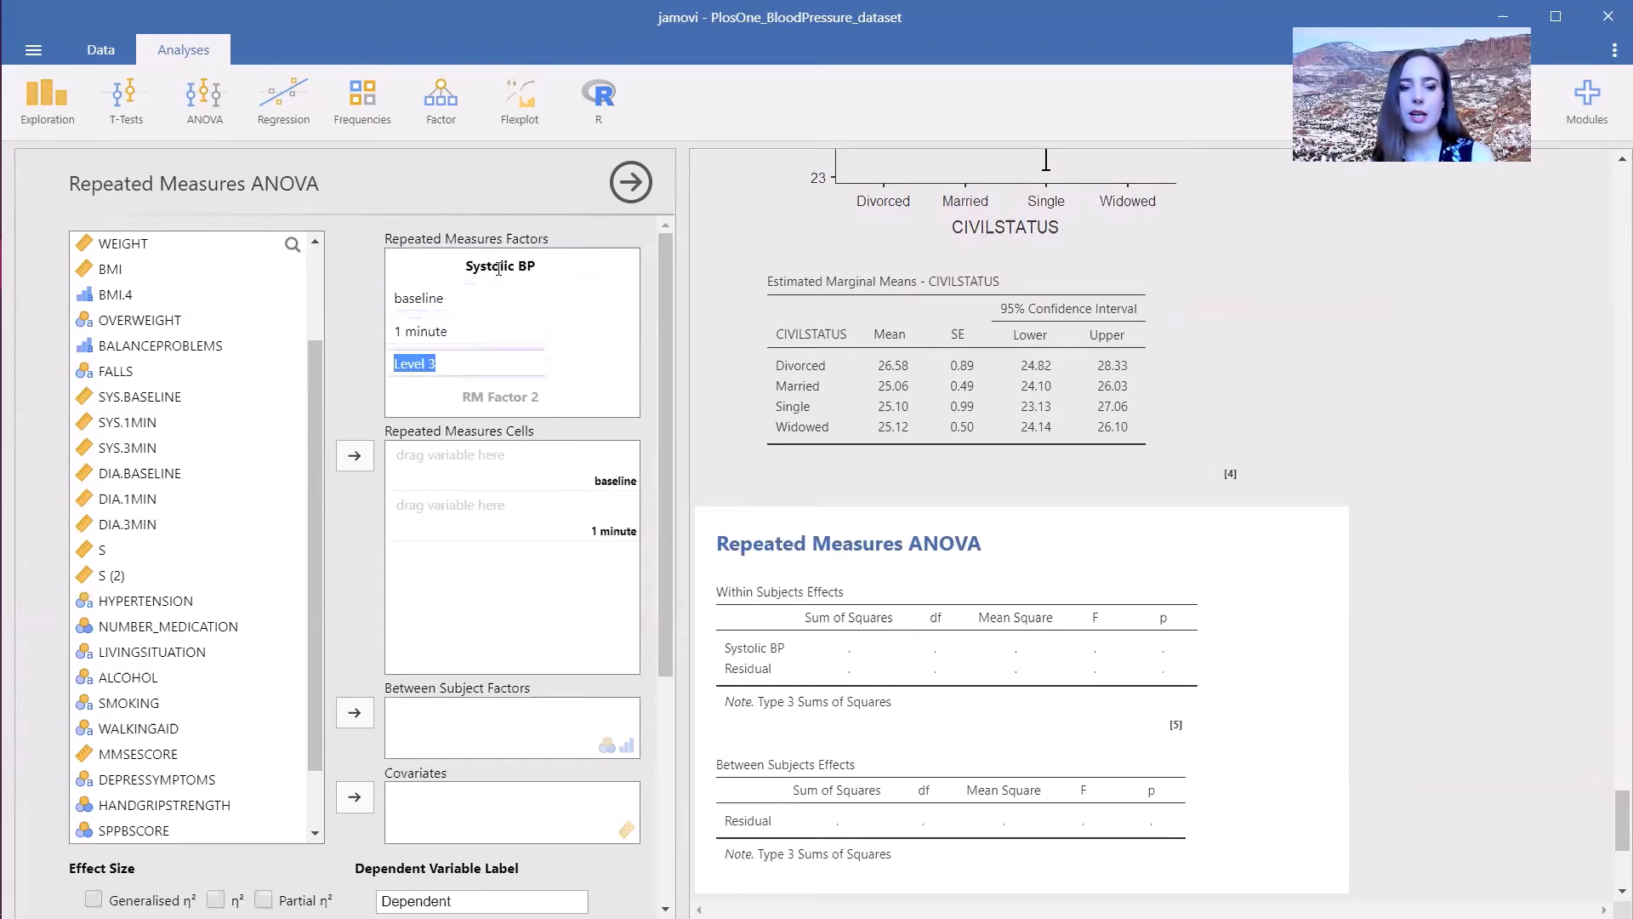
text(3 minutes)
key(Tab)
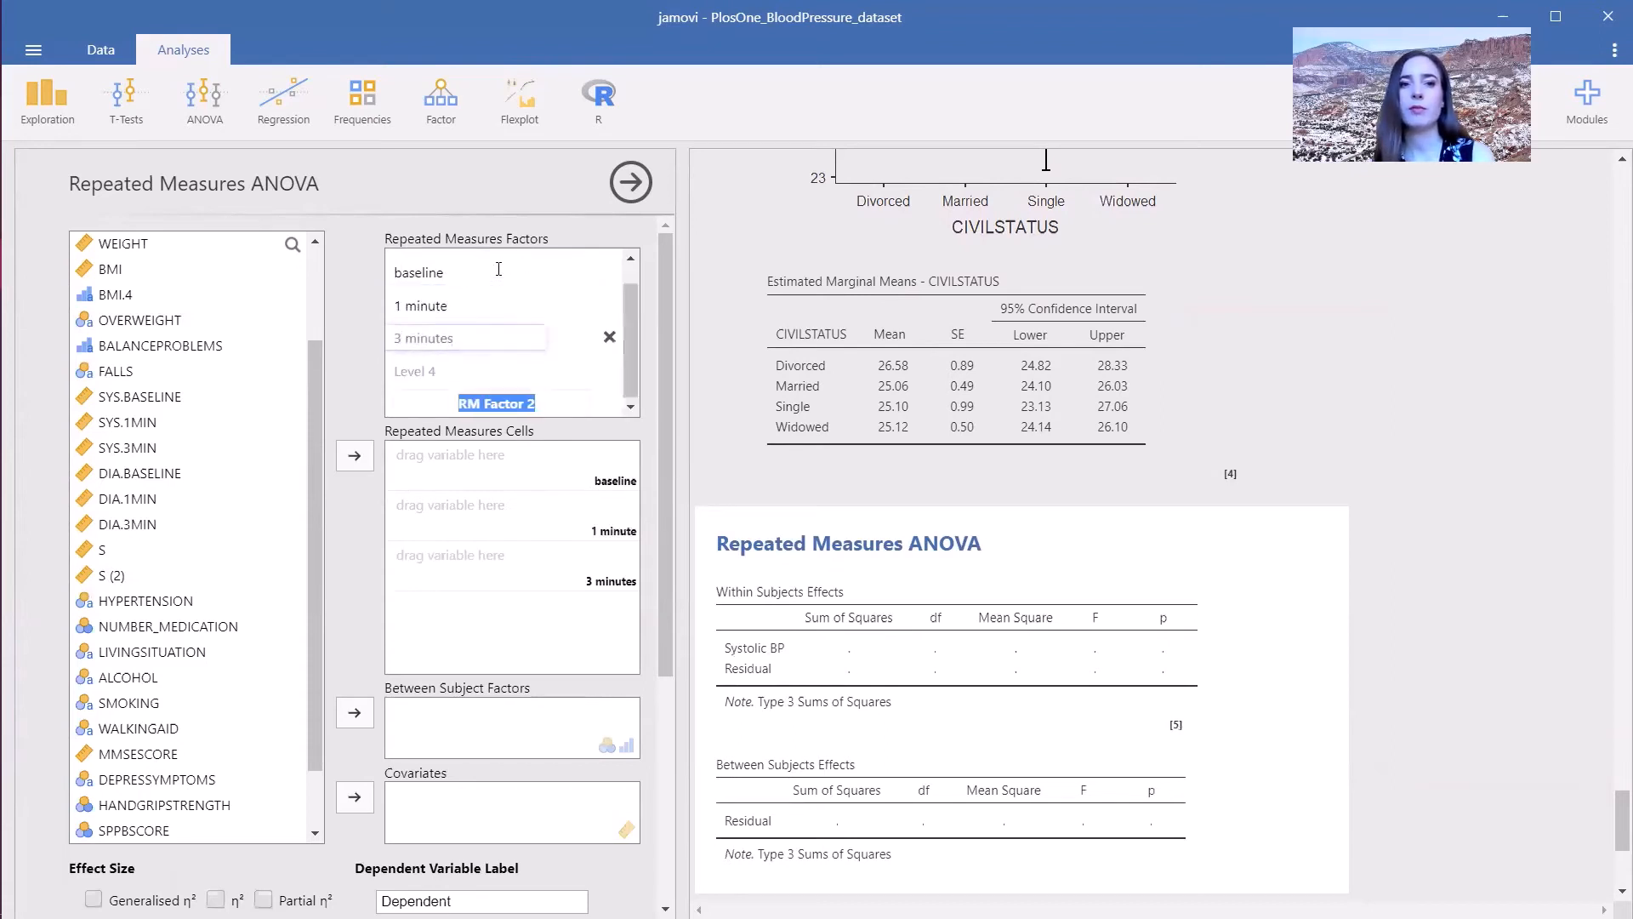
click(616, 312)
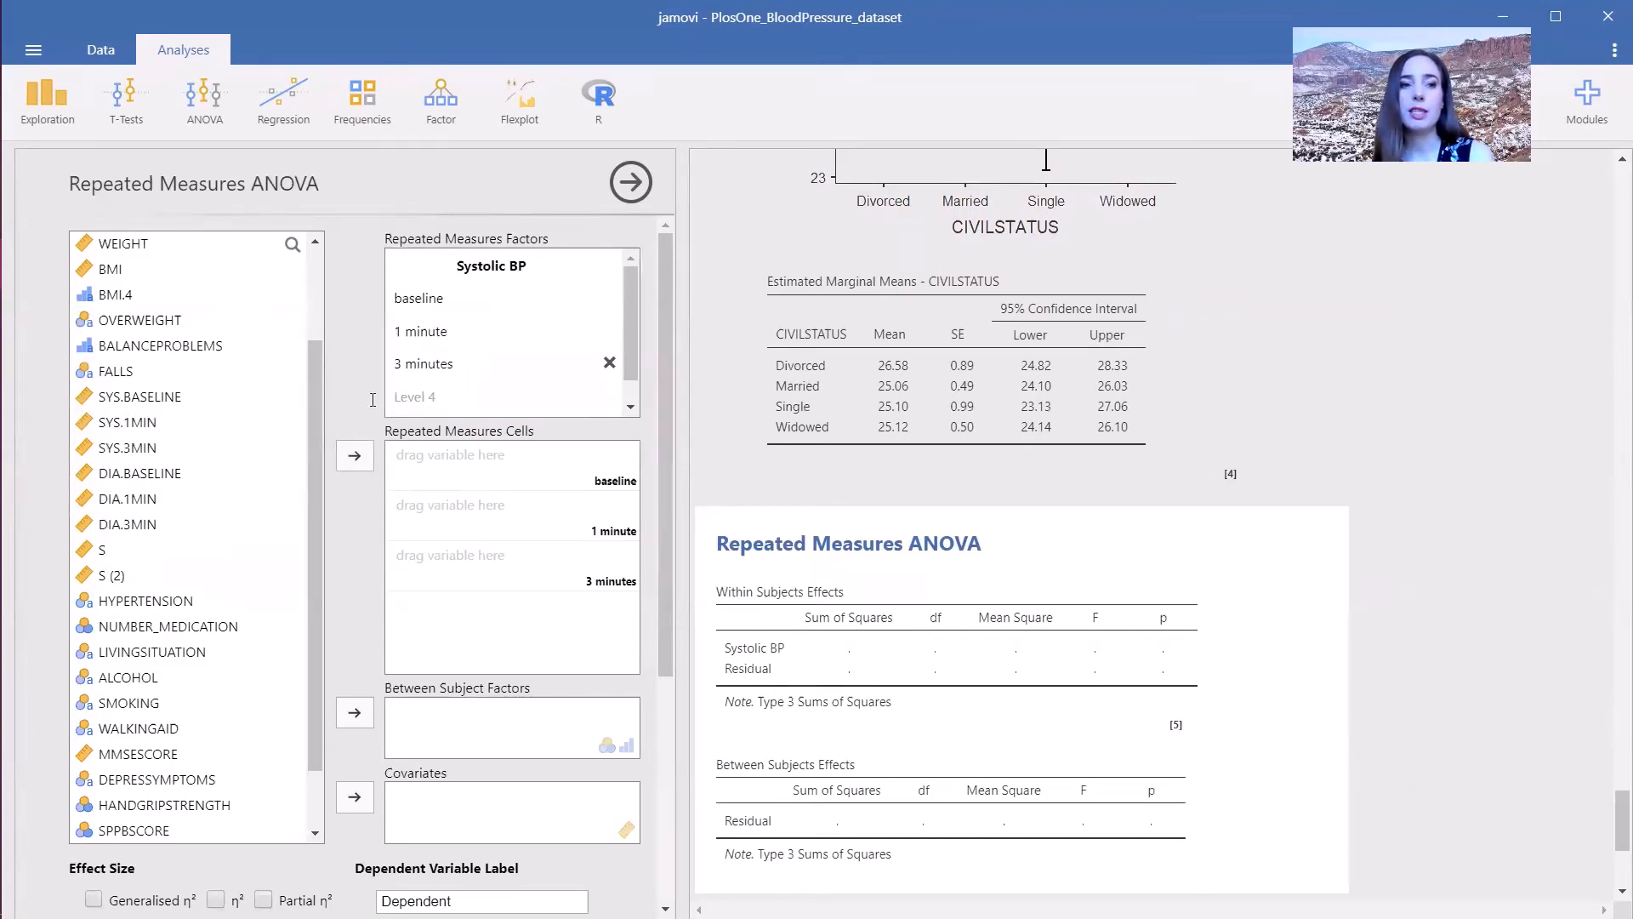
- Assign SYS.BASELINE, SYS.1MIN and SYS.3MIN to the three repeated measures cells
click(142, 395)
shift+click(153, 444)
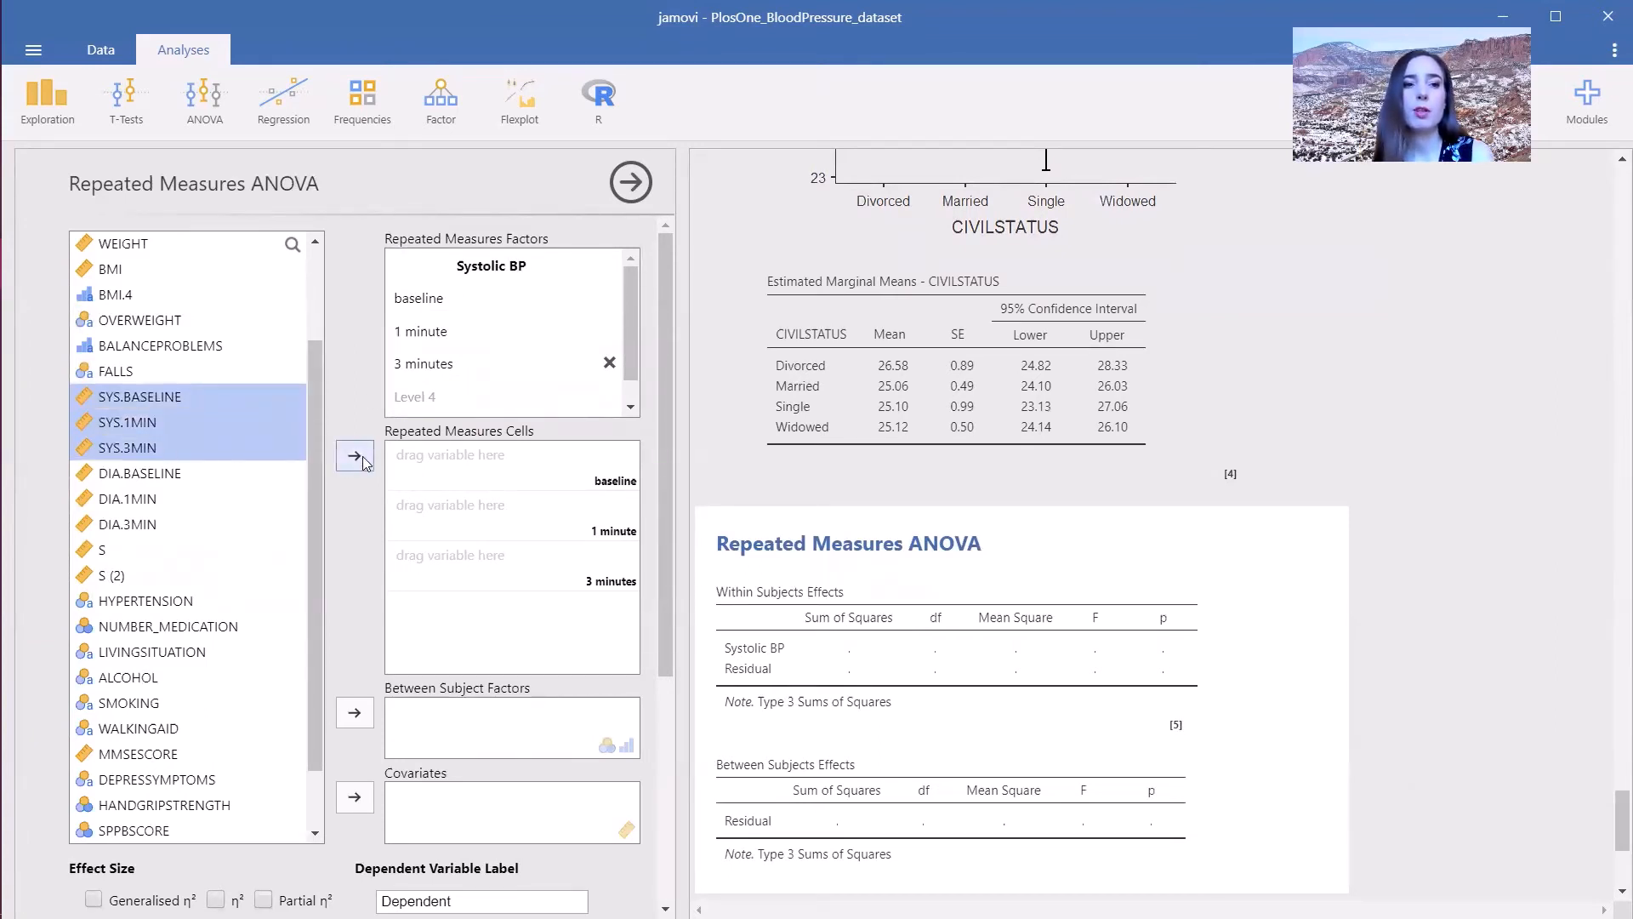
click(355, 458)
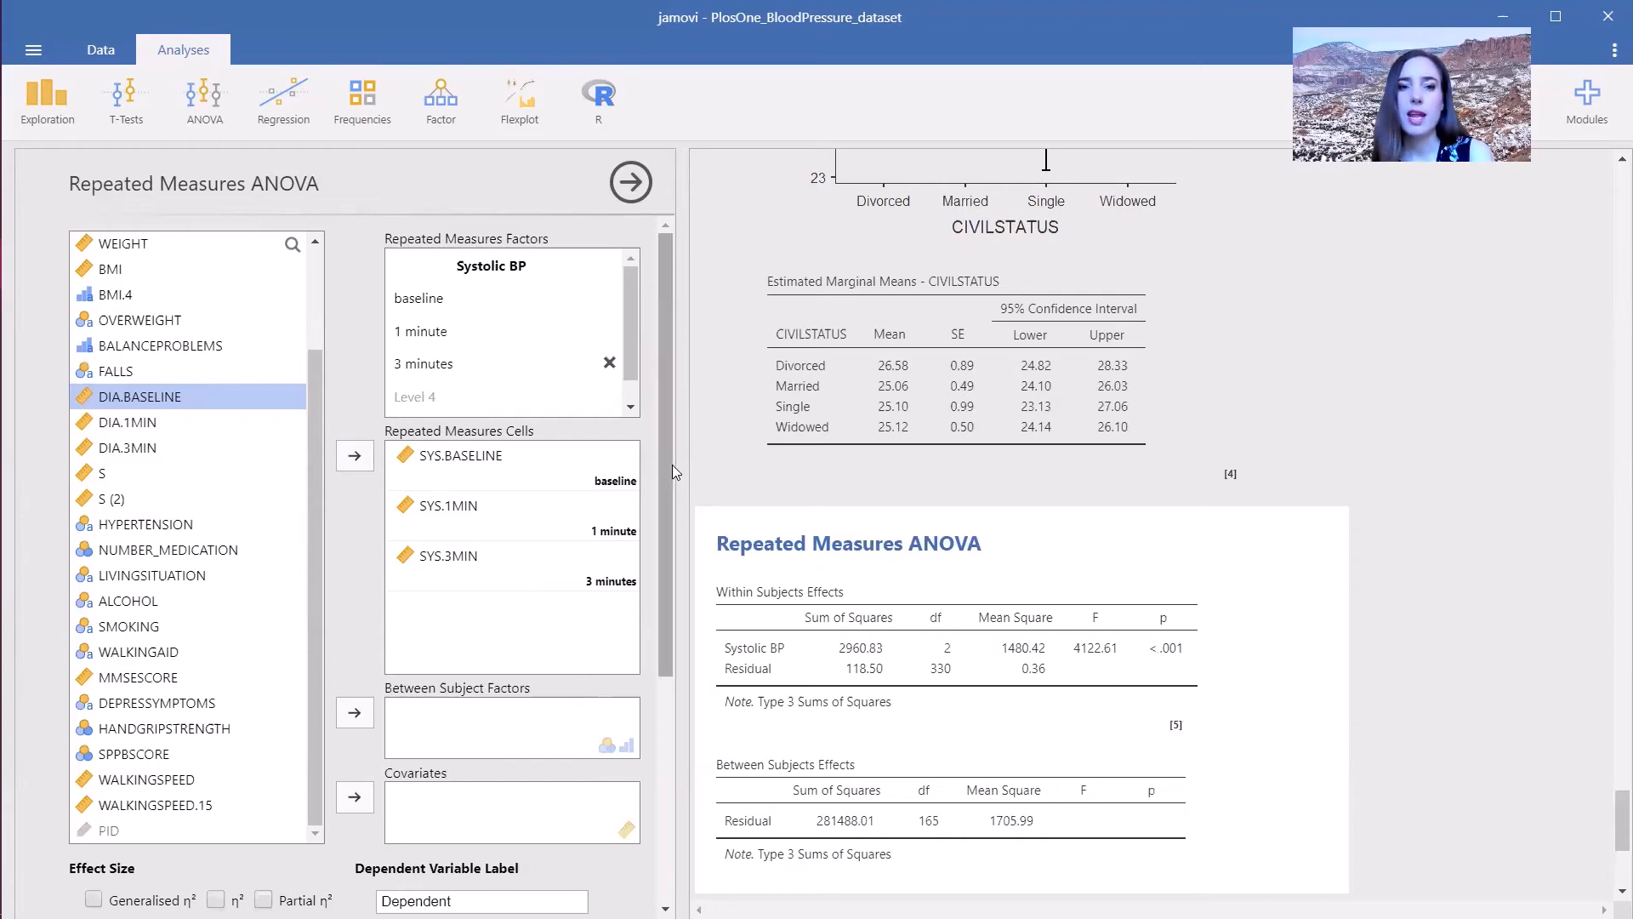
- Turn on sphericity tests and add Systolic BP to the Tukey post hoc tests
drag(665, 491, 667, 726)
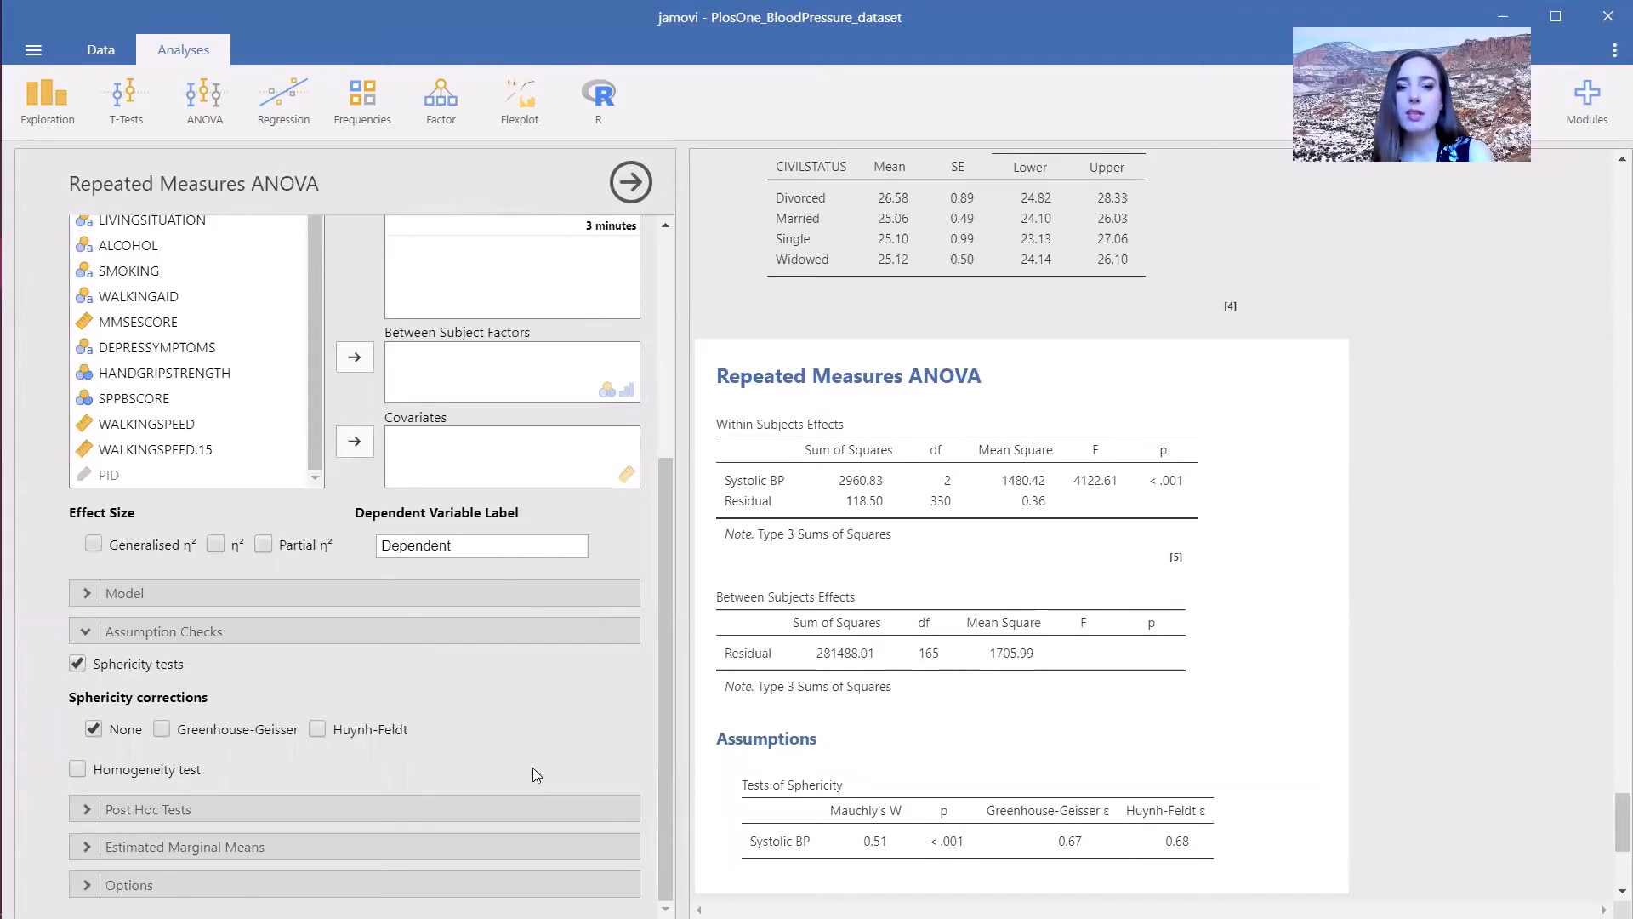
click(269, 812)
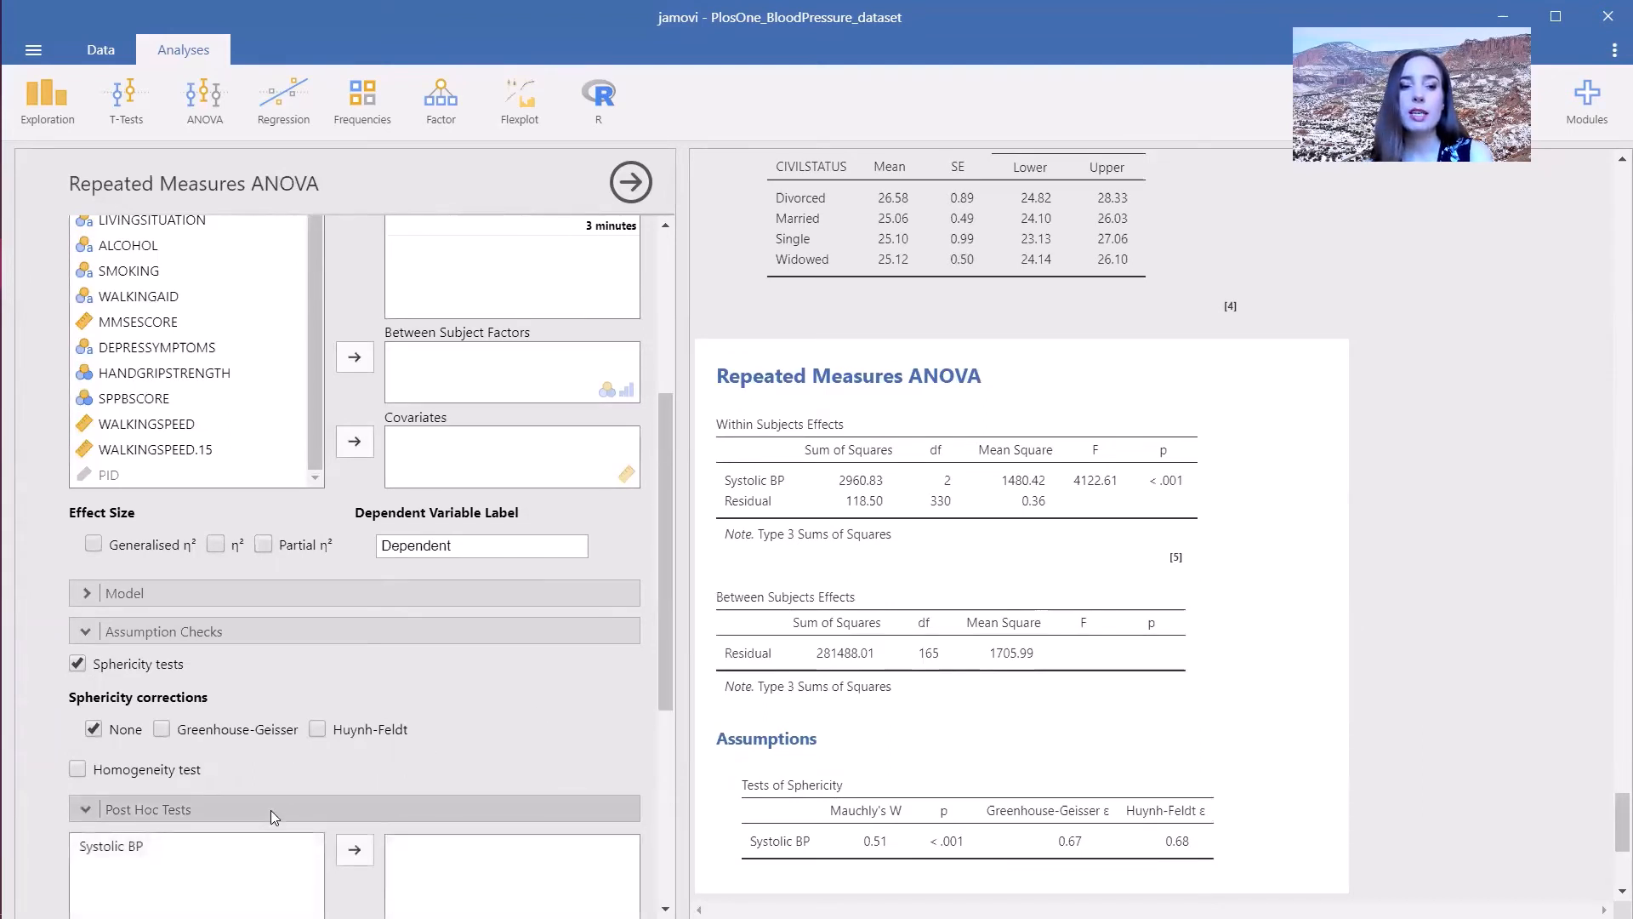
scroll(668, 616, down, 4)
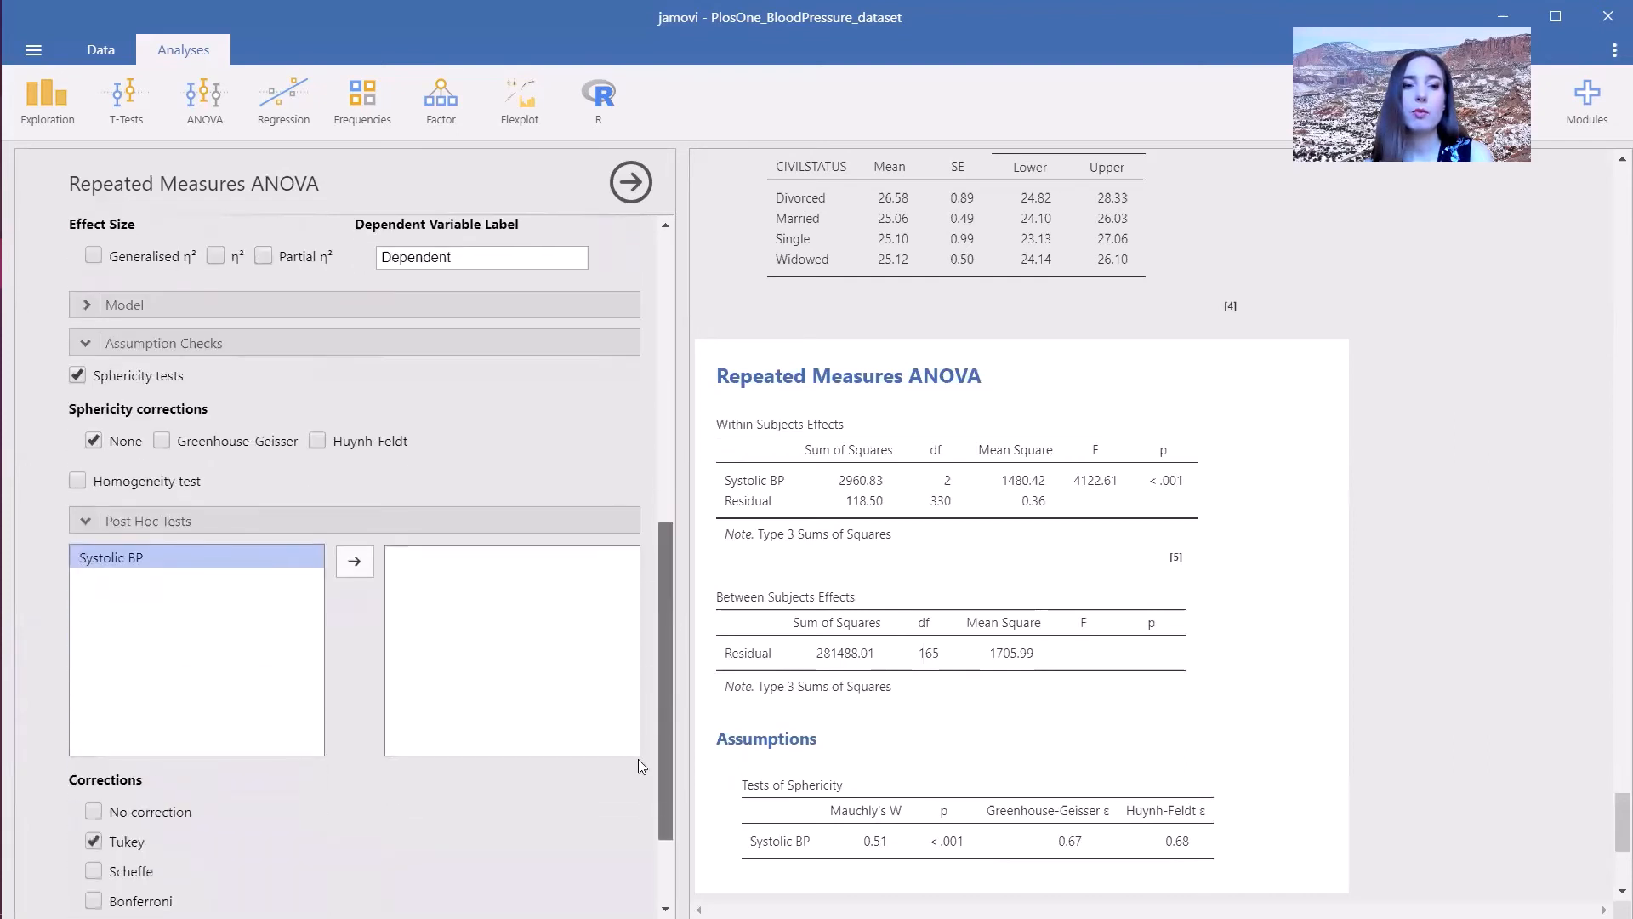
click(354, 522)
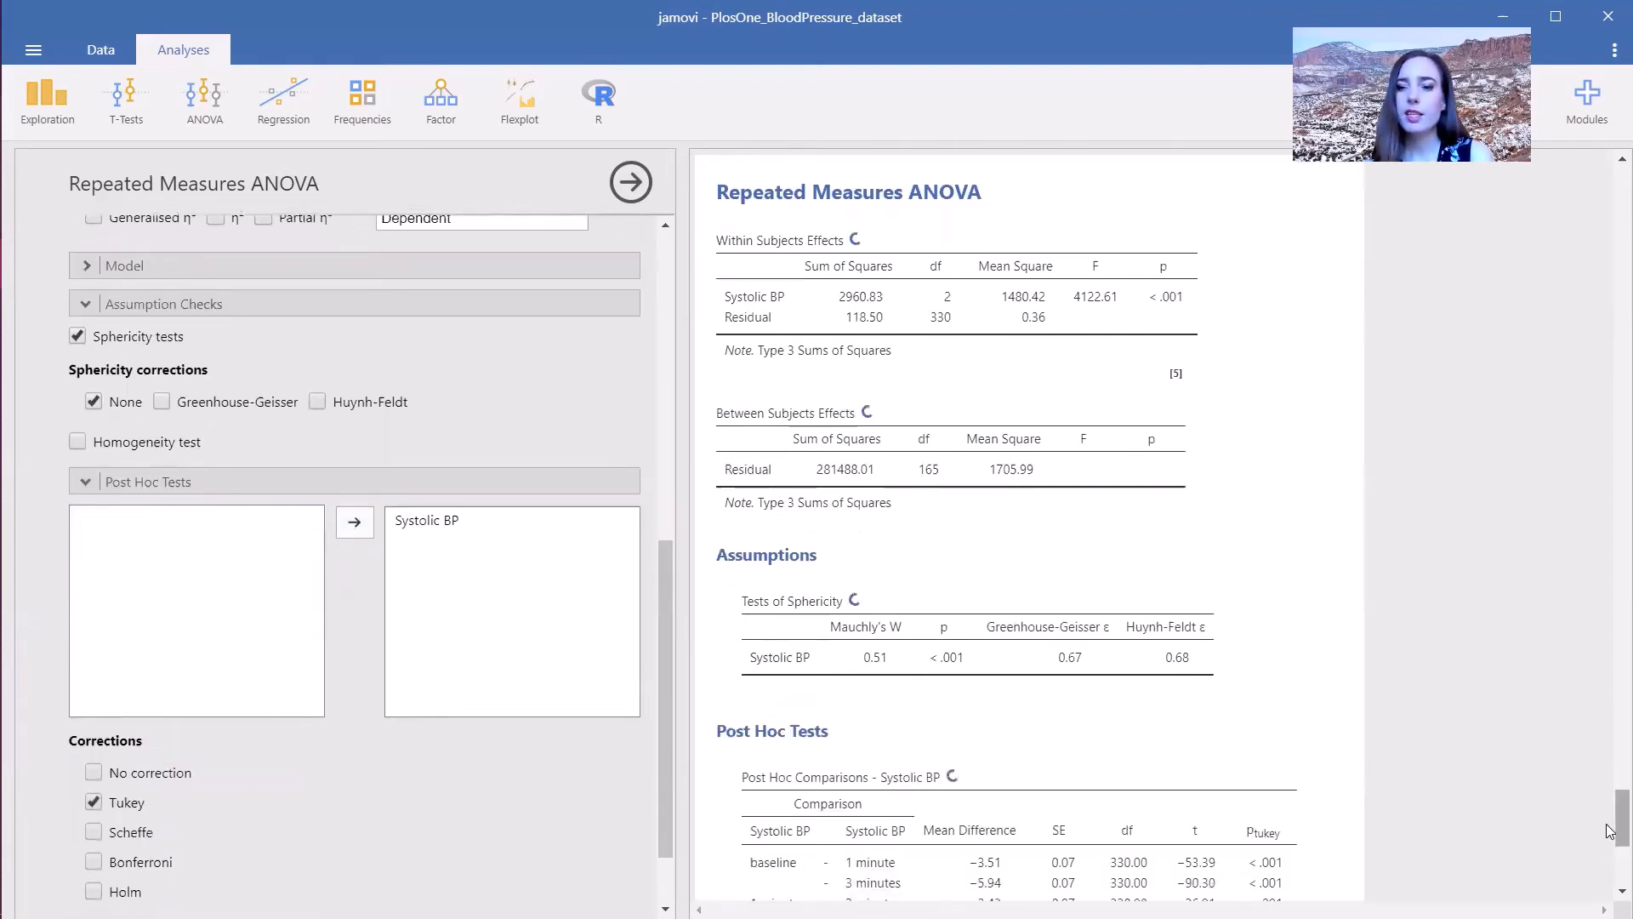
- Add estimated marginal means for Systolic BP with marginal means plots and tables
drag(1607, 824, 1606, 873)
scroll(1610, 880, up, 5)
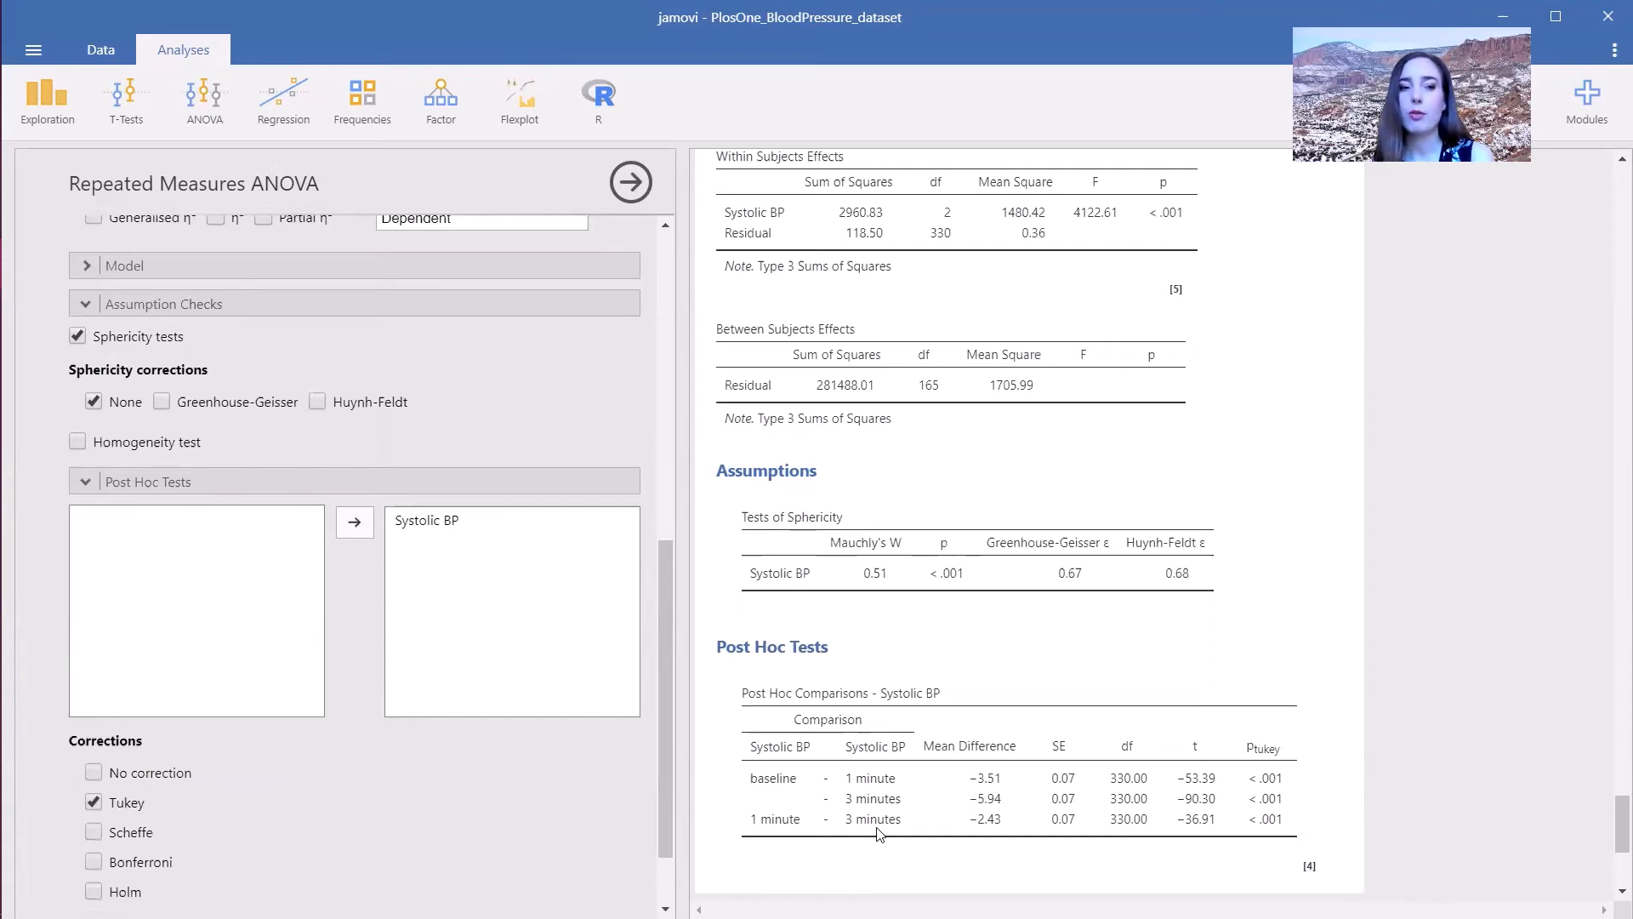
drag(664, 708, 652, 763)
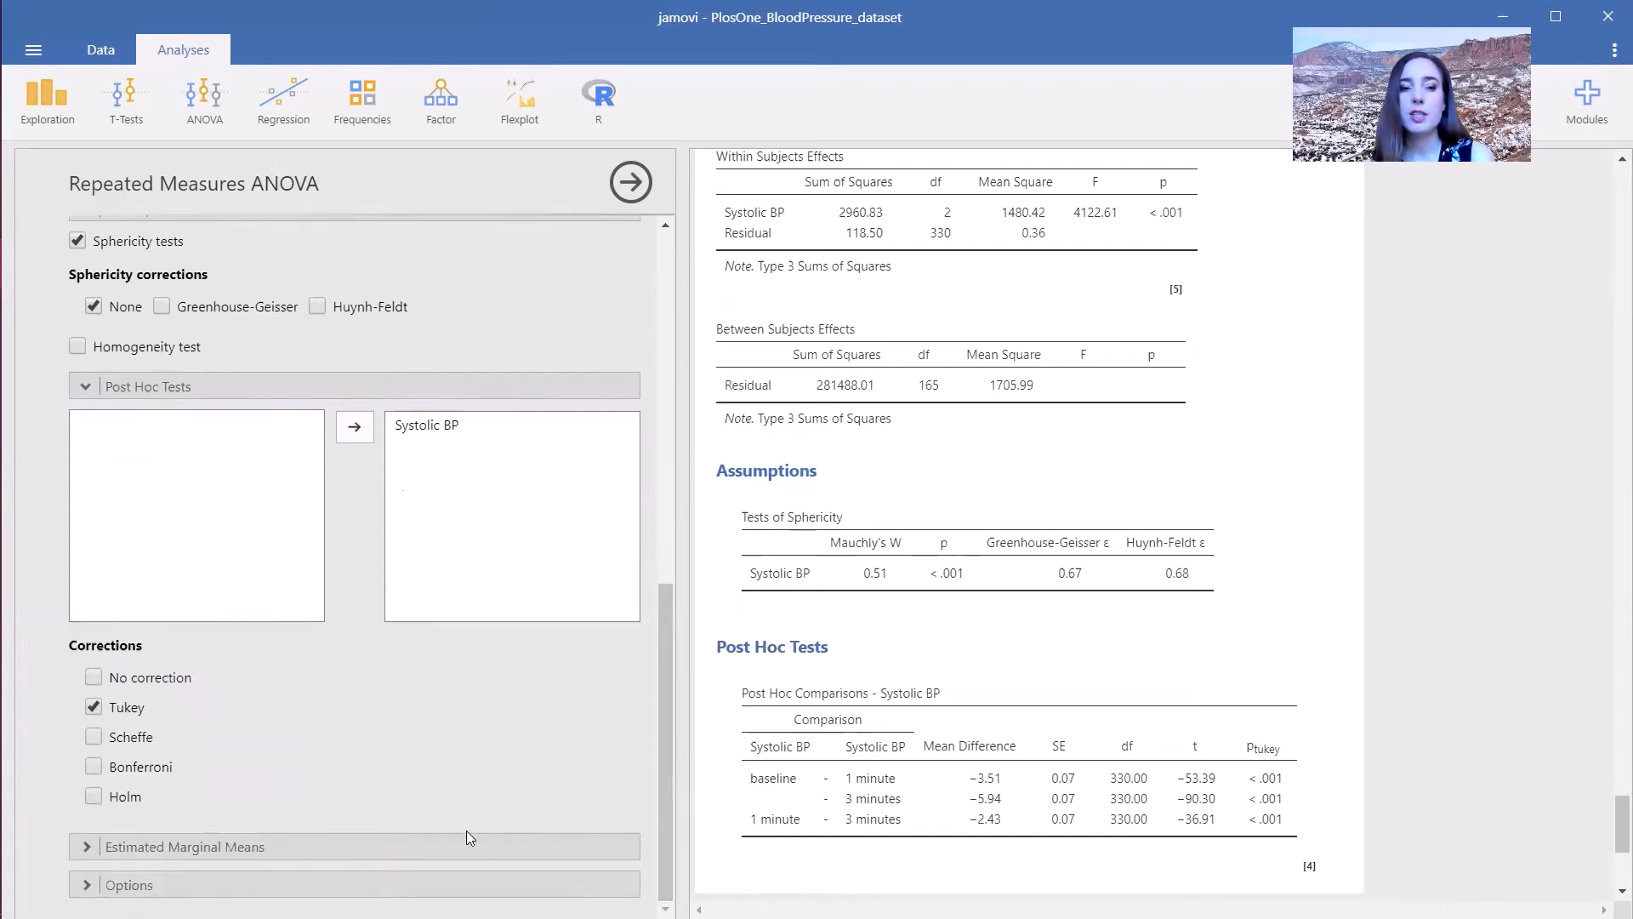
click(161, 845)
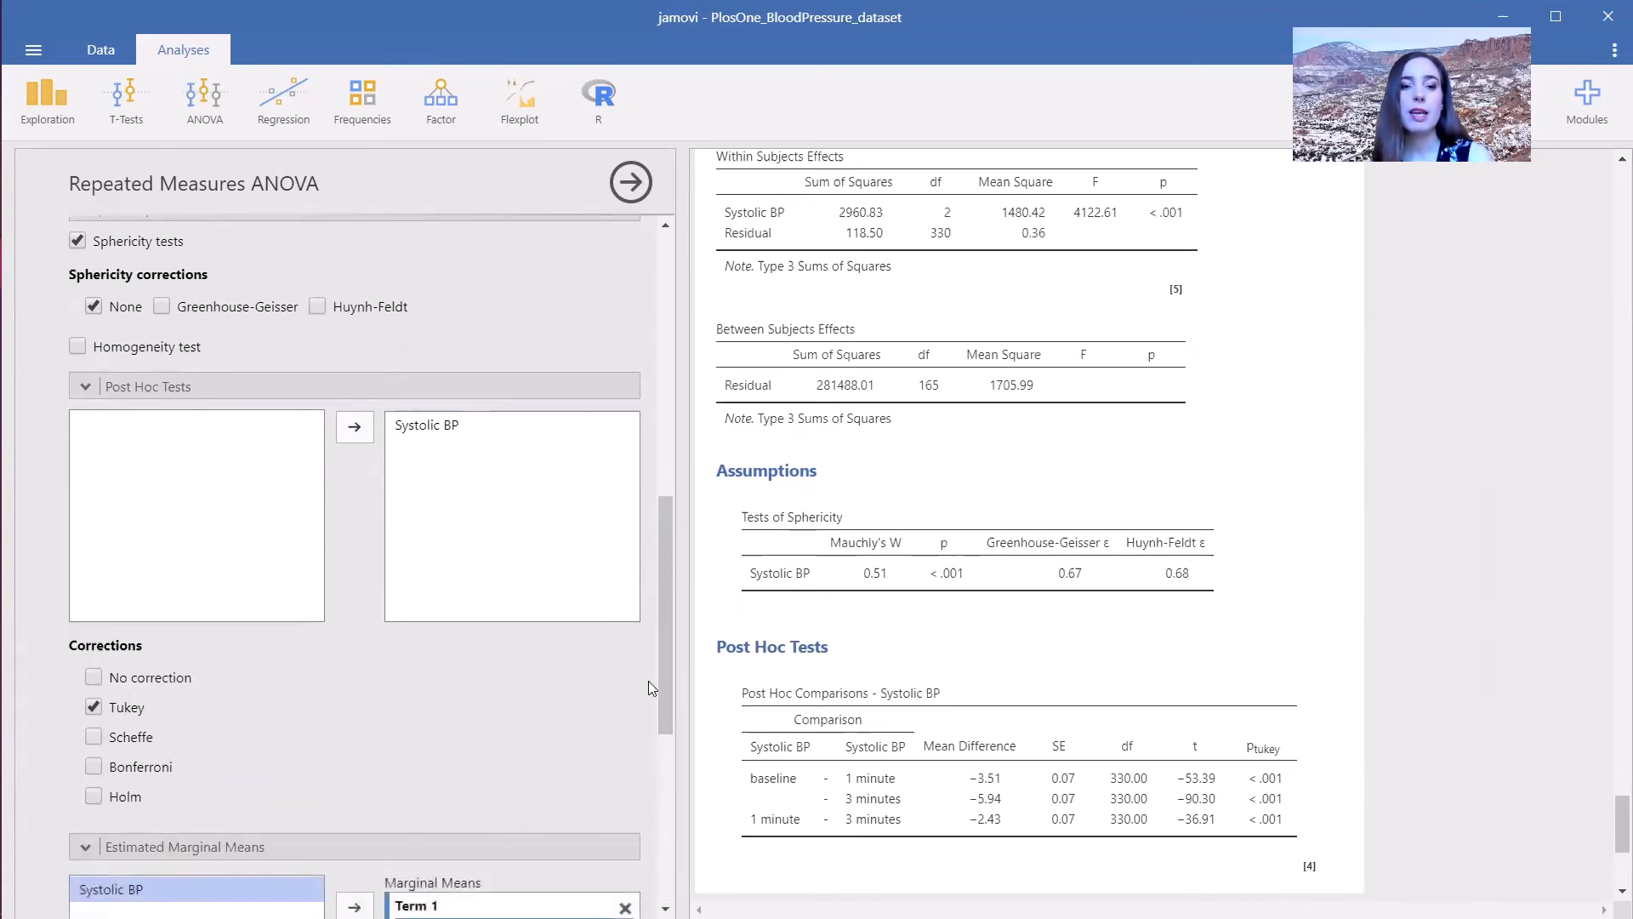
drag(660, 676, 606, 818)
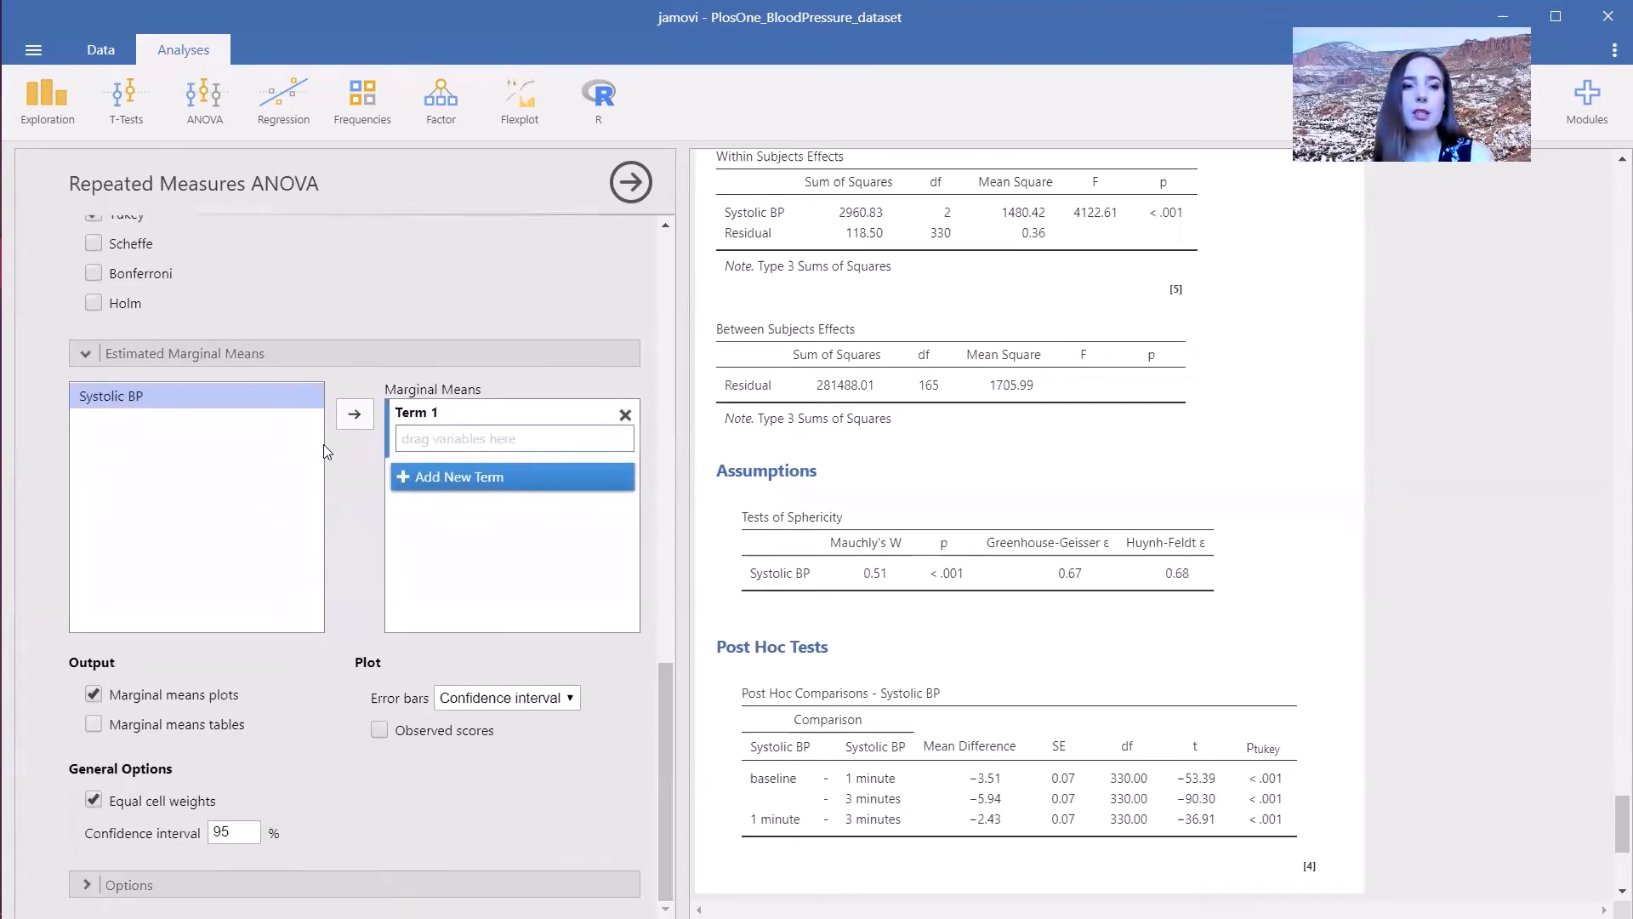
click(355, 417)
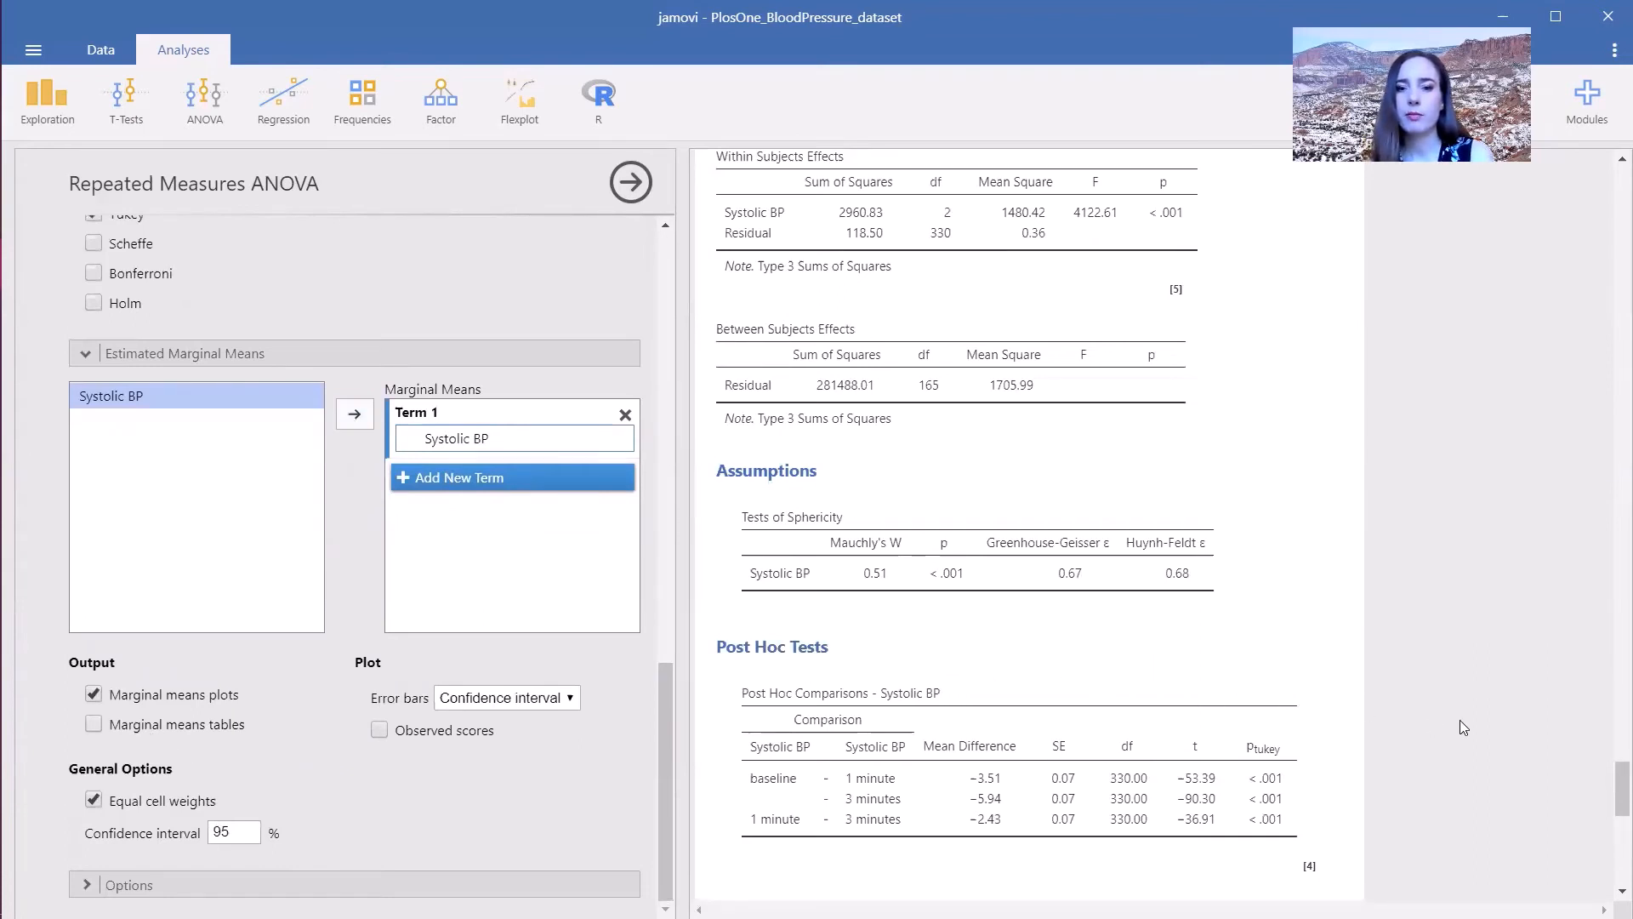
scroll(1461, 723, down, 8)
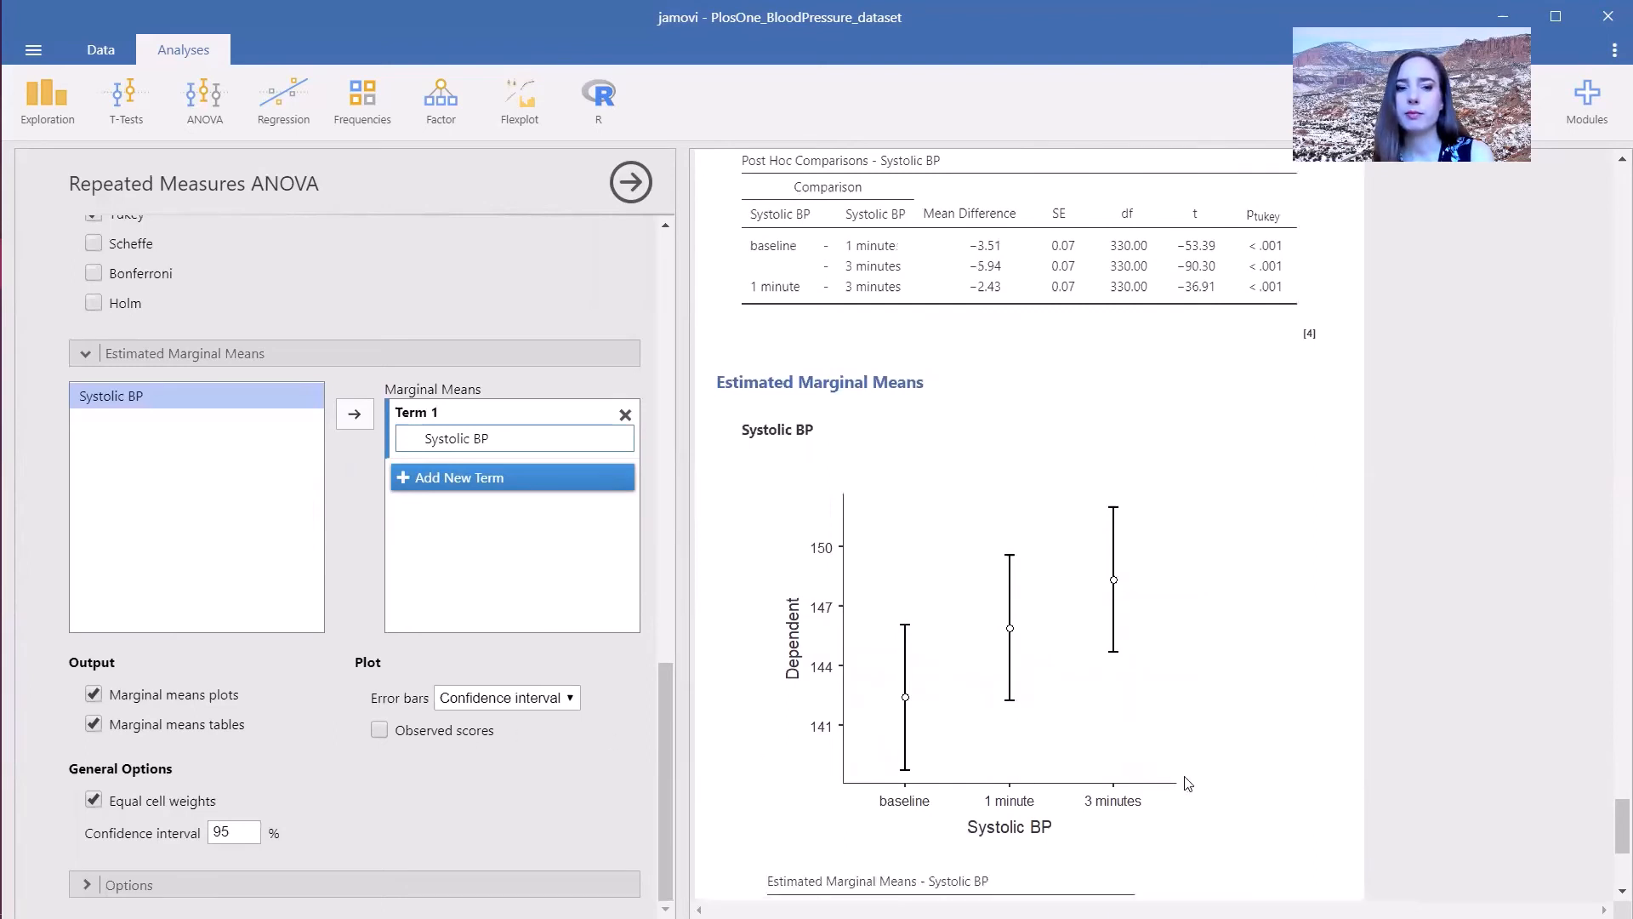
scroll(1610, 833, down, 3)
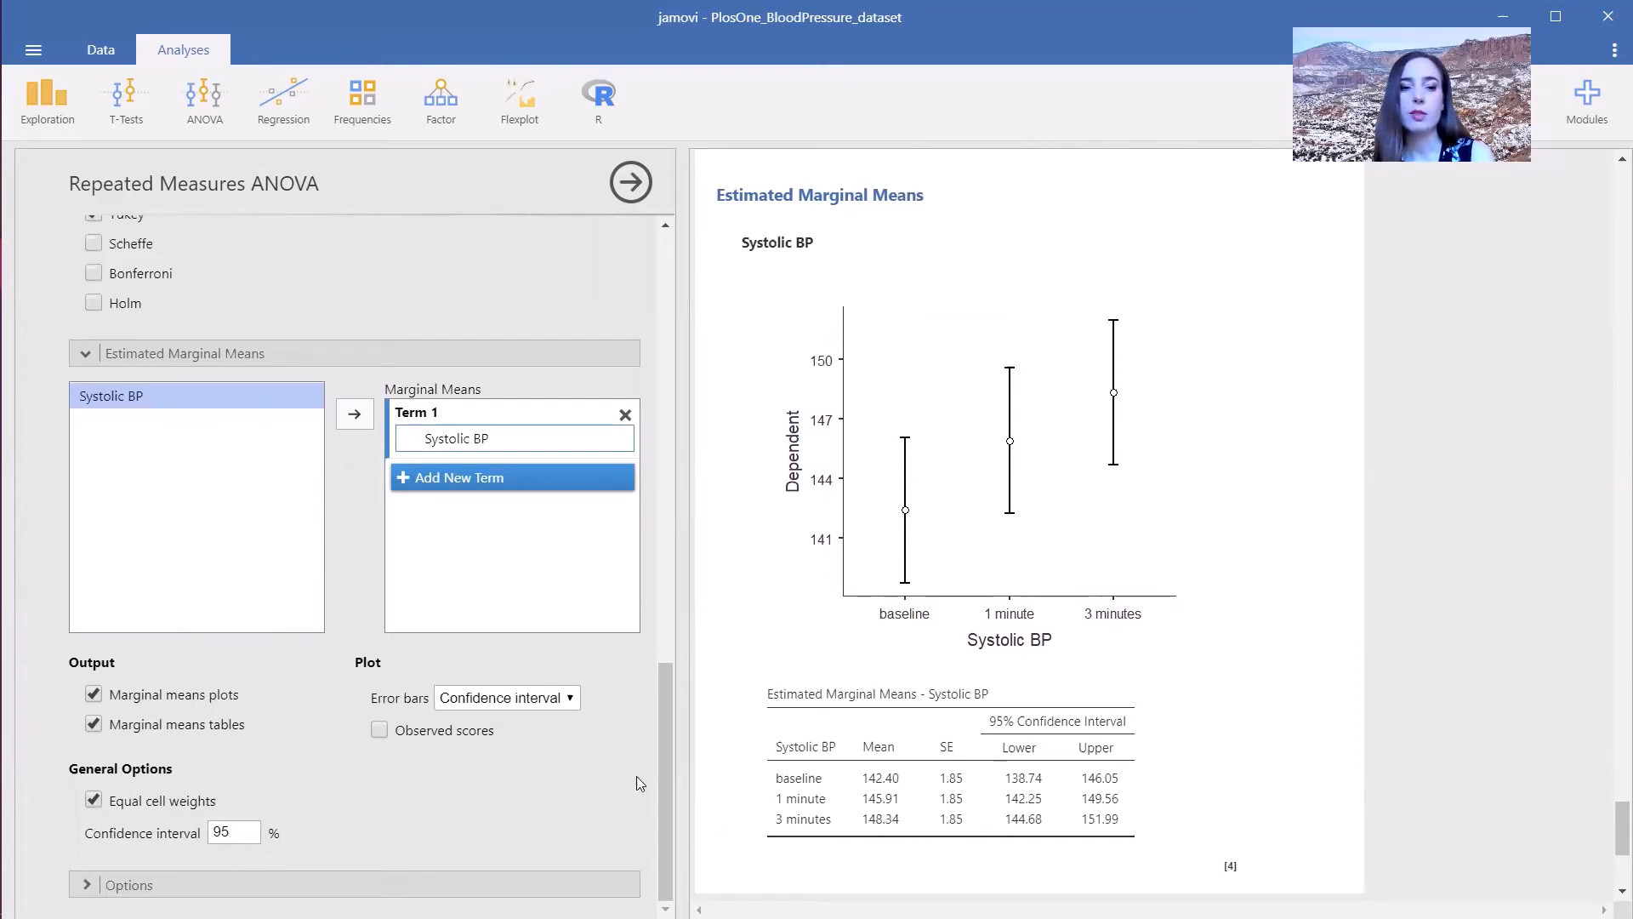
- Run a Kruskal-Wallis one-way ANOVA of BMI grouped by CIVILSTATUS
click(199, 118)
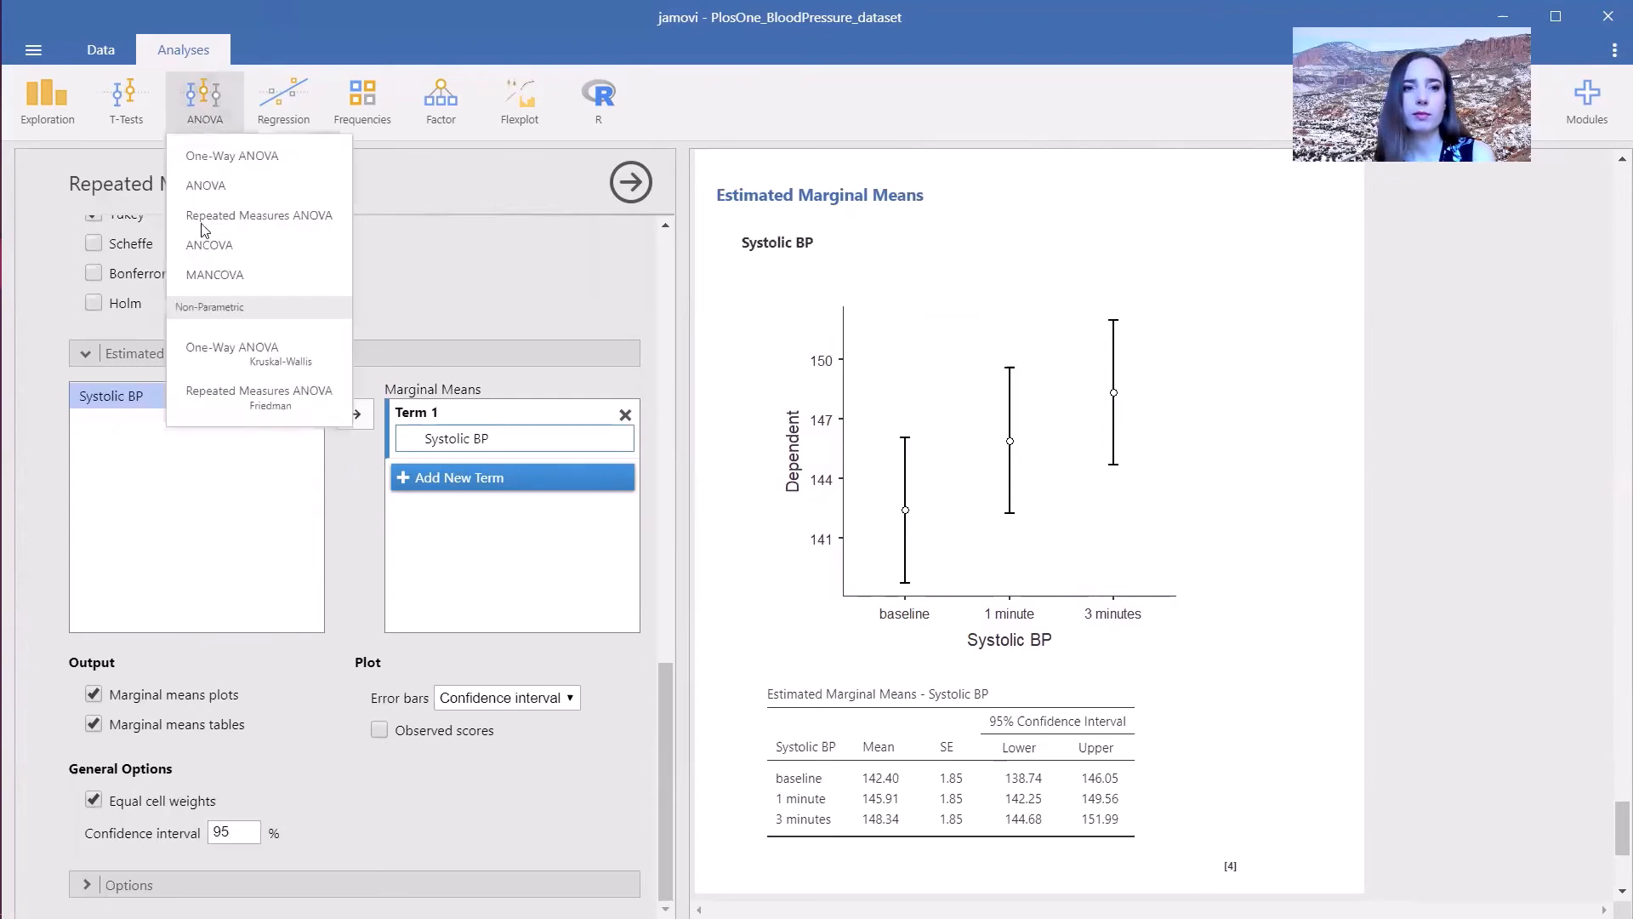
click(210, 358)
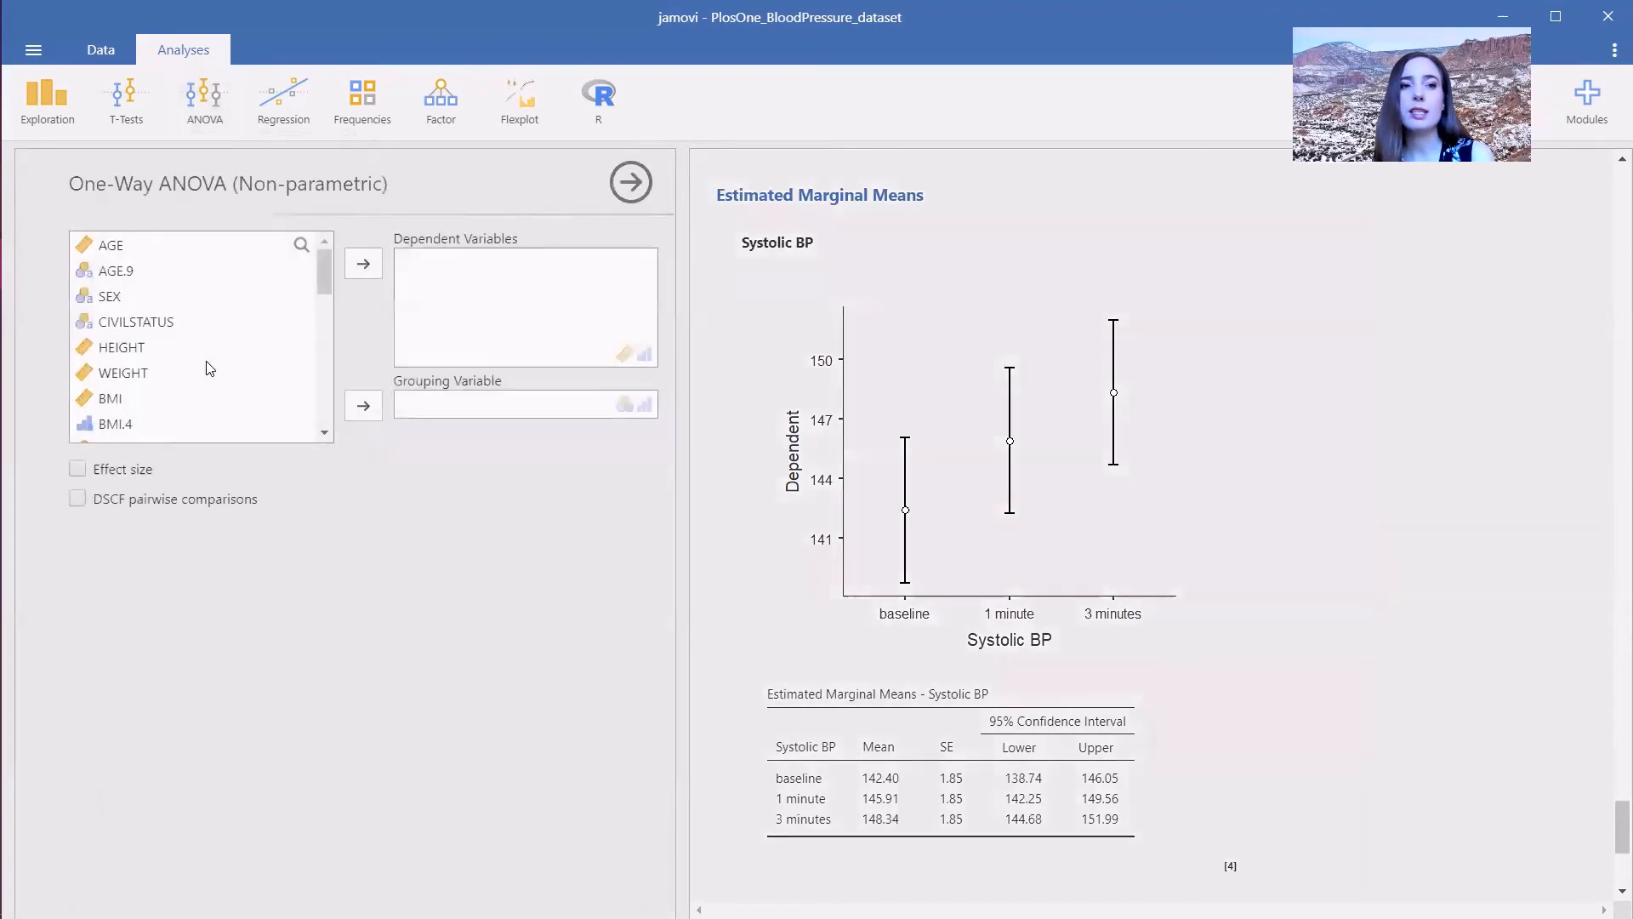
click(173, 396)
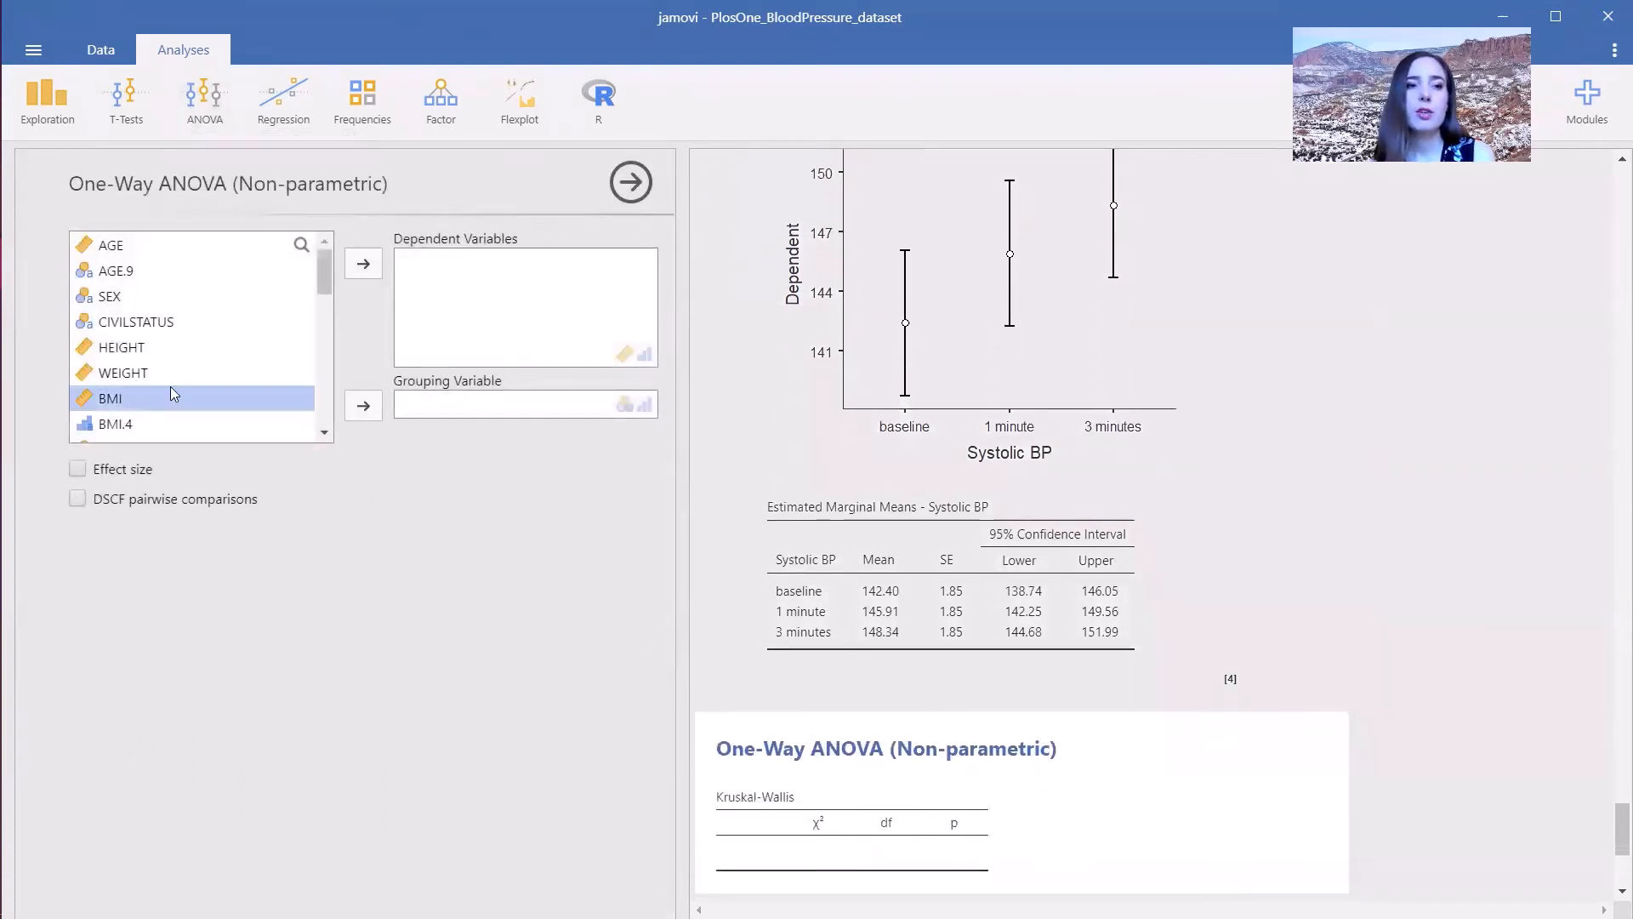
click(364, 263)
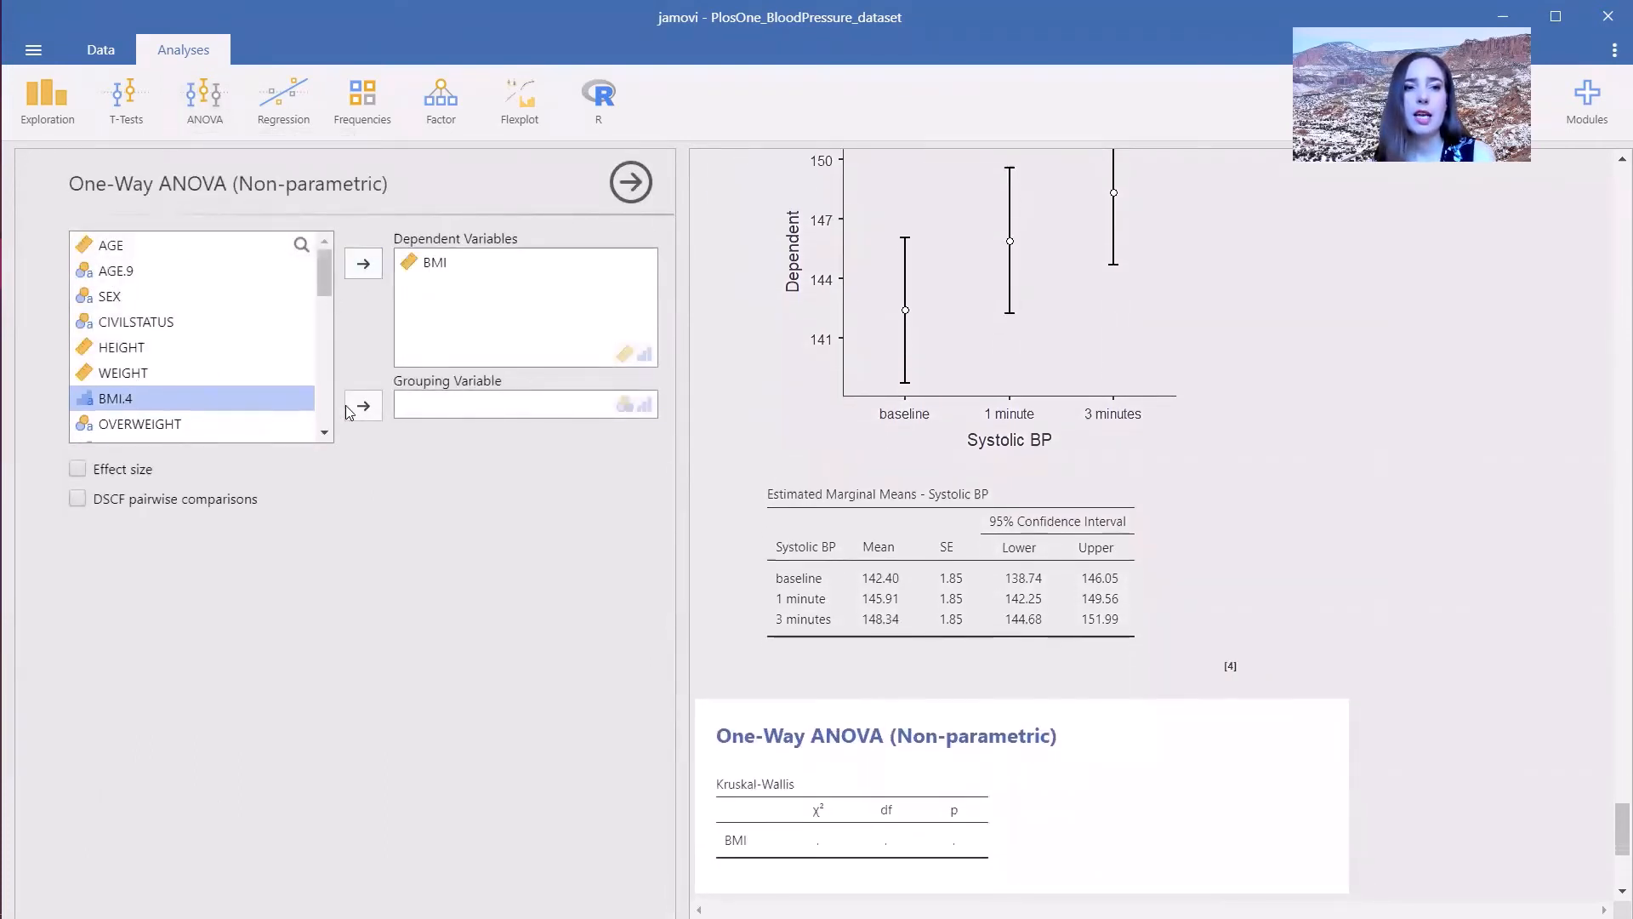
click(161, 323)
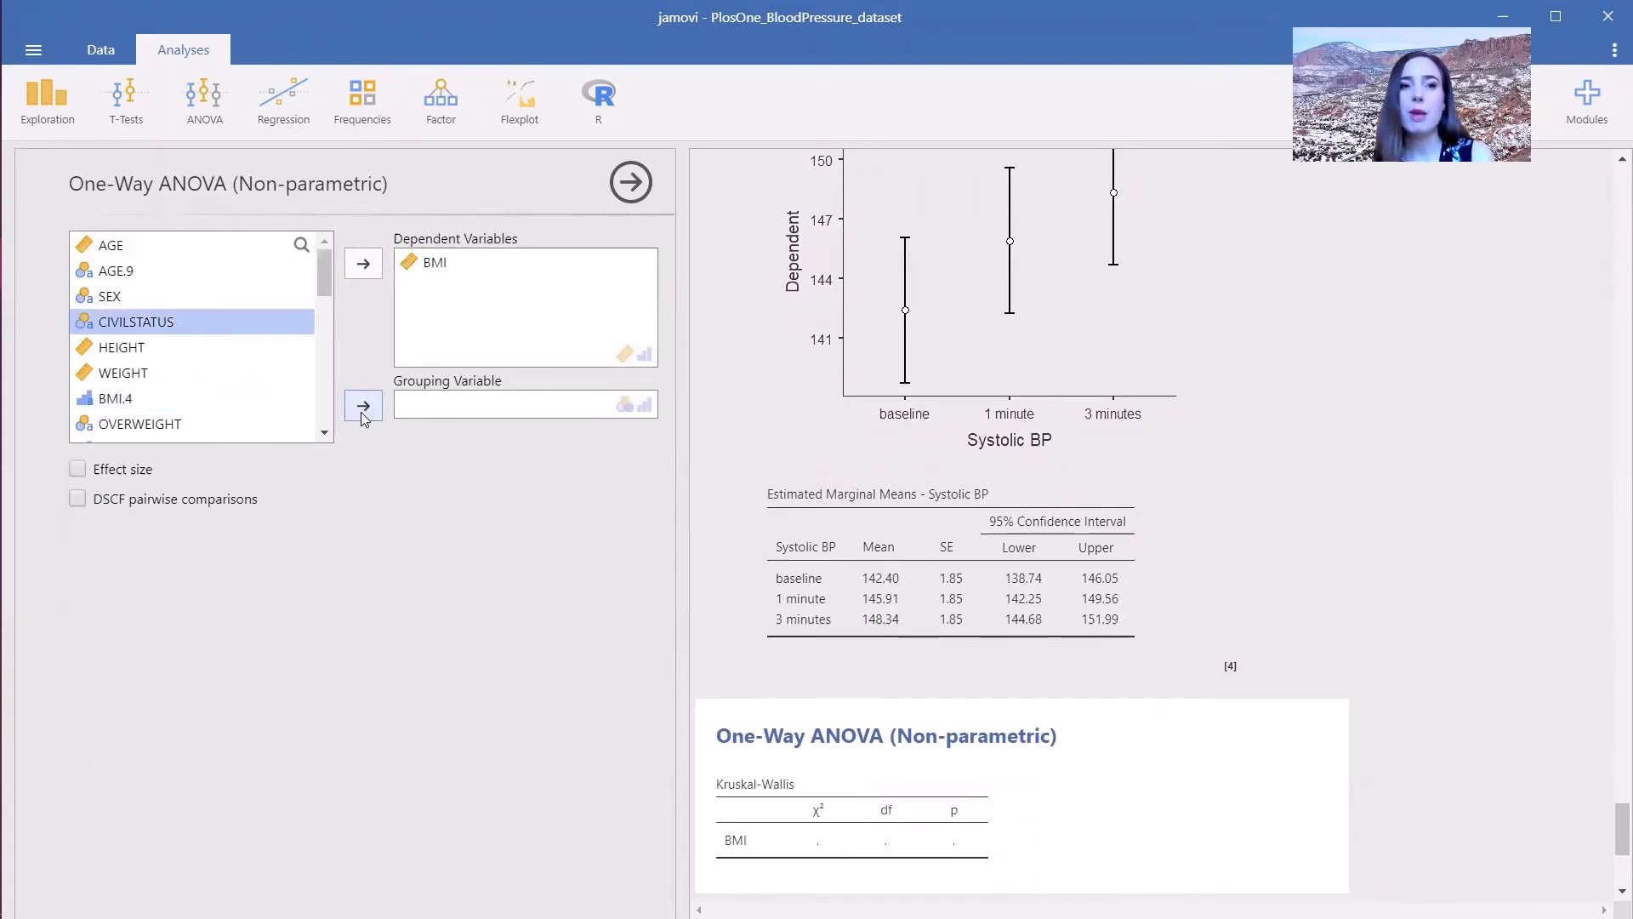
click(362, 406)
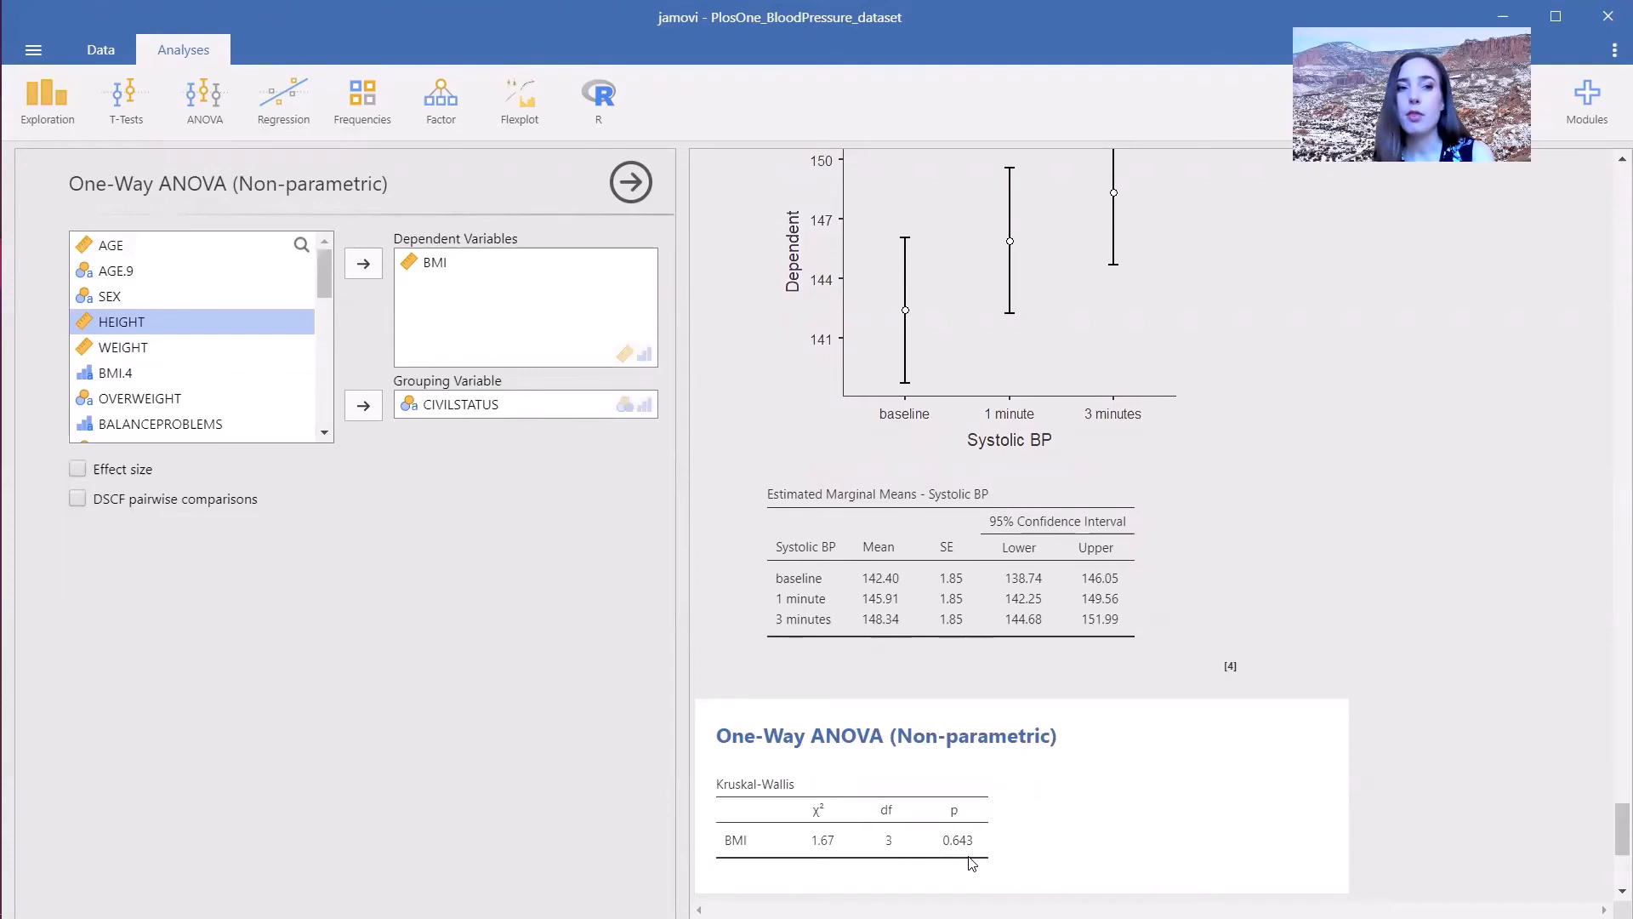
- Turn on effect size and DSCF pairwise comparisons for the Kruskal-Wallis test
scroll(978, 851, down, 5)
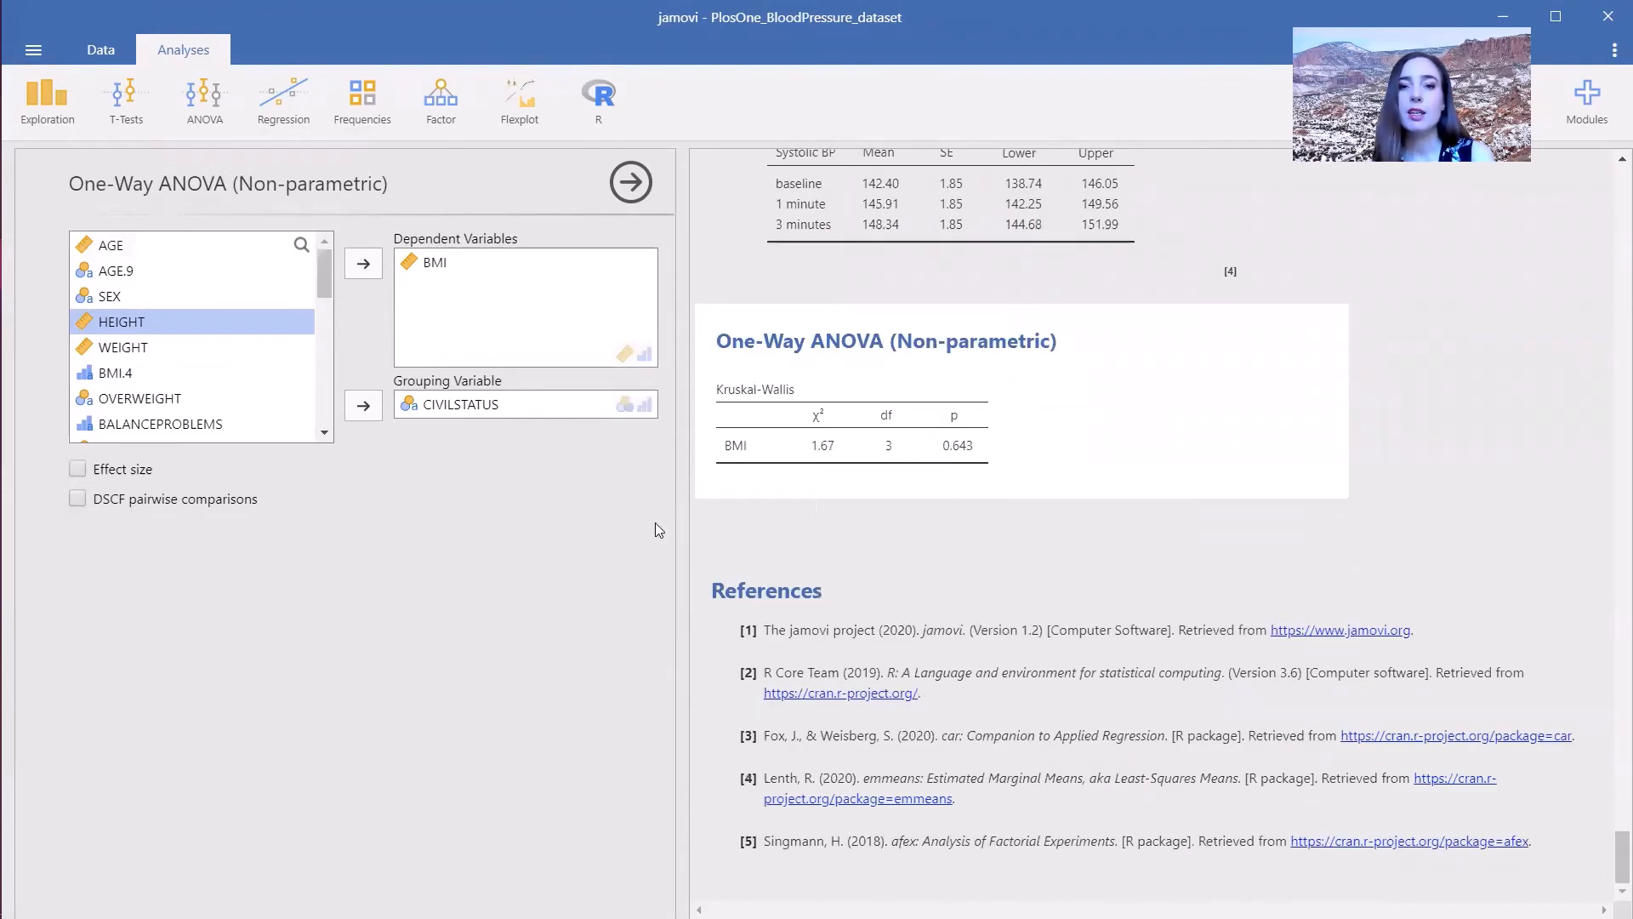
click(78, 471)
click(77, 500)
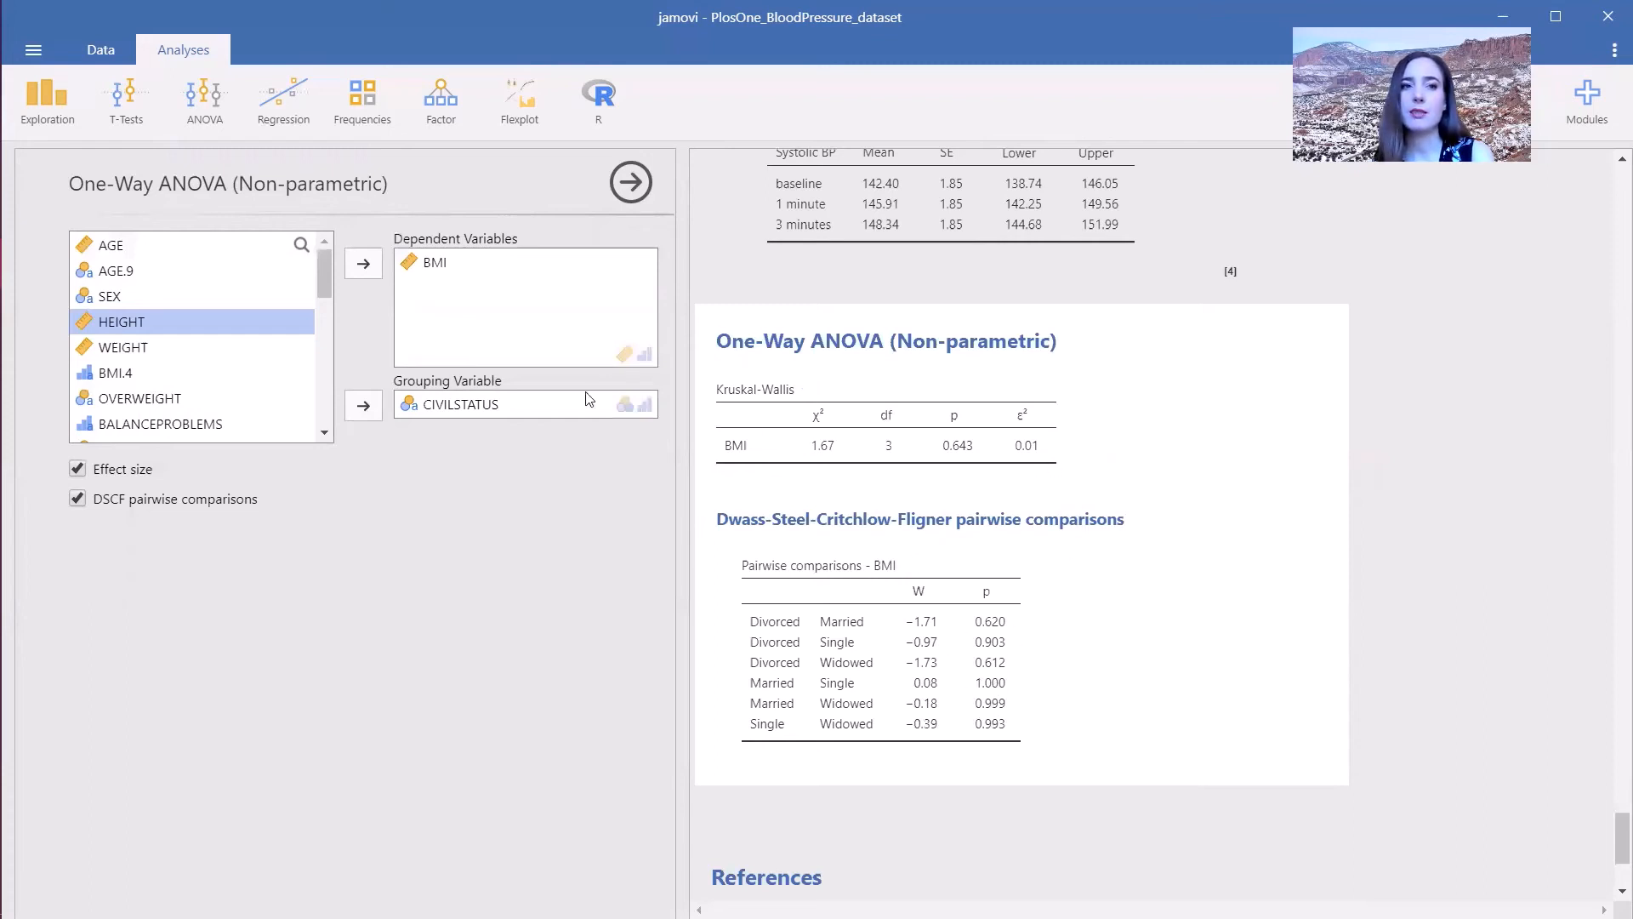
- Run a Friedman repeated measures ANOVA on SYS.BASELINE, SYS.1MIN and SYS.3MIN
click(197, 102)
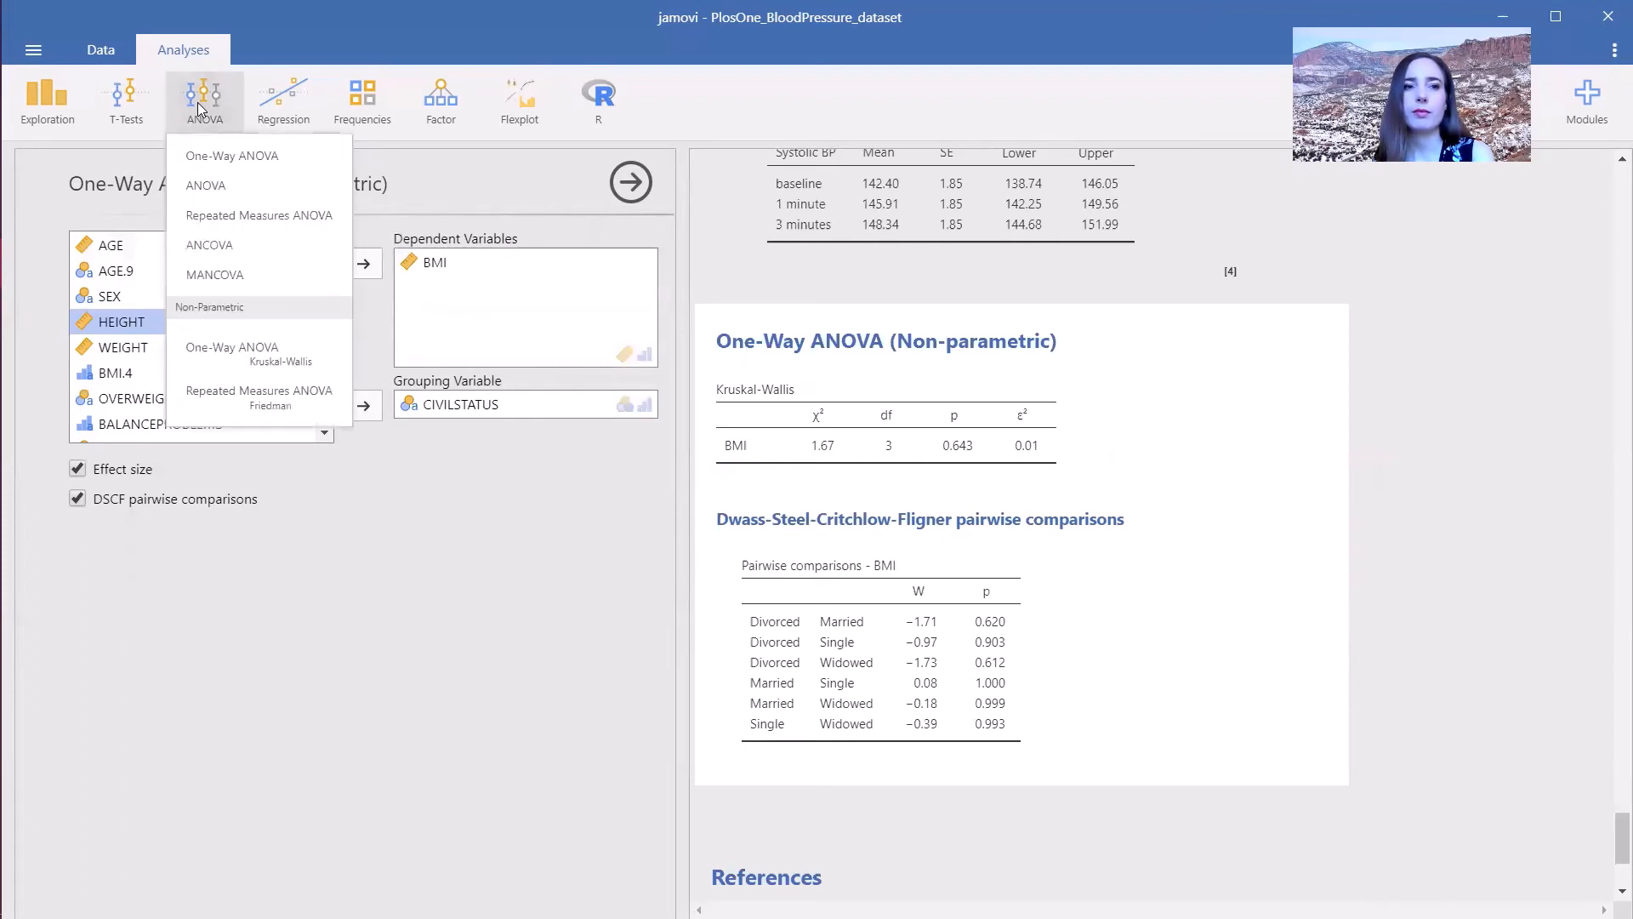
click(212, 415)
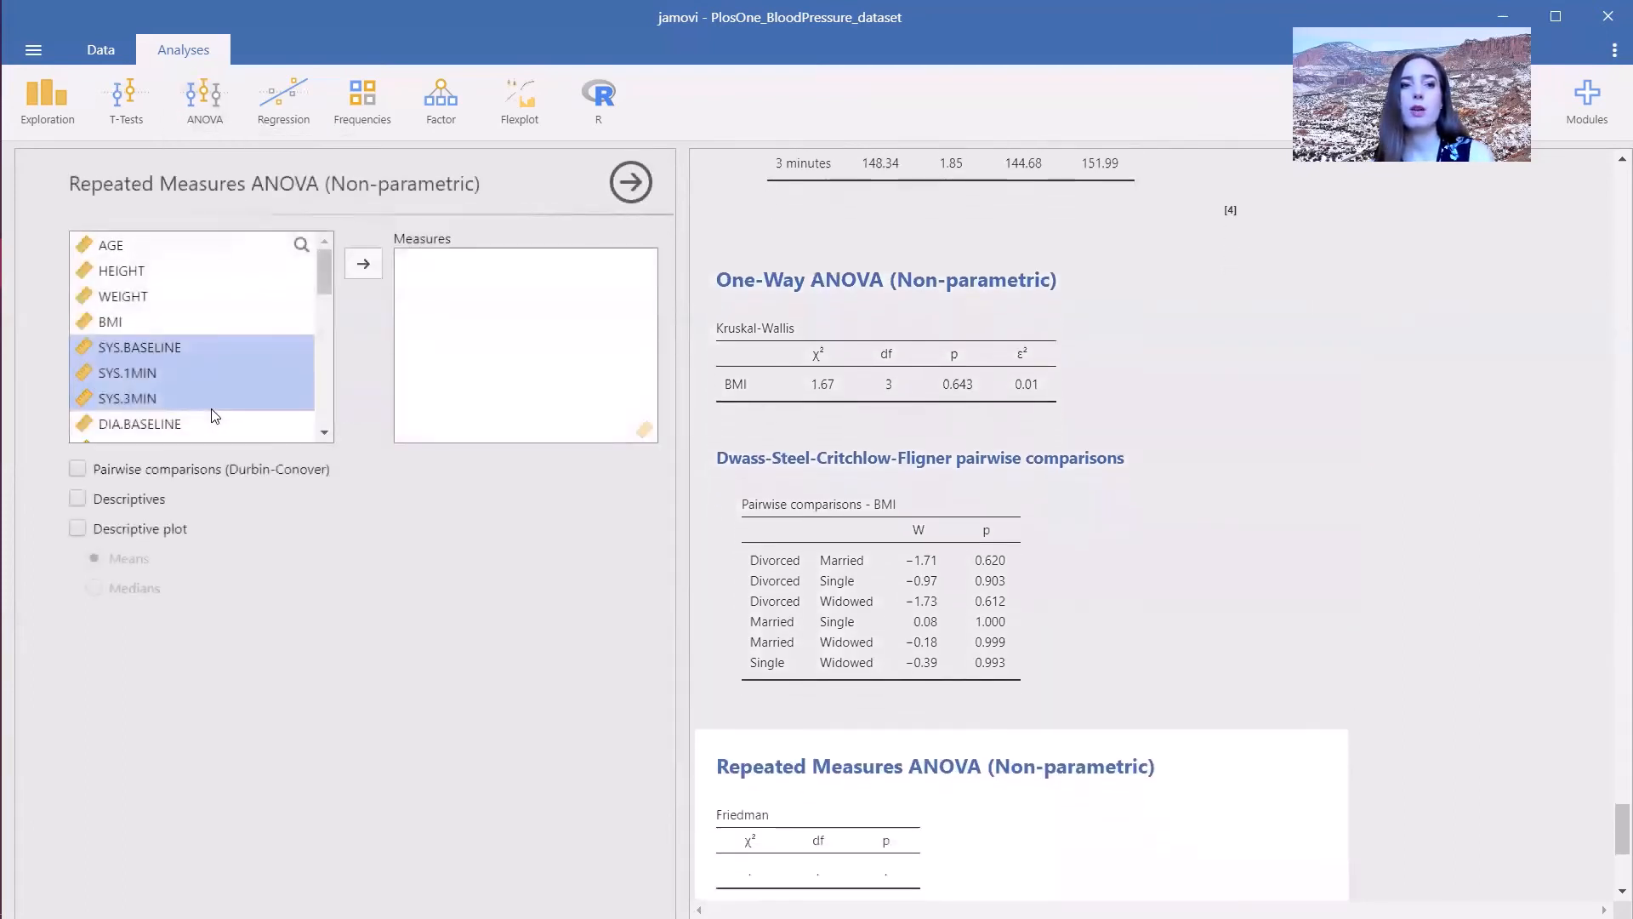
click(165, 355)
shift+click(150, 401)
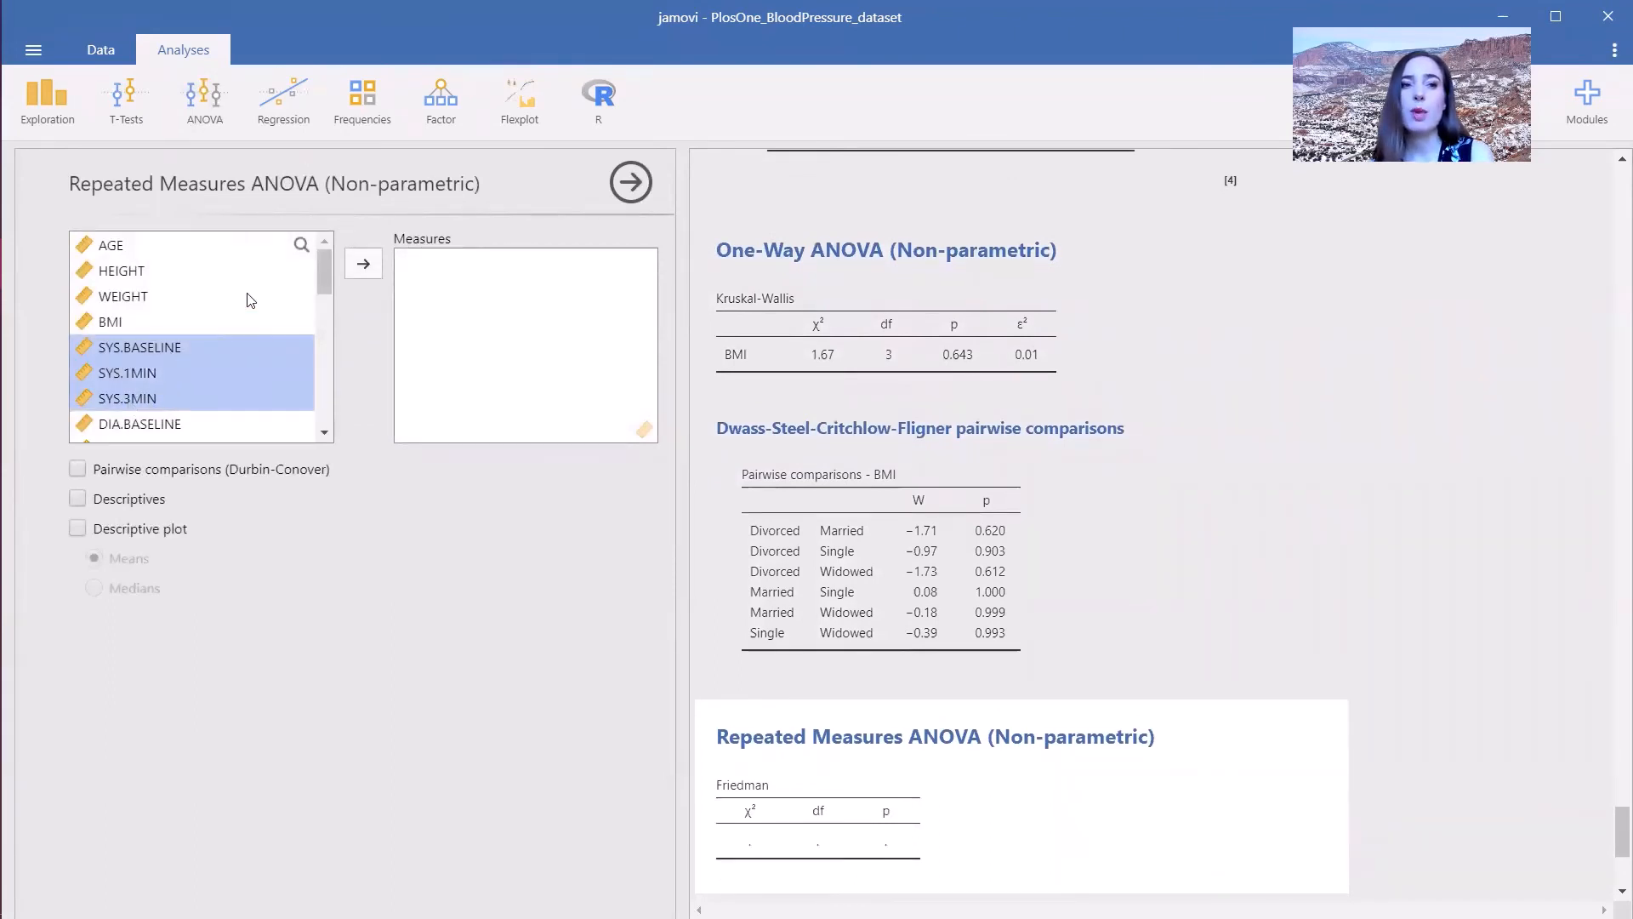
click(362, 267)
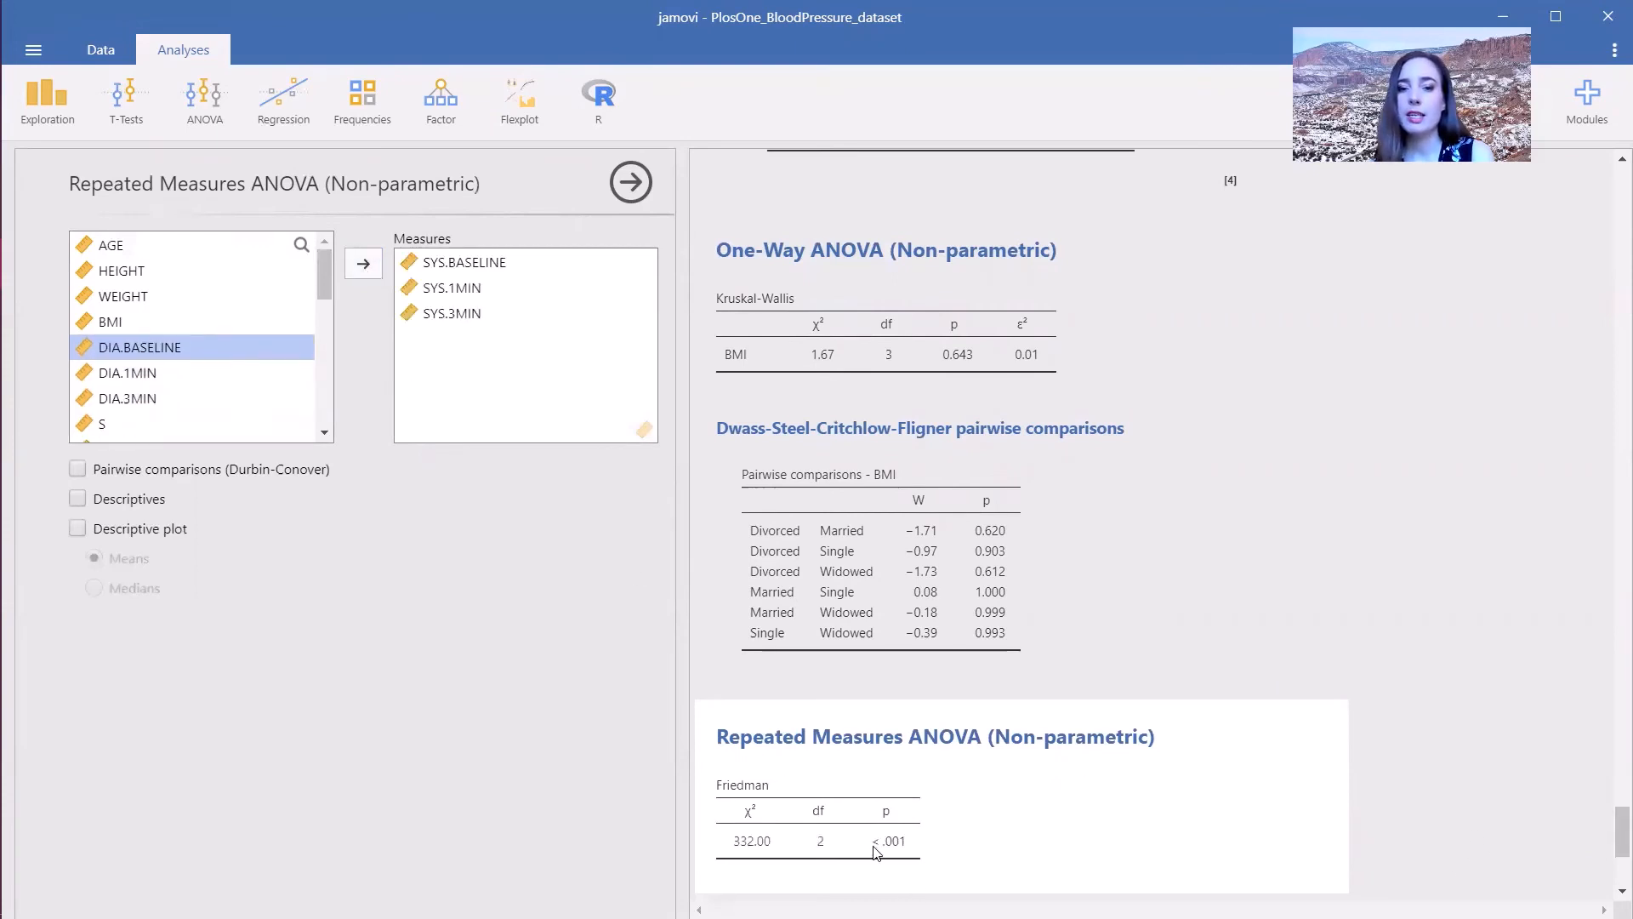
- Add Durbin-Conover pairwise comparisons, descriptives and a descriptive plot of means to the Friedman test
click(78, 474)
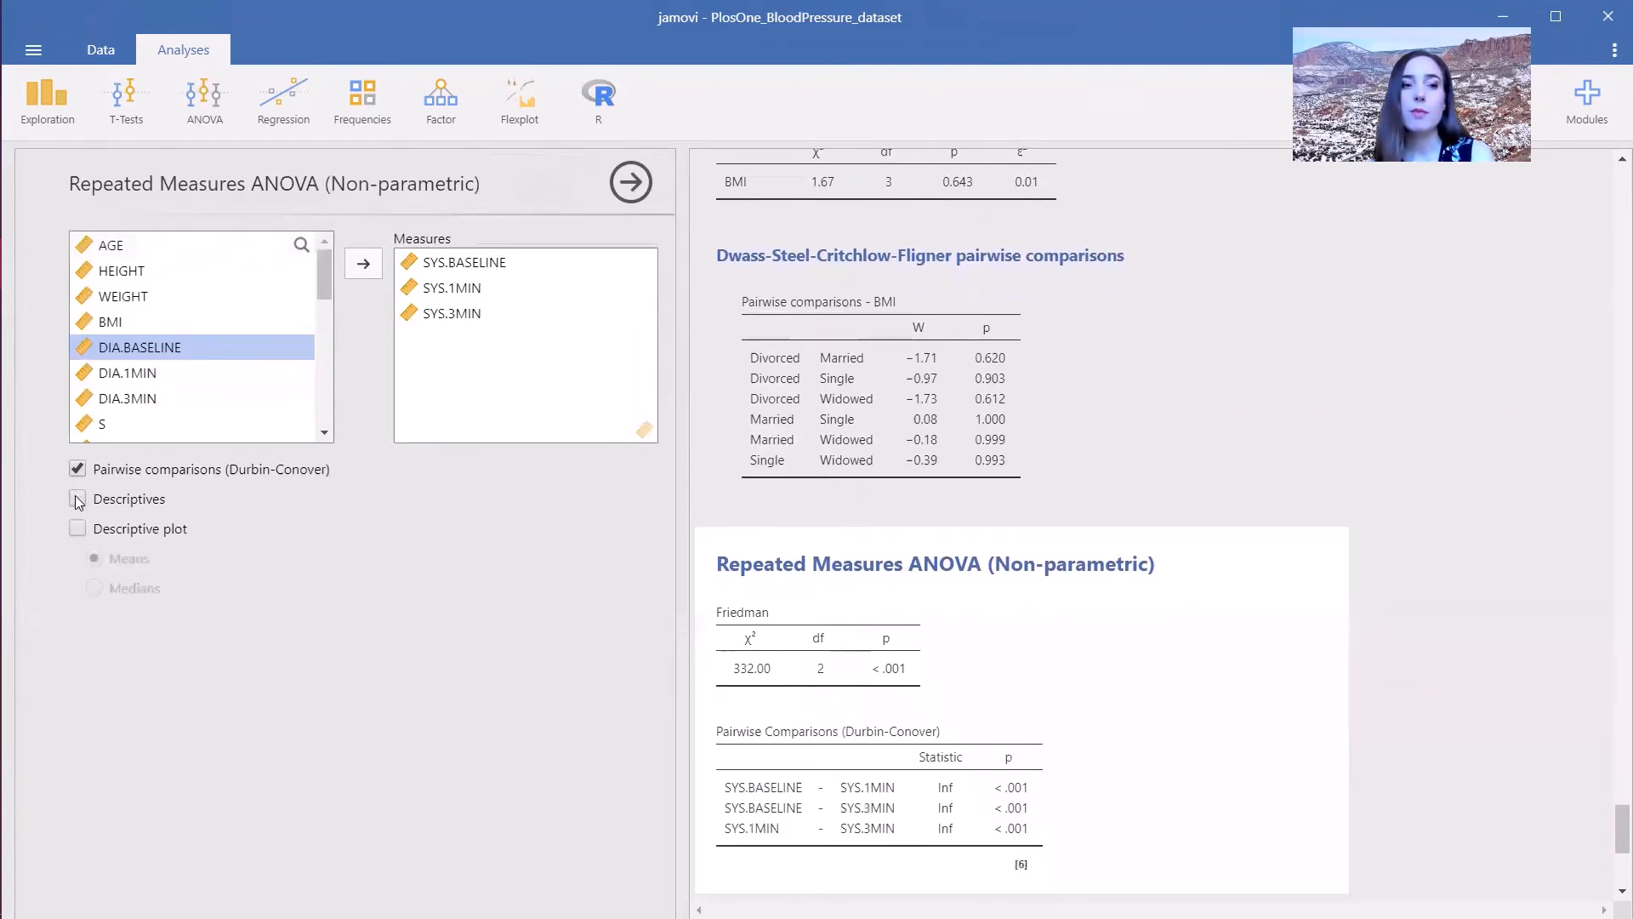
click(77, 500)
click(76, 533)
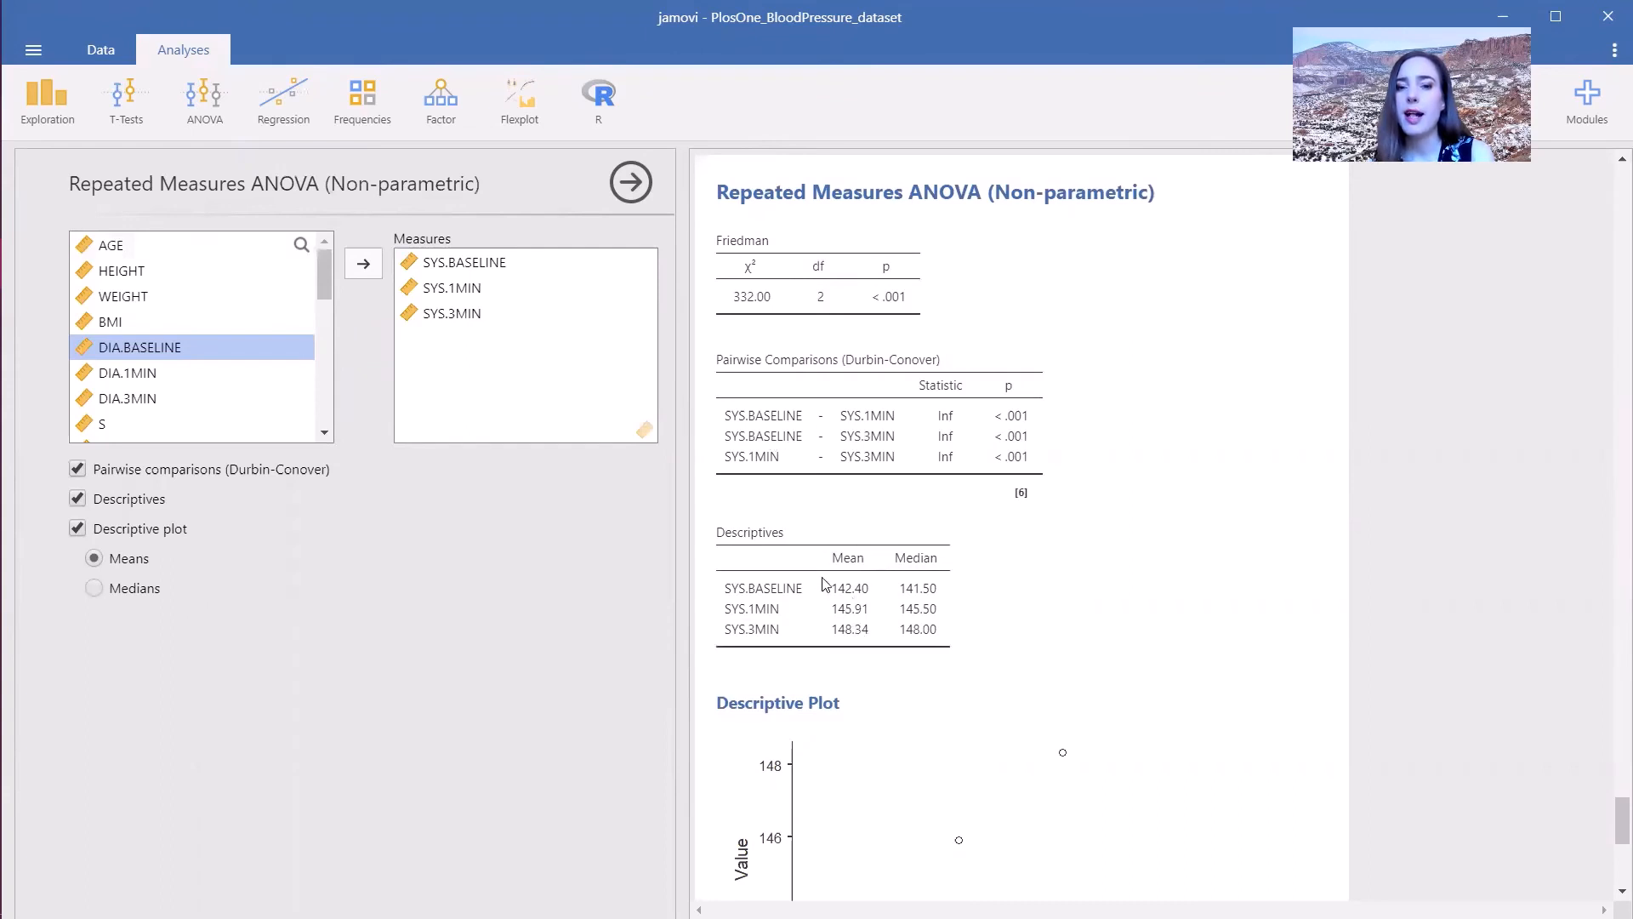
drag(1610, 822, 1609, 853)
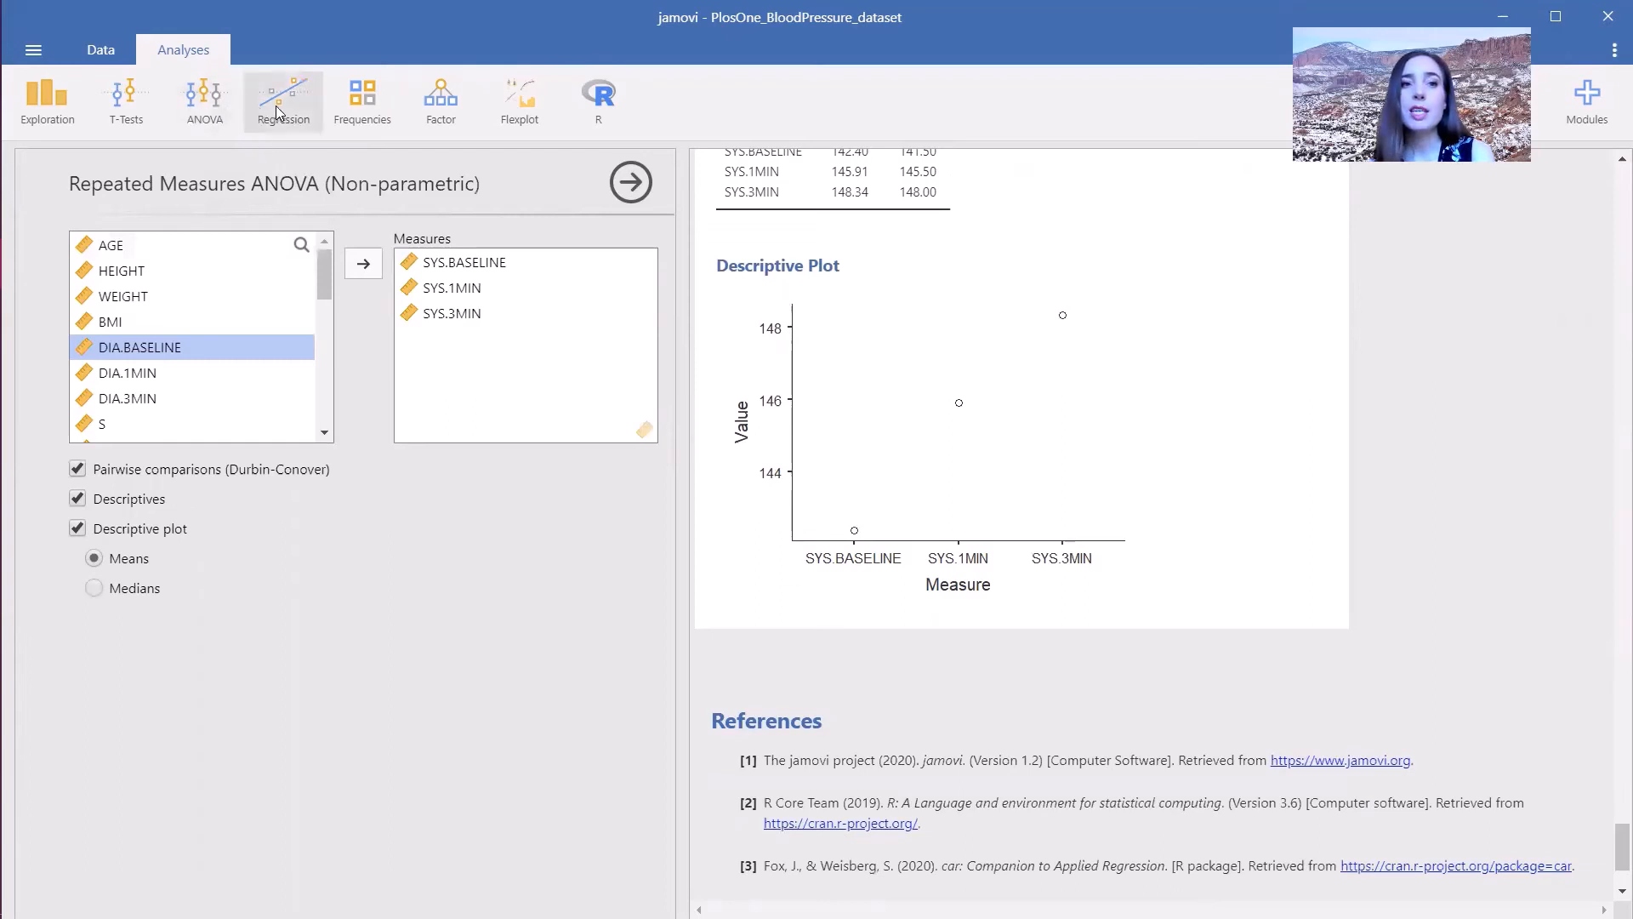
- Create a contingency table with BMI.4 in rows and SEX in columns
click(363, 104)
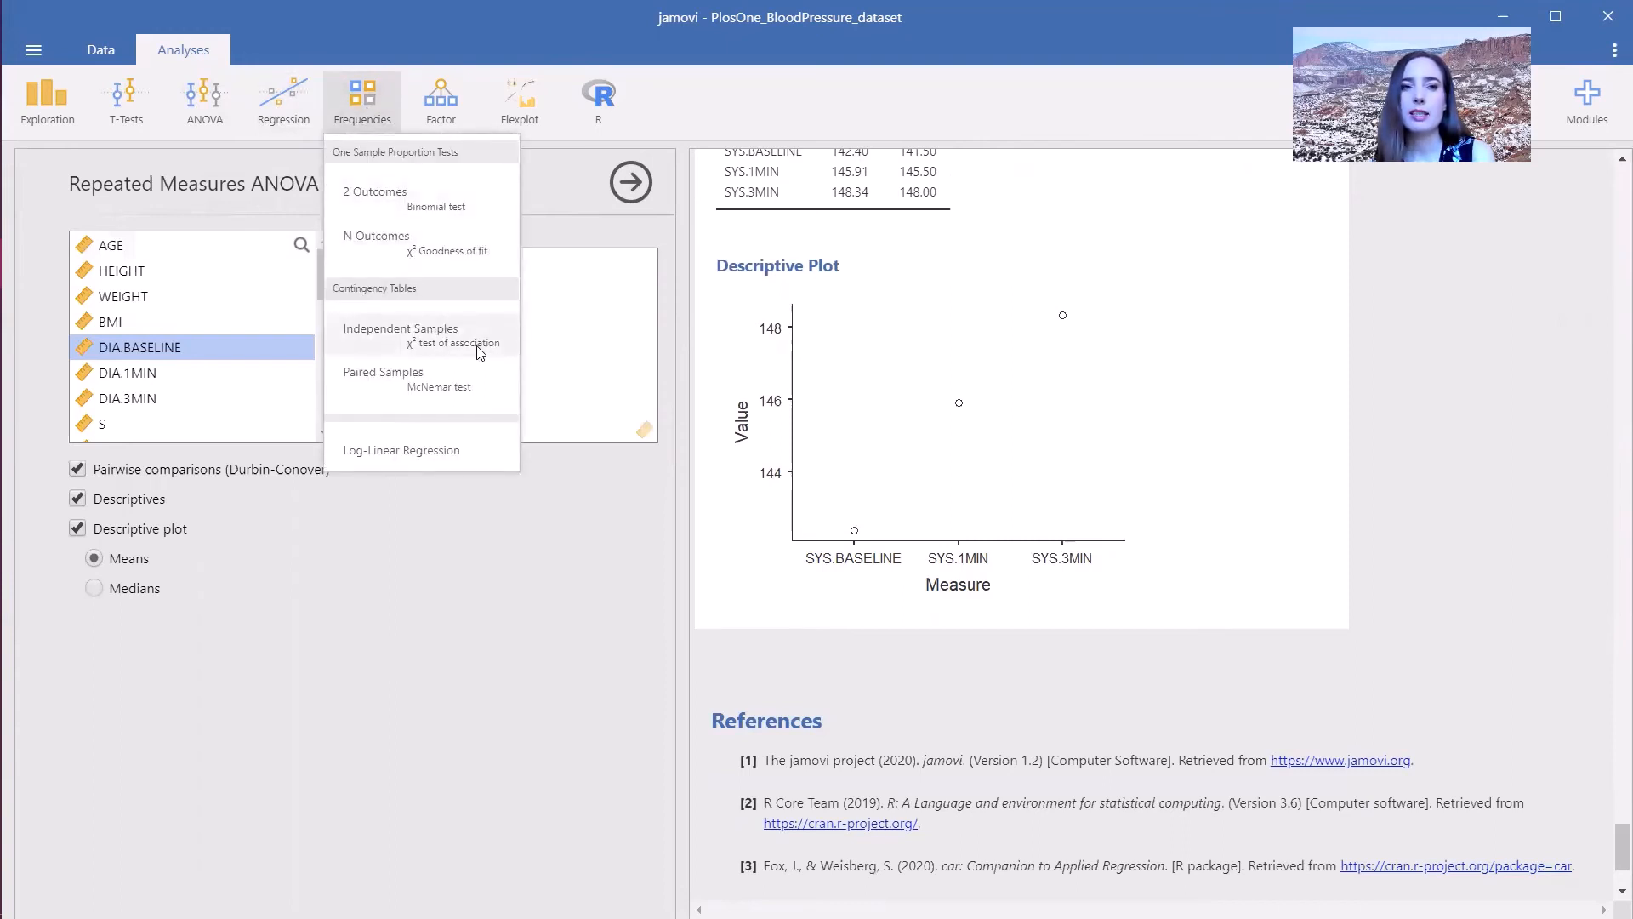
click(361, 344)
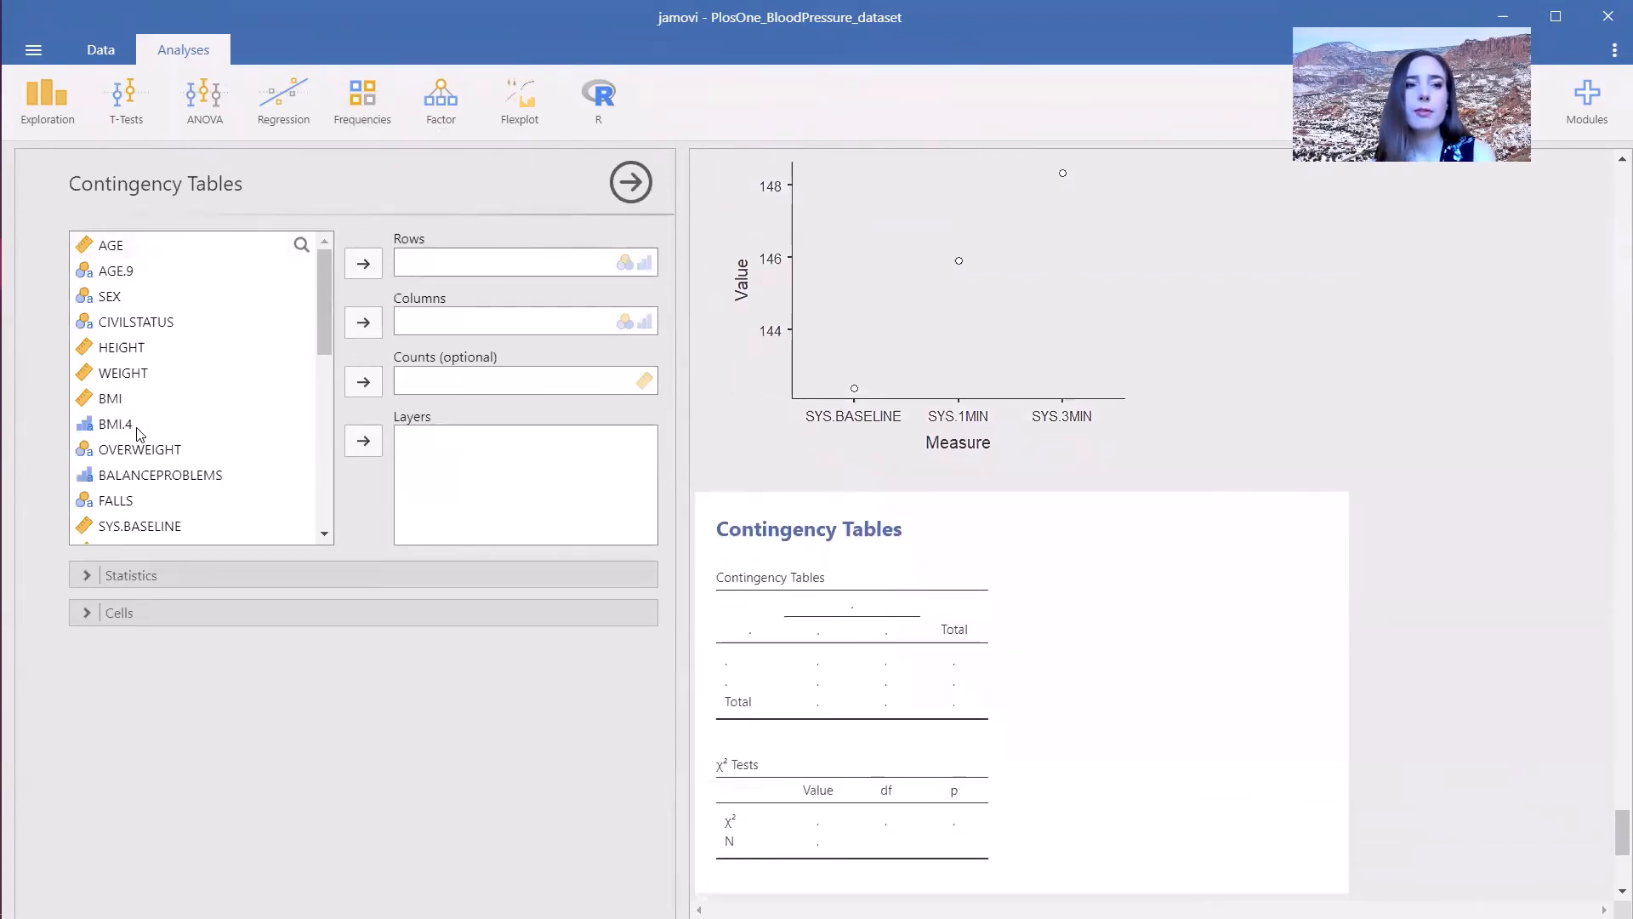
click(134, 428)
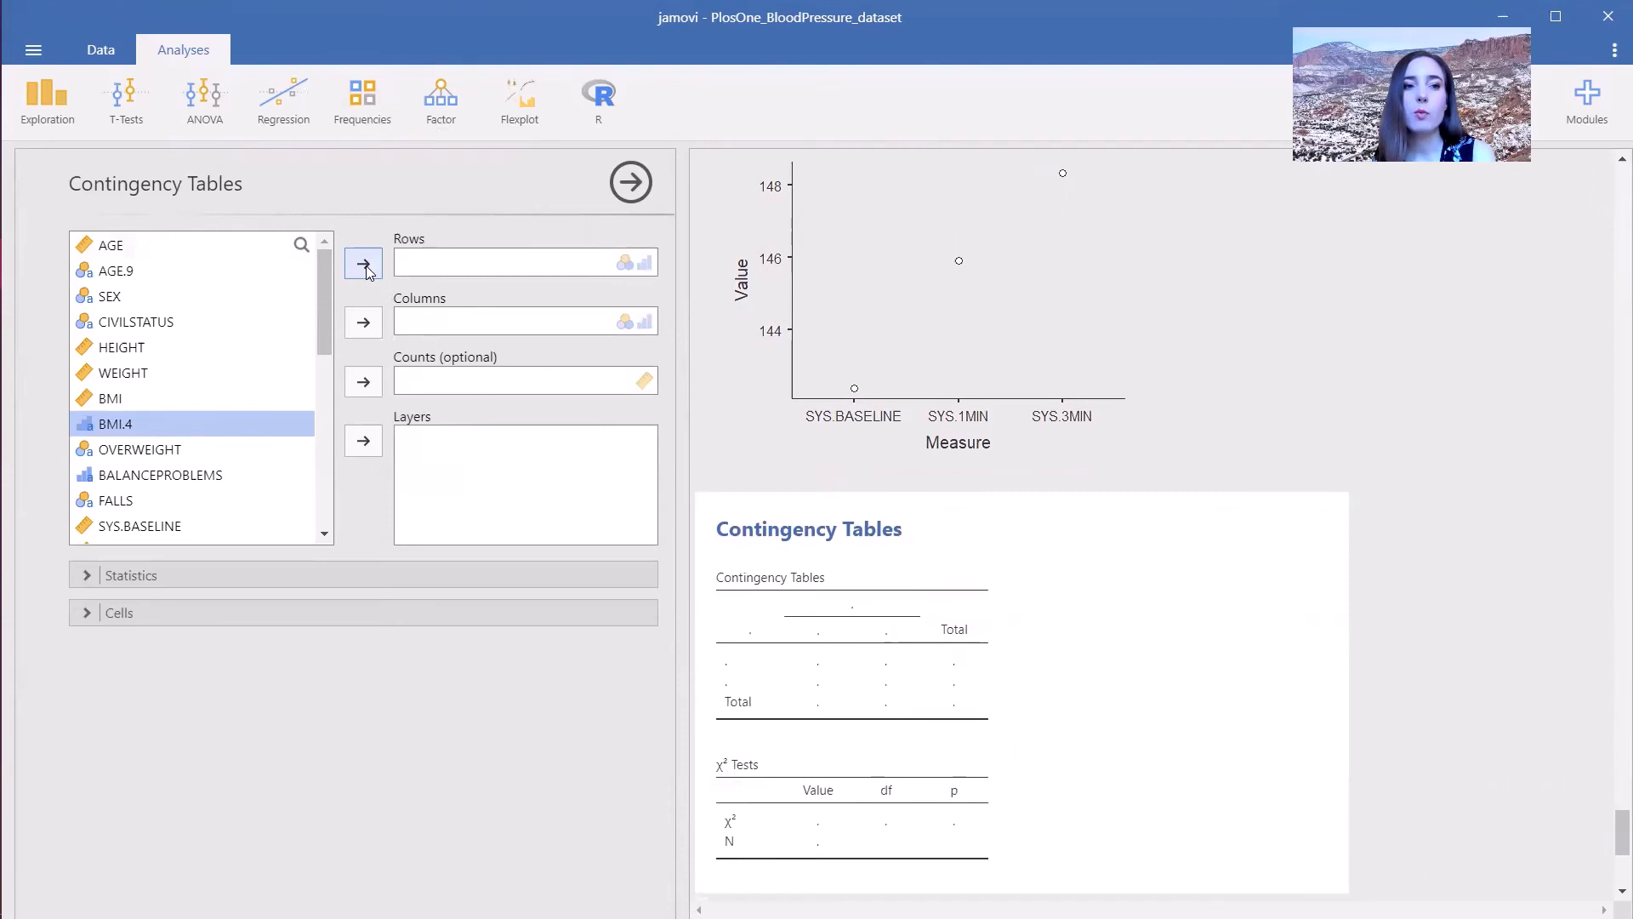
click(364, 264)
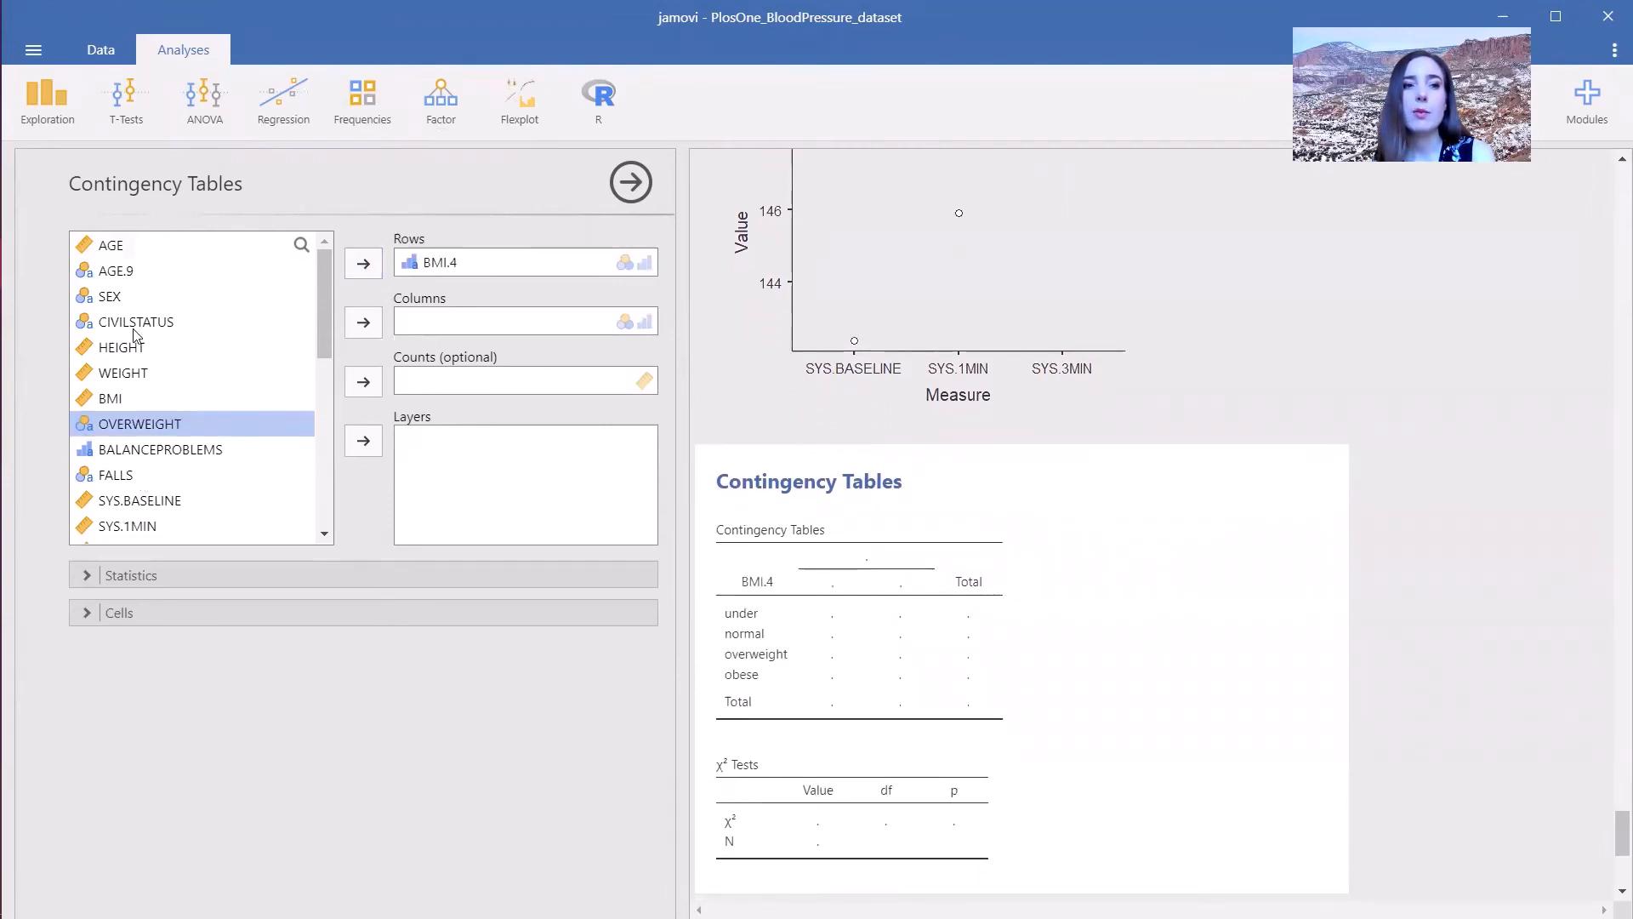
click(125, 301)
click(365, 330)
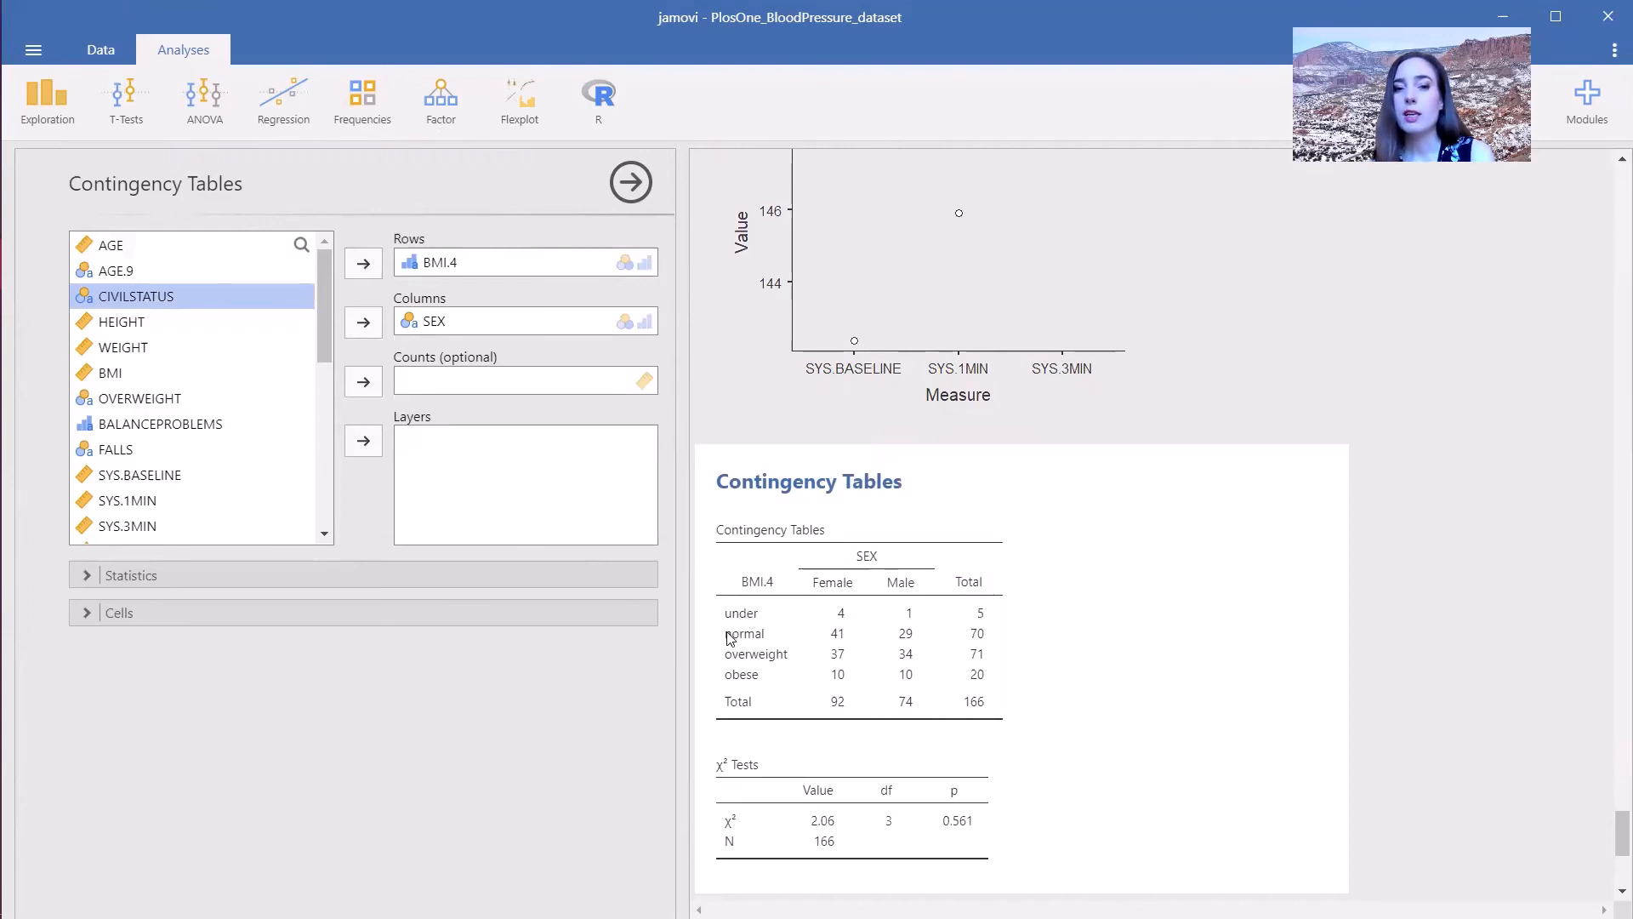
- Open the statistics and cell options and add column percentages to the contingency table
click(213, 575)
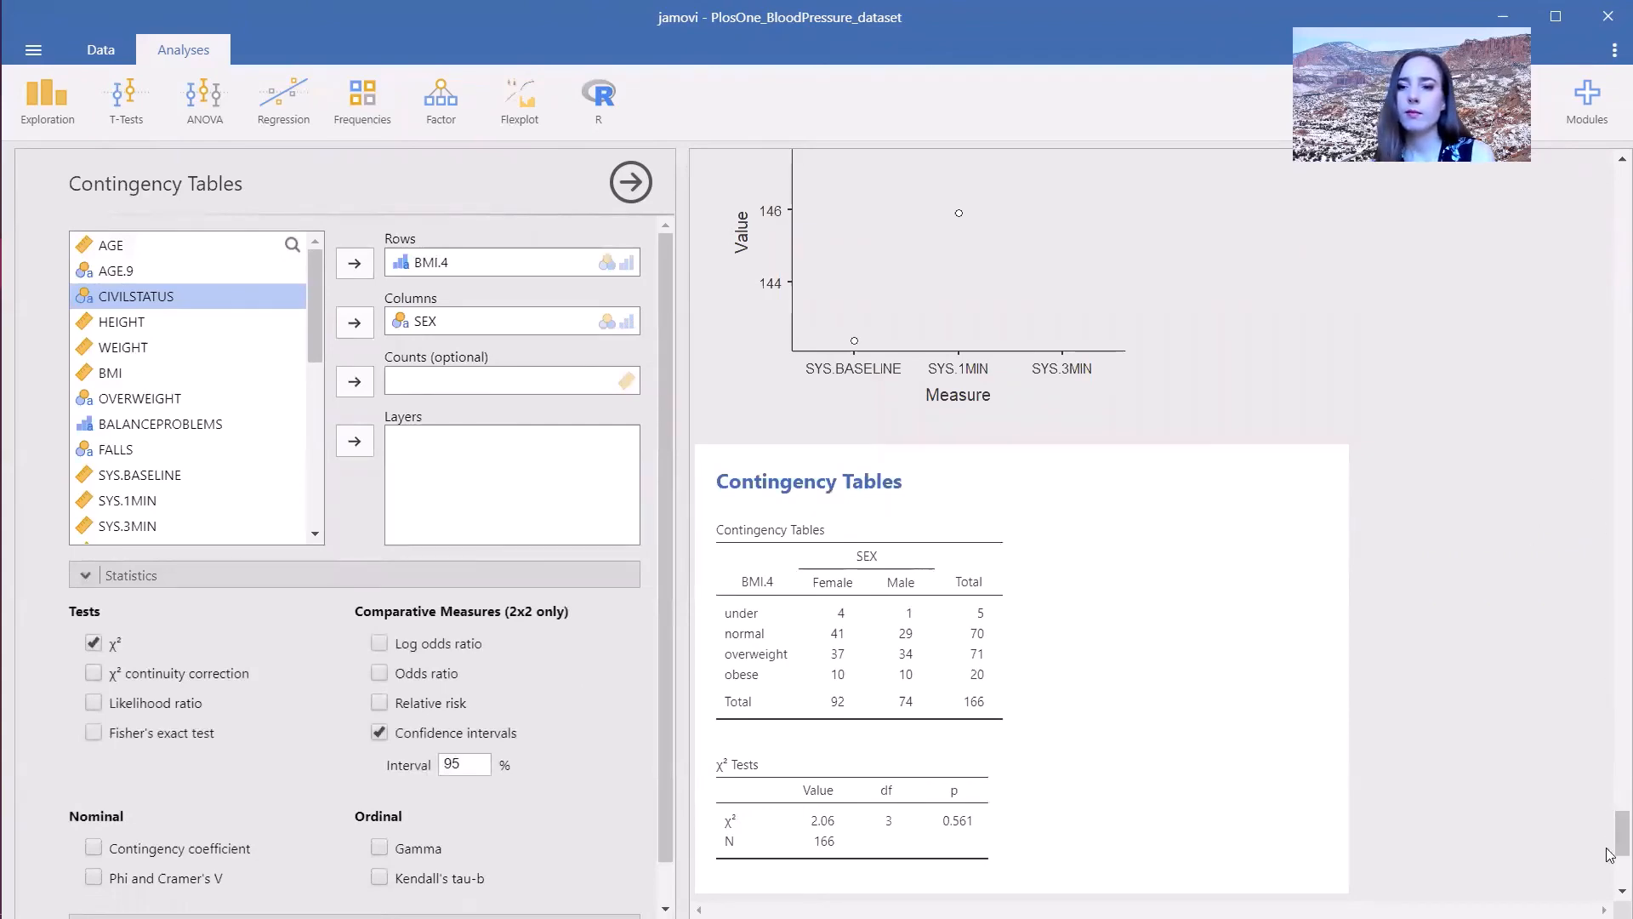
mouse_move(1621, 840)
mouse_down()
mouse_move(1622, 866)
mouse_move(1622, 850)
mouse_up()
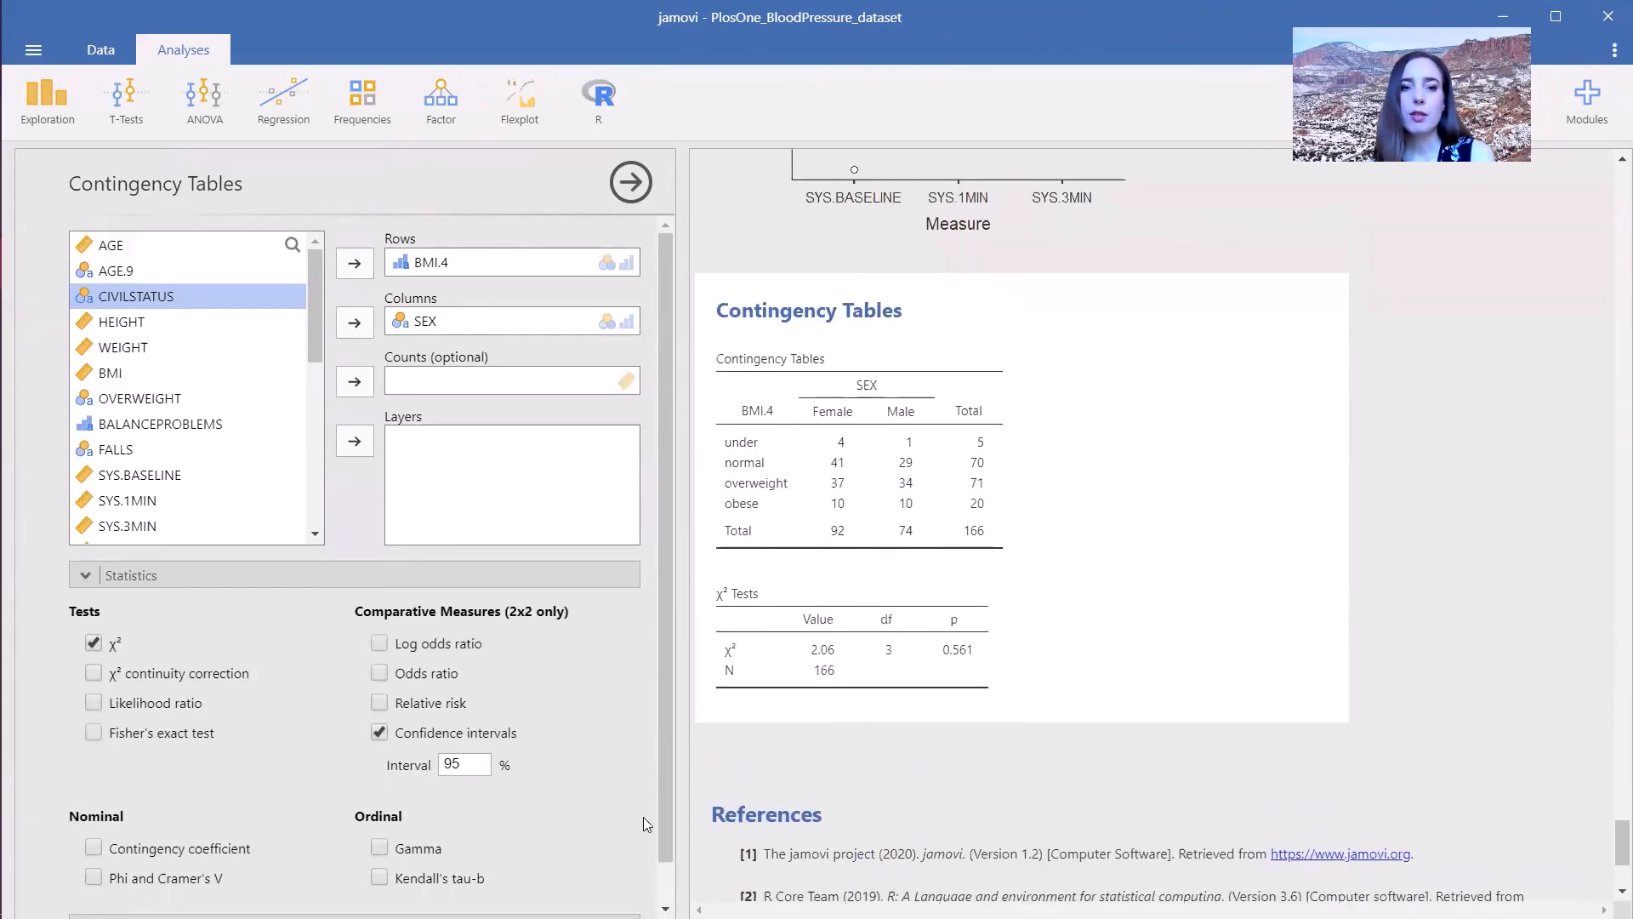
scroll(650, 837, down, 1)
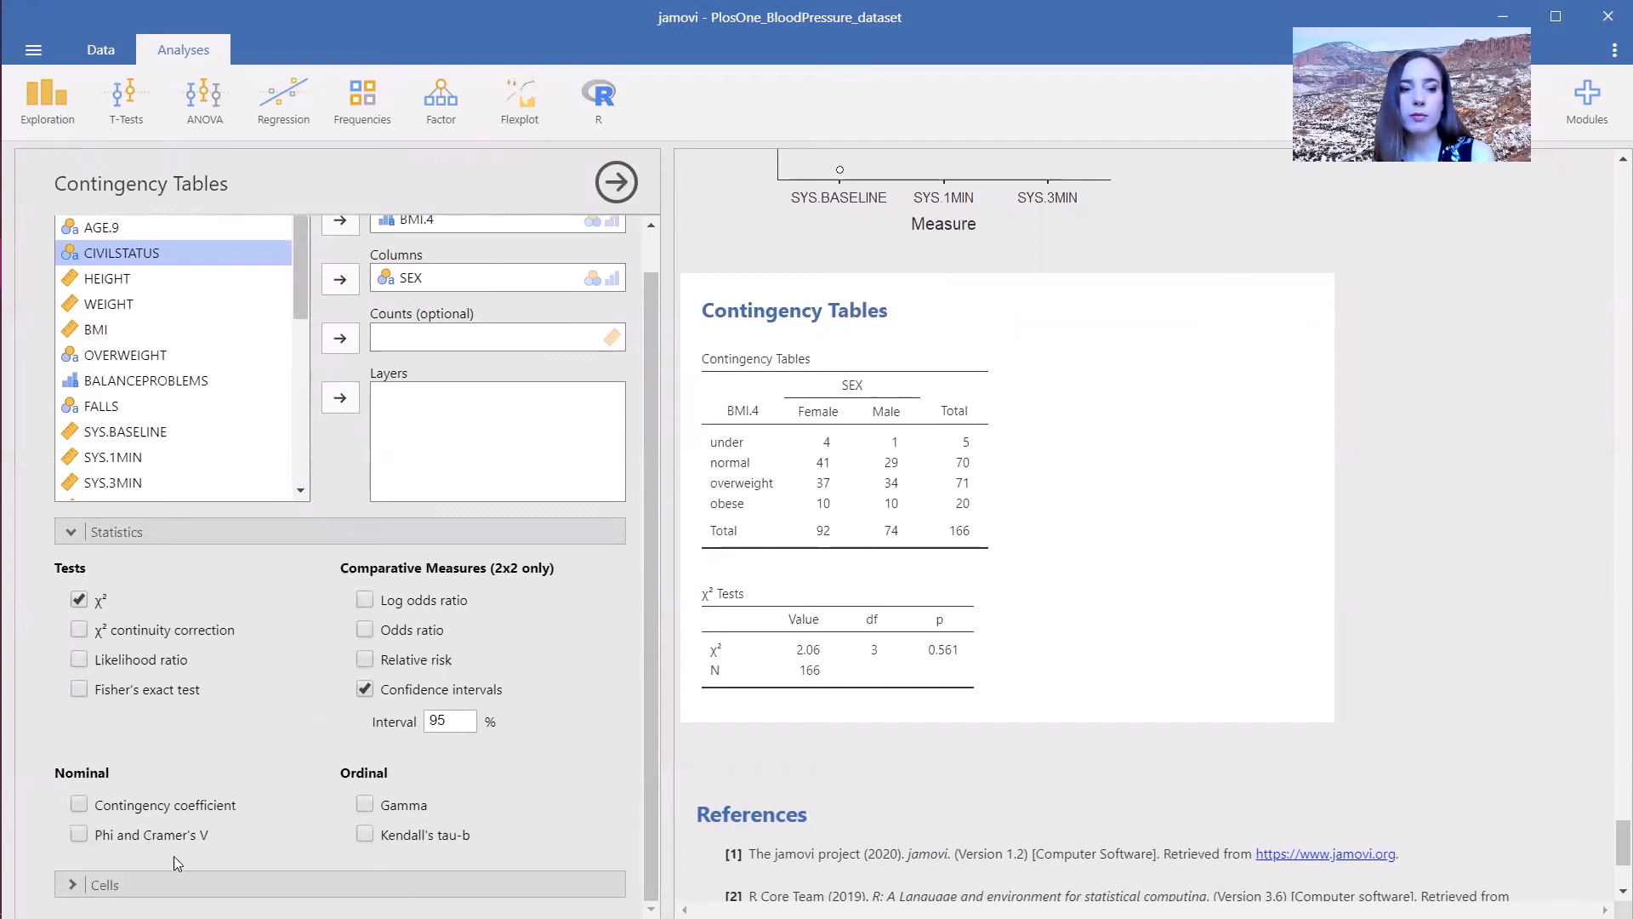
click(168, 886)
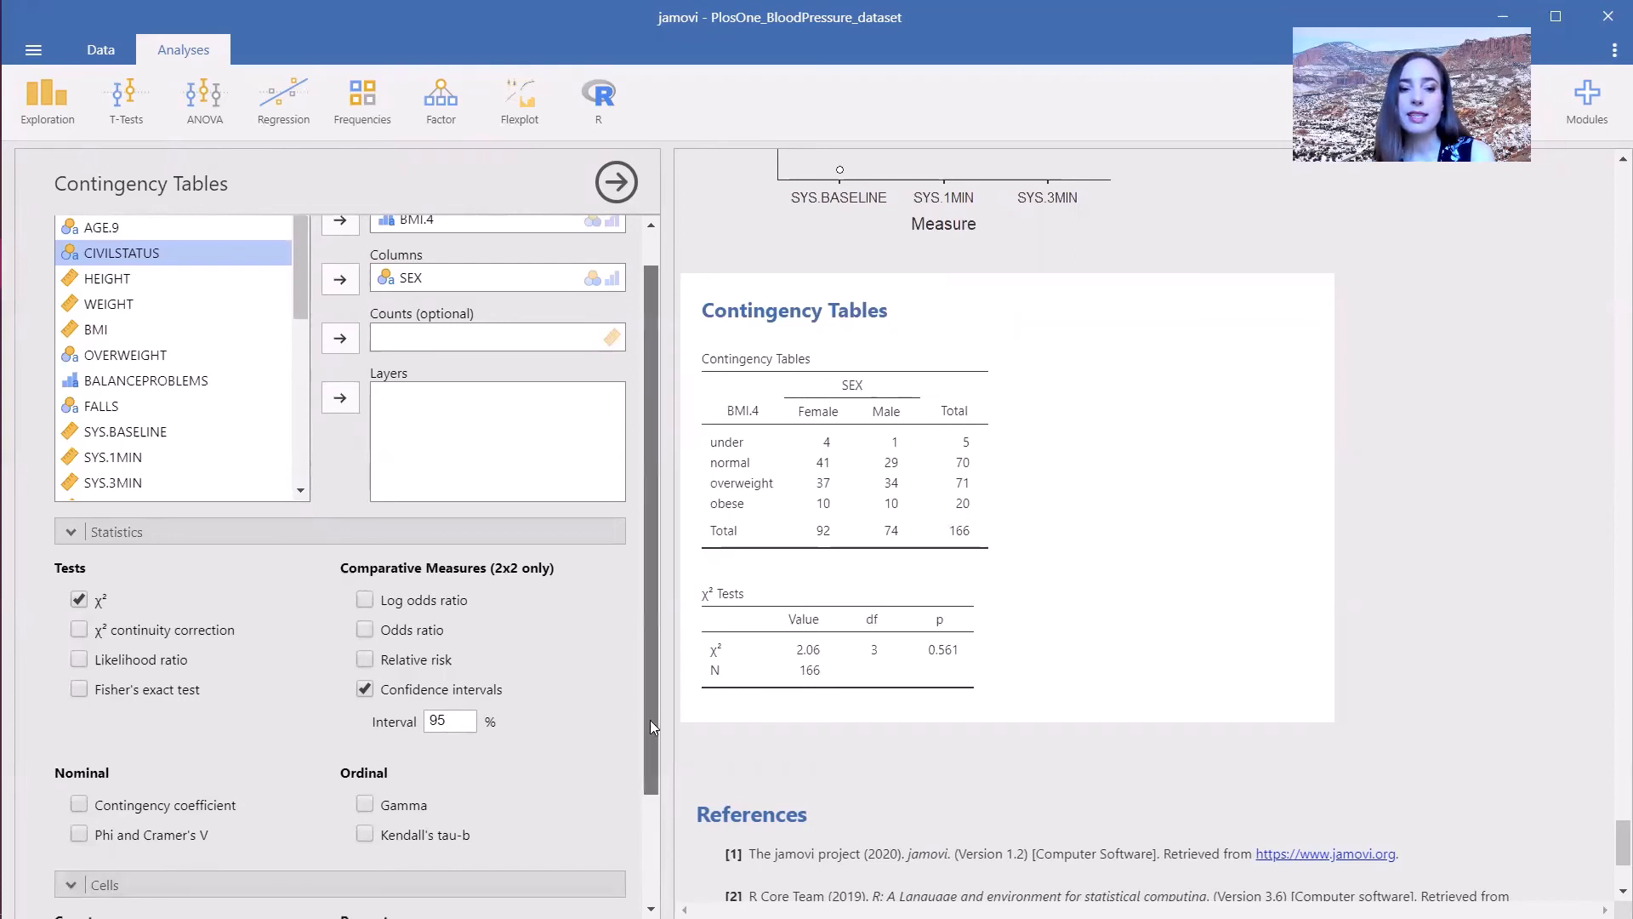
drag(649, 719, 638, 842)
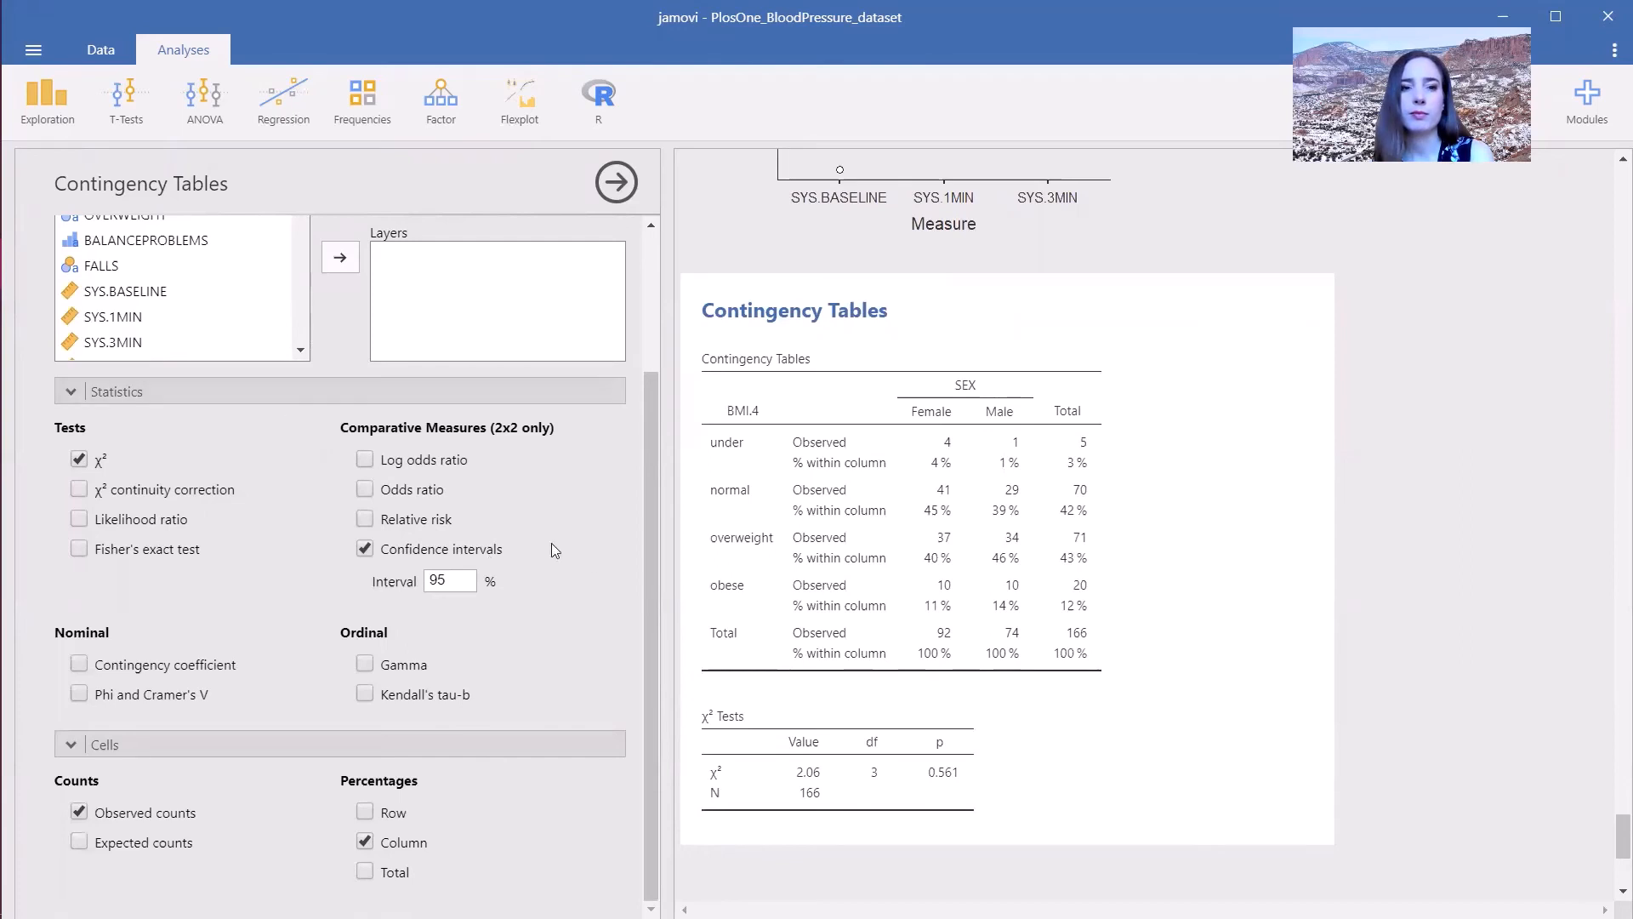
- Rearrange the contingency table to cross SEX in rows with FALLS in columns
drag(648, 602, 607, 410)
click(459, 323)
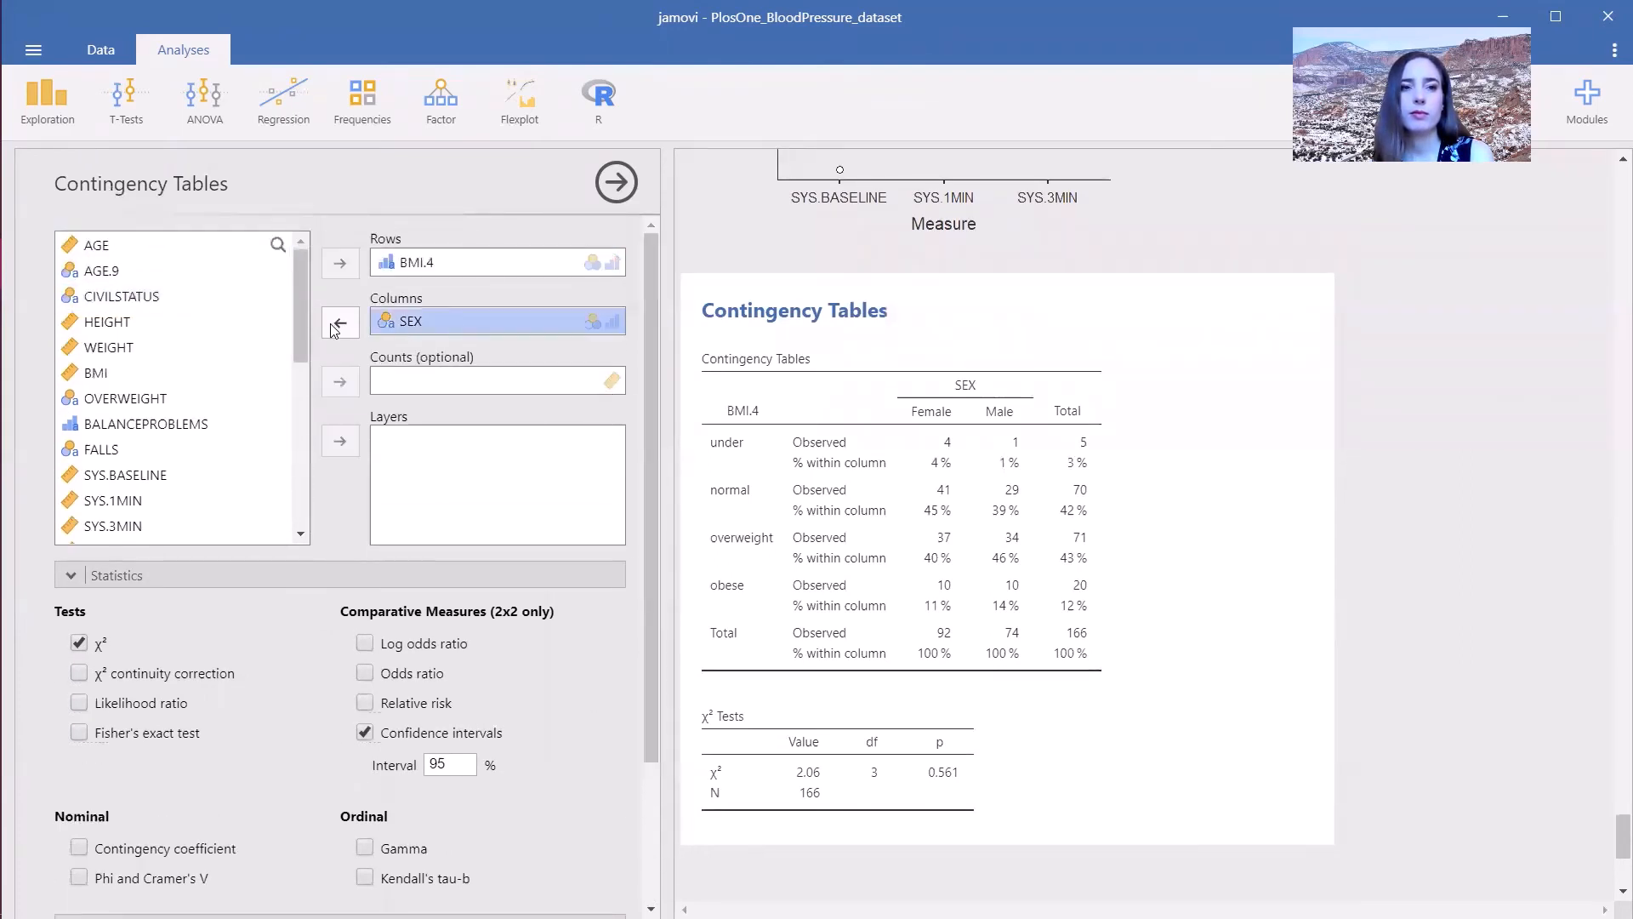
click(342, 328)
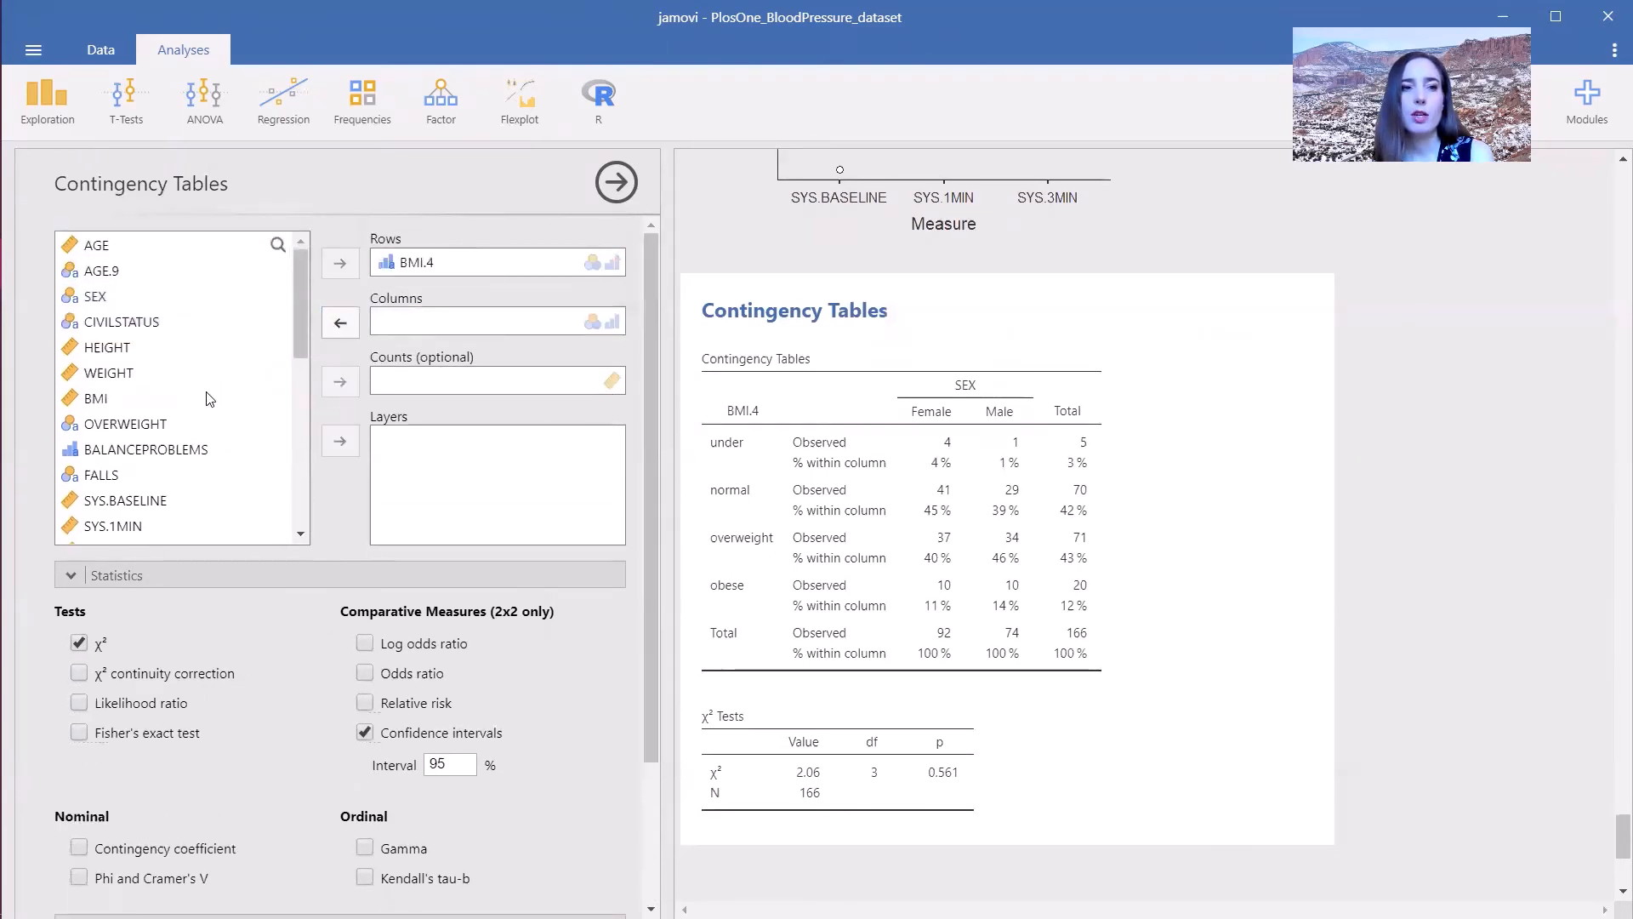
click(334, 335)
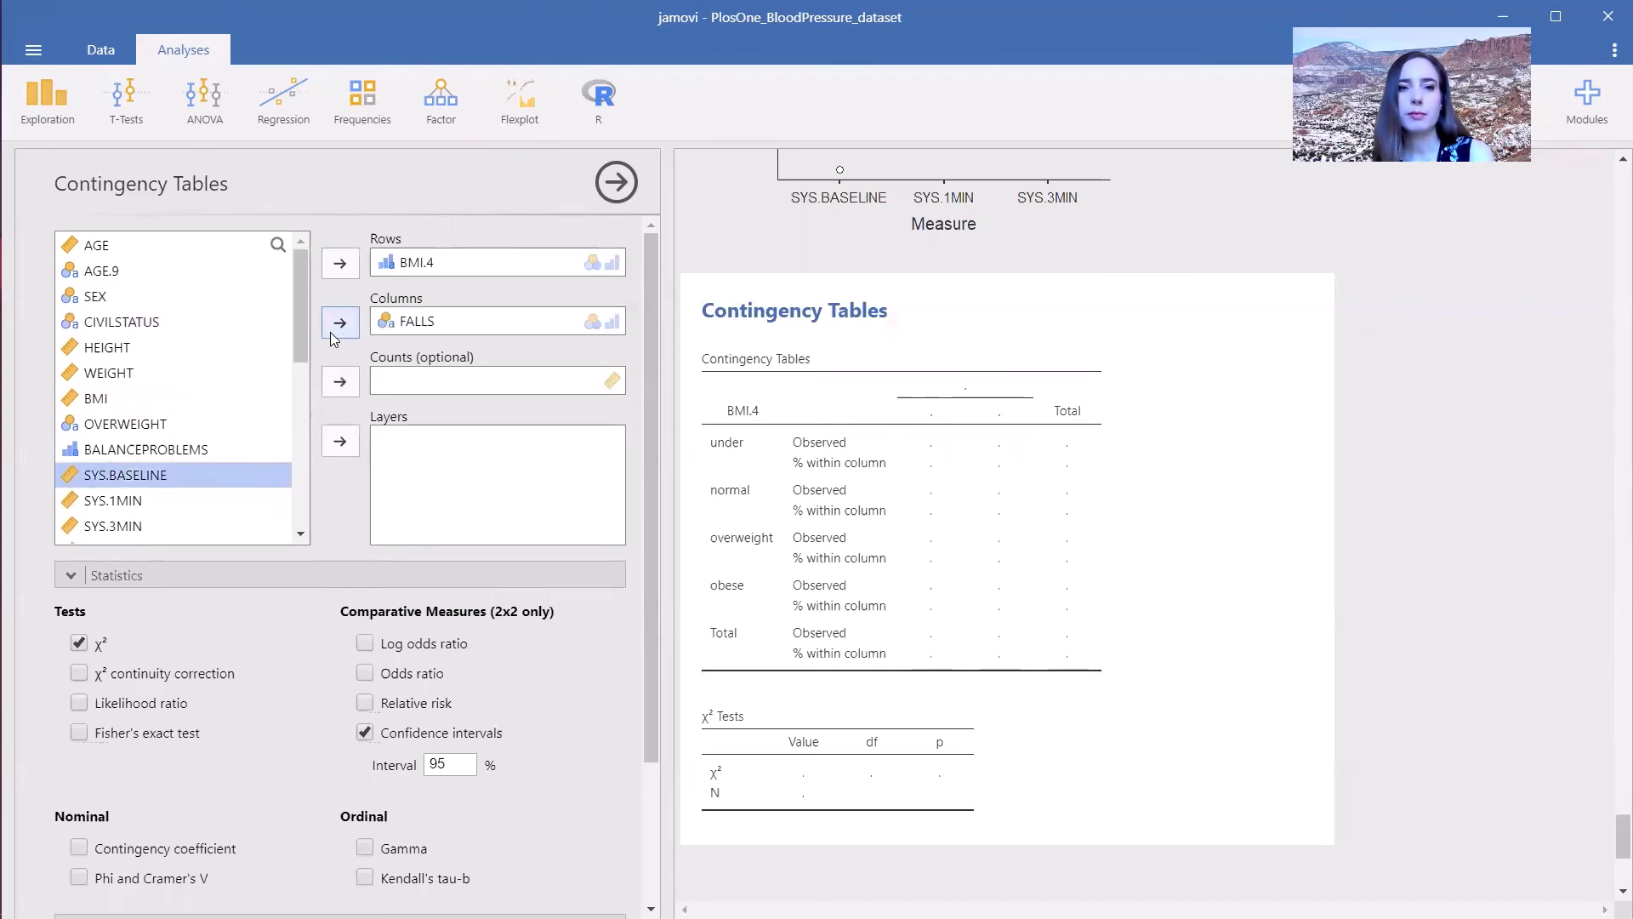
click(410, 271)
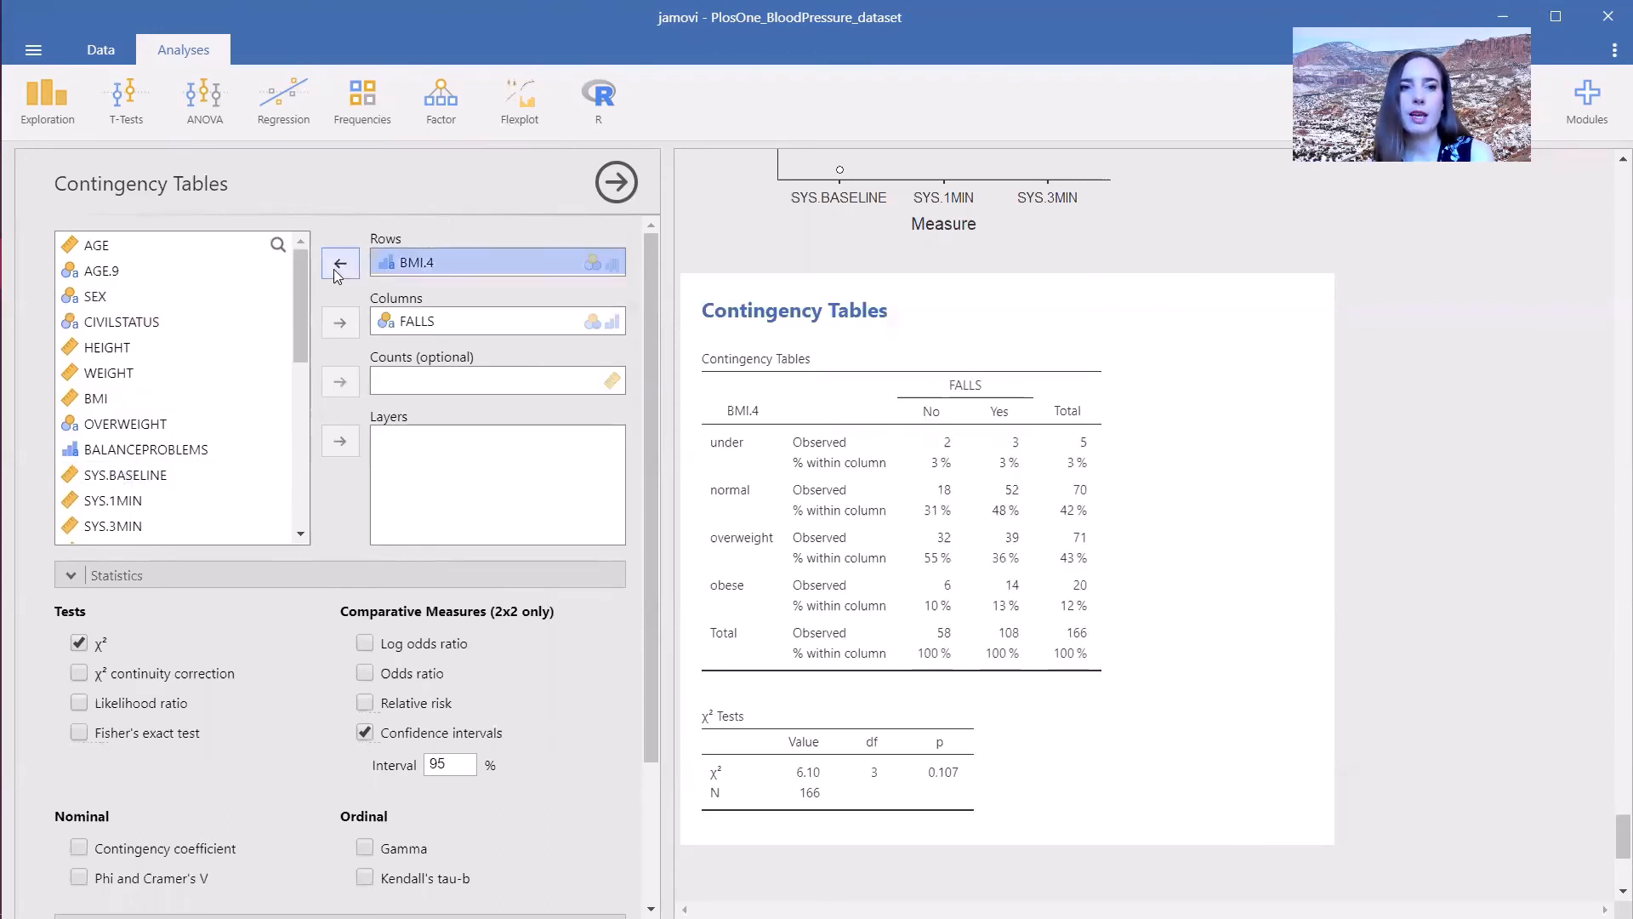
click(340, 264)
click(102, 296)
click(340, 264)
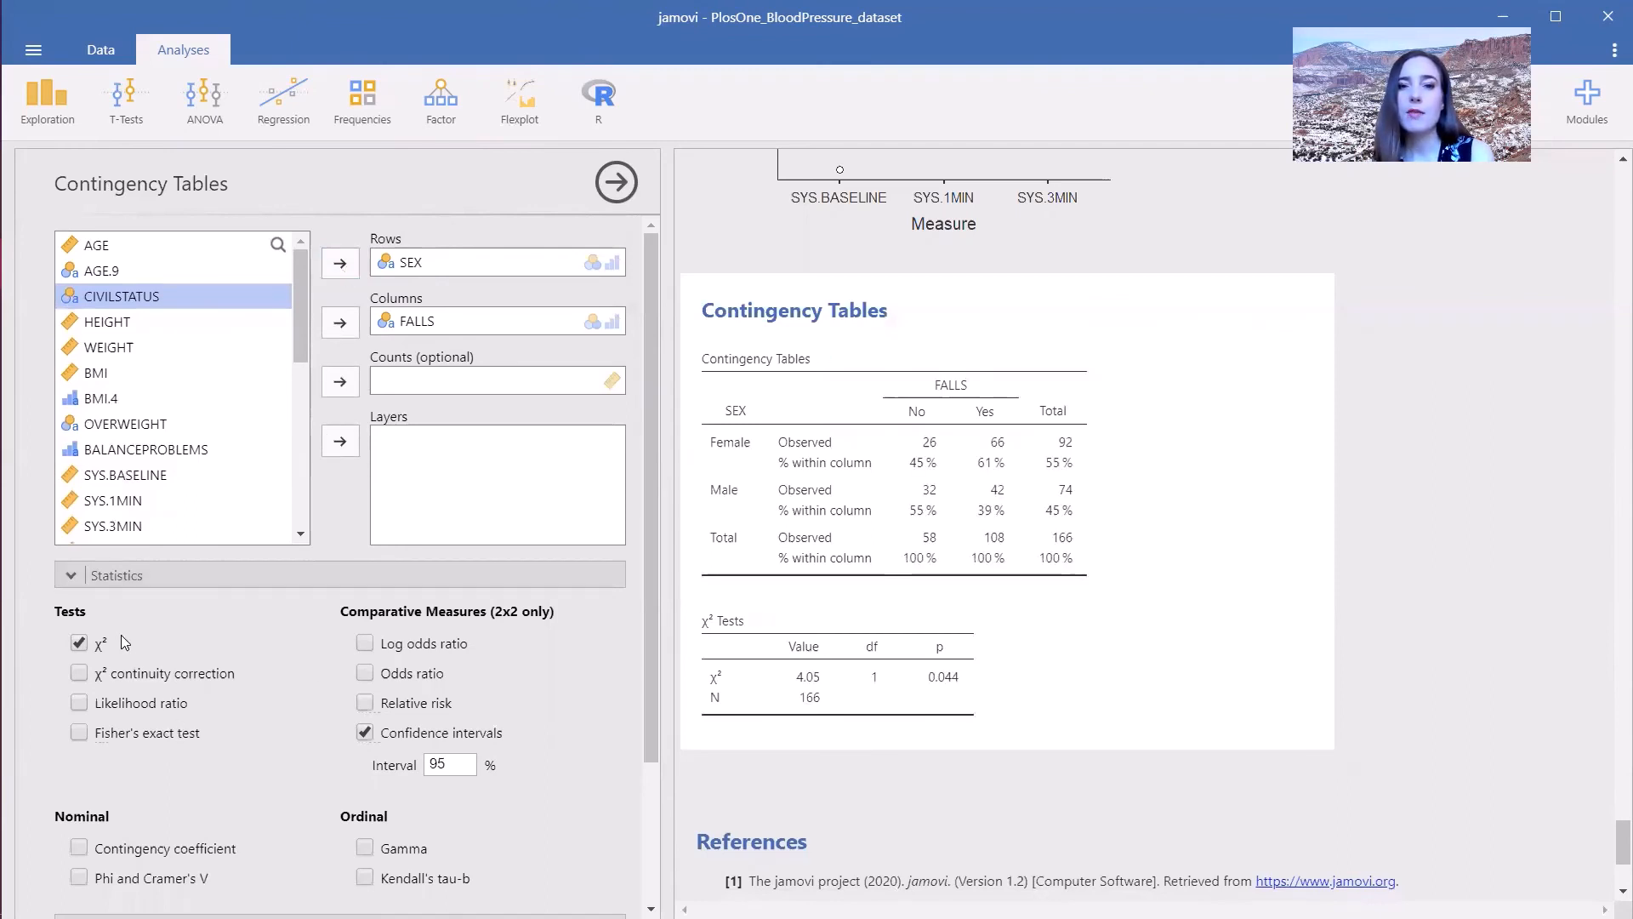
- Replace the χ² test with the χ² continuity correction and add the odds ratio
click(78, 644)
click(71, 679)
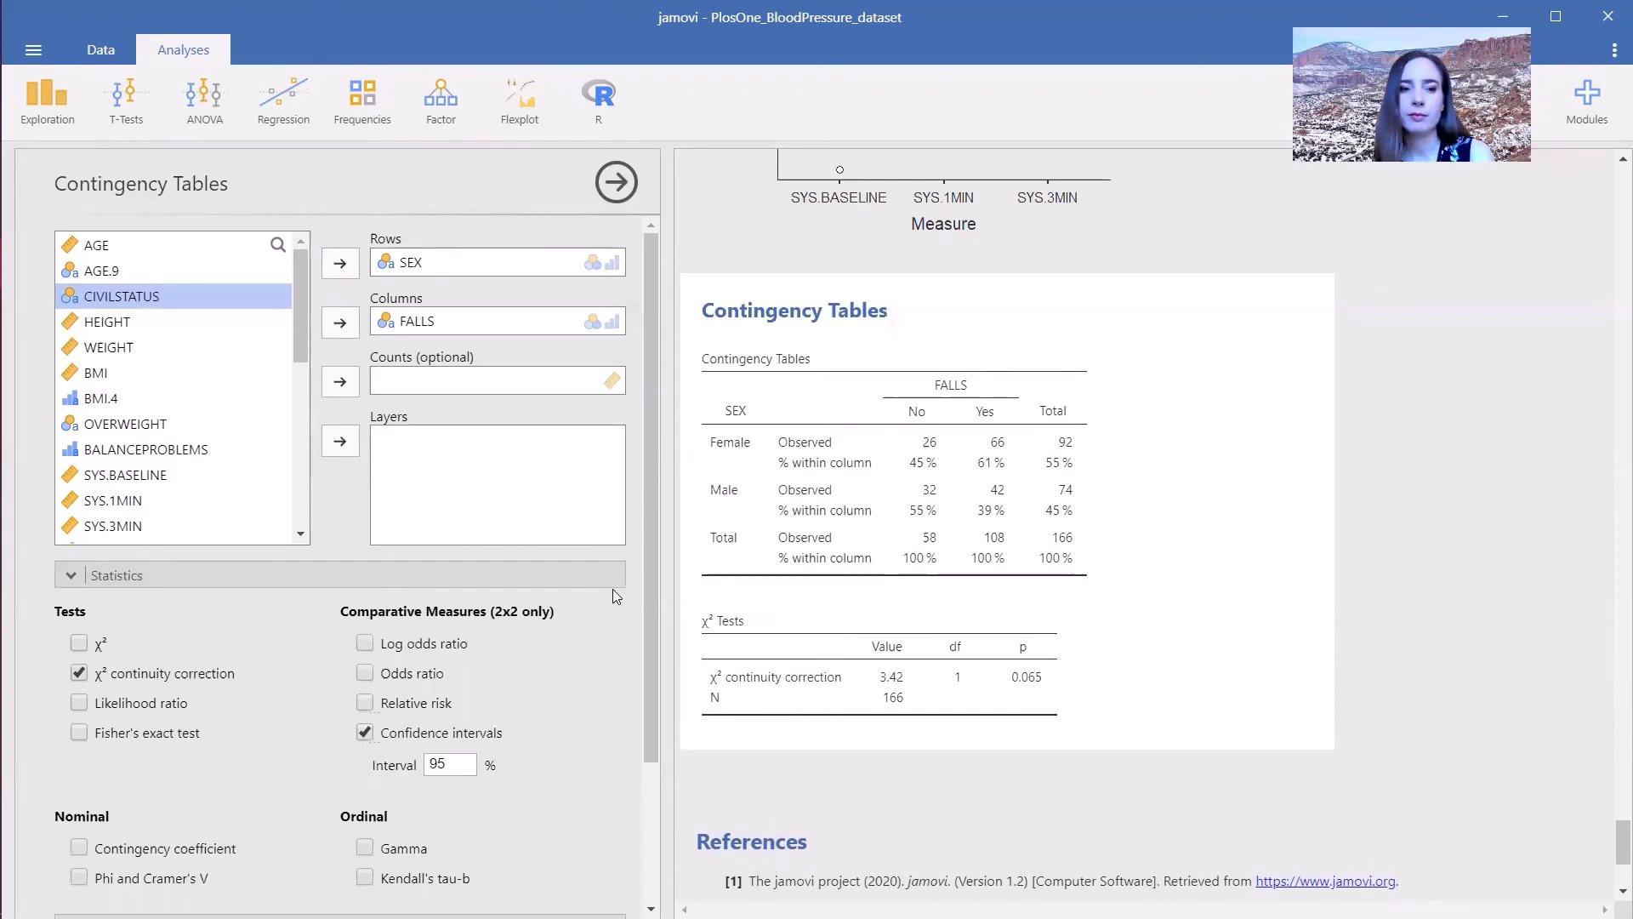
drag(654, 585, 651, 653)
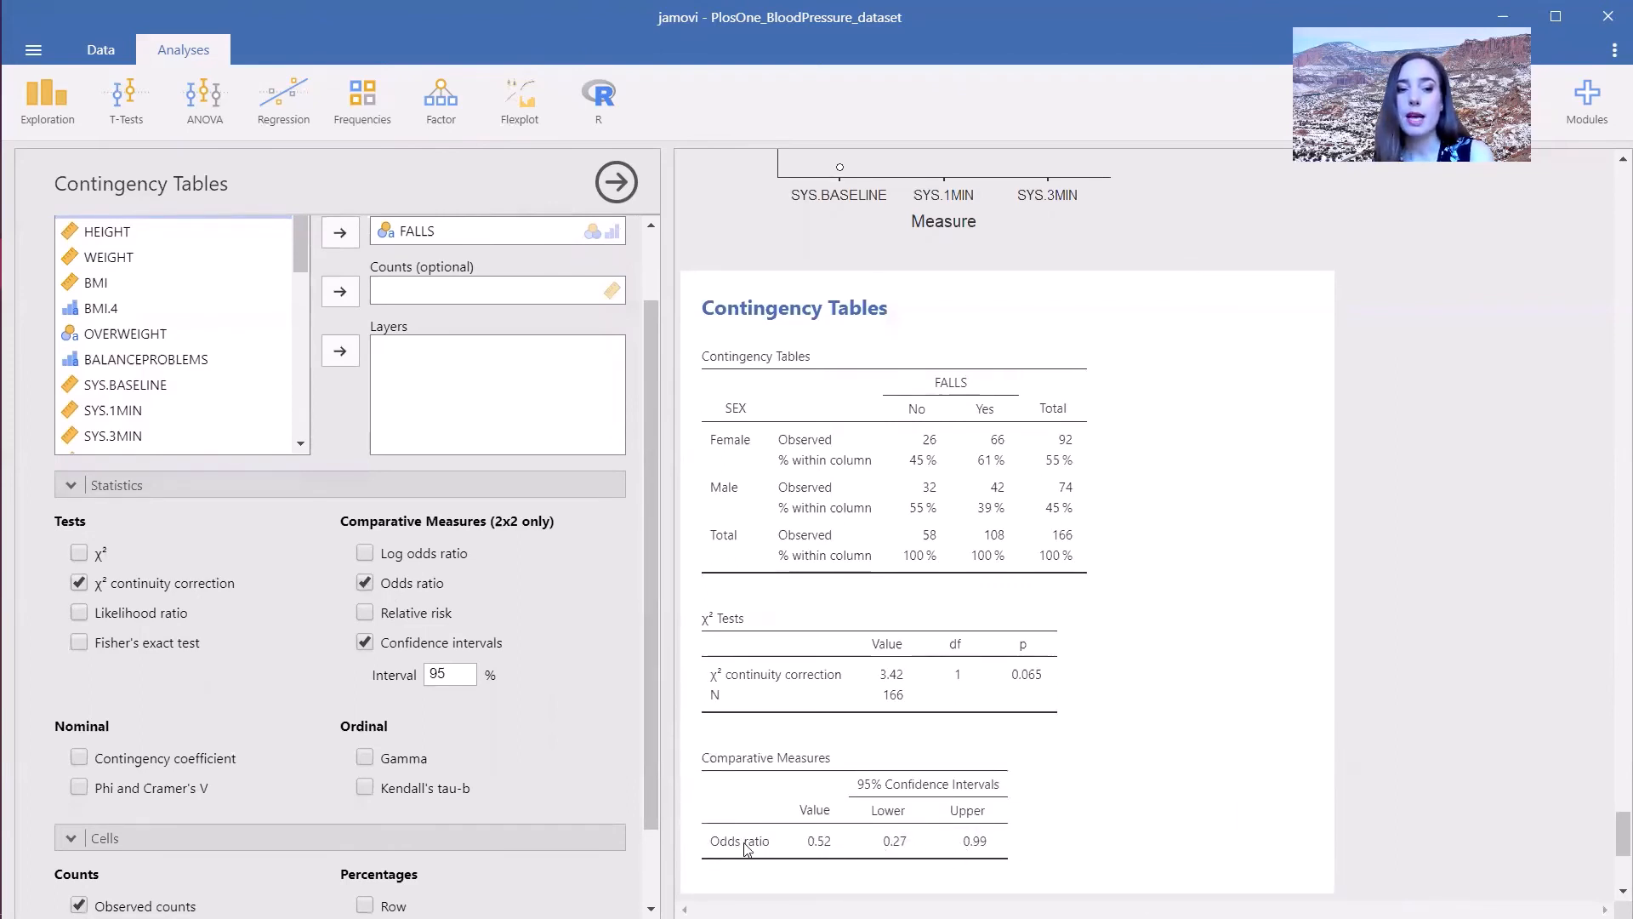
scroll(638, 799, down, 1)
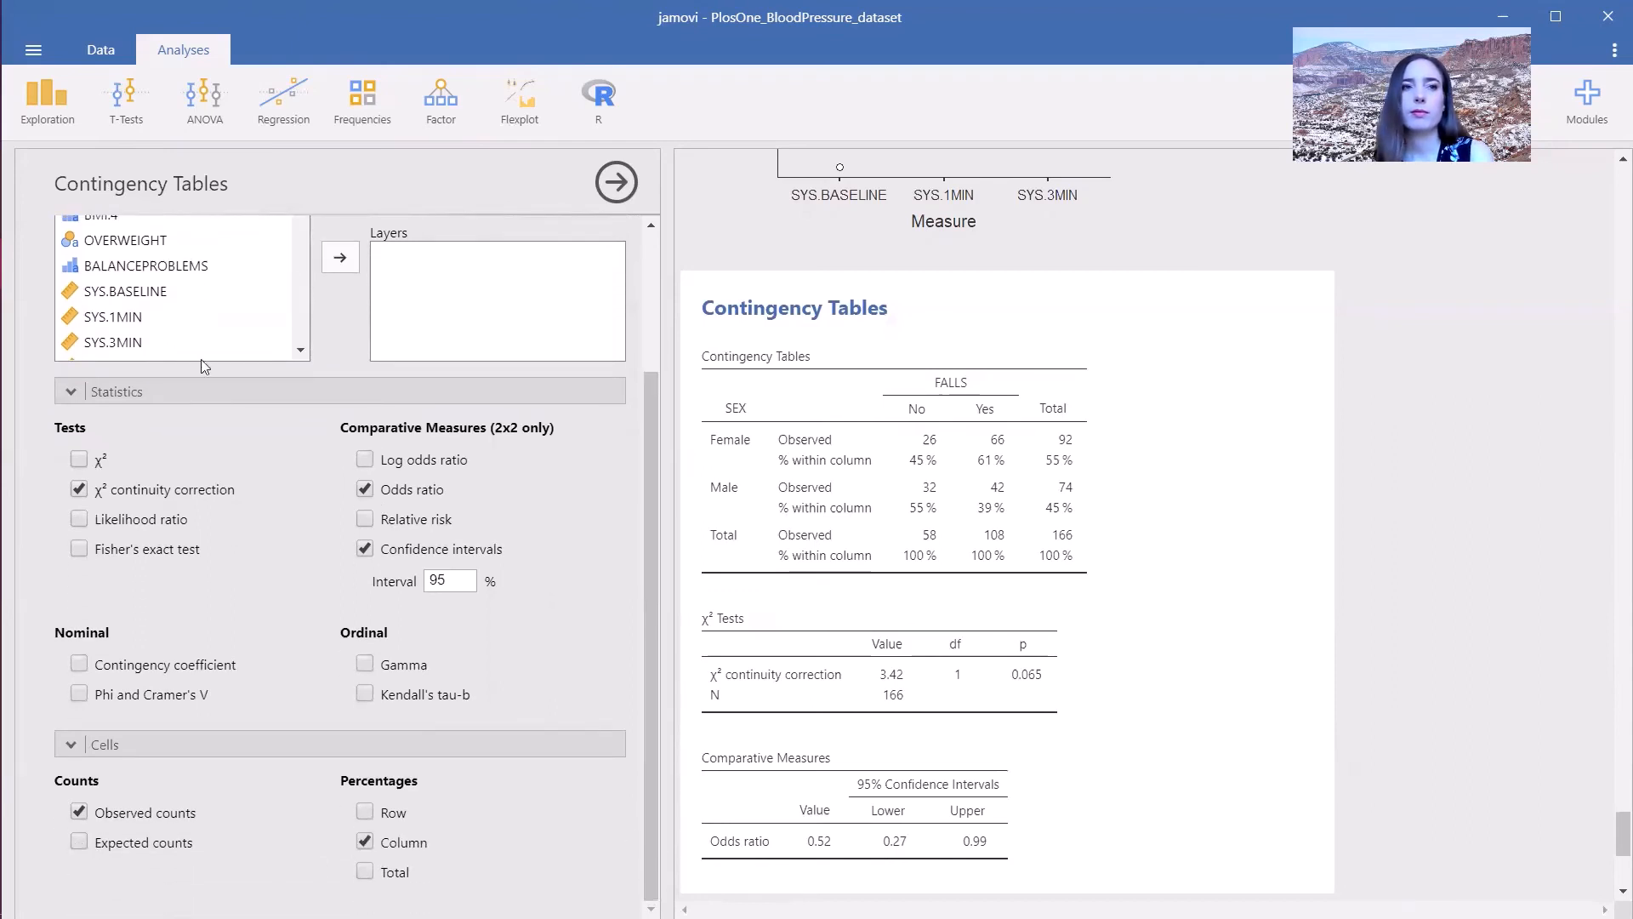
- Run a linear regression of BMI with SEX as a factor and AGE as a covariate
click(279, 111)
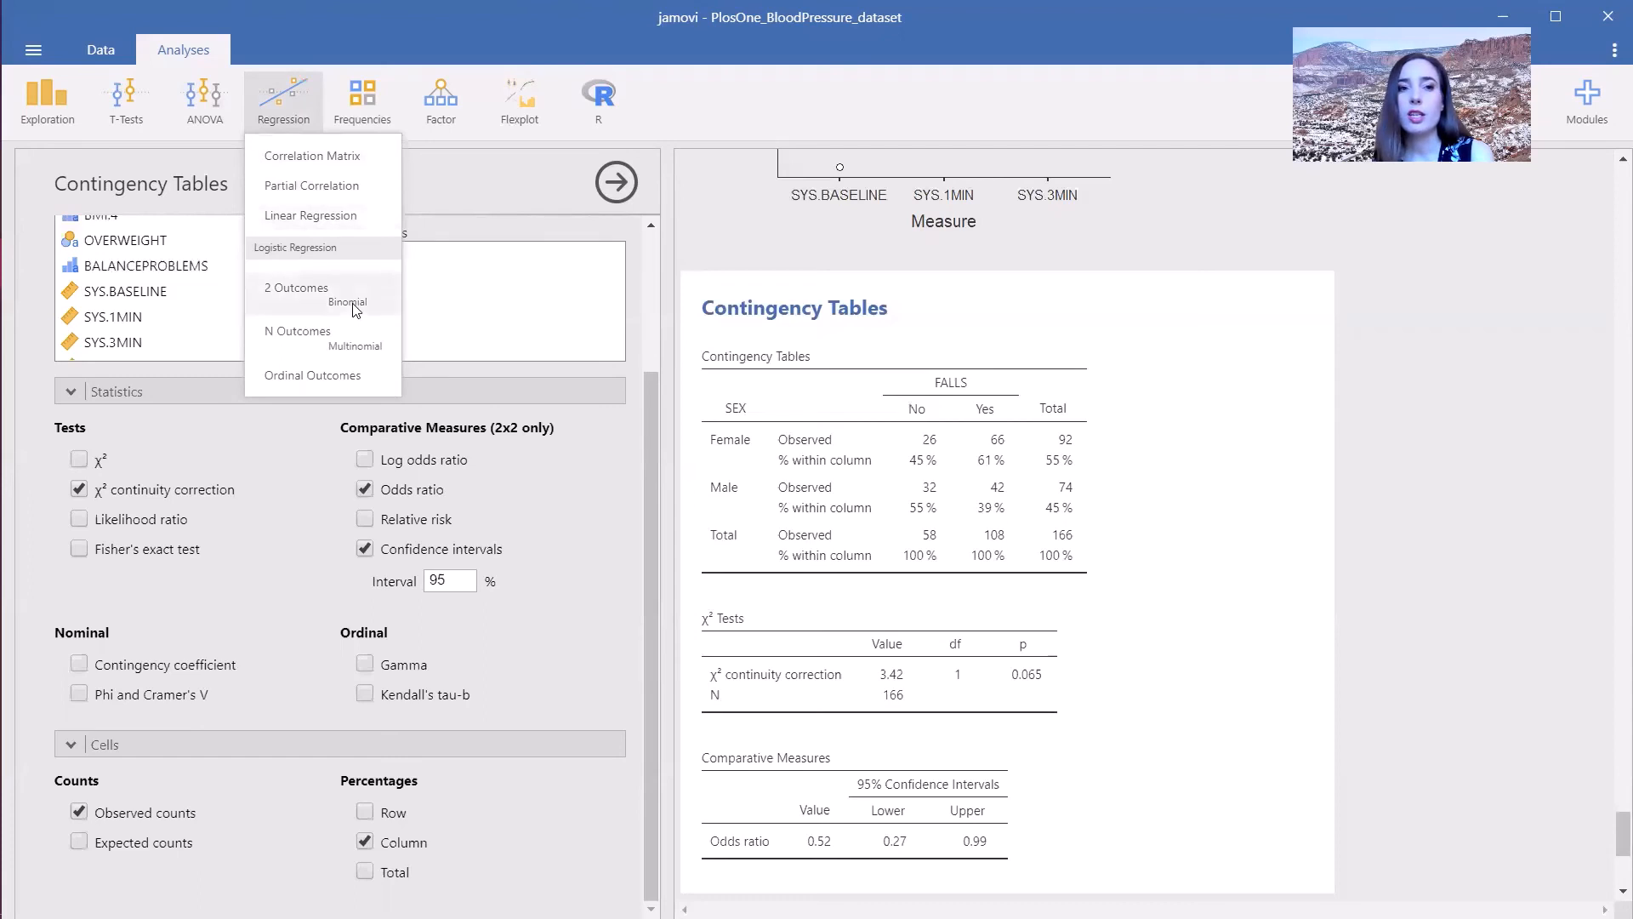
click(326, 220)
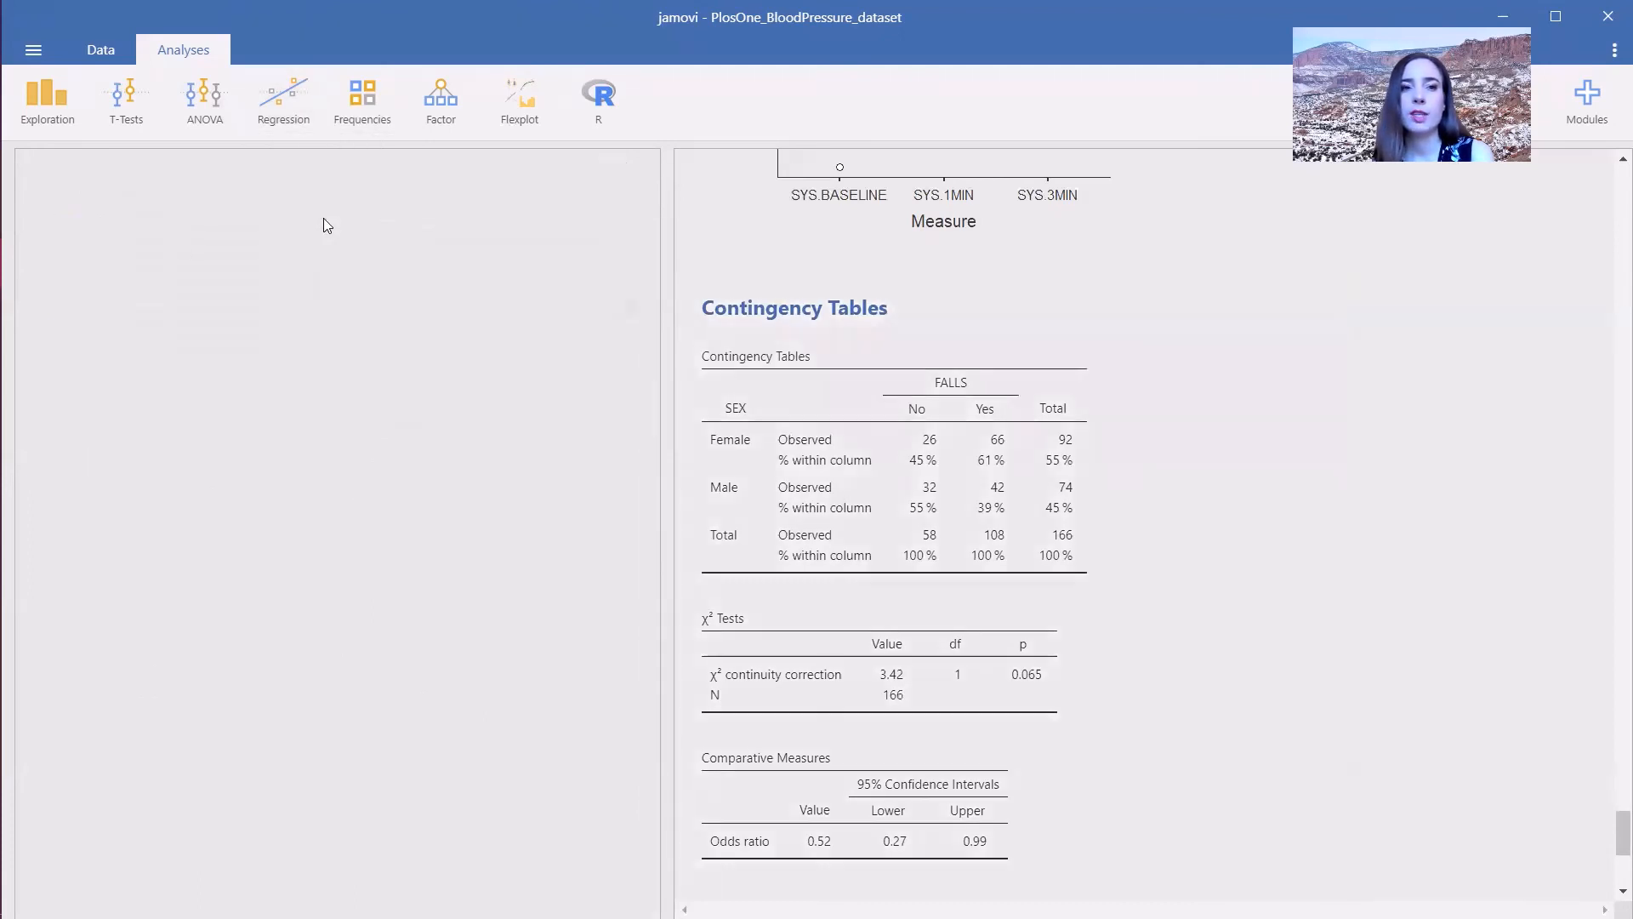
double_click(95, 296)
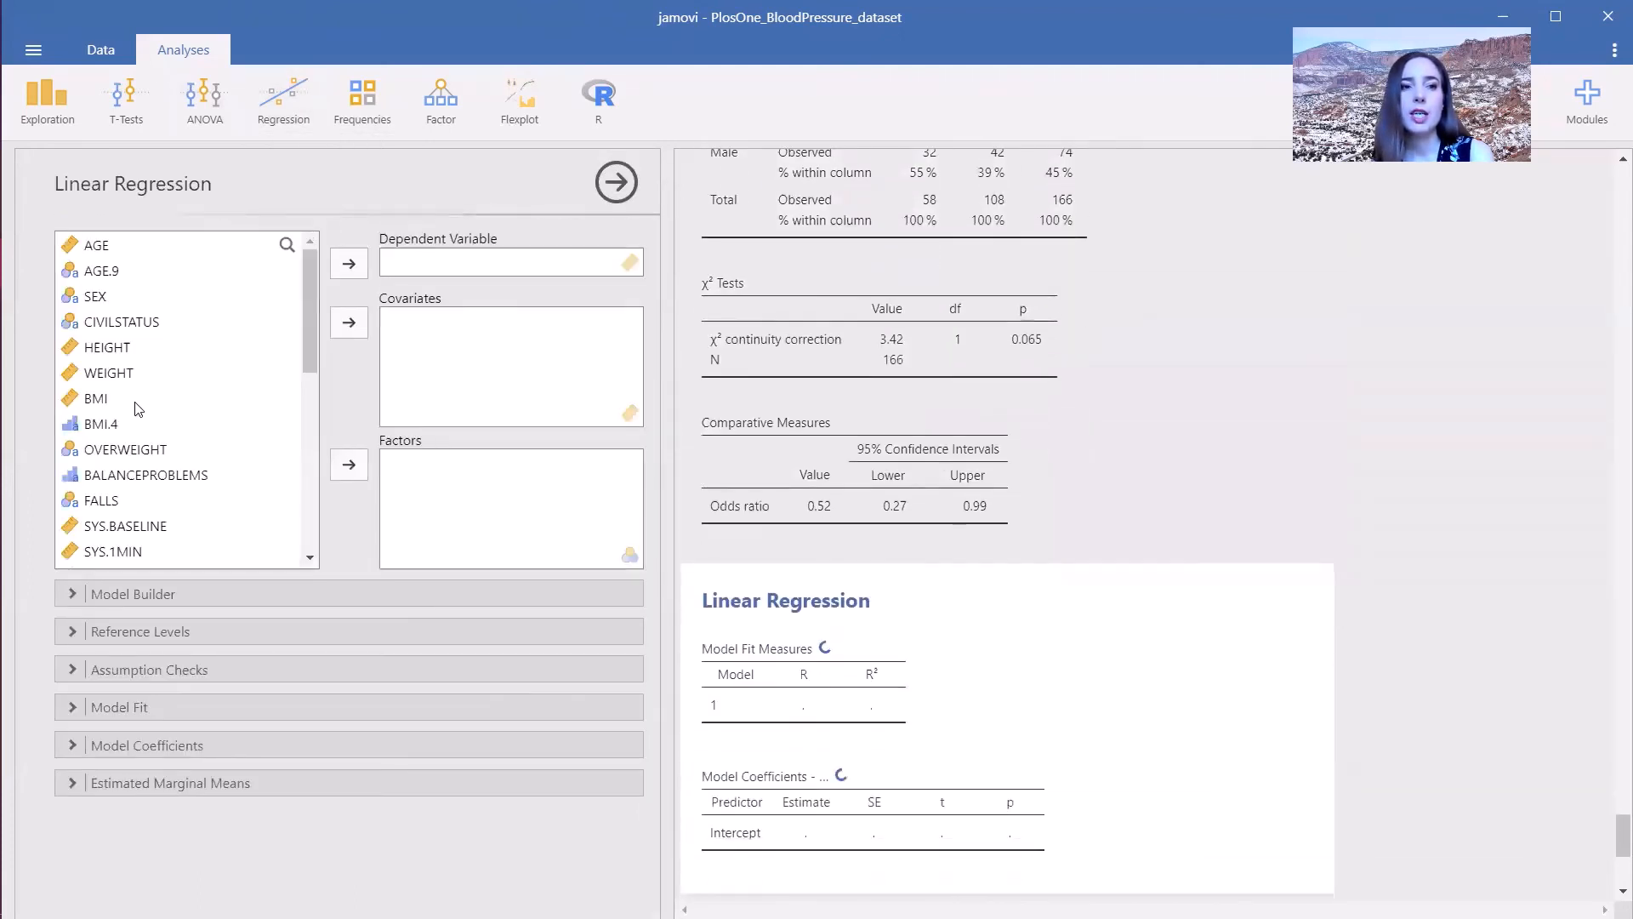
click(109, 374)
click(350, 264)
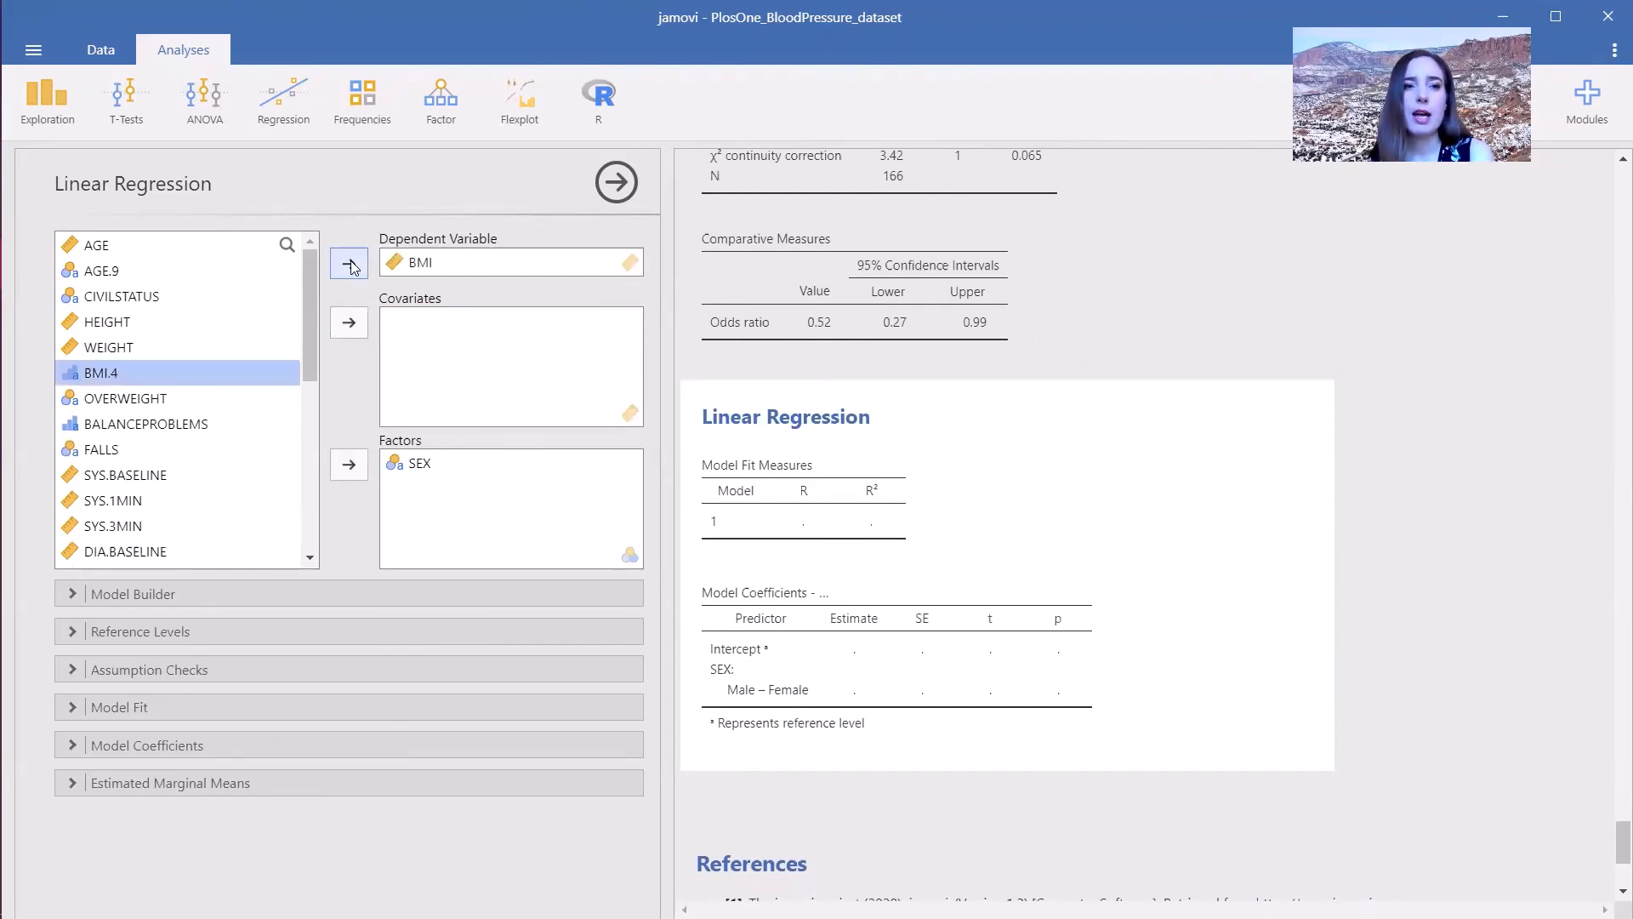
click(144, 256)
click(349, 323)
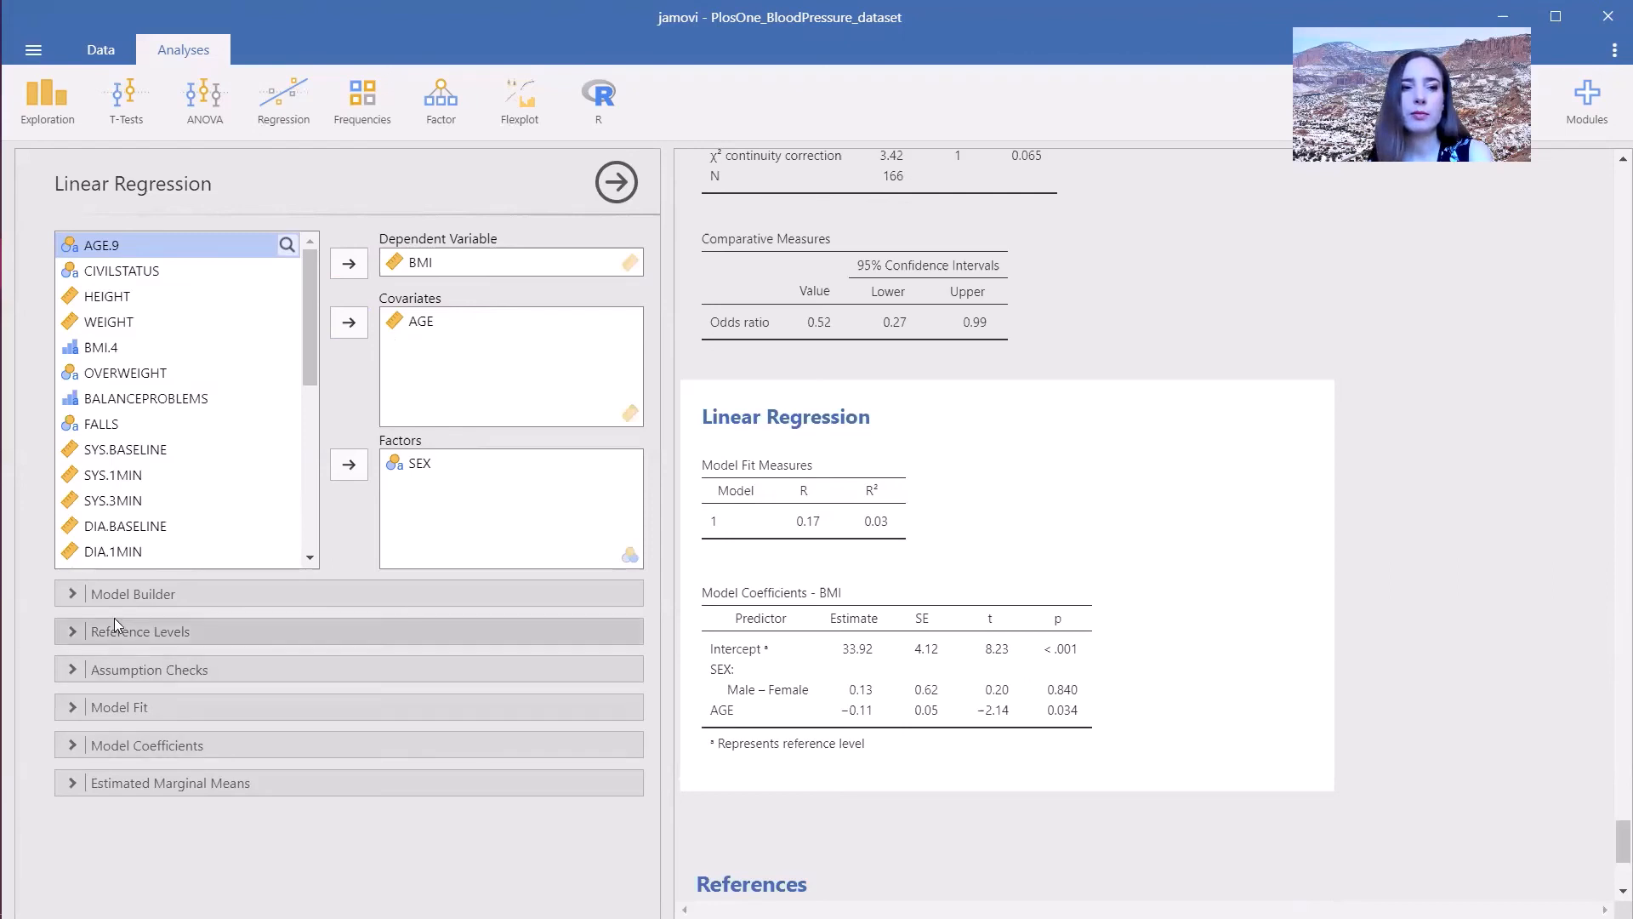
- Set the reference level of SEX to Male in the regression
click(128, 593)
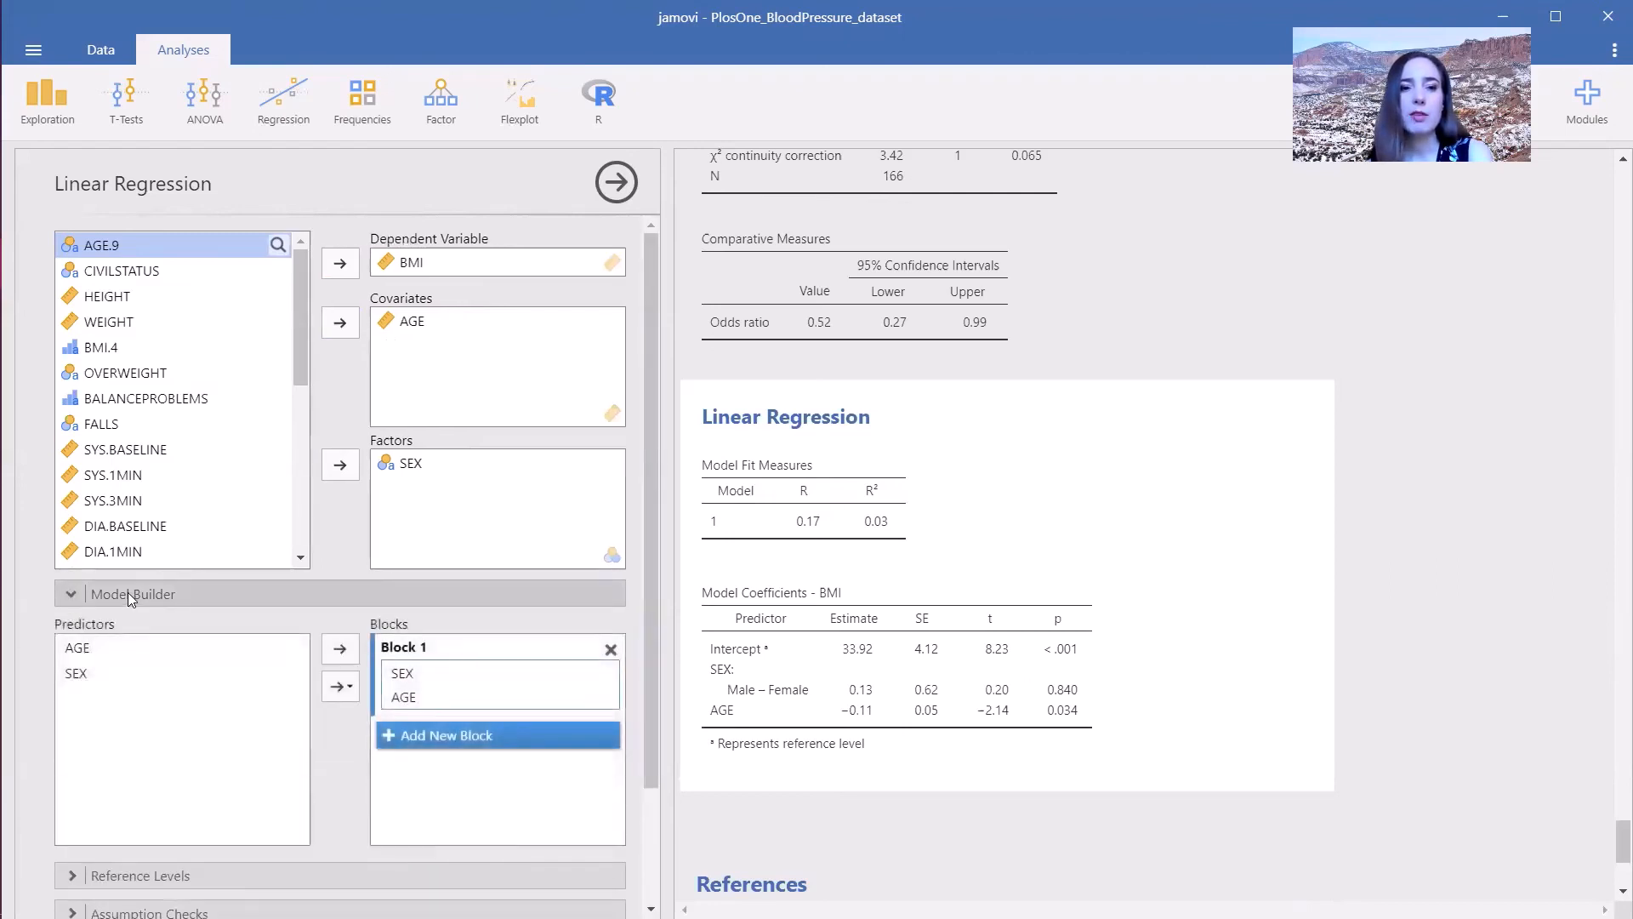
click(427, 699)
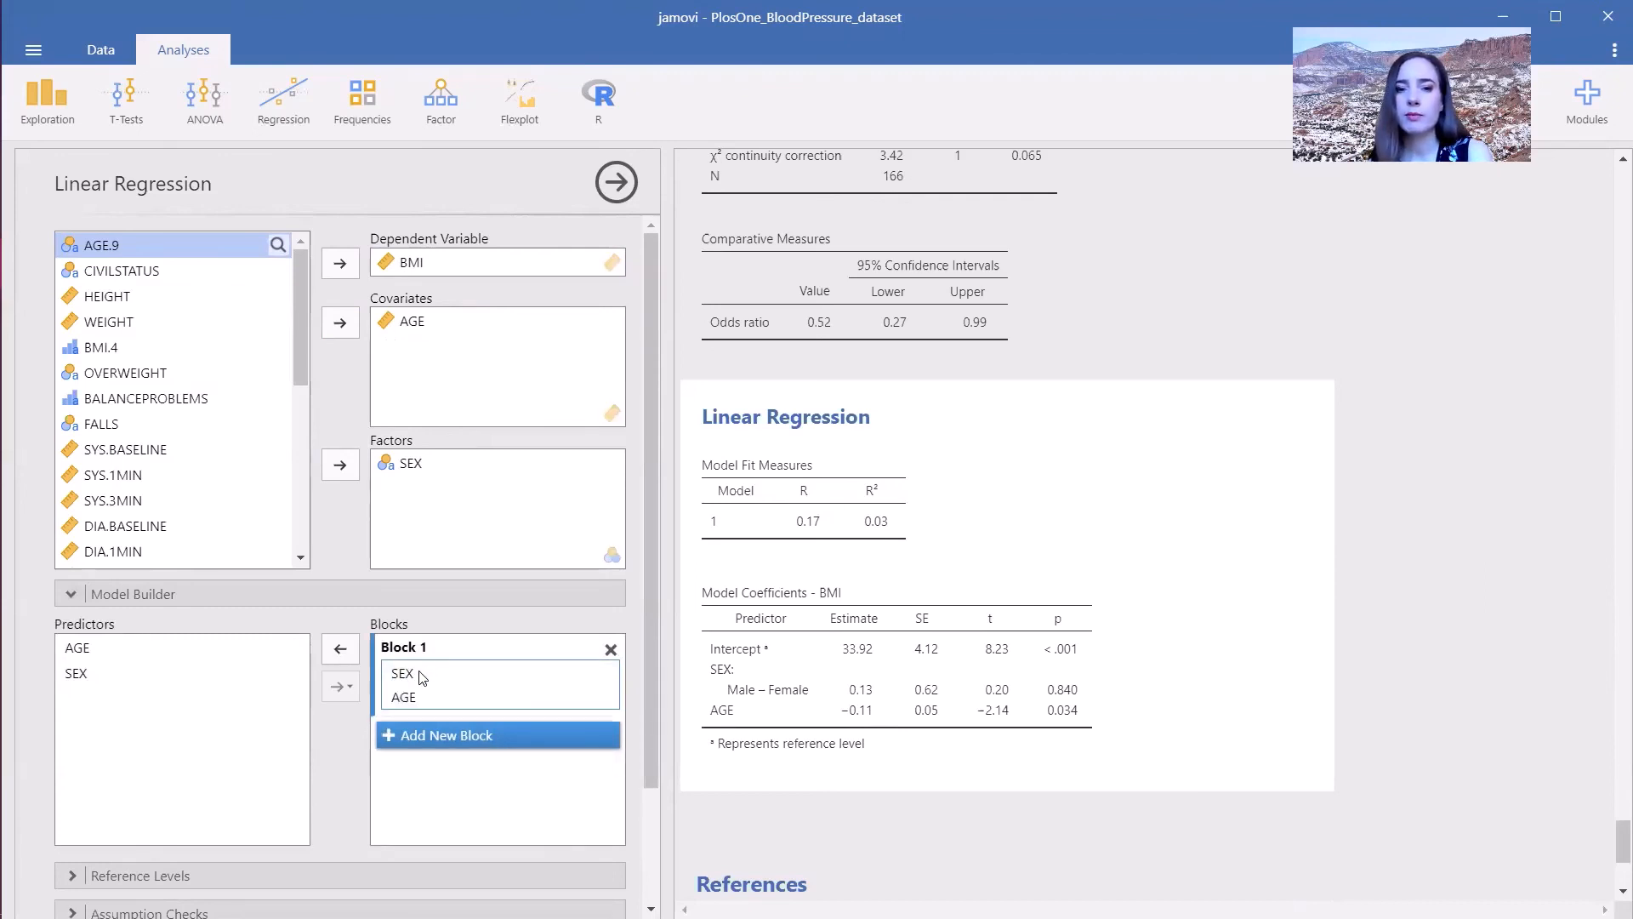
drag(645, 573, 643, 706)
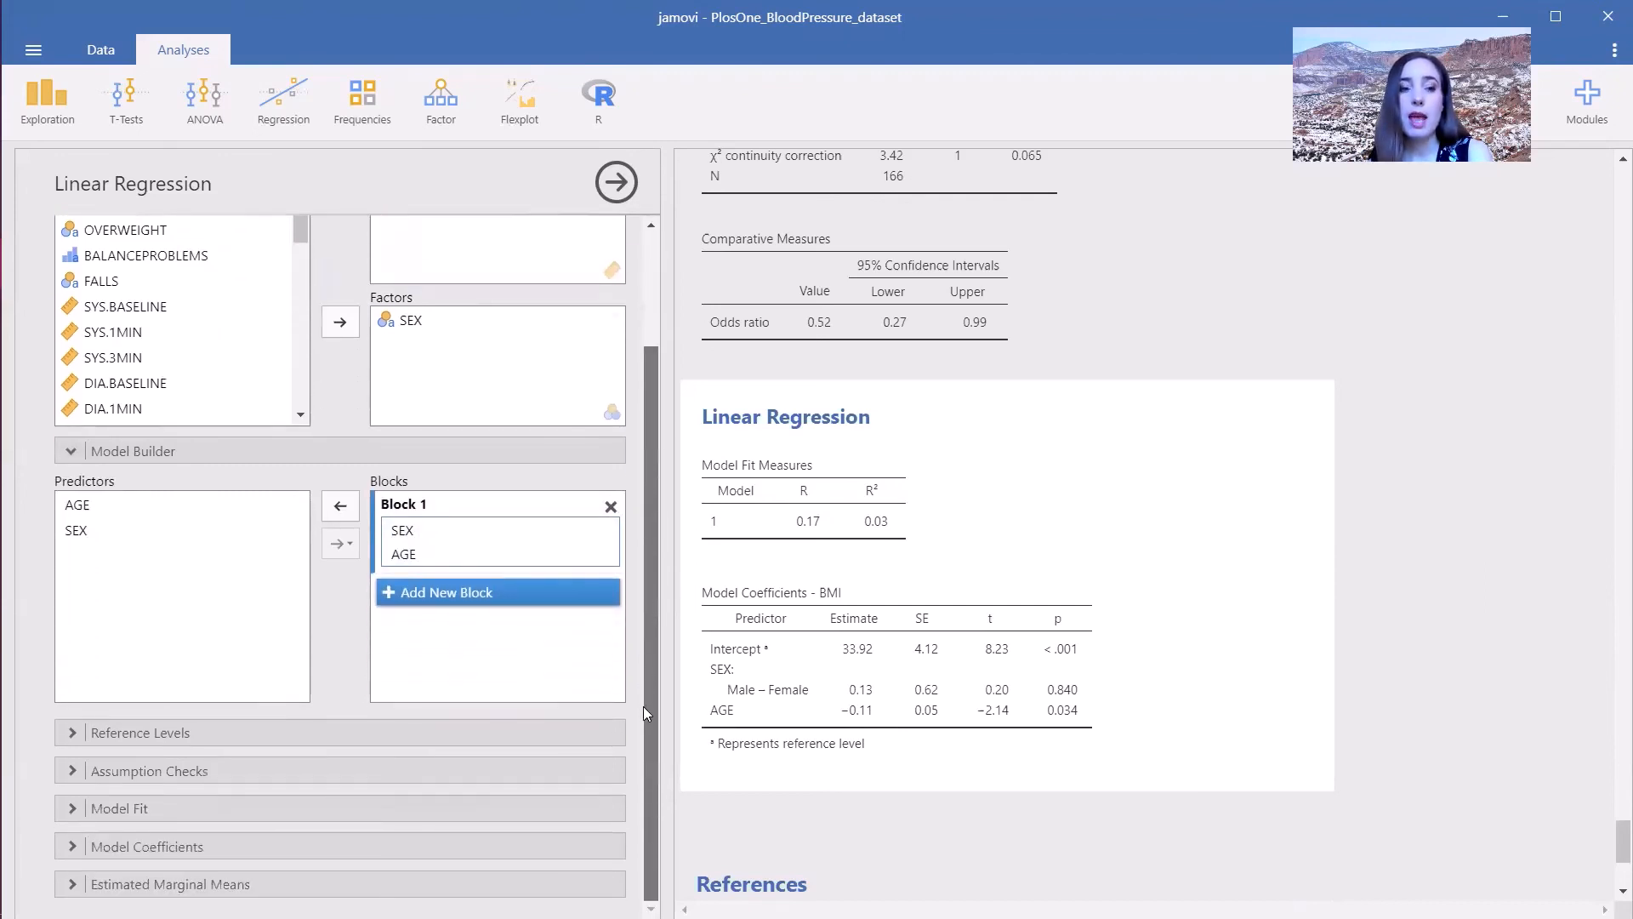
click(368, 735)
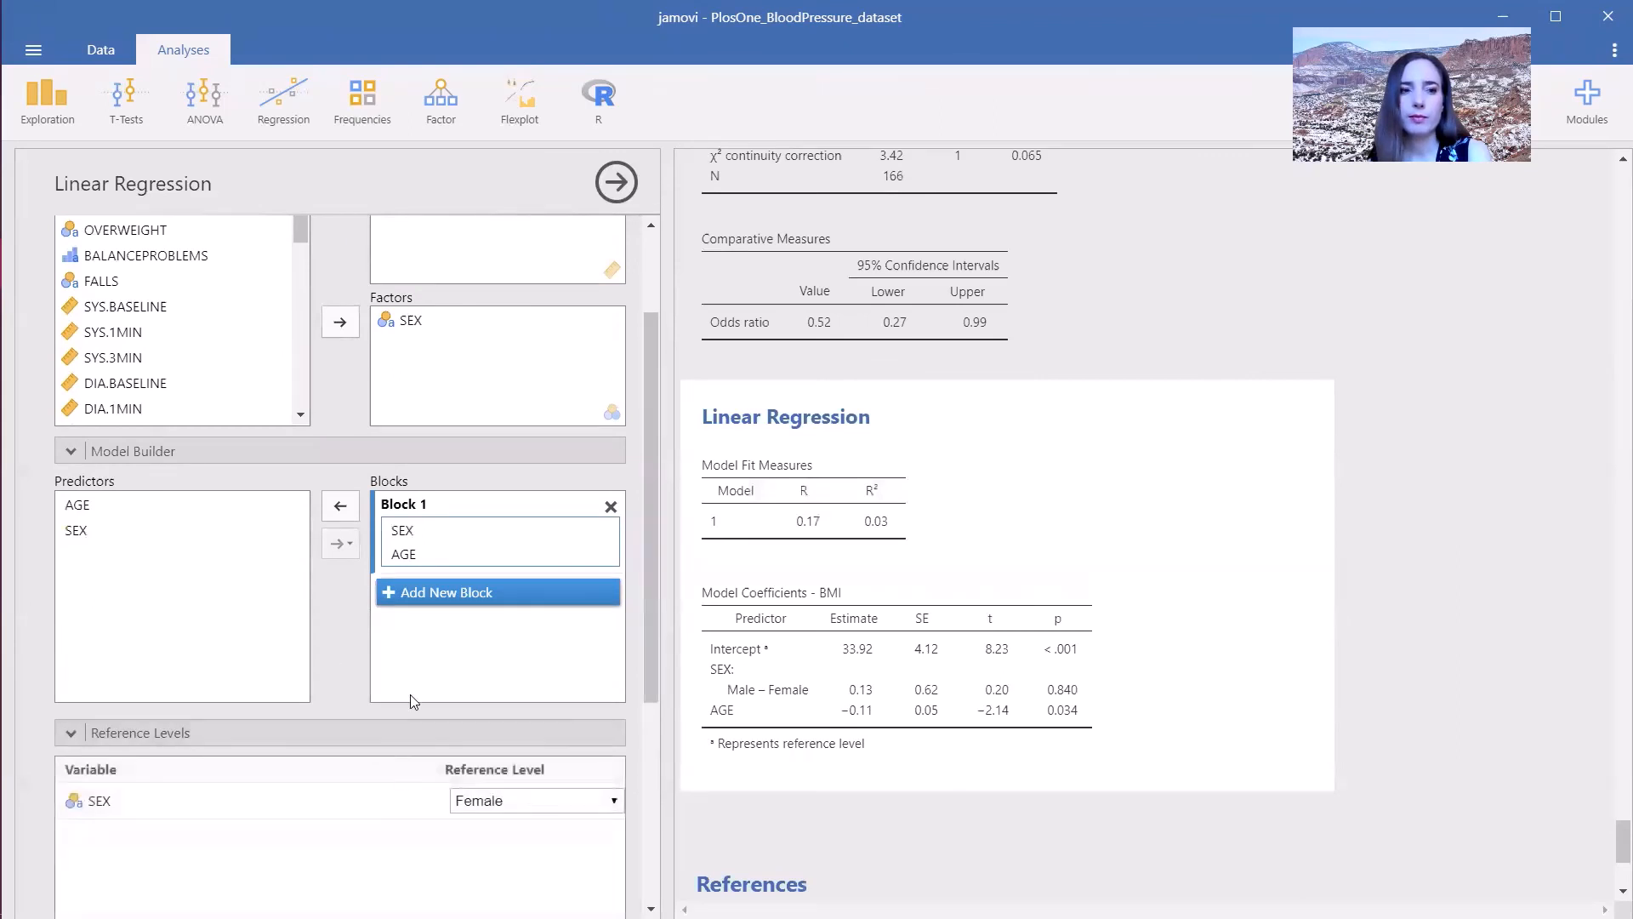
click(516, 806)
click(489, 840)
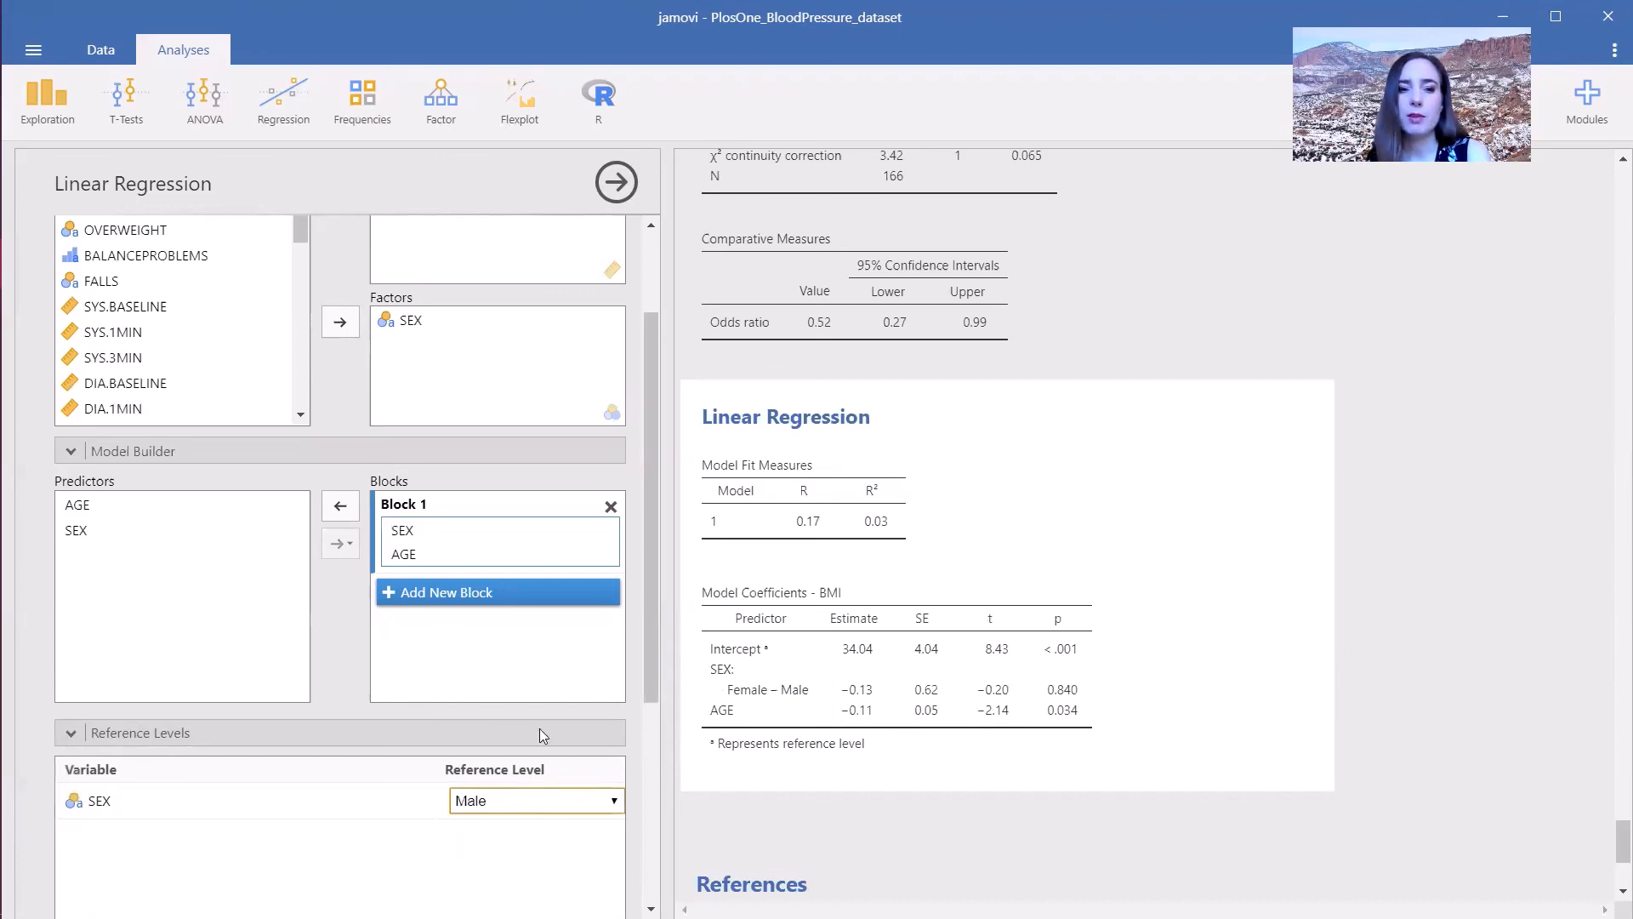
- Enable autocorrelation test, collinearity statistics, Q-Q plot of residuals, residual plots and Cook's distance
drag(646, 614, 632, 840)
click(429, 769)
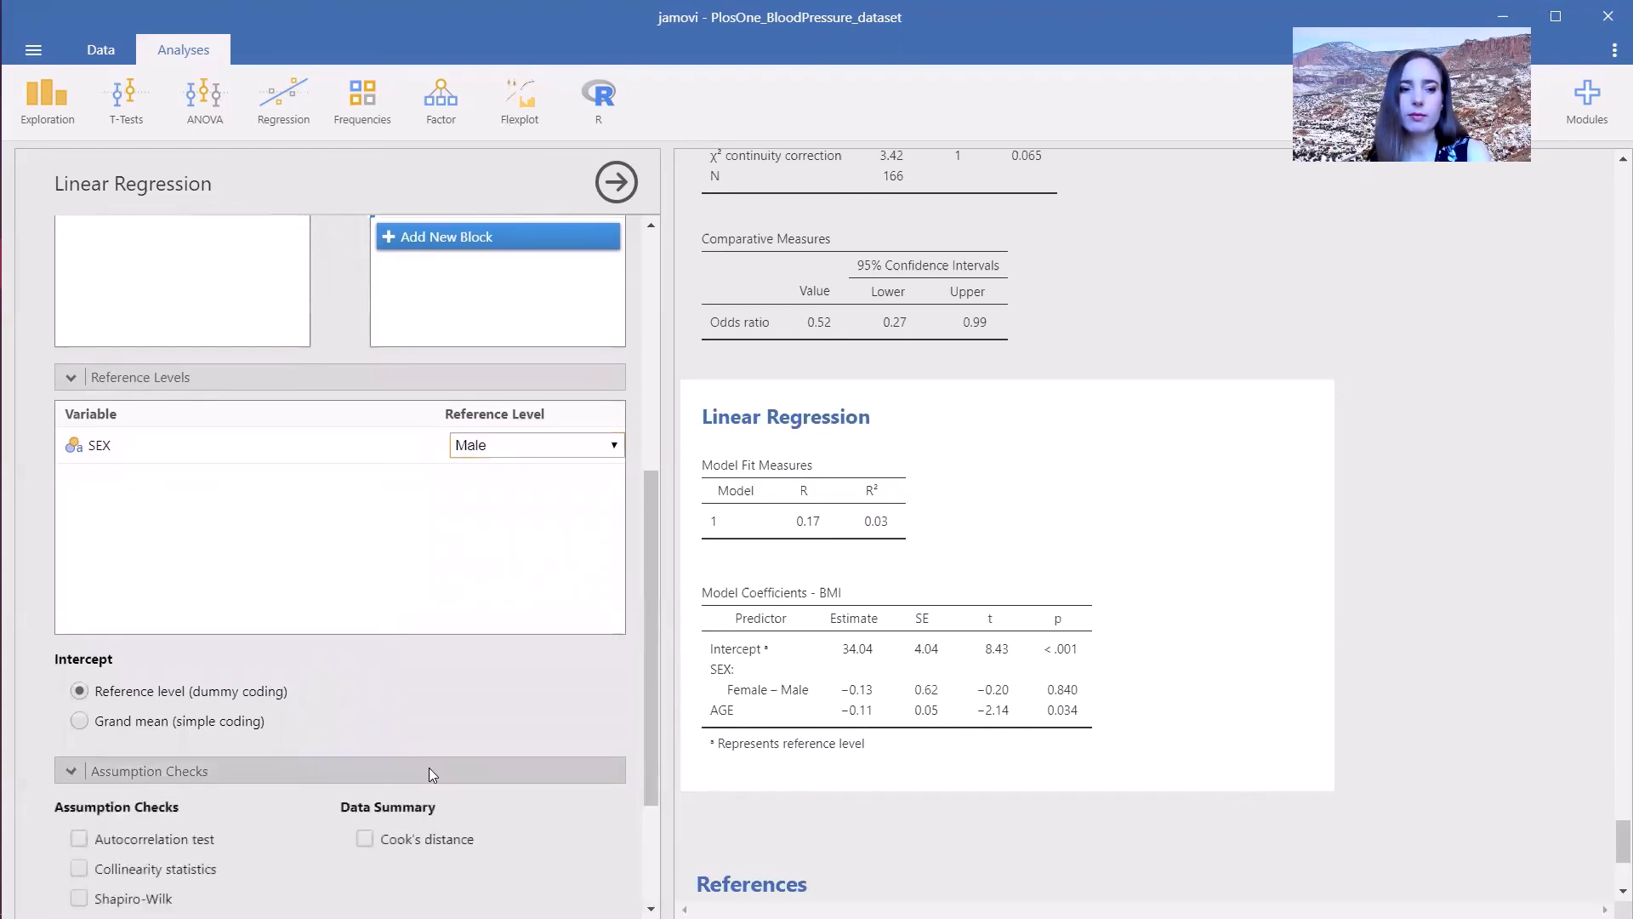
click(193, 641)
click(177, 669)
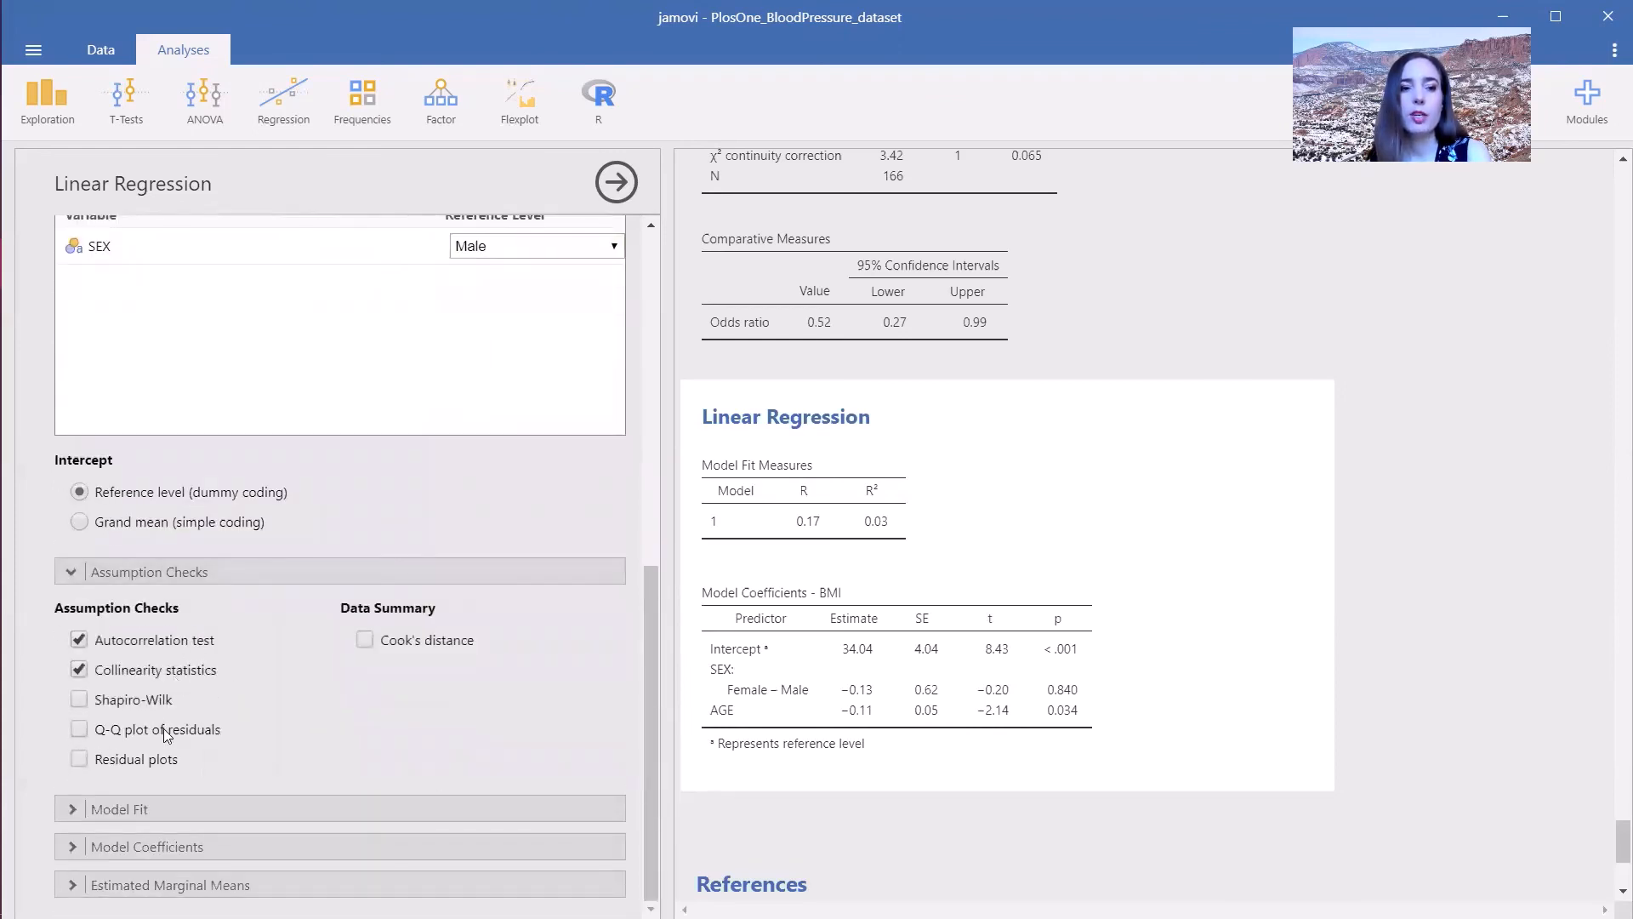
click(166, 735)
click(170, 761)
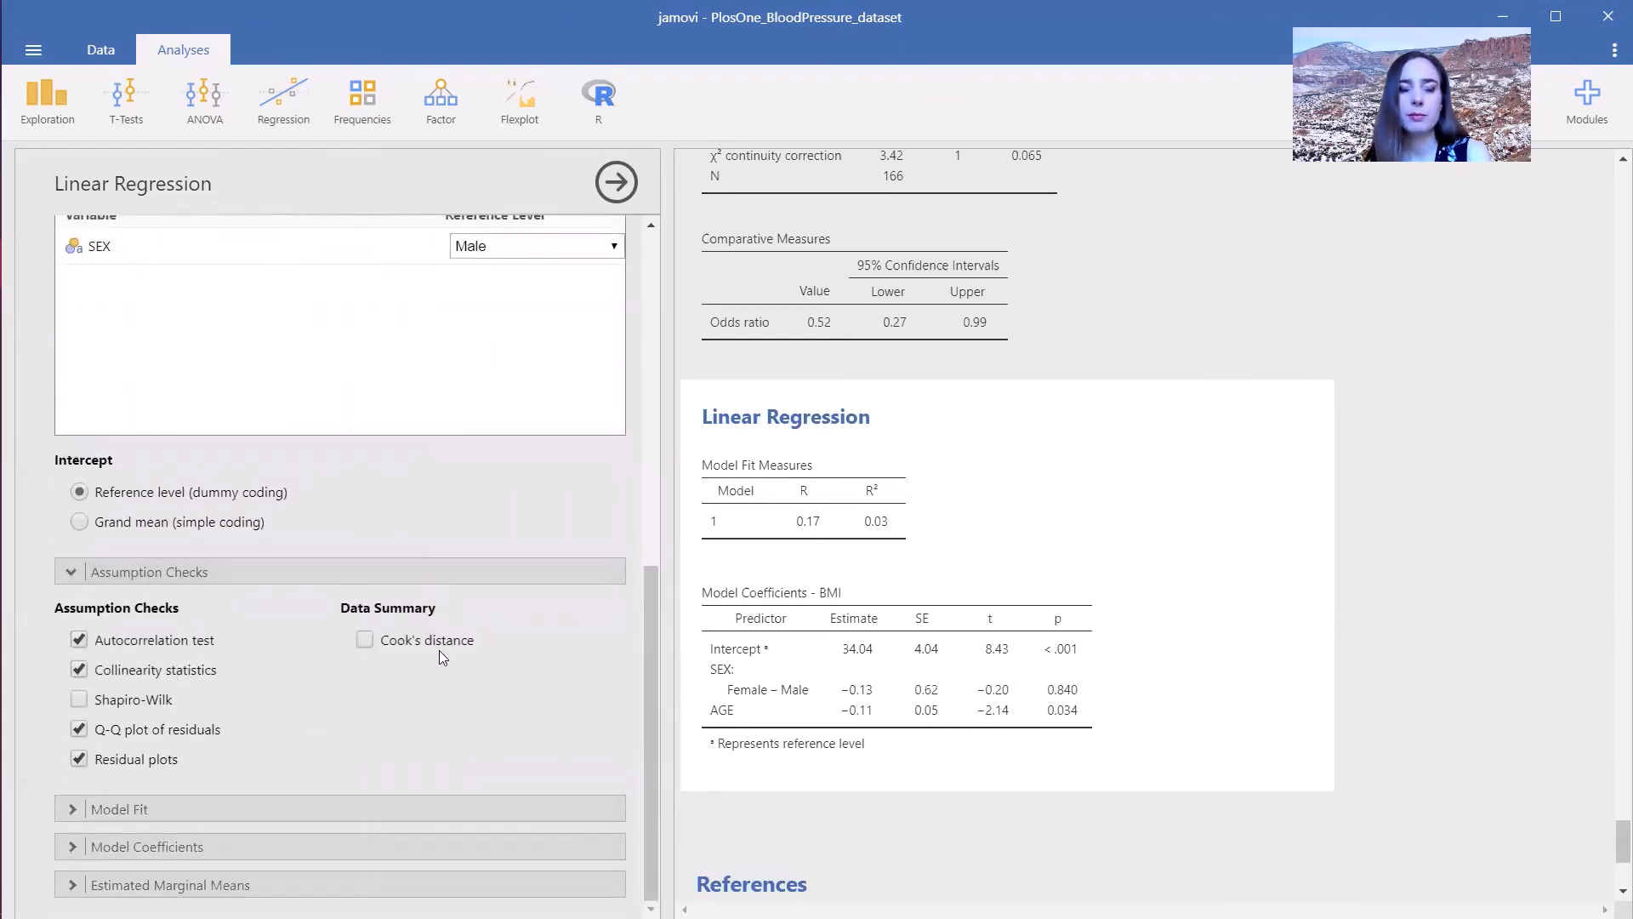
click(424, 644)
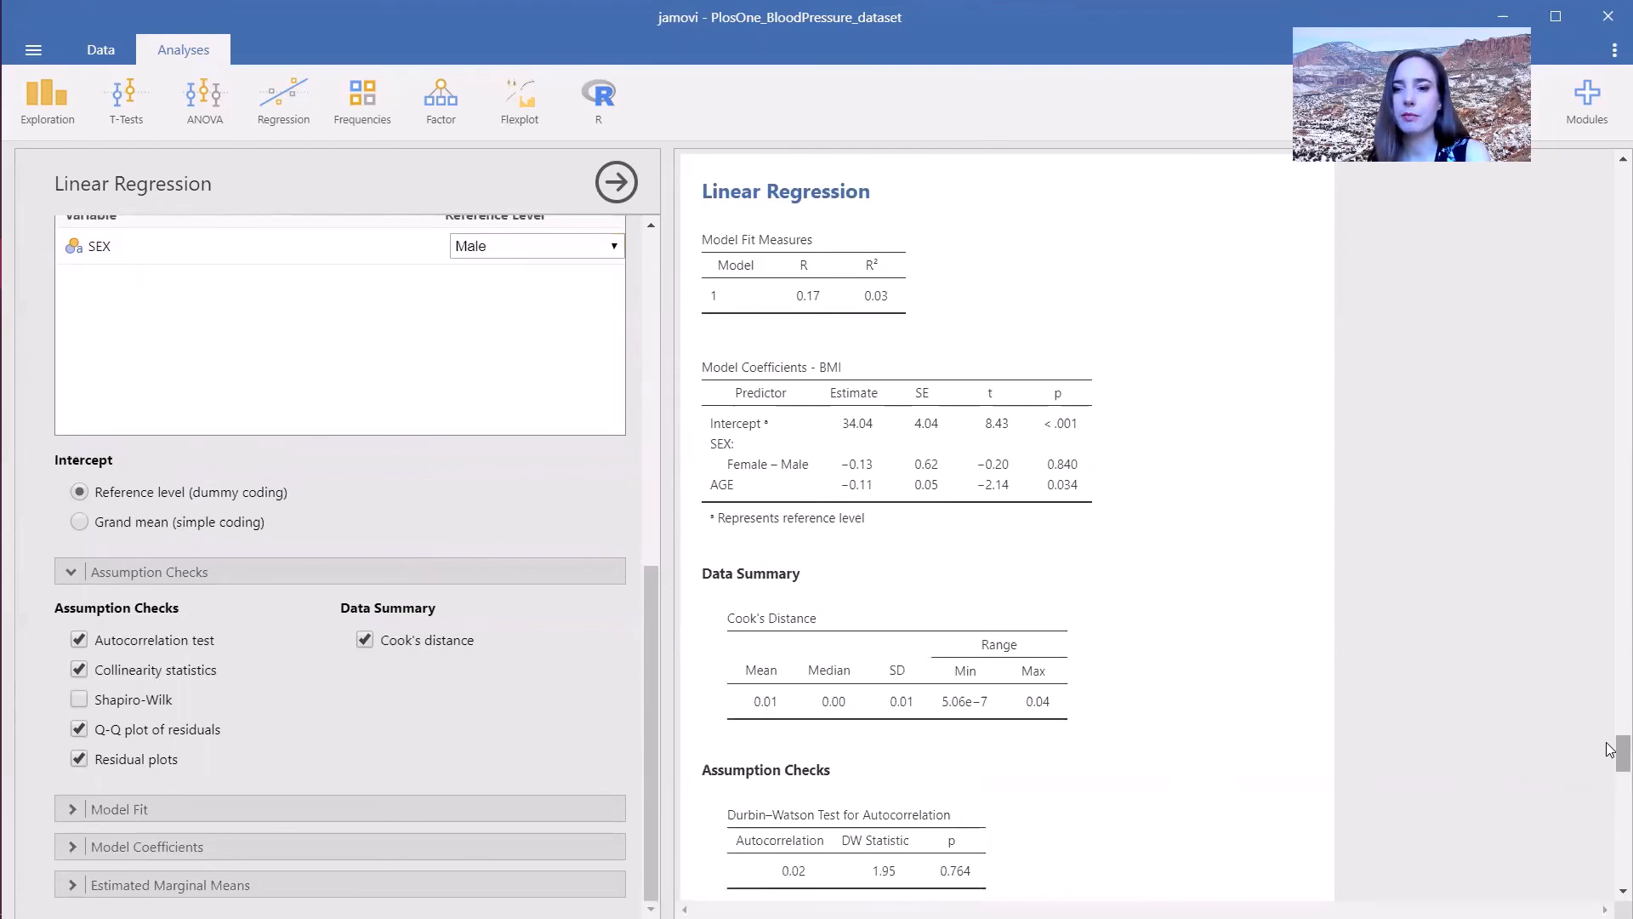
- Add adjusted R² to the model fit measures and open the model coefficient options
drag(1610, 748, 1610, 863)
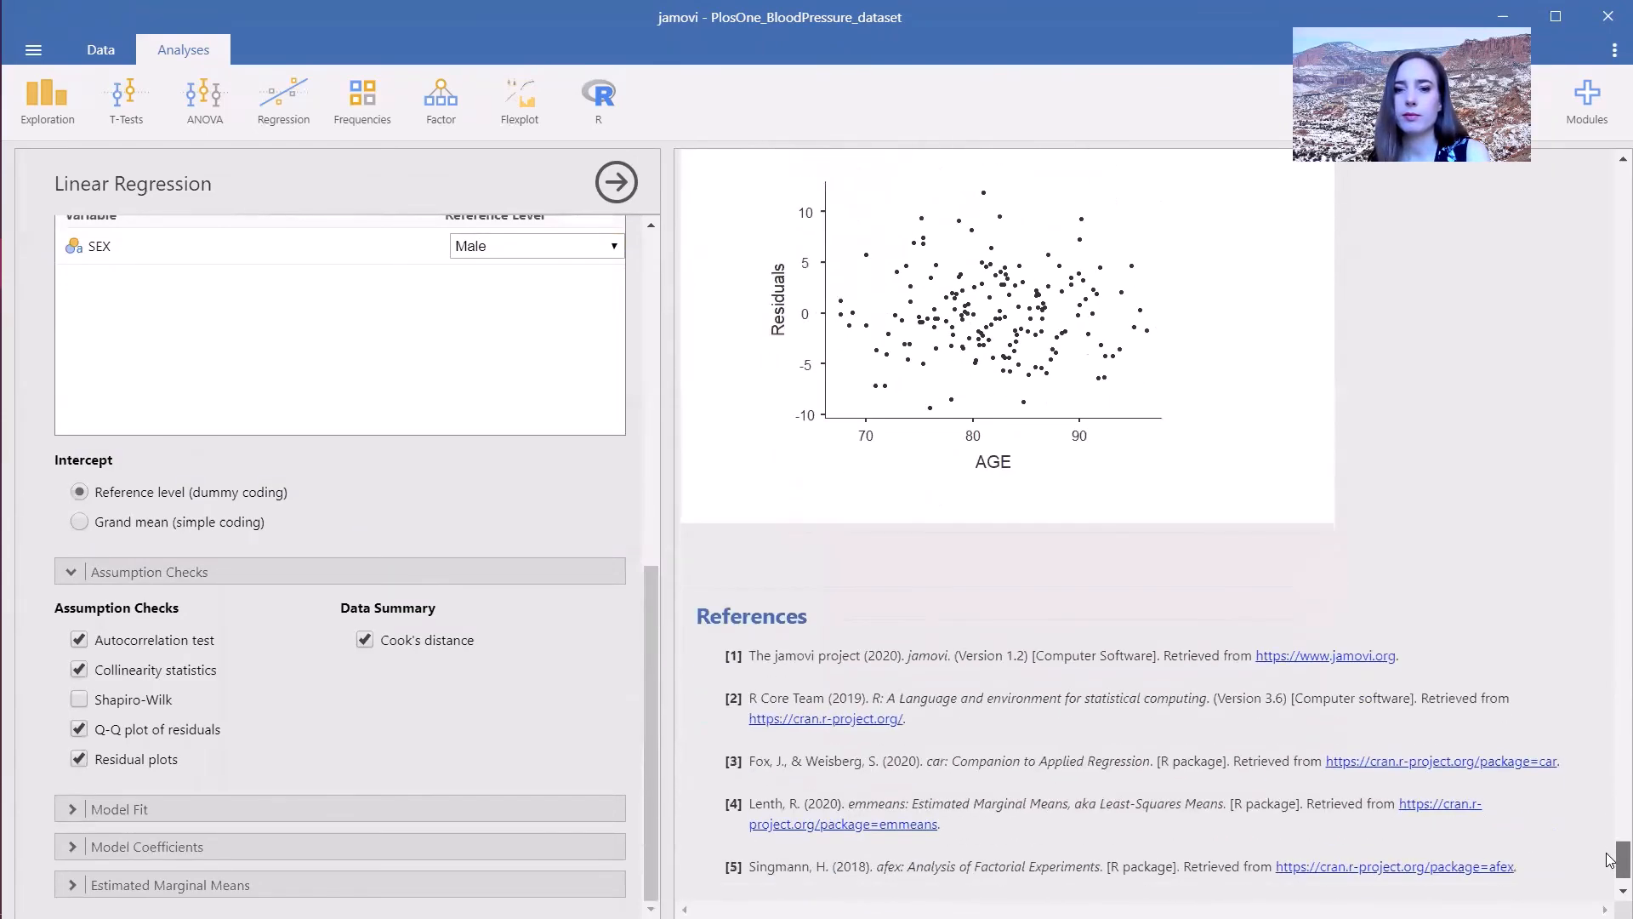
click(239, 806)
drag(655, 716, 684, 842)
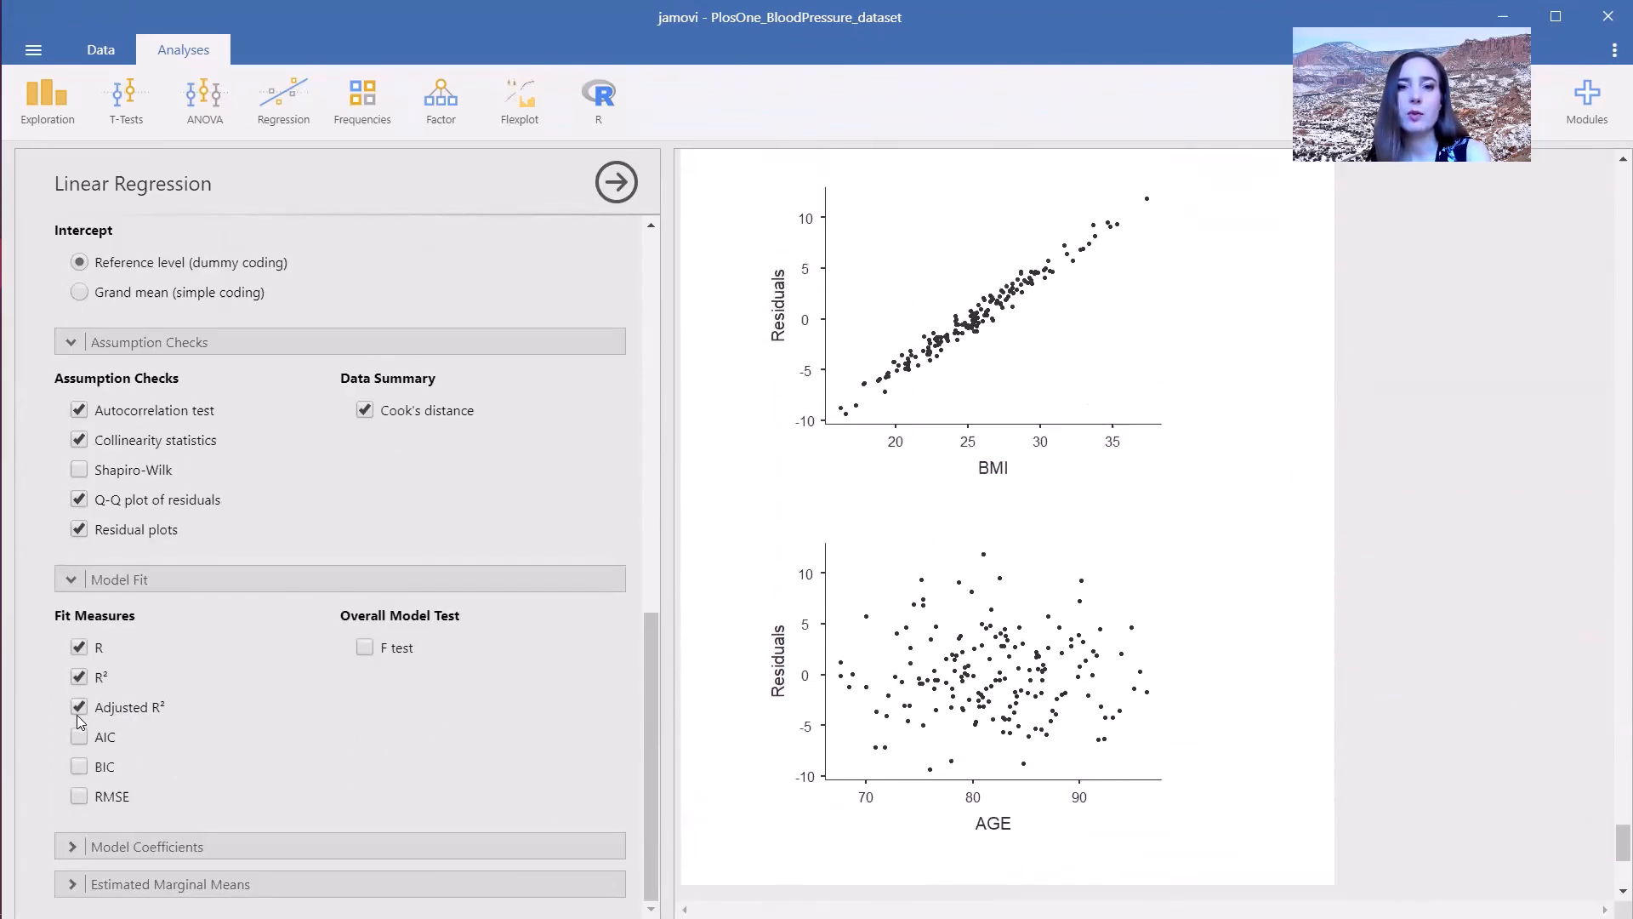
click(177, 842)
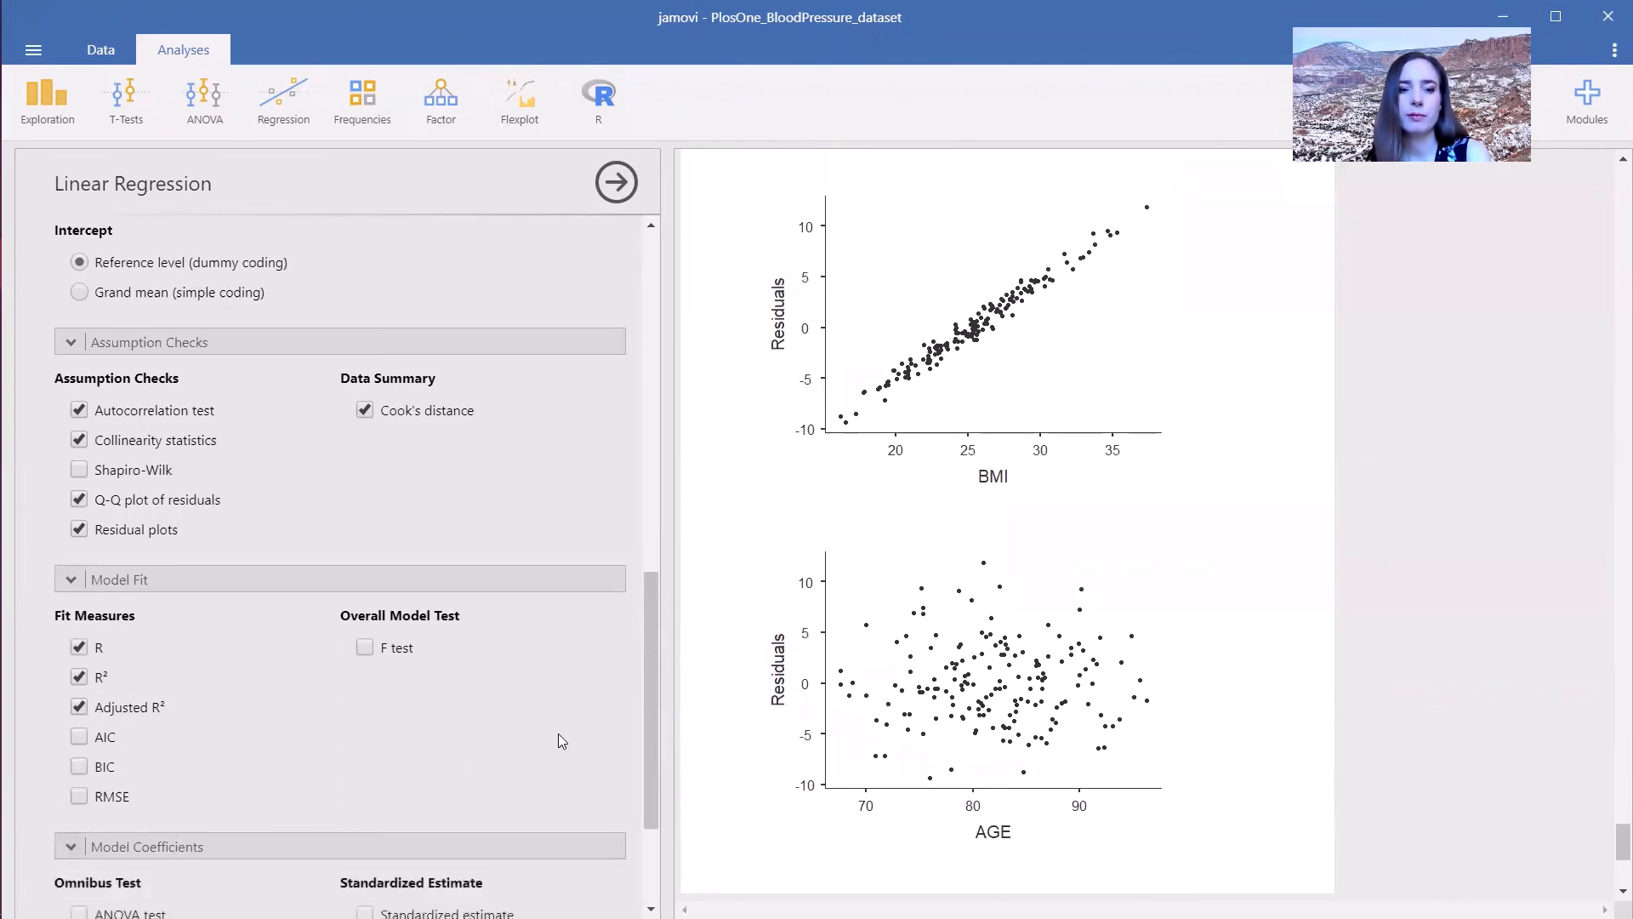
- Enable 95% confidence intervals for the linear regression coefficient estimates
drag(650, 715, 684, 848)
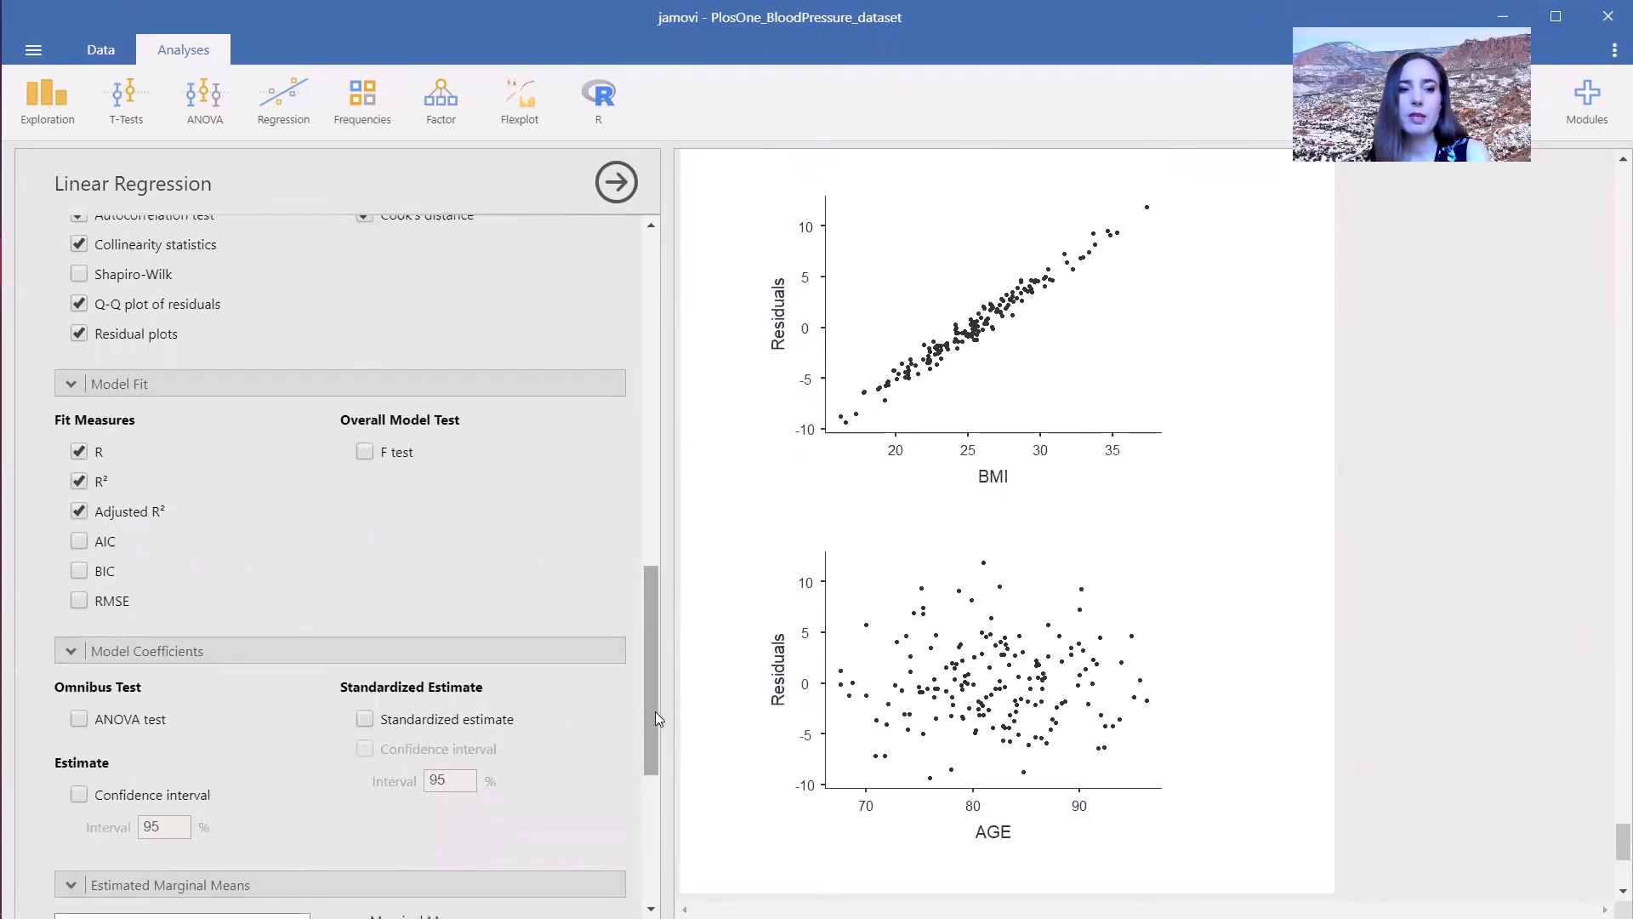
drag(655, 711, 680, 788)
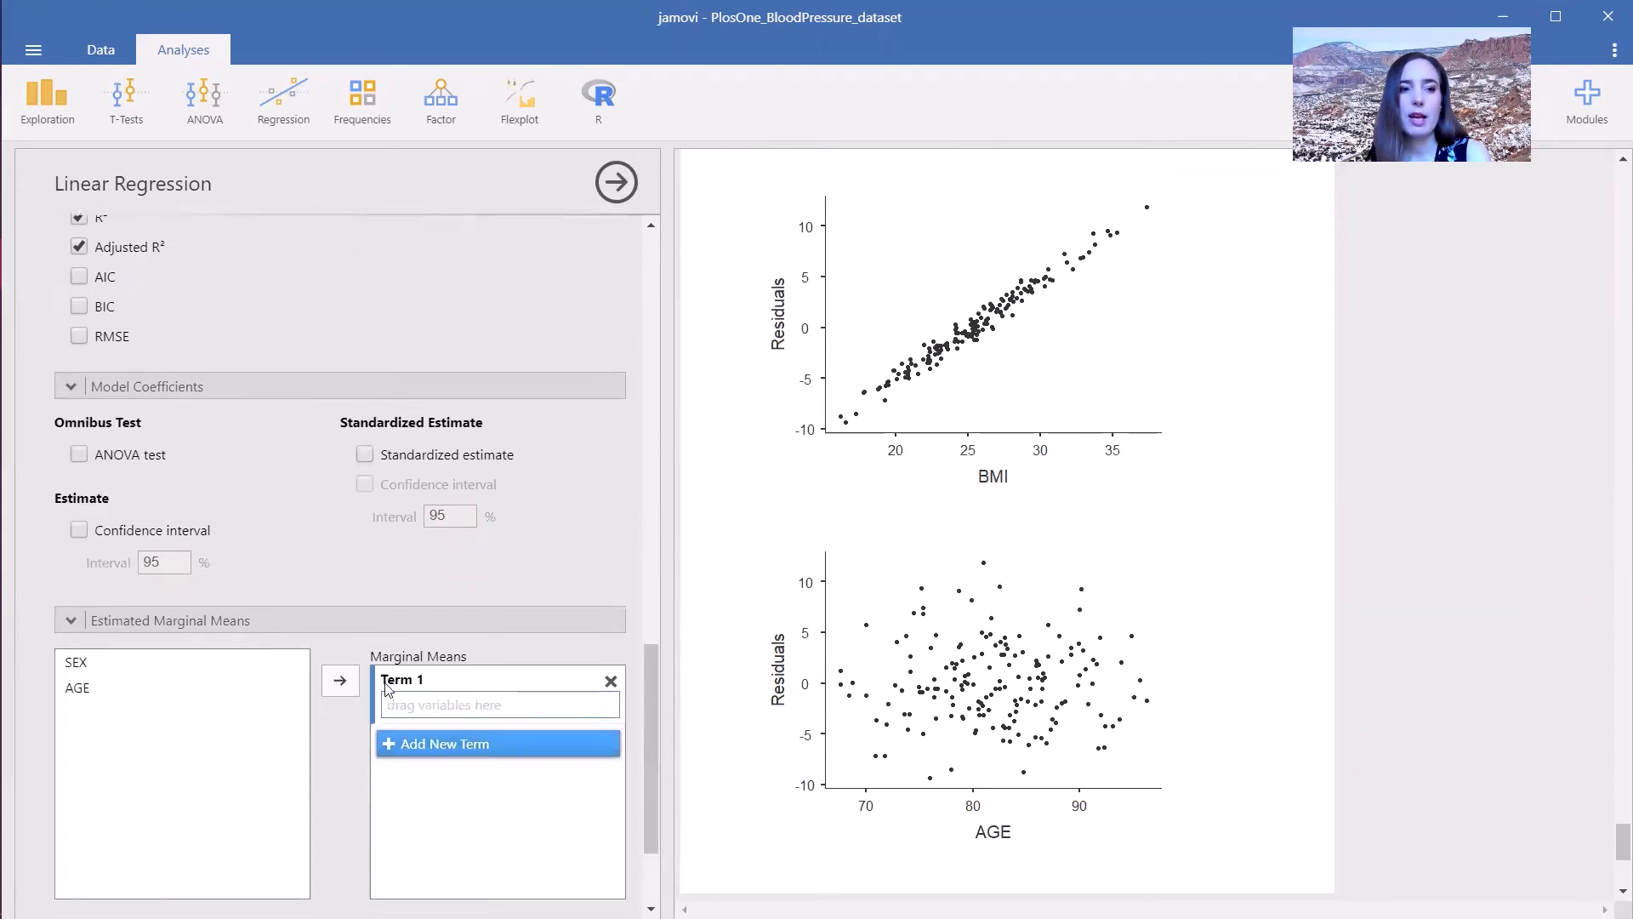
click(79, 531)
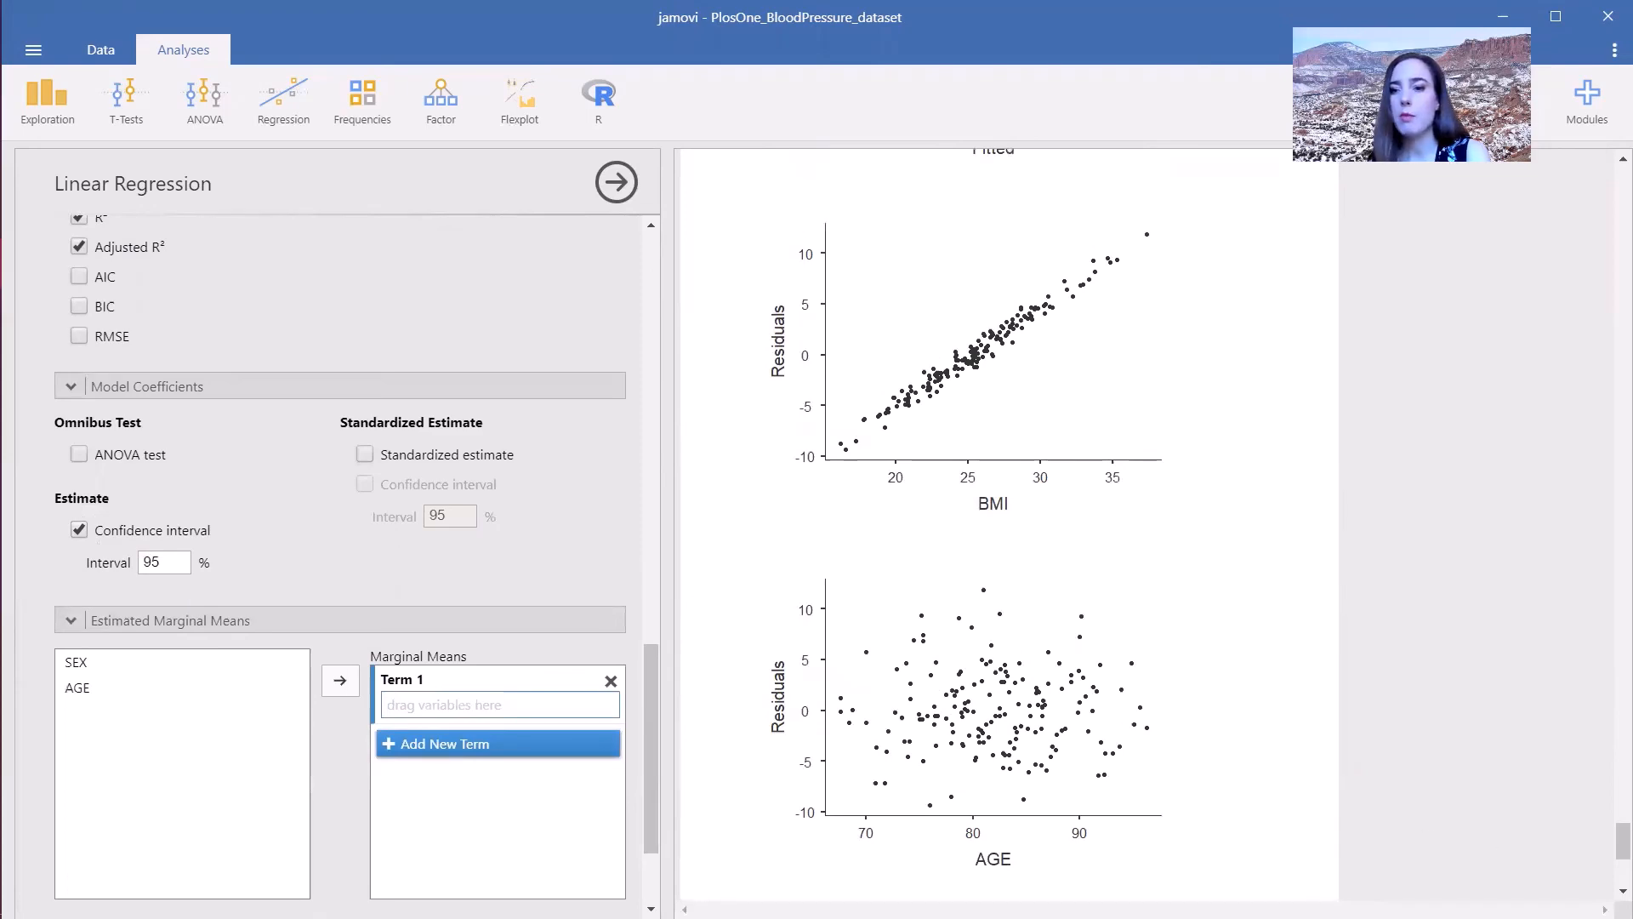
drag(1619, 842, 1610, 752)
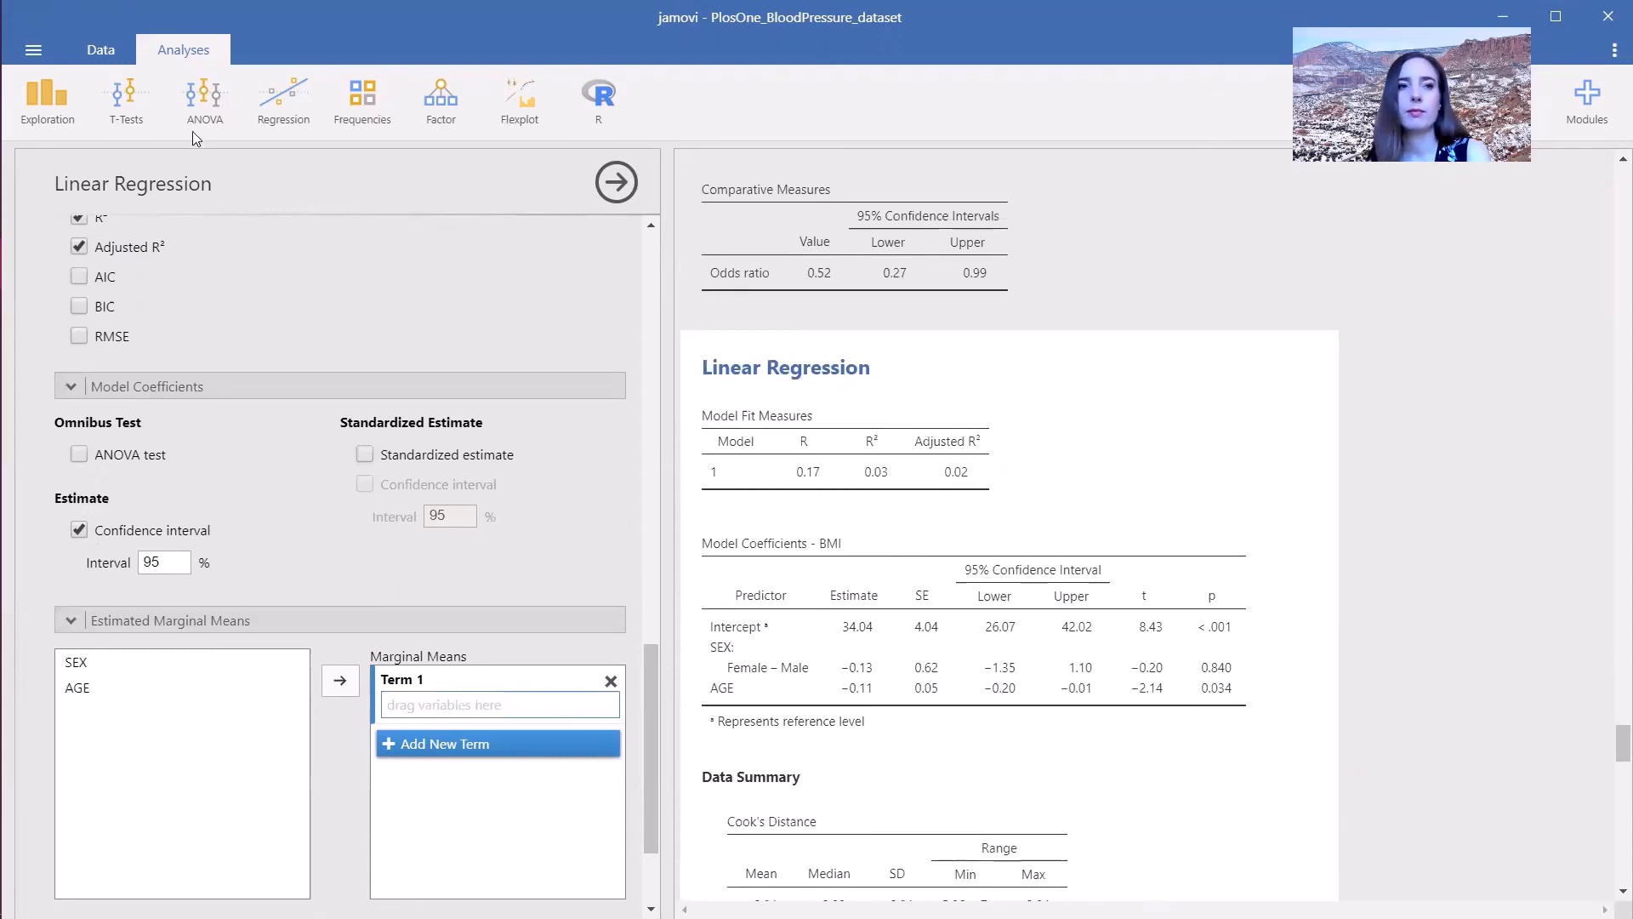
- Start a binomial logistic regression with OVERWEIGHT as the dependent variable and AGE as a covariate
click(282, 109)
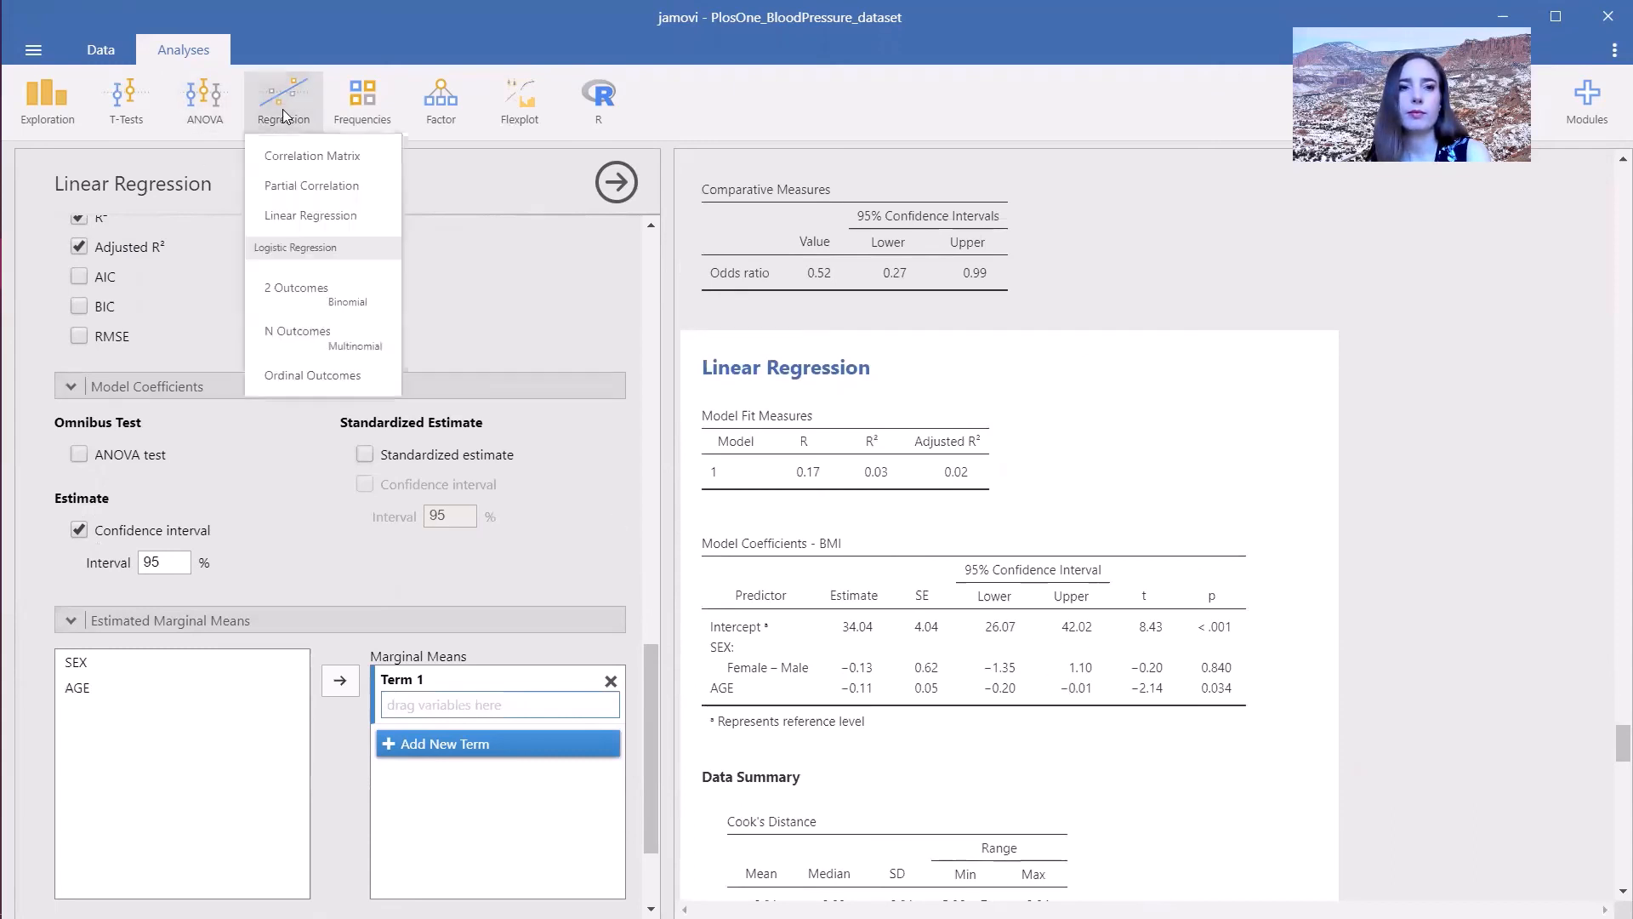
click(306, 296)
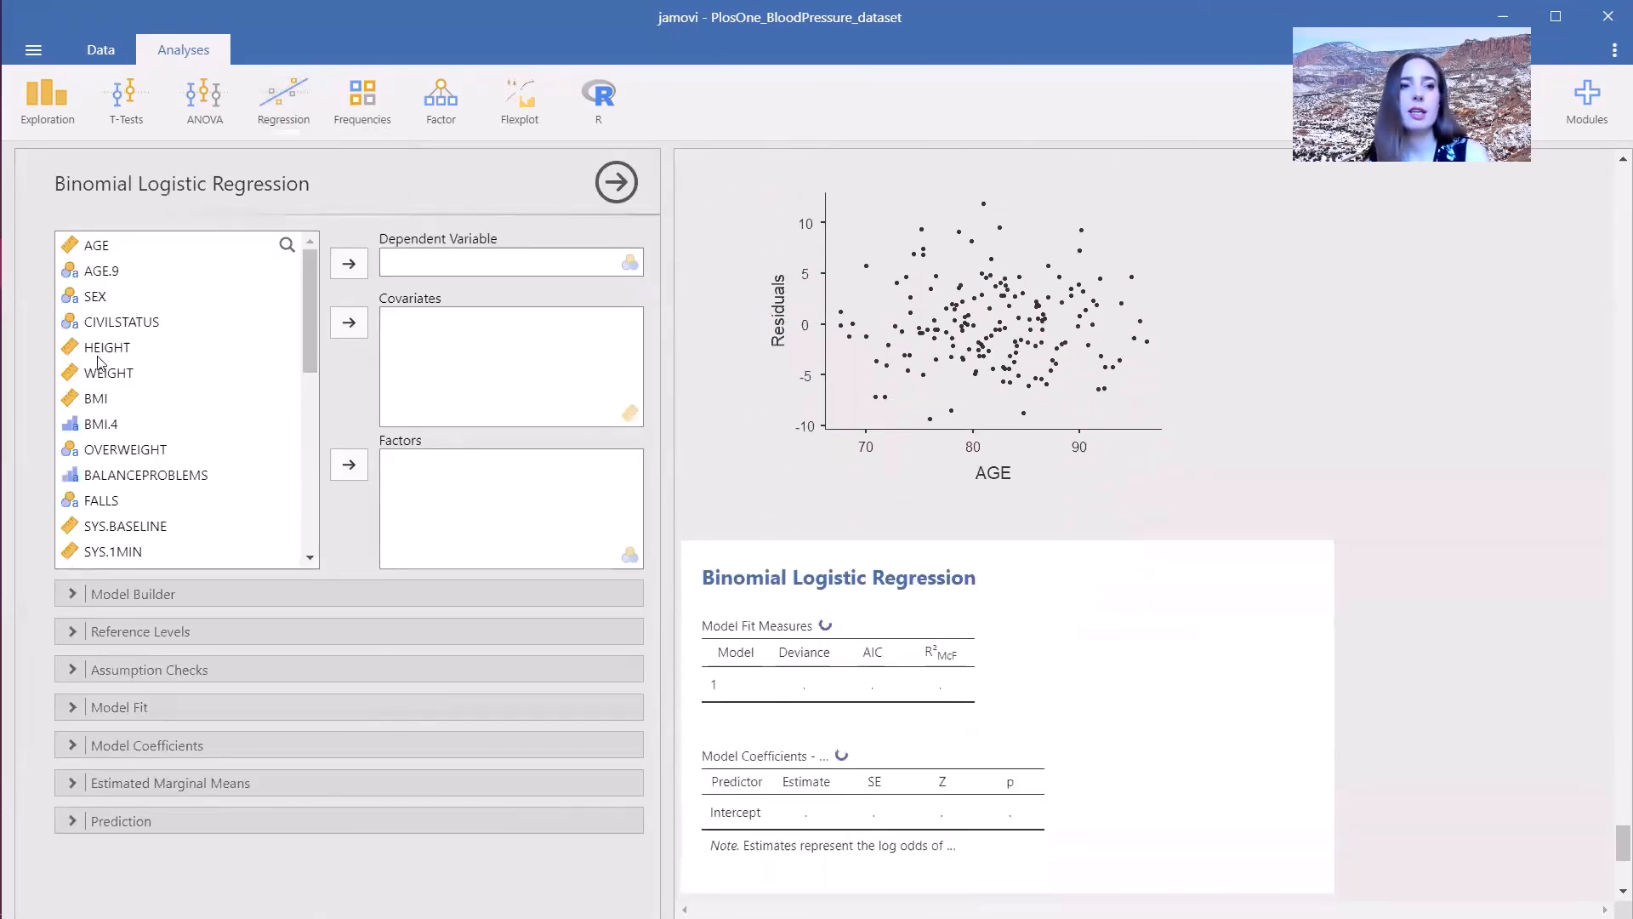
click(126, 461)
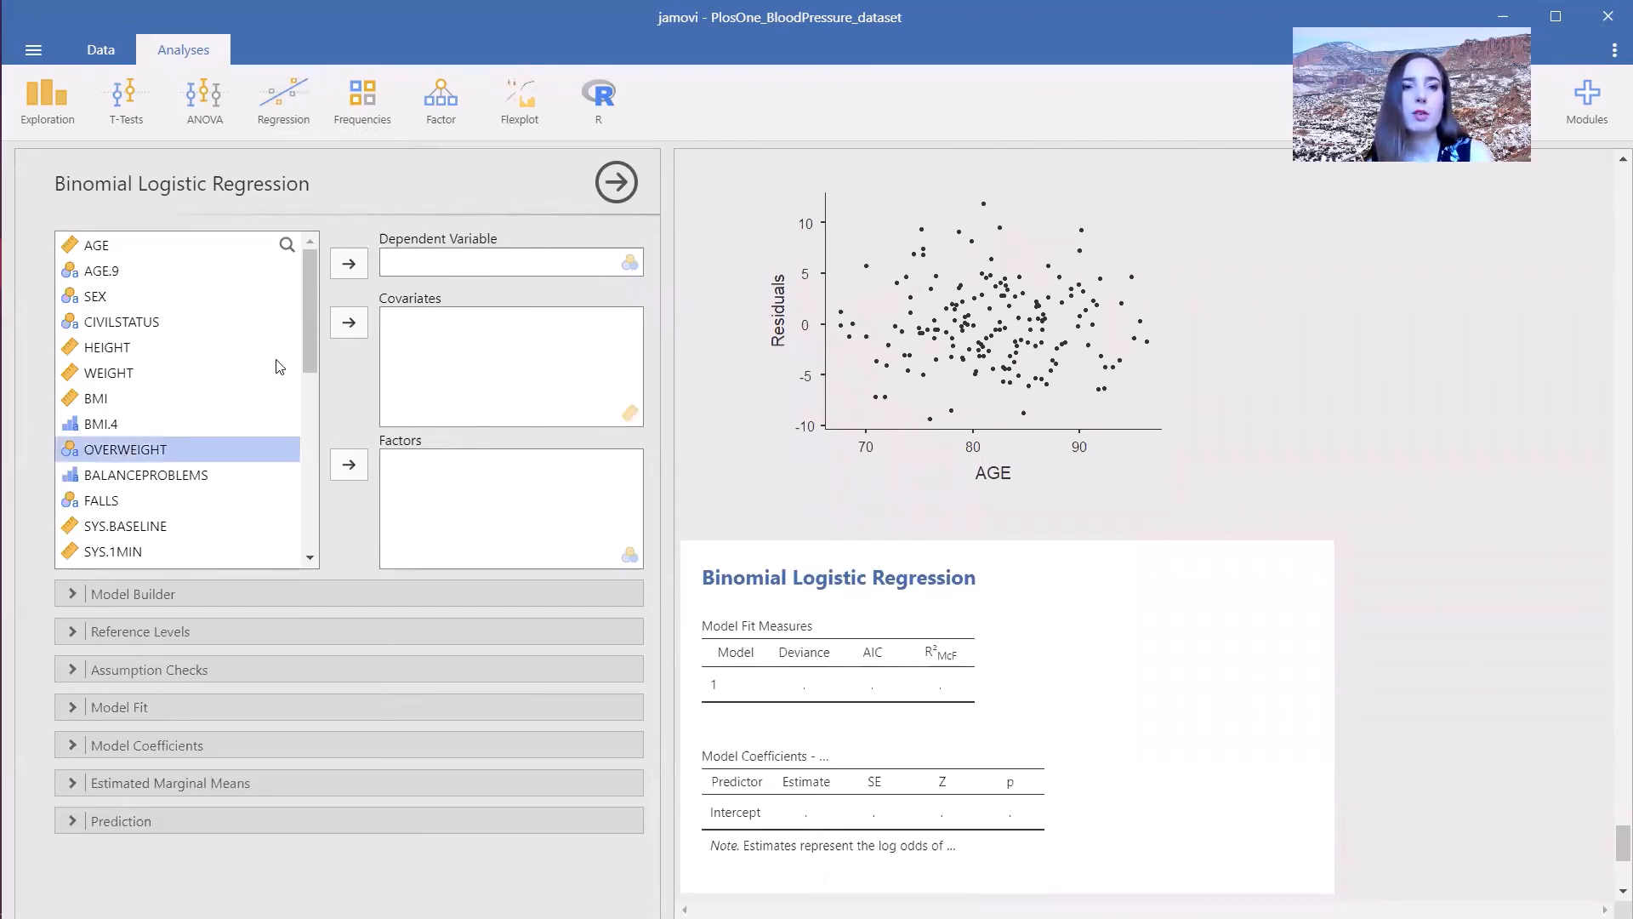
click(349, 263)
click(141, 248)
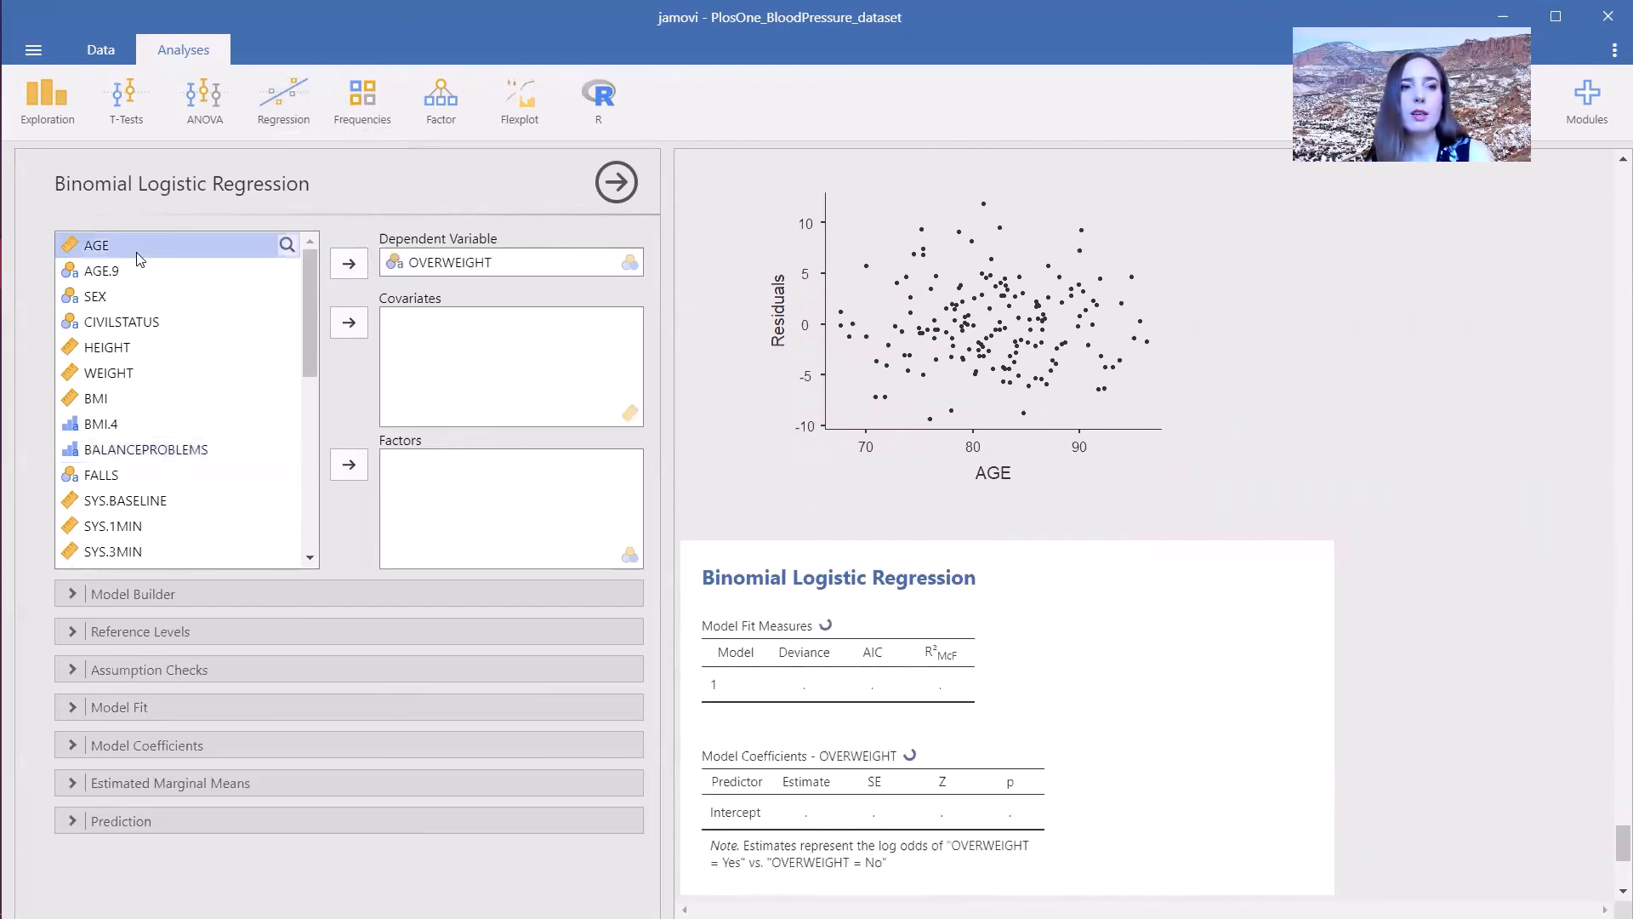
click(349, 321)
- Add SEX, FALLS, ALCOHOL and SMOKING as factors in the logistic regression
click(144, 271)
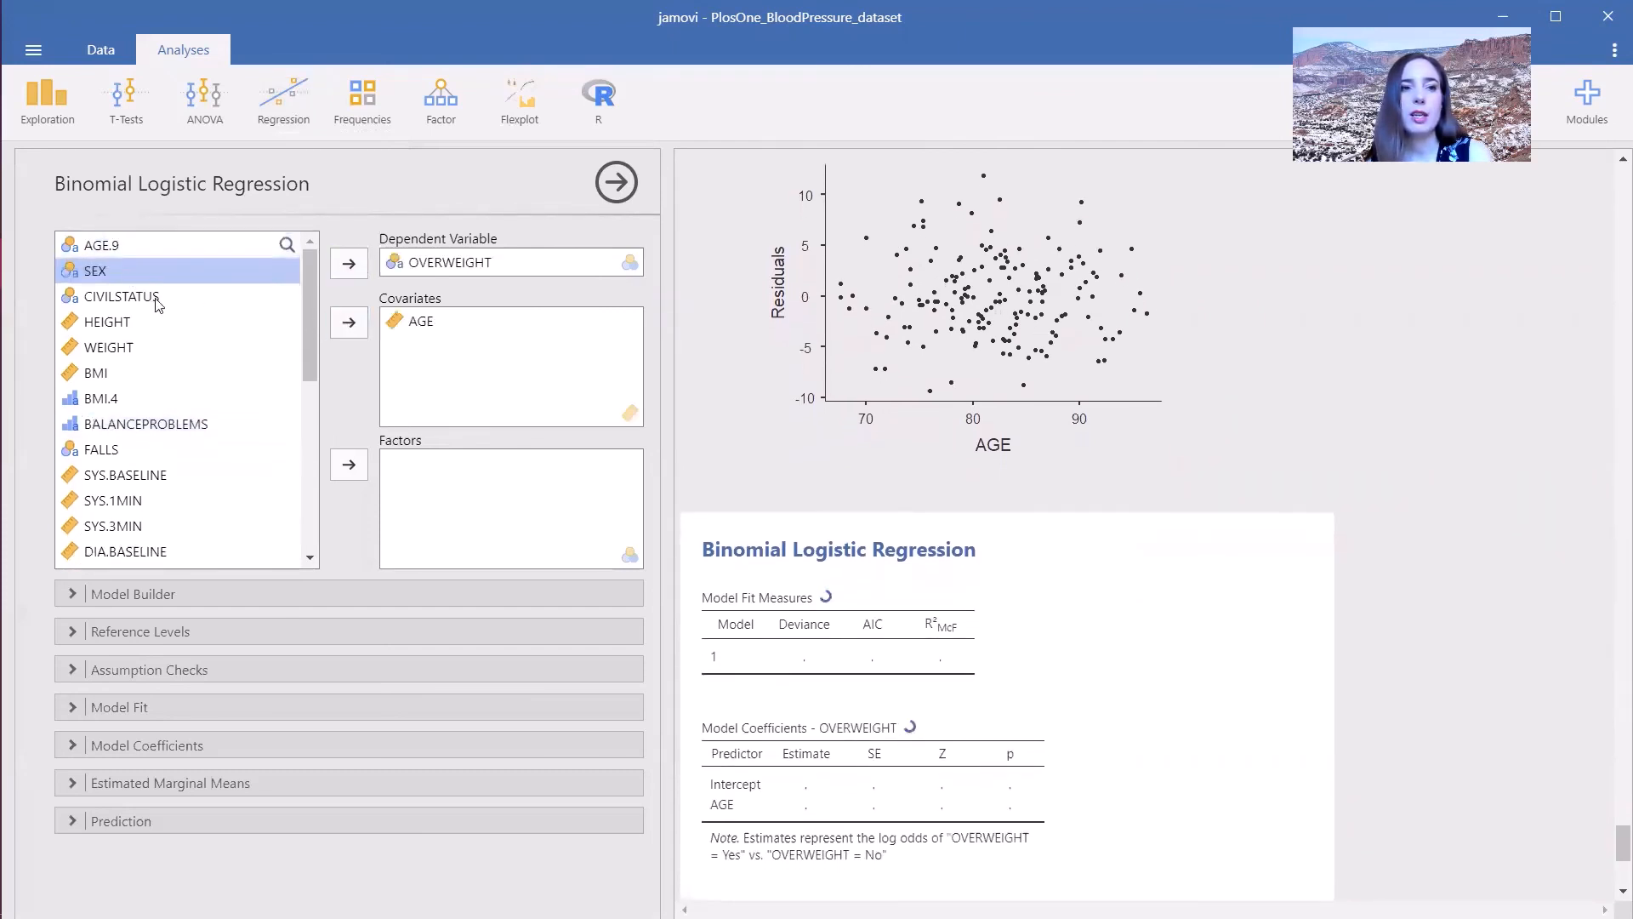
click(349, 463)
click(127, 424)
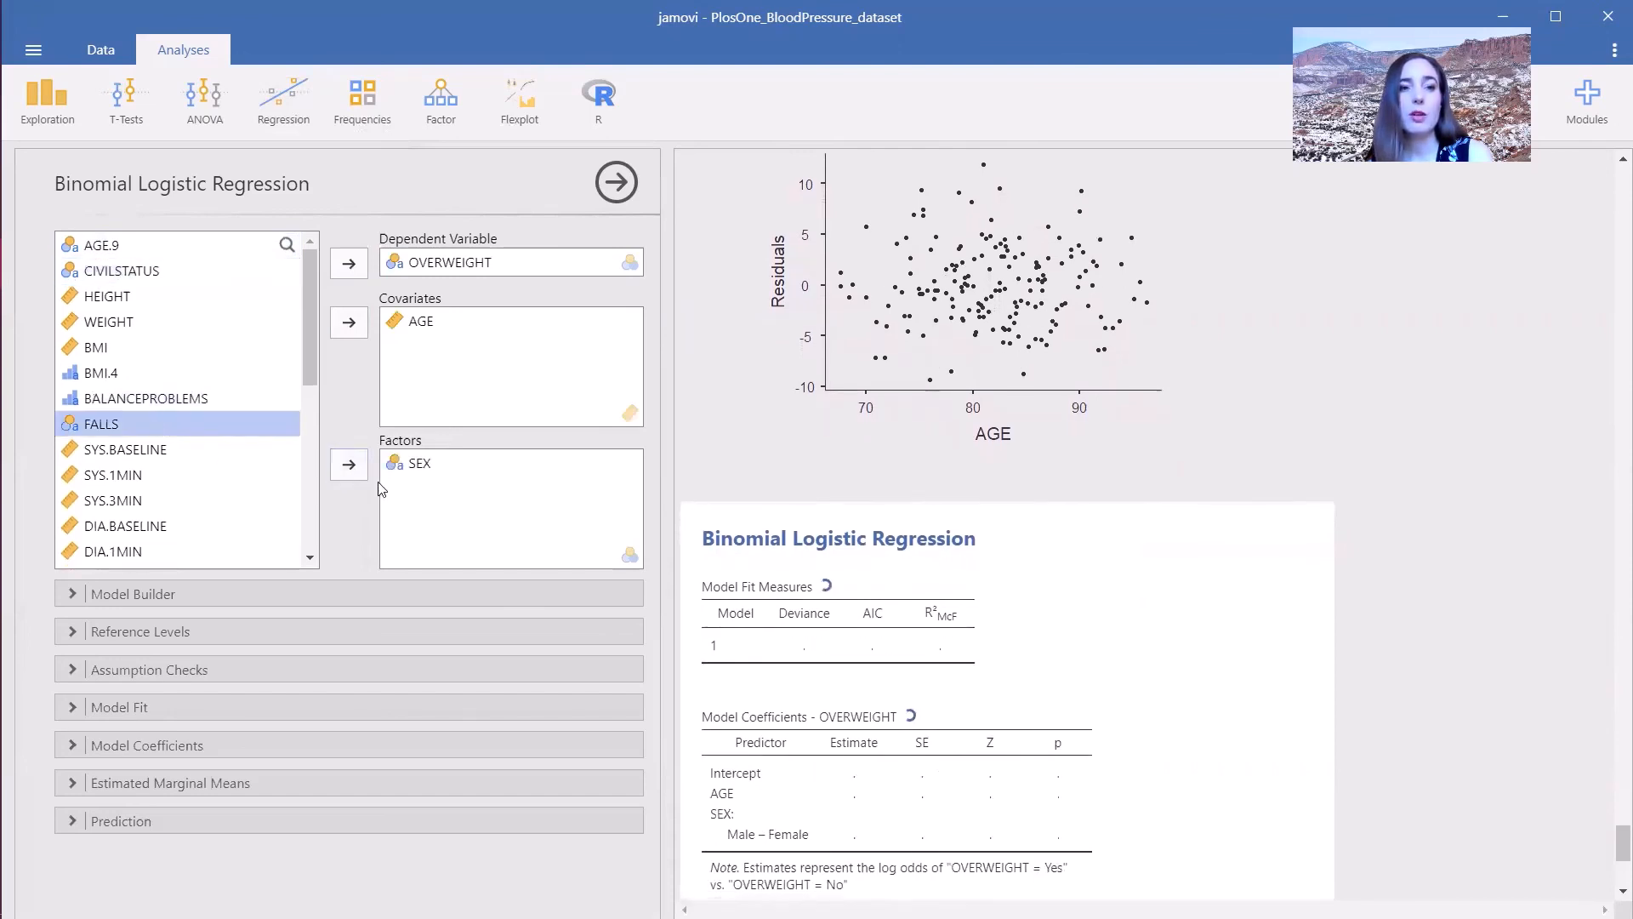
click(349, 464)
scroll(303, 376, down, 1)
drag(303, 375, 305, 510)
click(136, 350)
ctrl+click(119, 375)
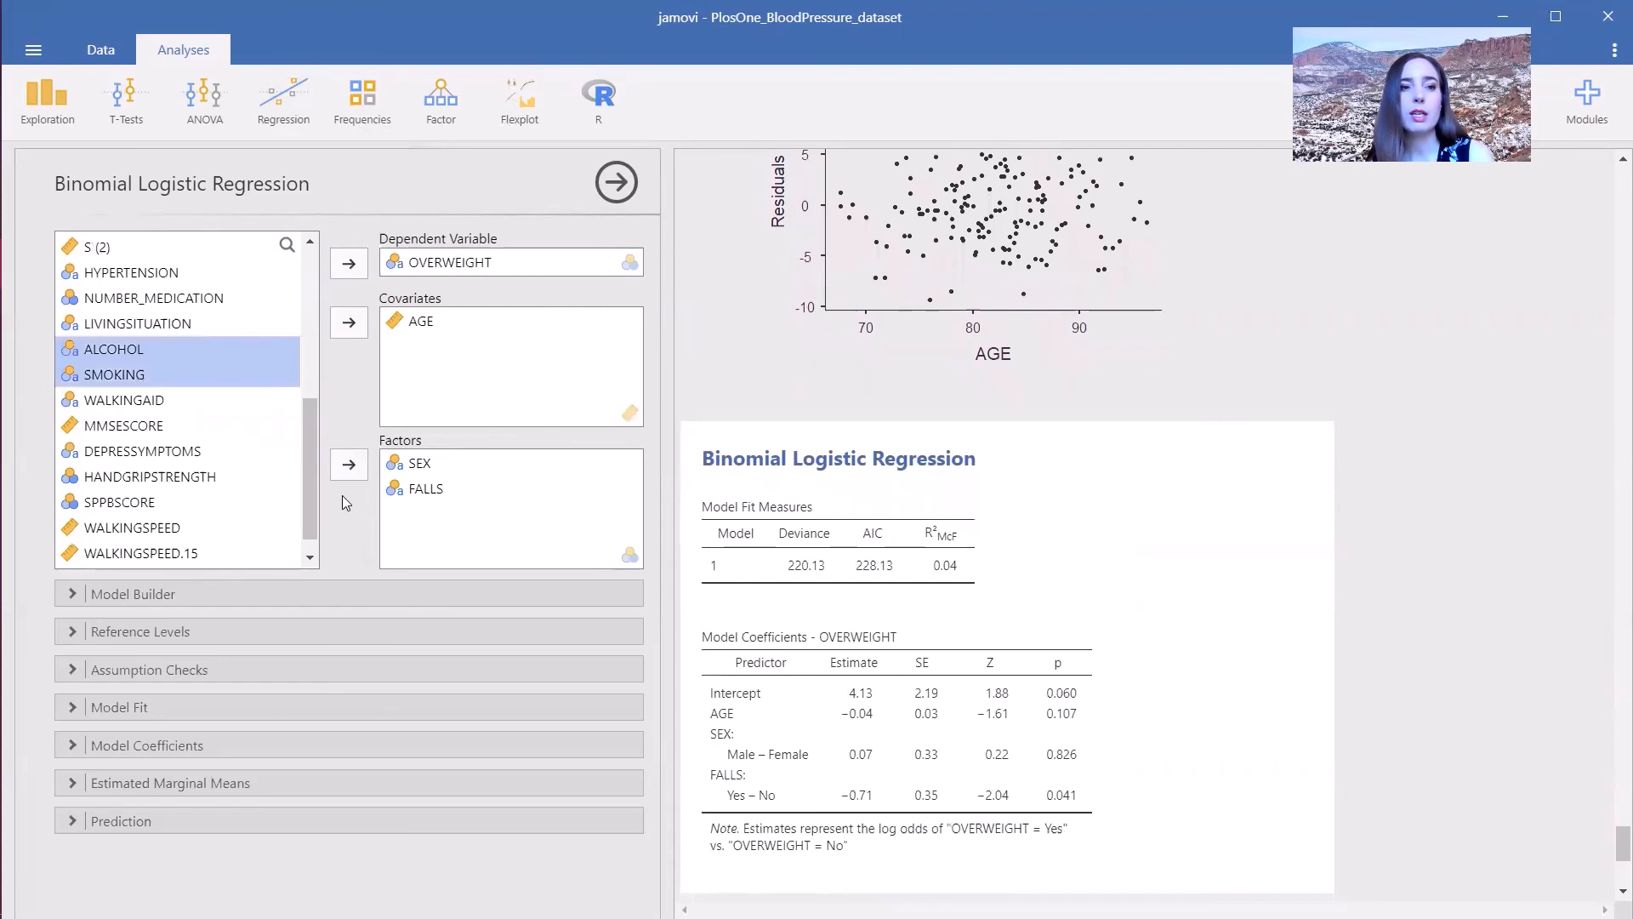
click(348, 463)
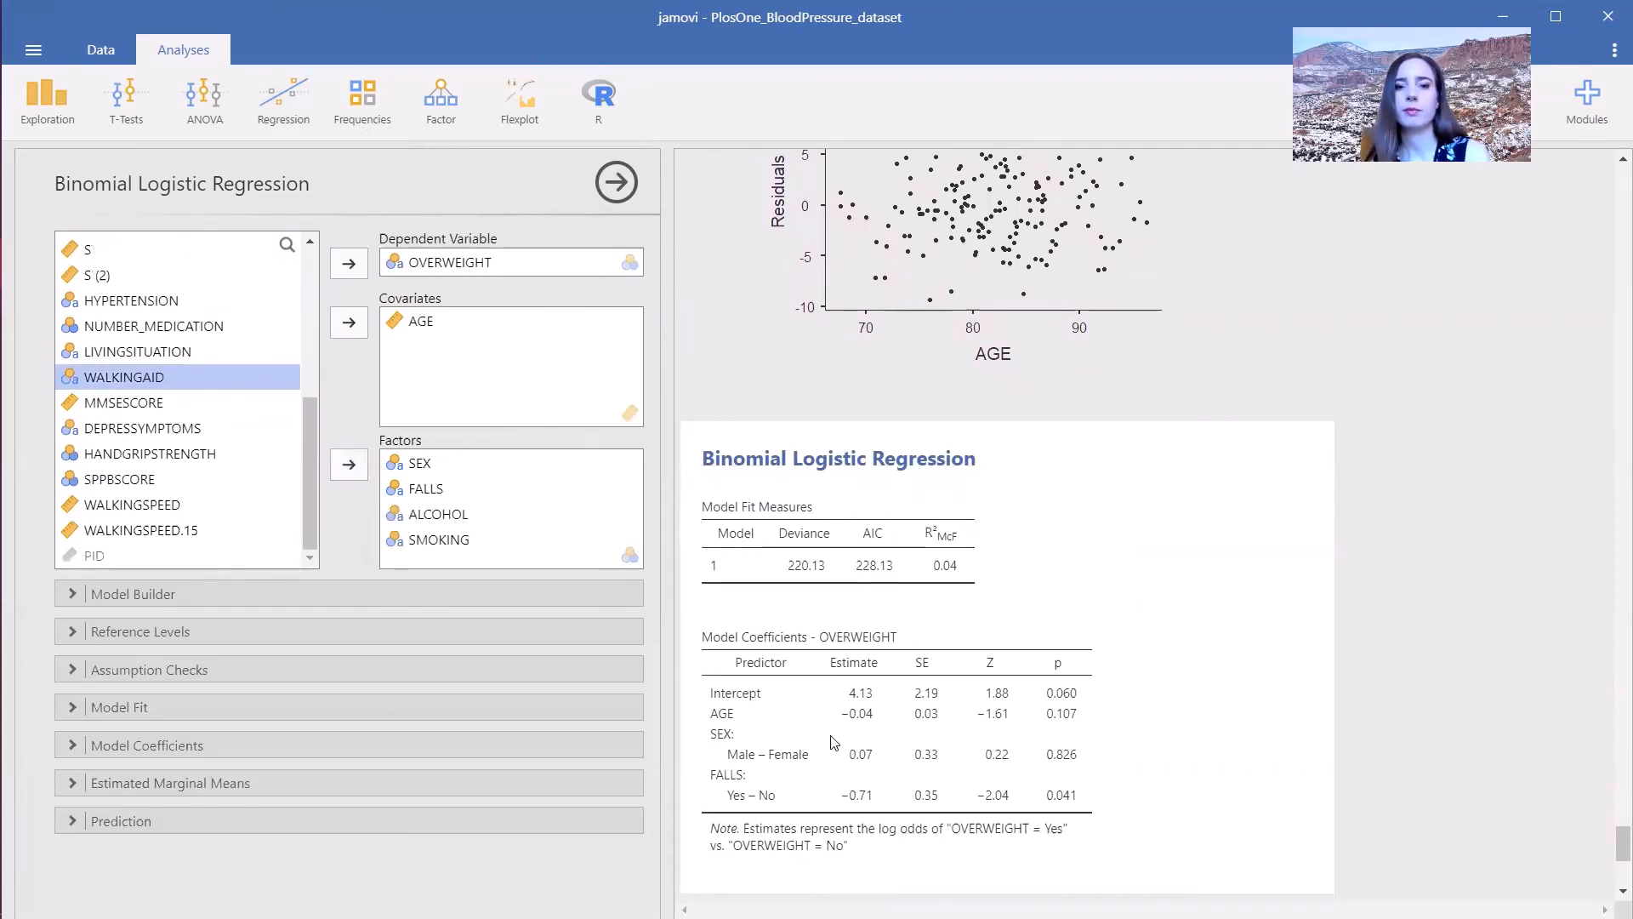
- Set the reference levels of FALLS, ALCOHOL and SMOKING to Yes
click(171, 636)
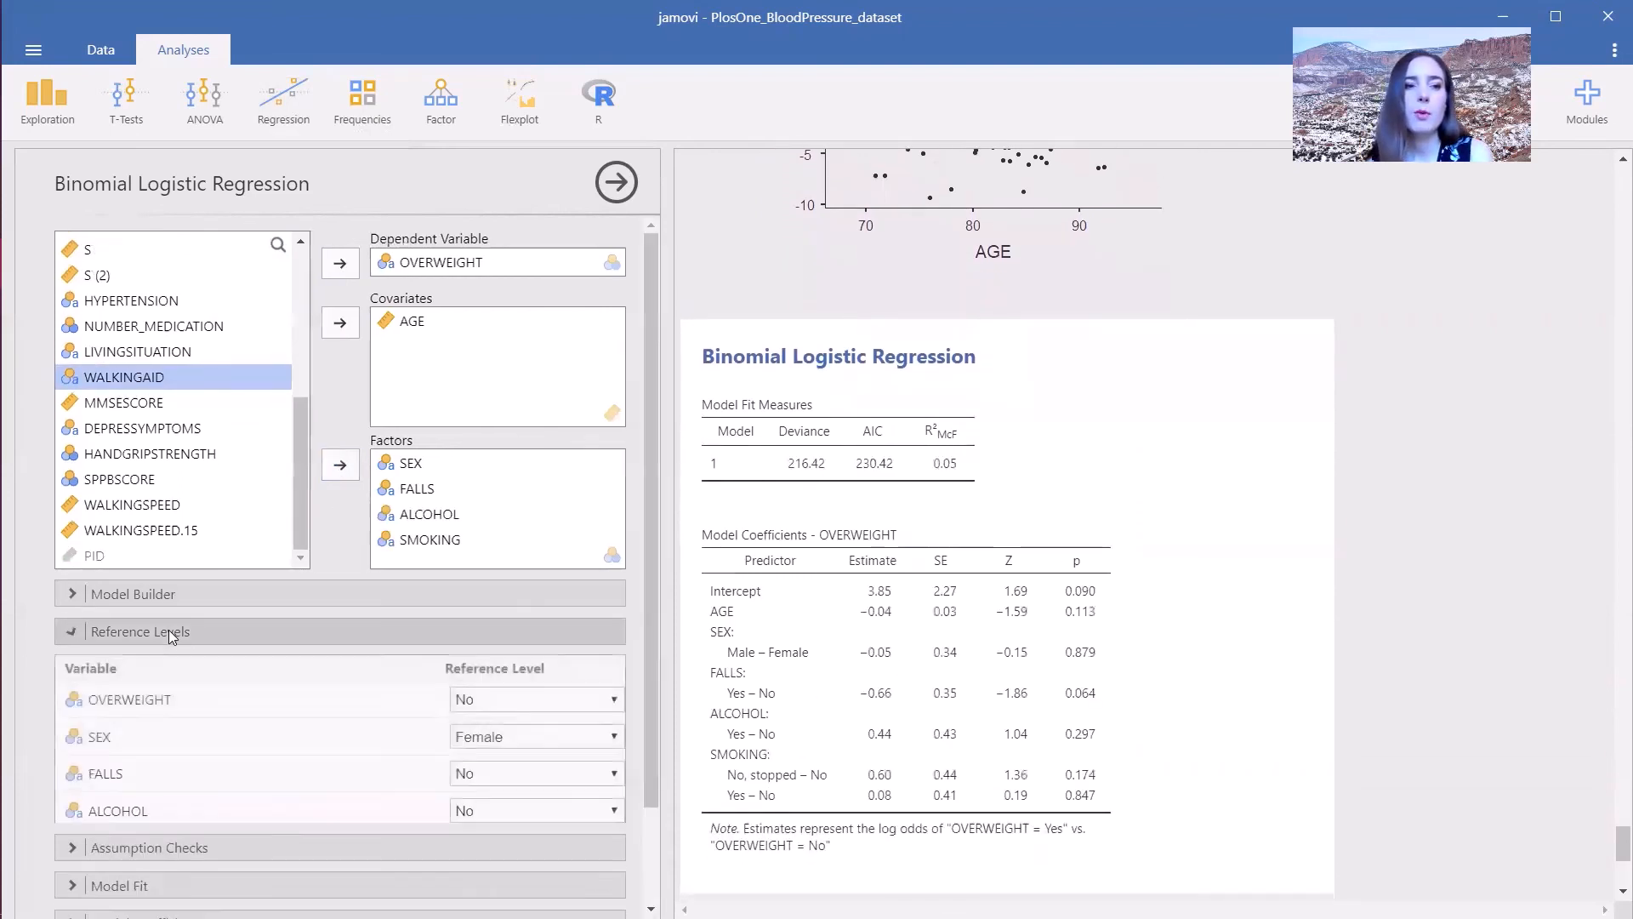
drag(654, 705, 653, 743)
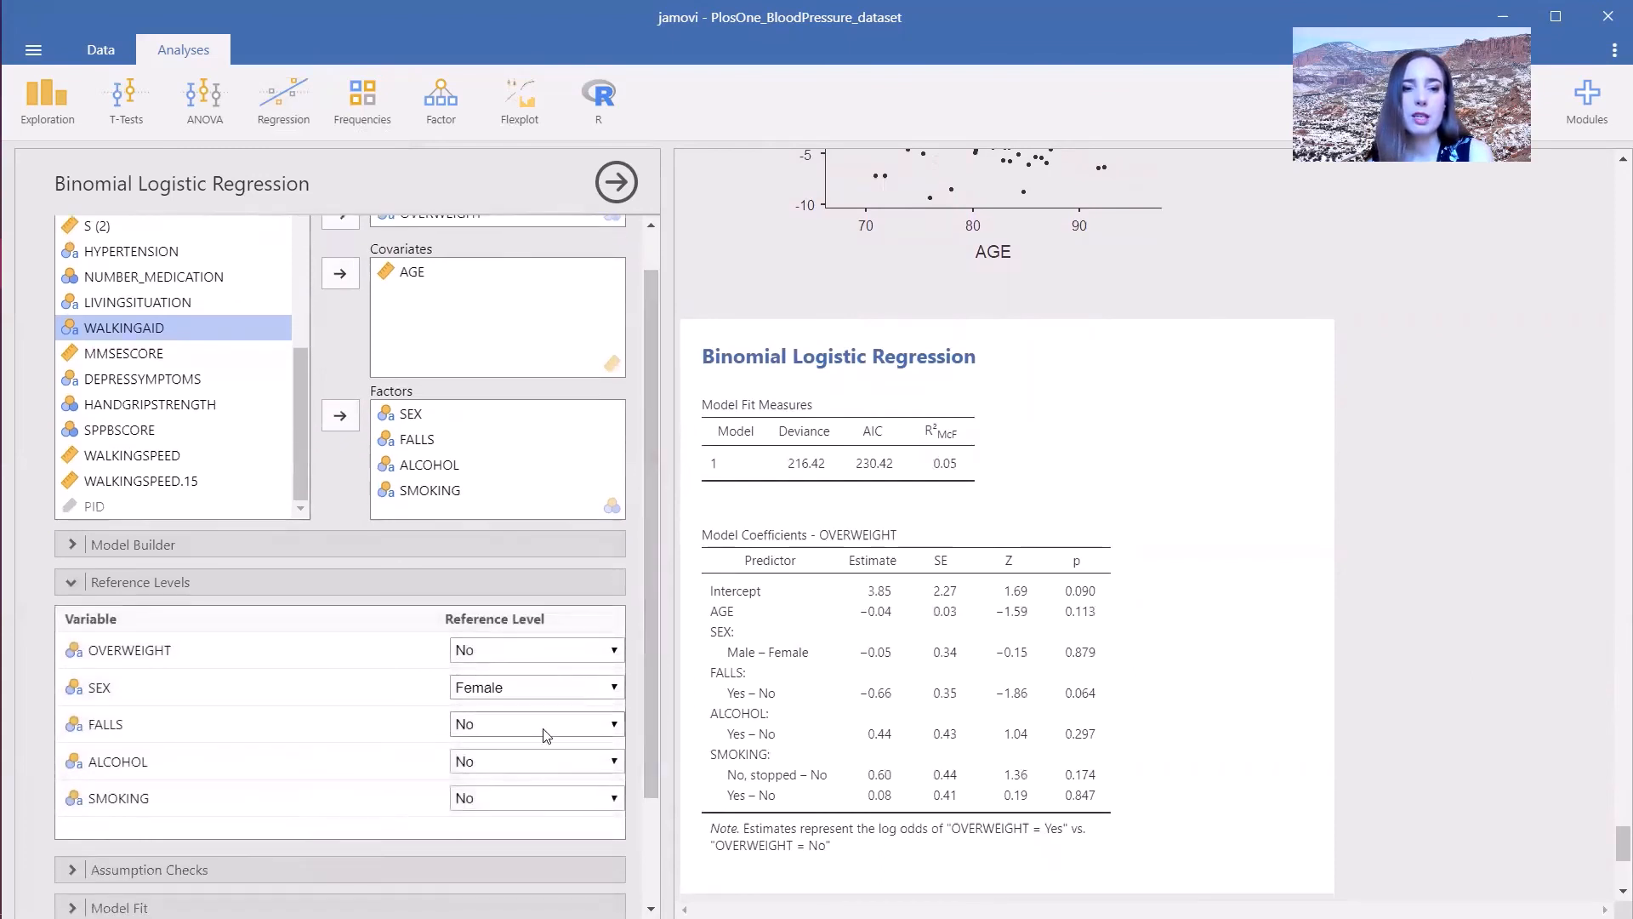
click(529, 724)
click(513, 759)
click(514, 762)
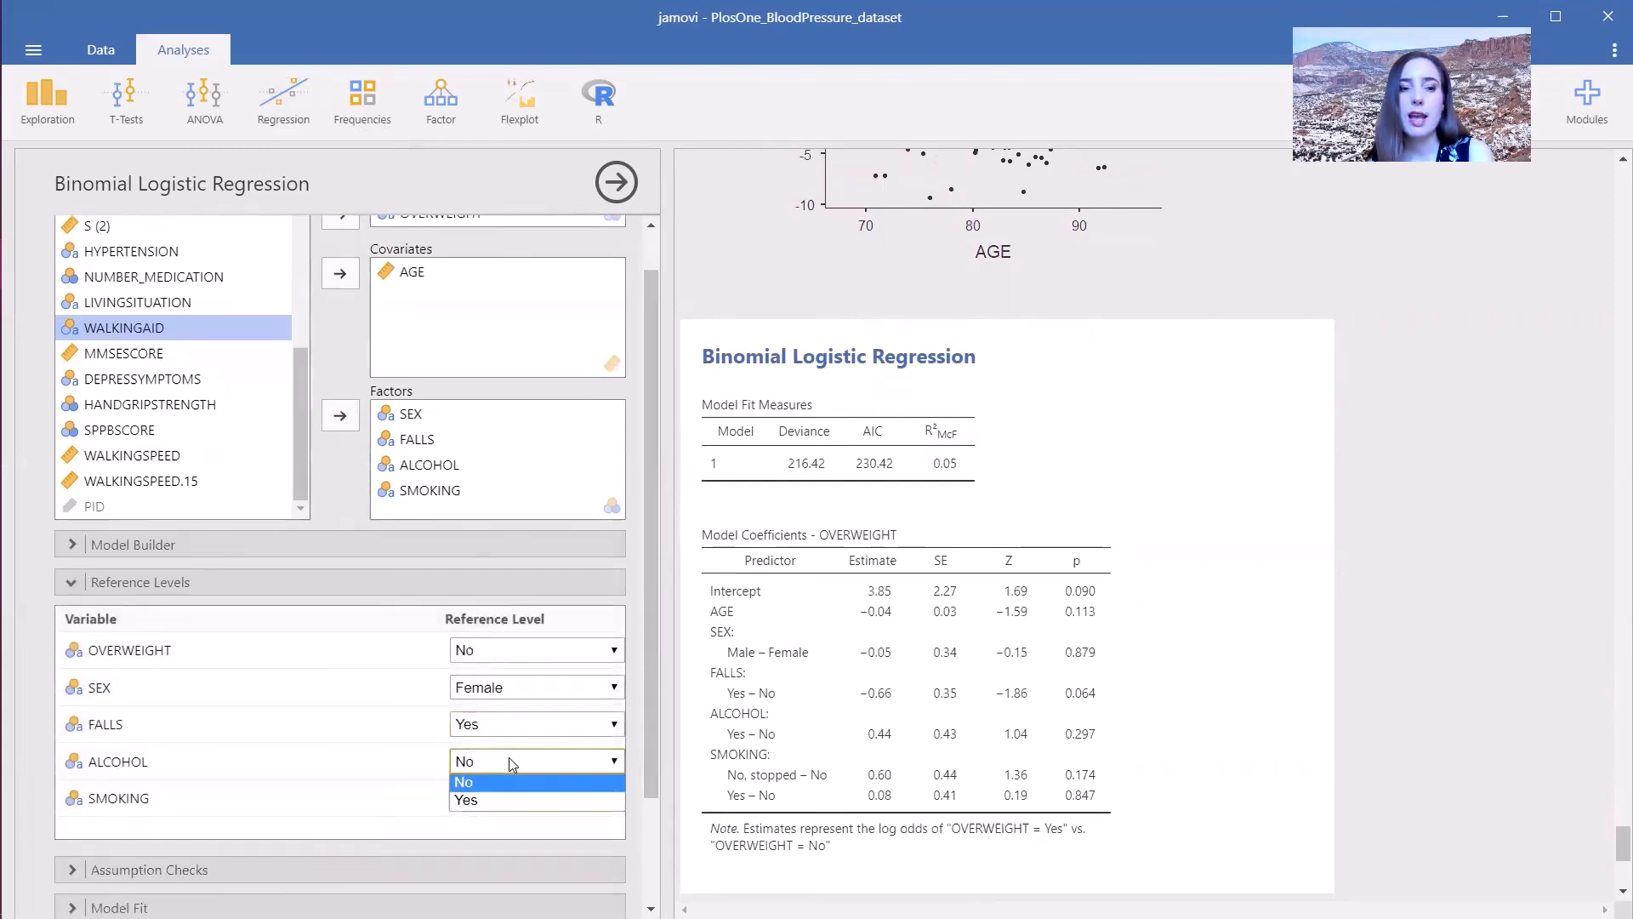
click(515, 798)
click(500, 799)
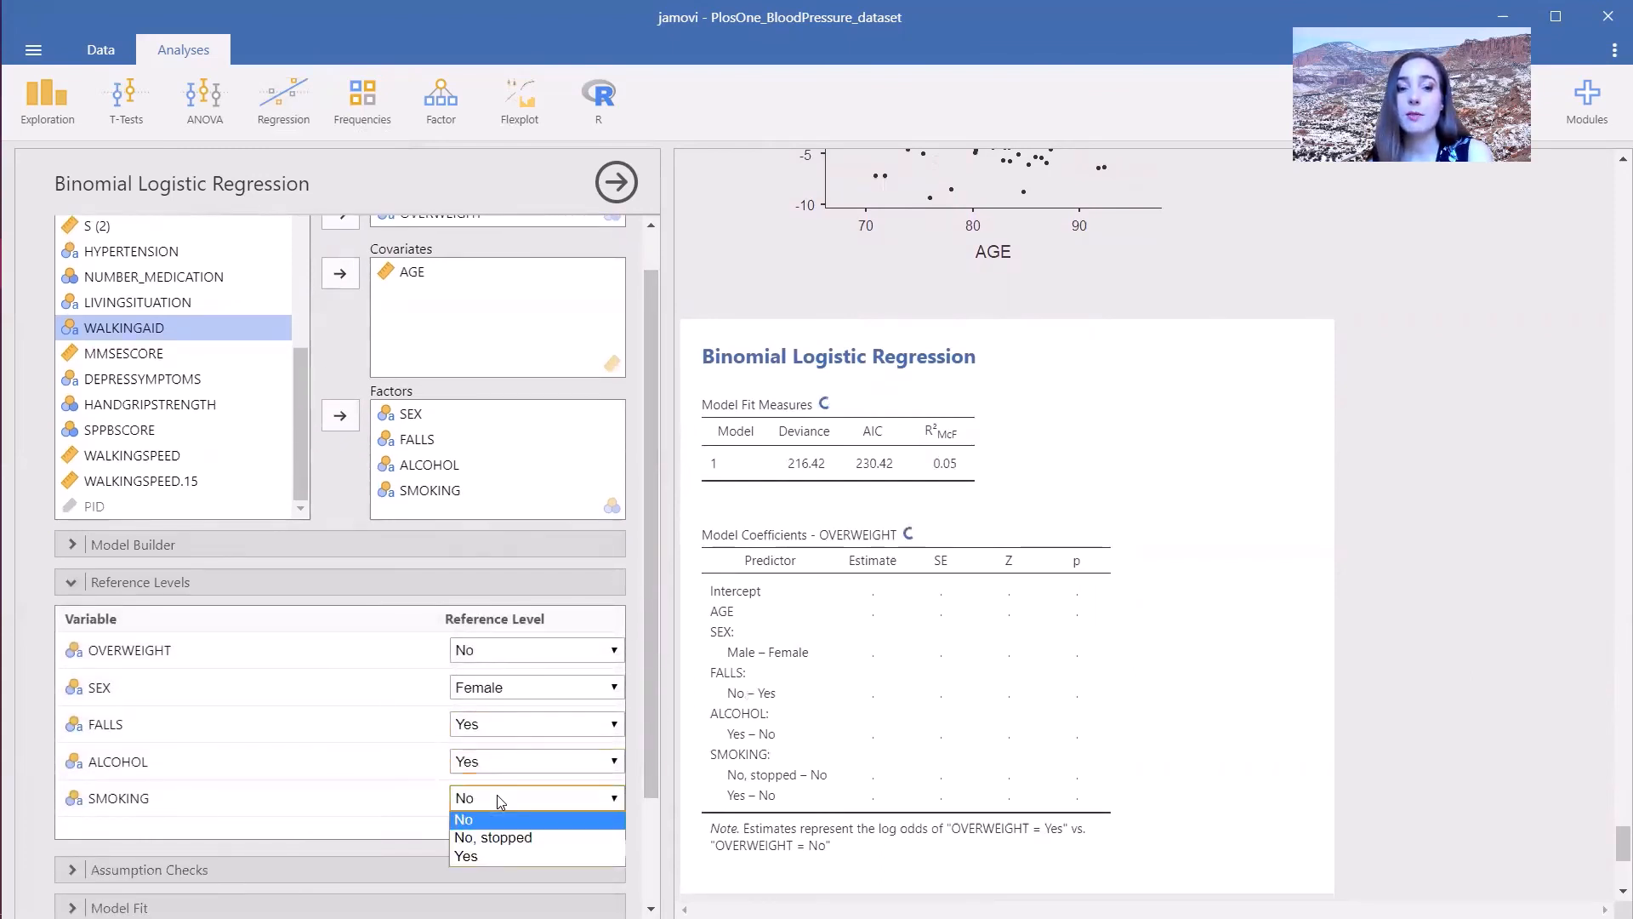
click(502, 841)
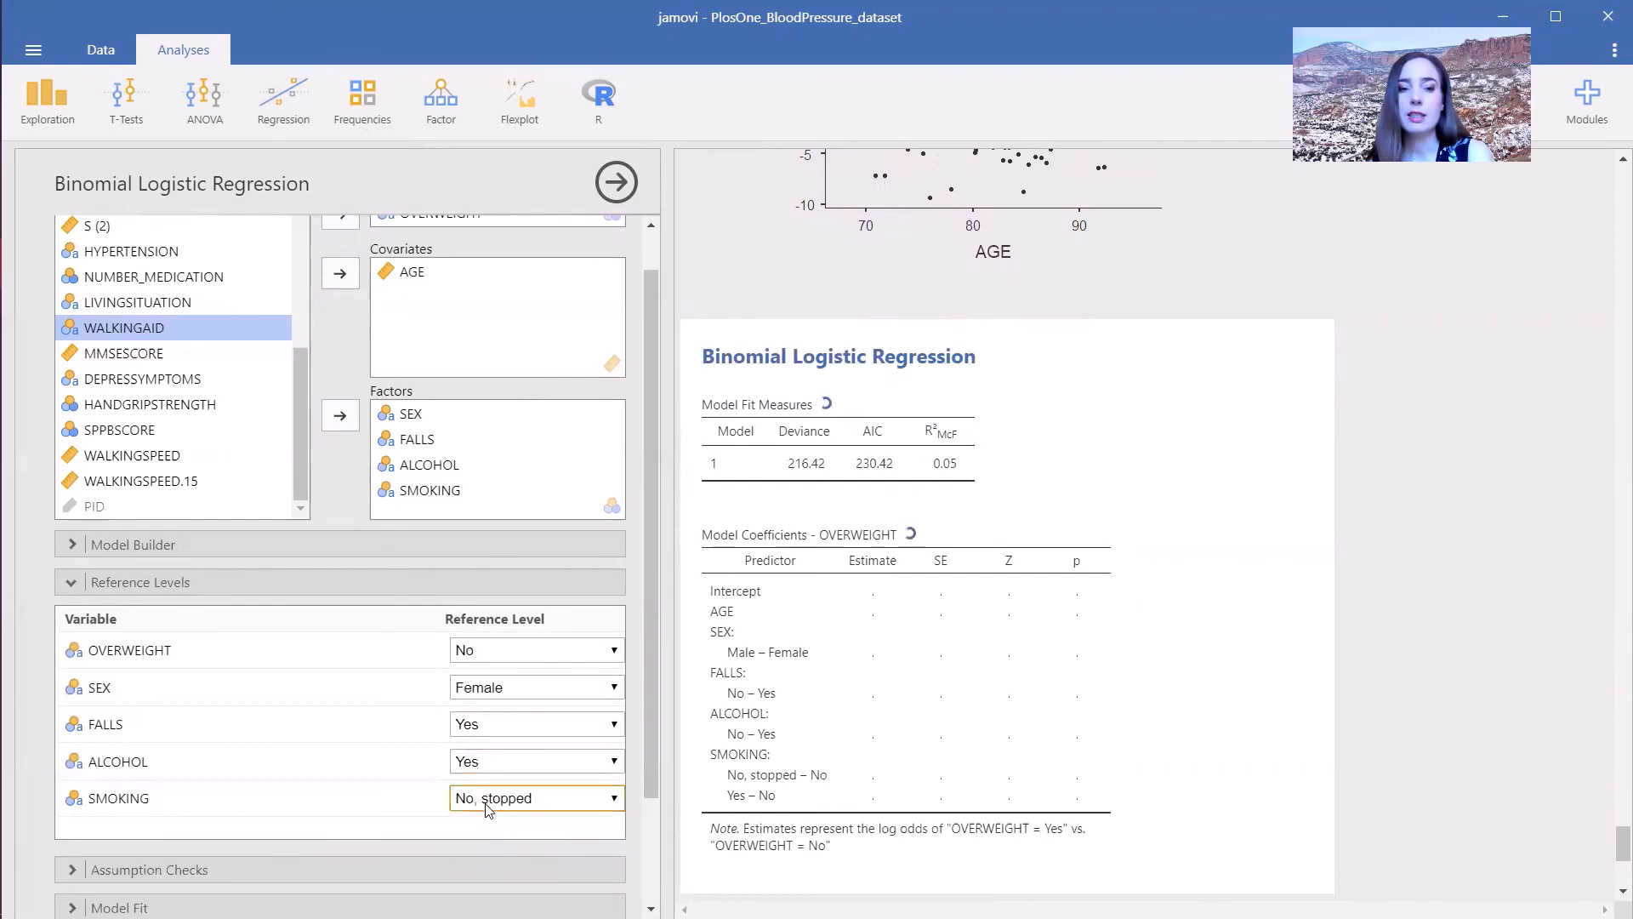
click(488, 808)
click(505, 850)
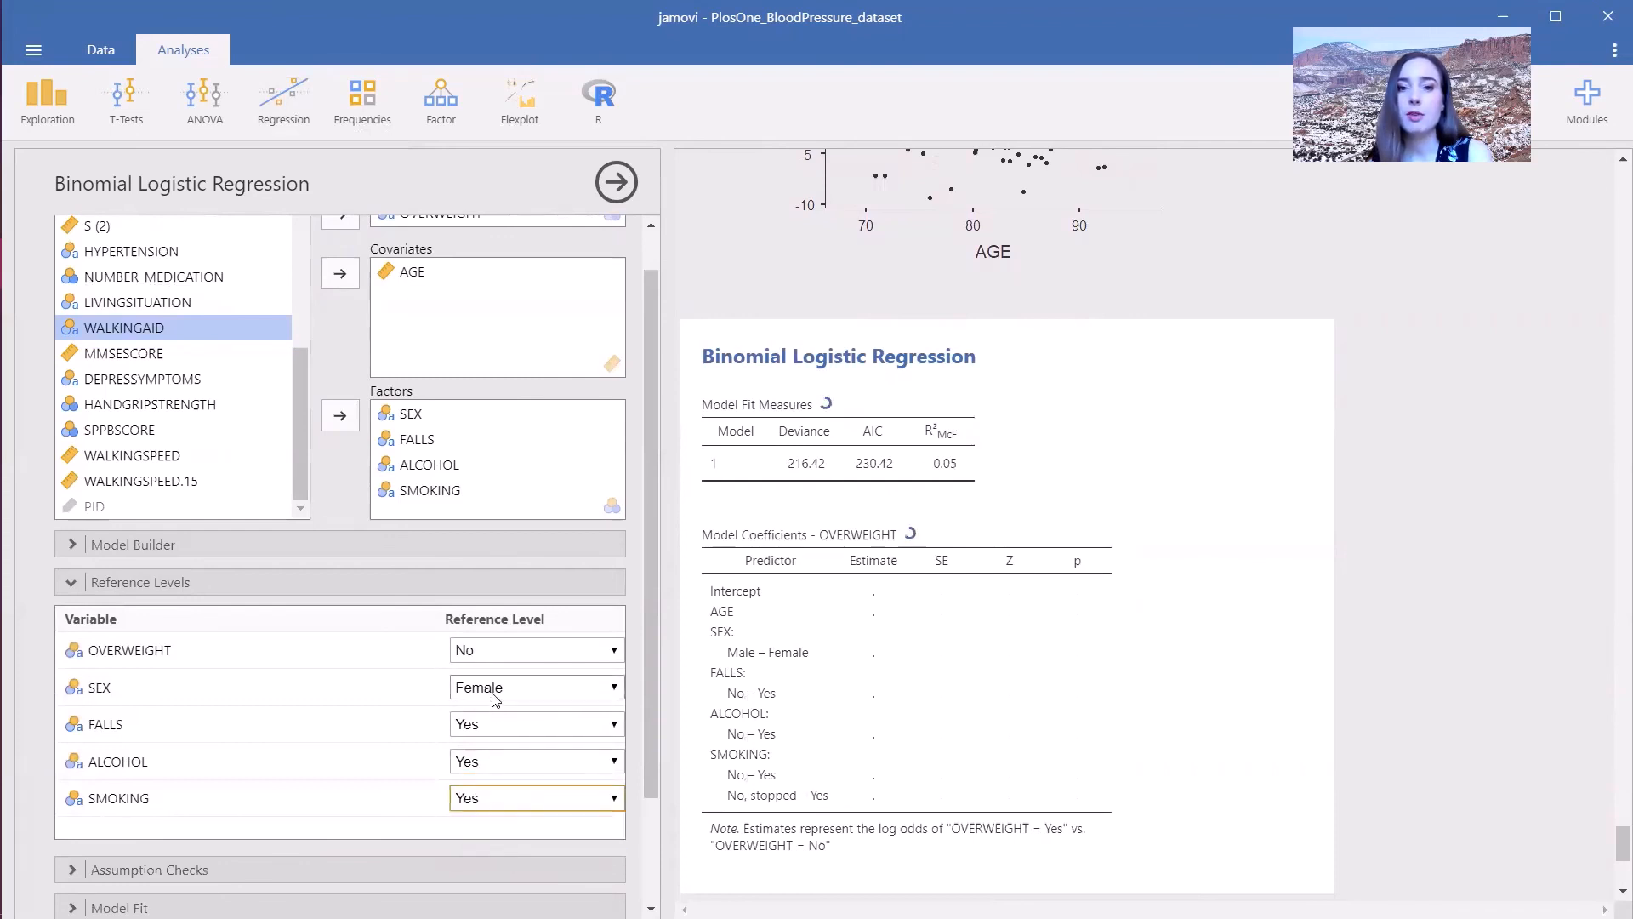
- Enable collinearity statistics in the logistic regression's assumption checks
scroll(650, 672, down, 2)
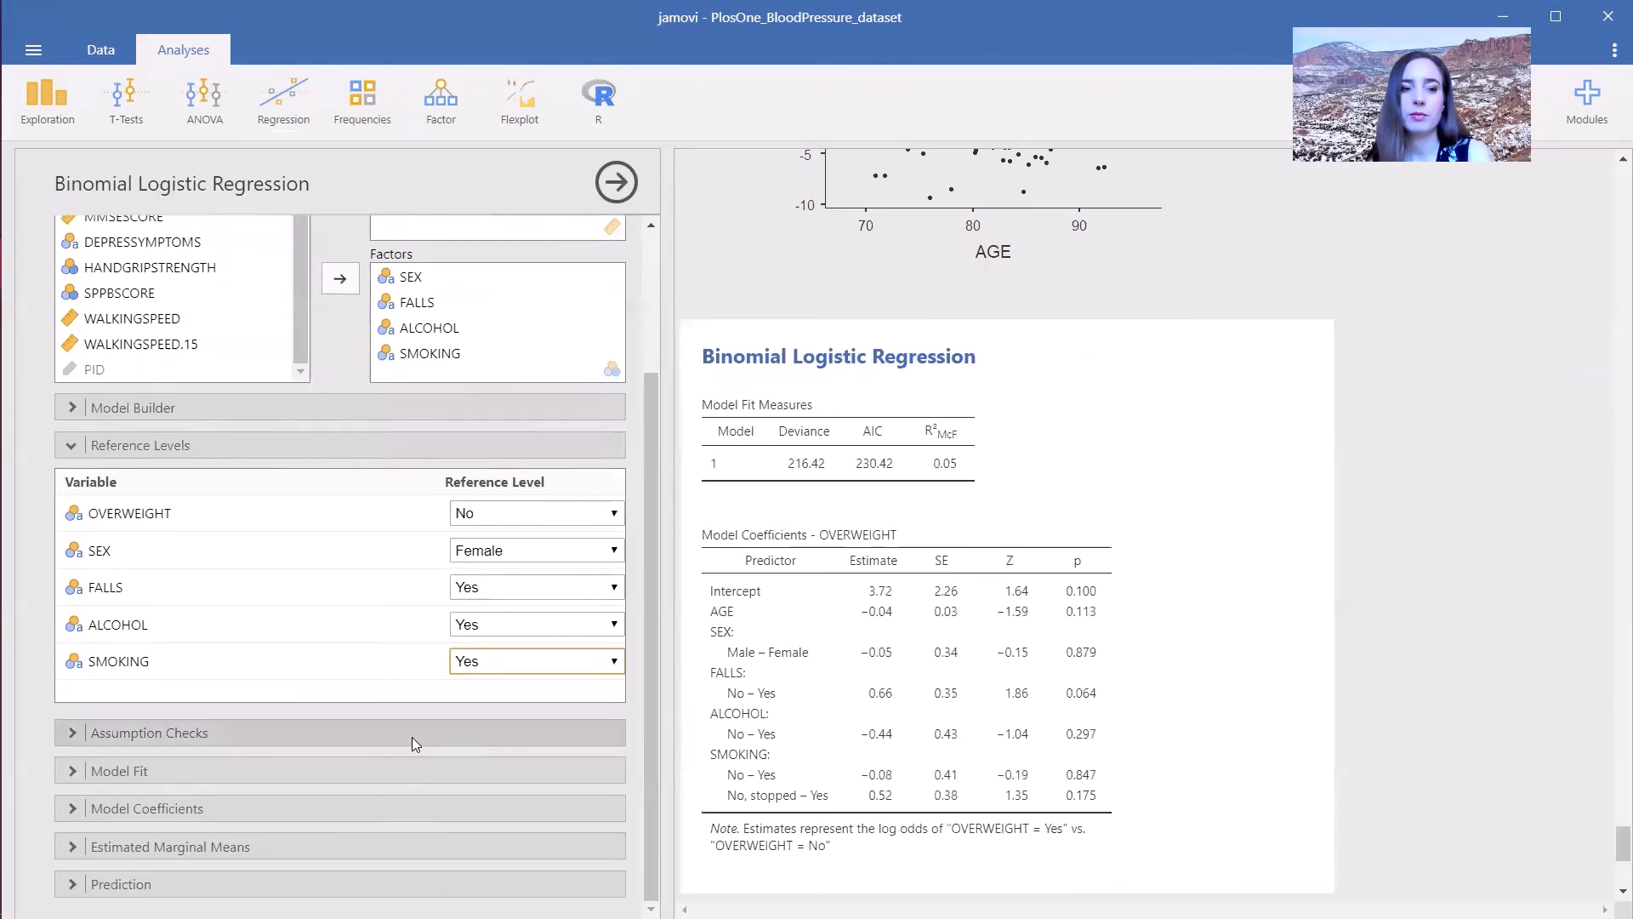
click(411, 736)
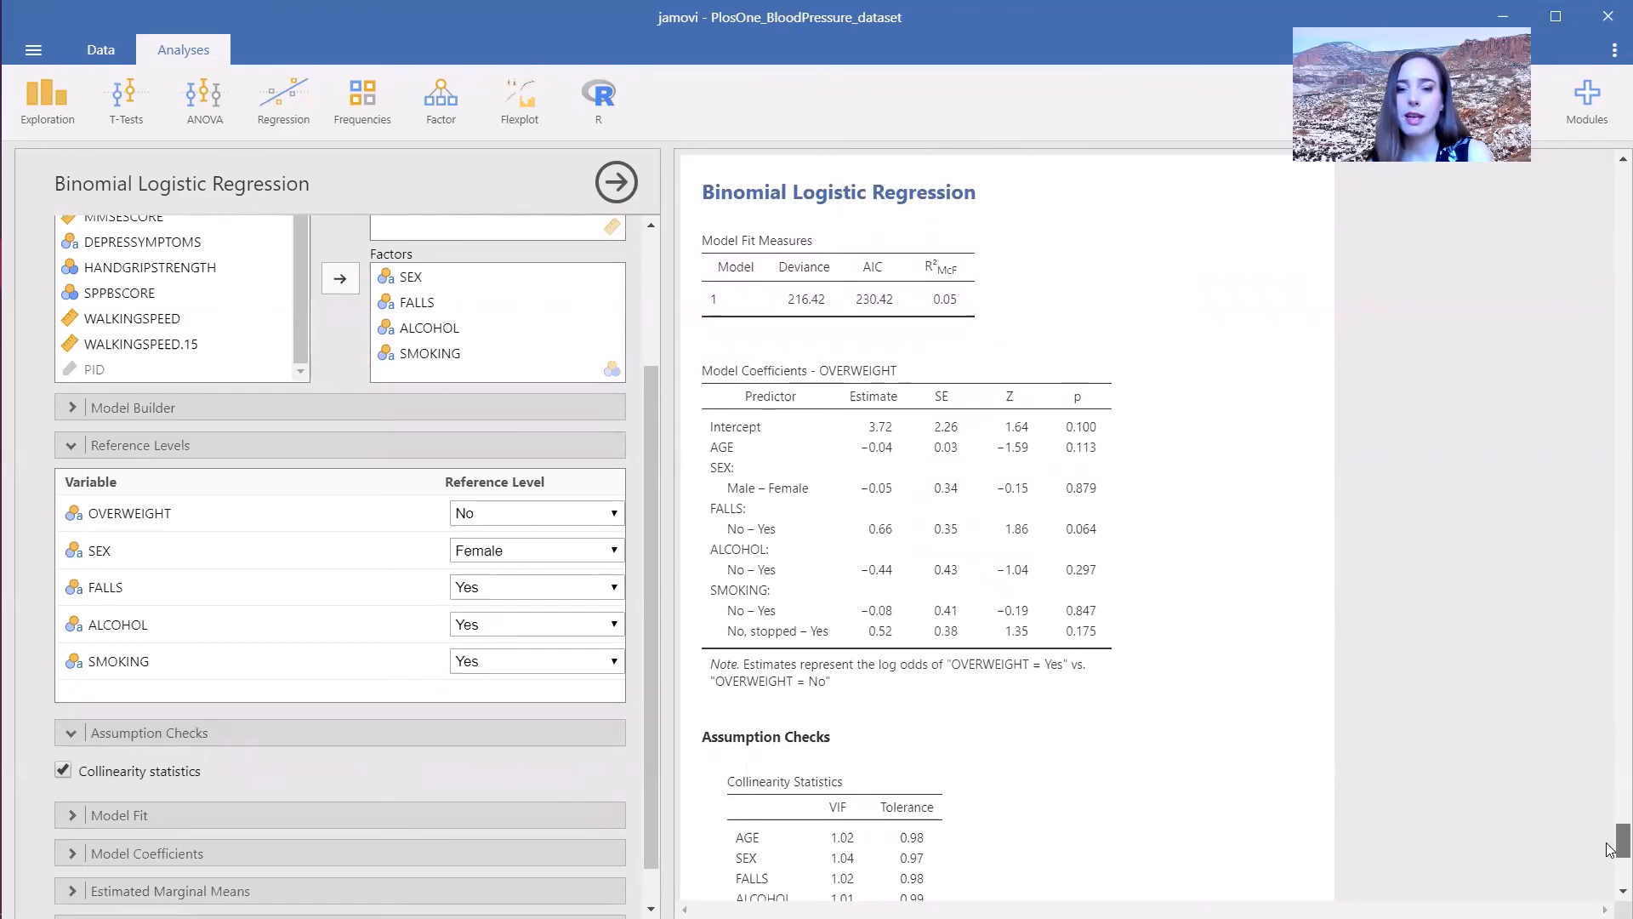
- Report odds ratios with 95% confidence intervals instead of confidence intervals on the log-odds estimates
scroll(1610, 851, down, 5)
click(276, 819)
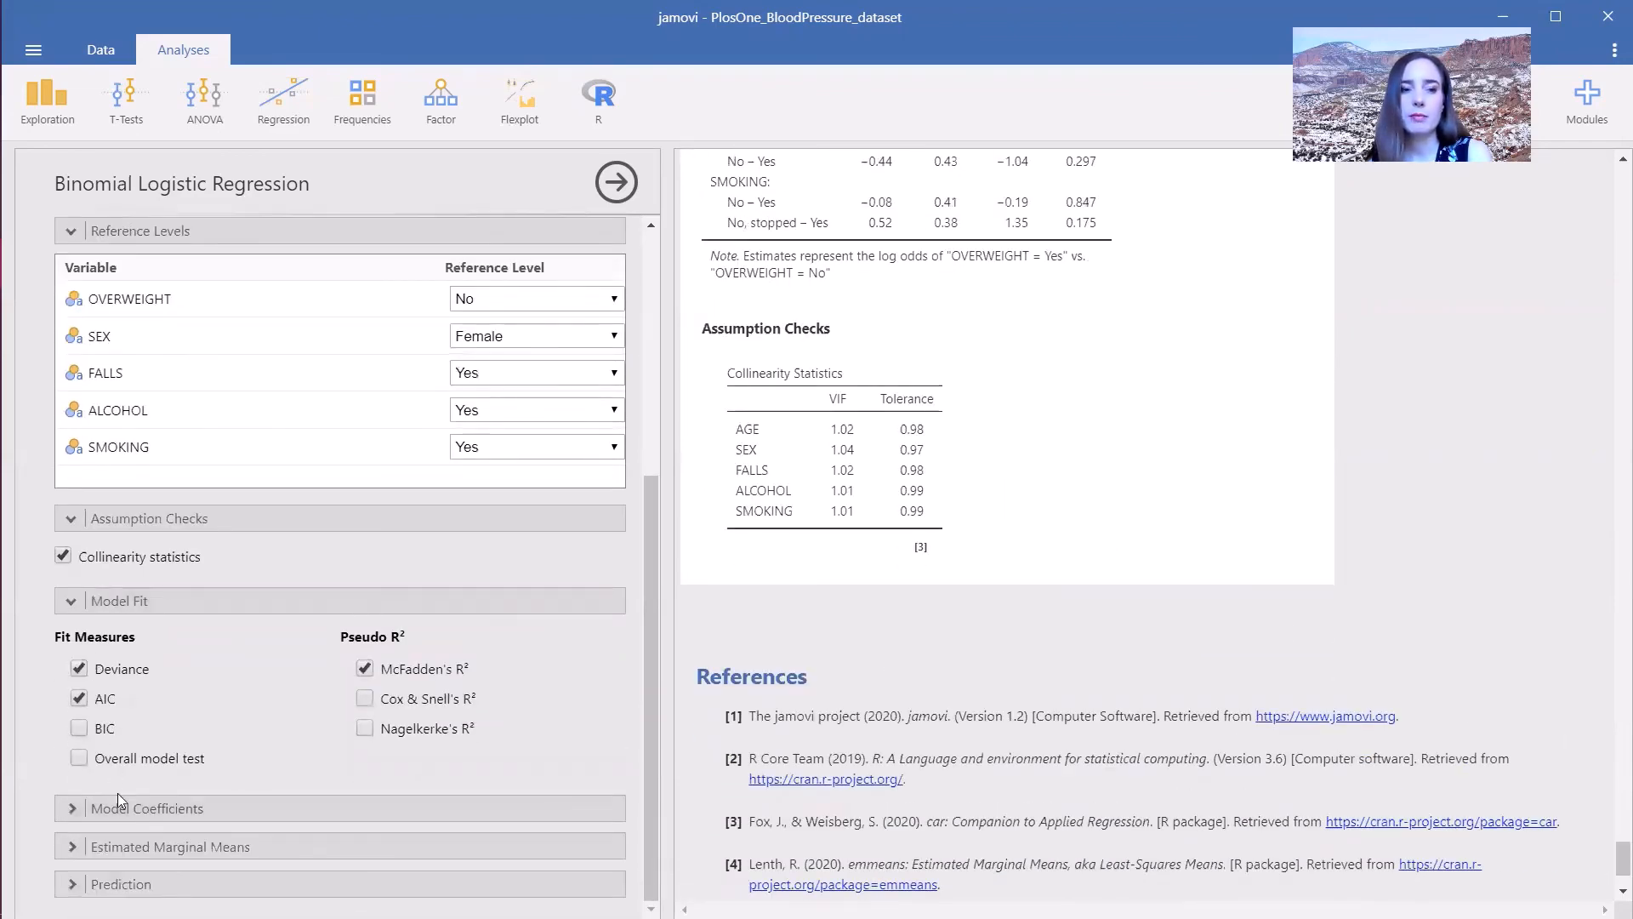
click(121, 810)
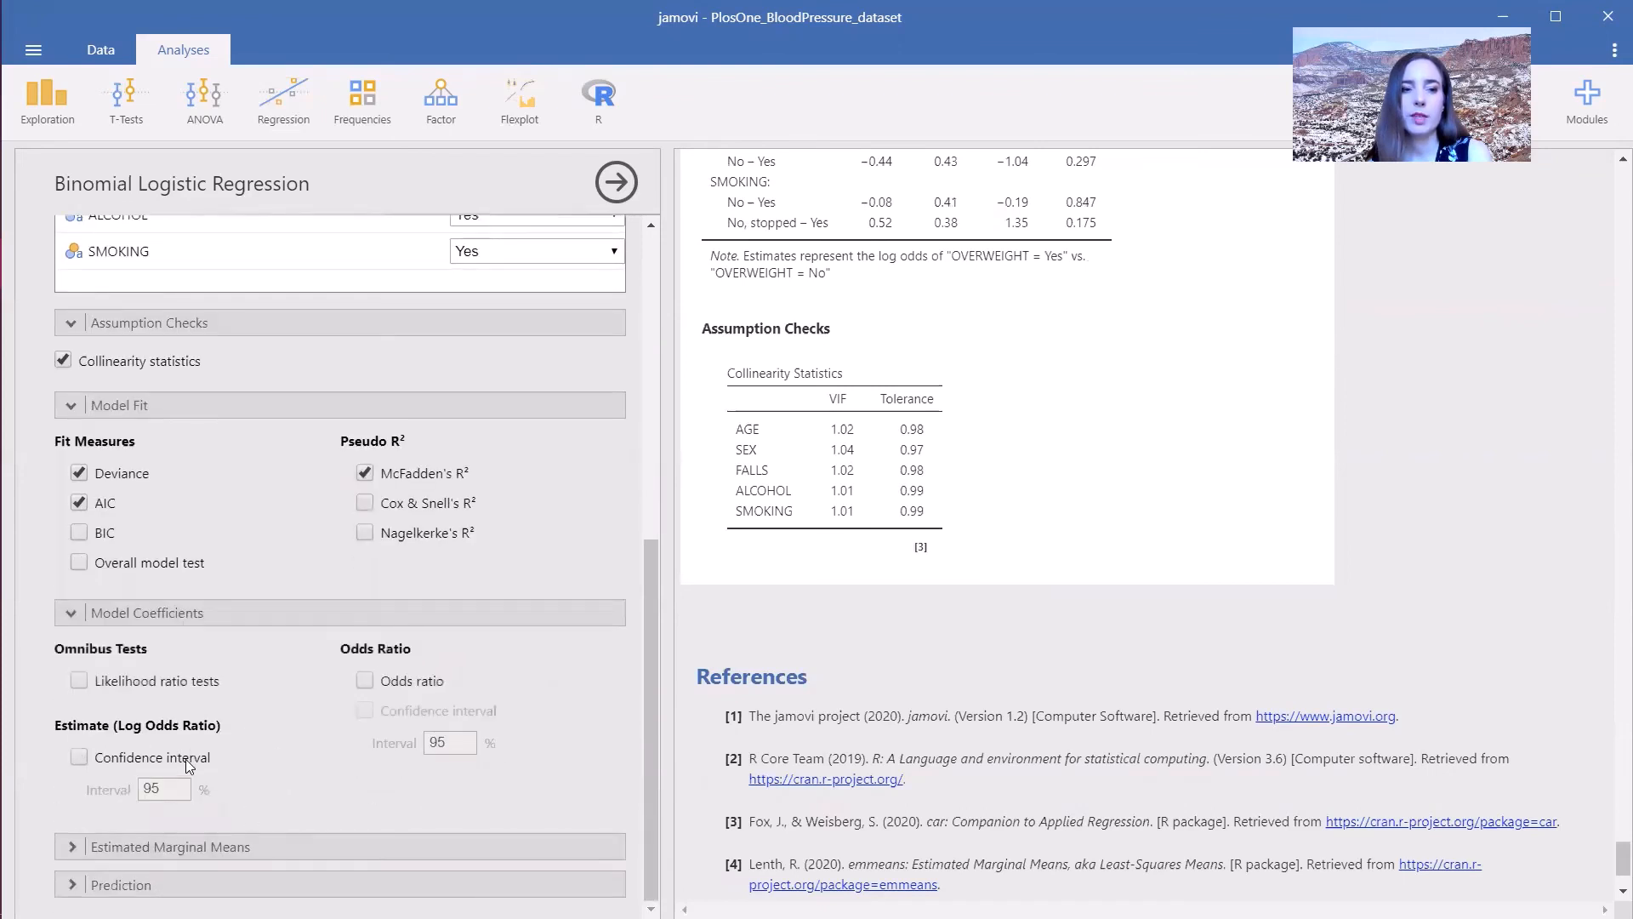
click(77, 757)
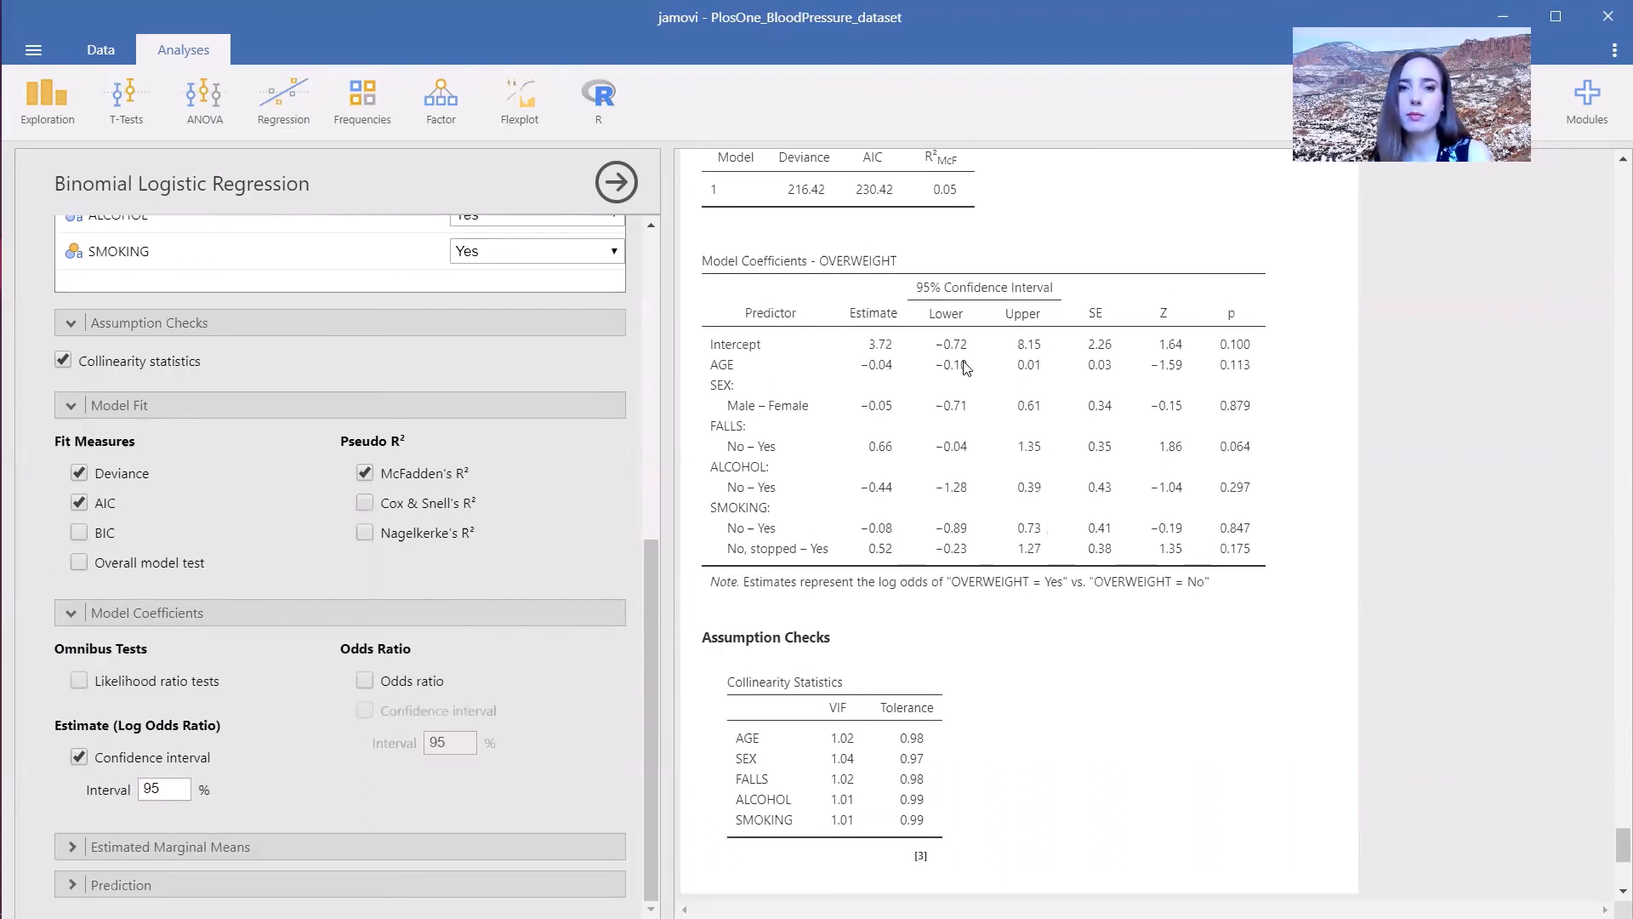
click(365, 680)
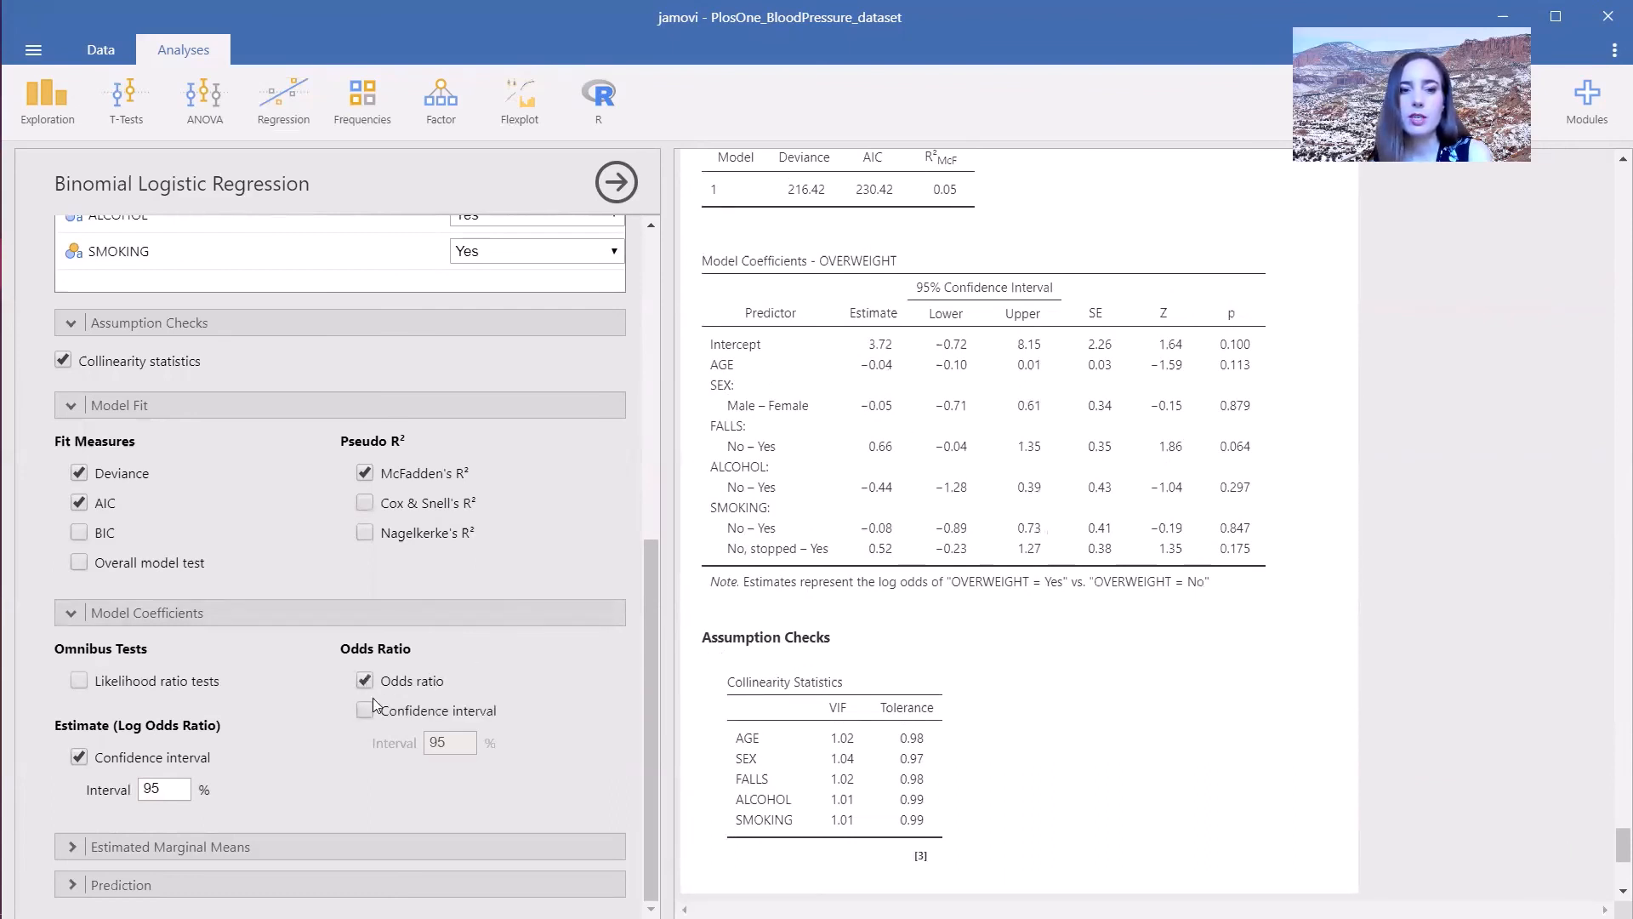
click(366, 709)
click(77, 758)
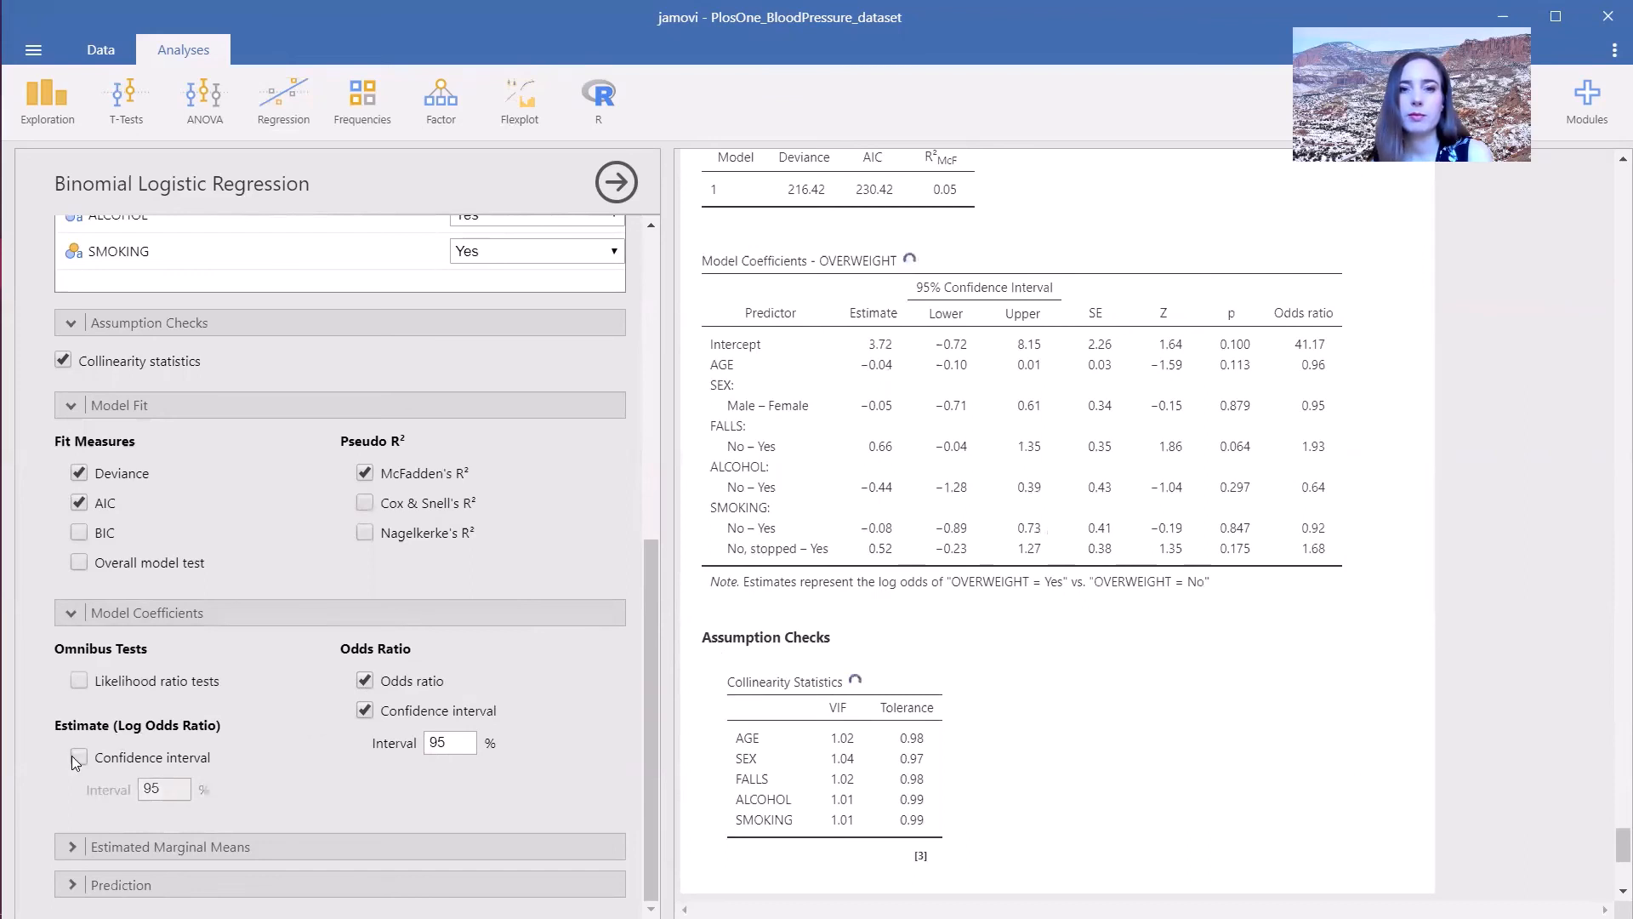